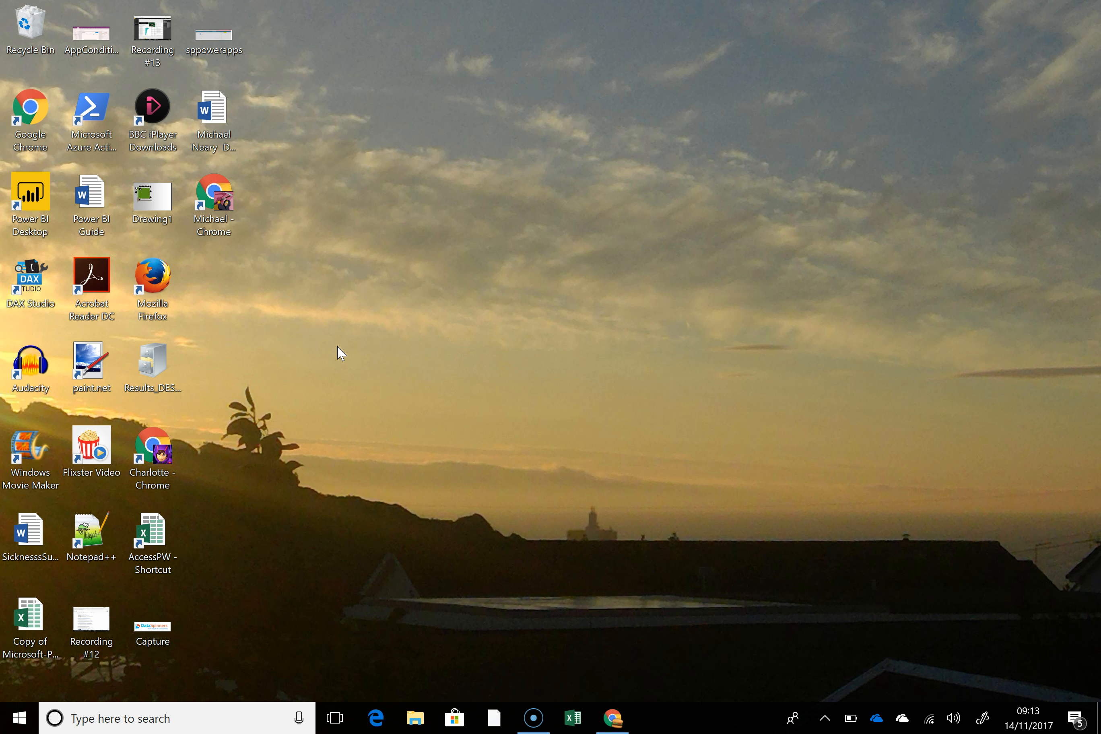
click(419, 306)
click(380, 396)
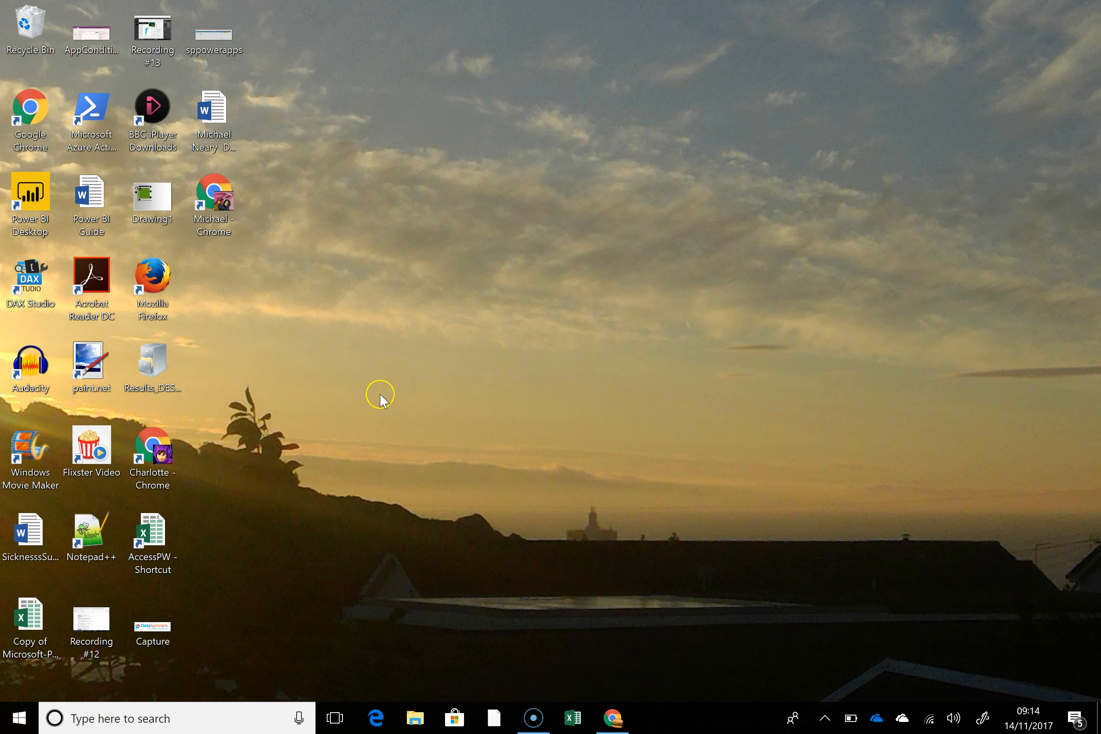
Switch to Chrome and sign in to Office 365 with the saved onmicrosoft.com work account.
click(605, 725)
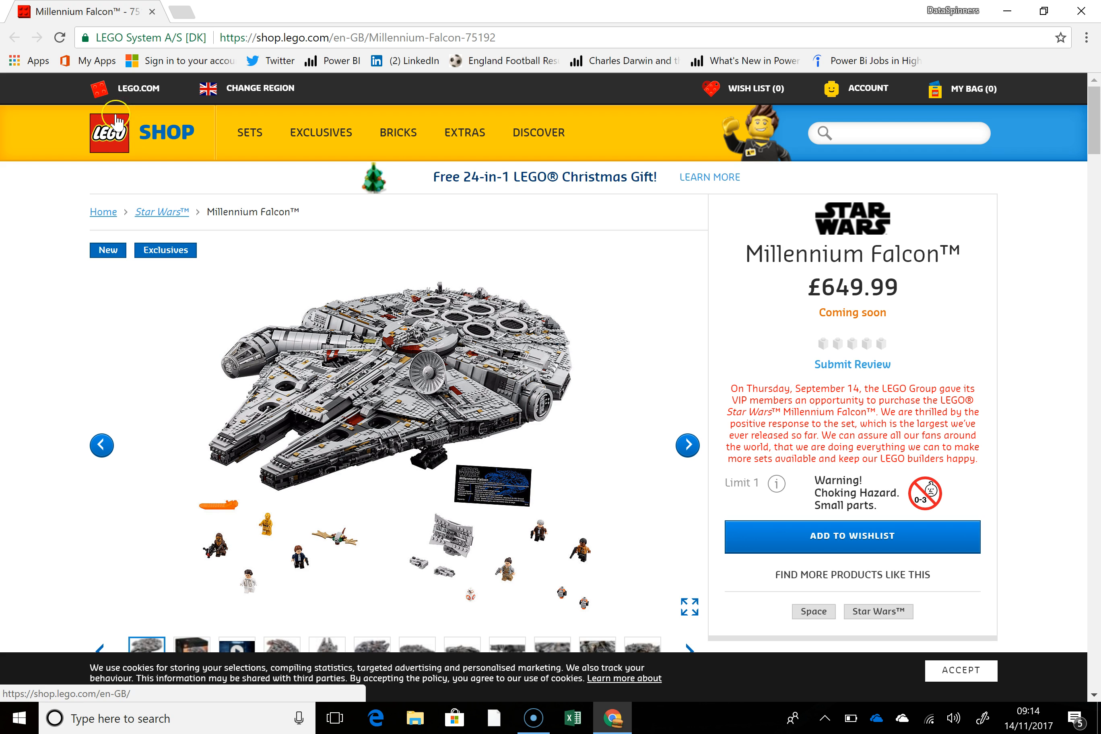
click(97, 61)
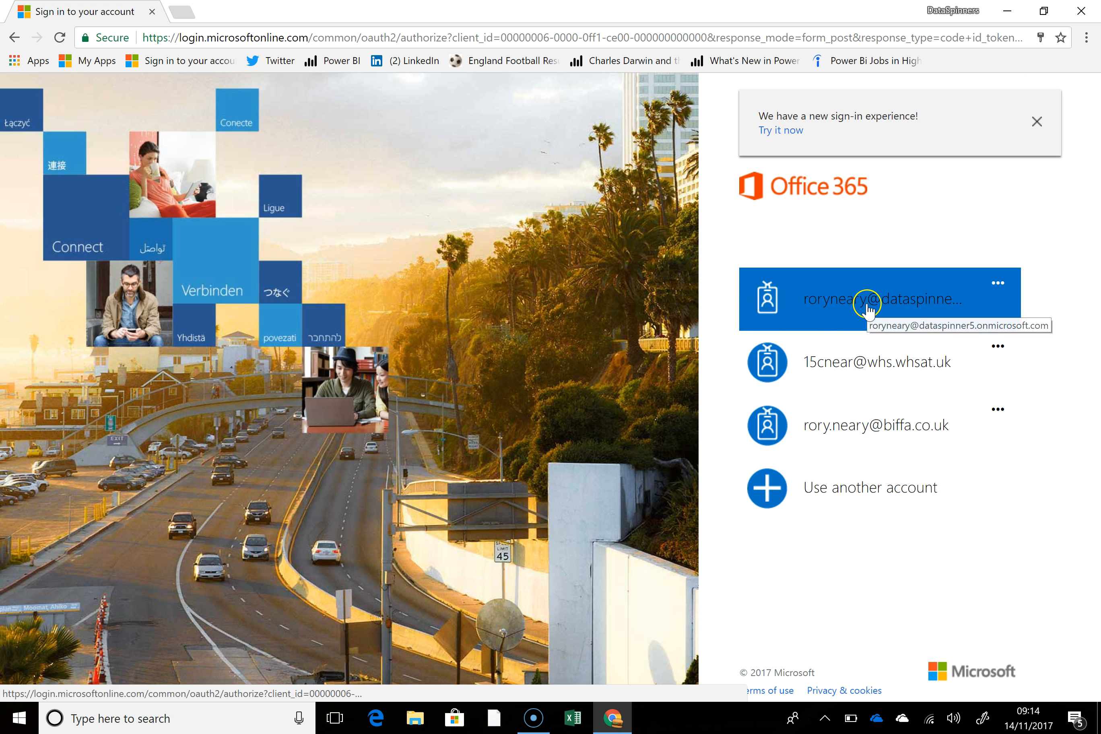
click(868, 310)
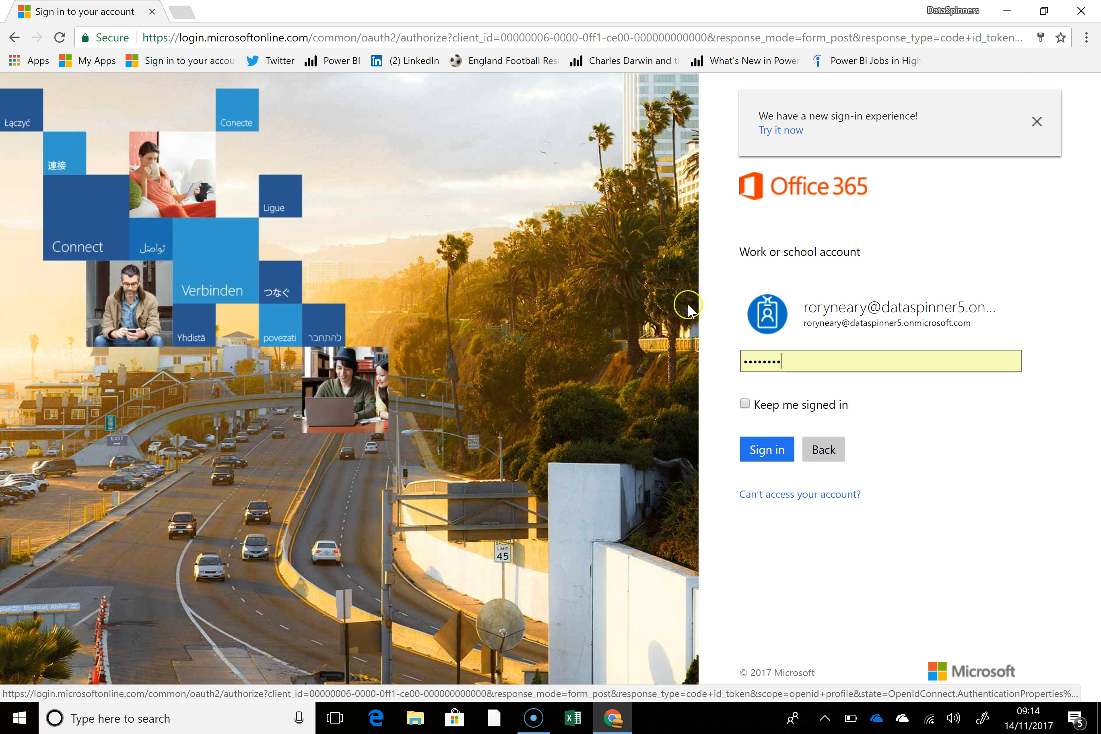
click(767, 451)
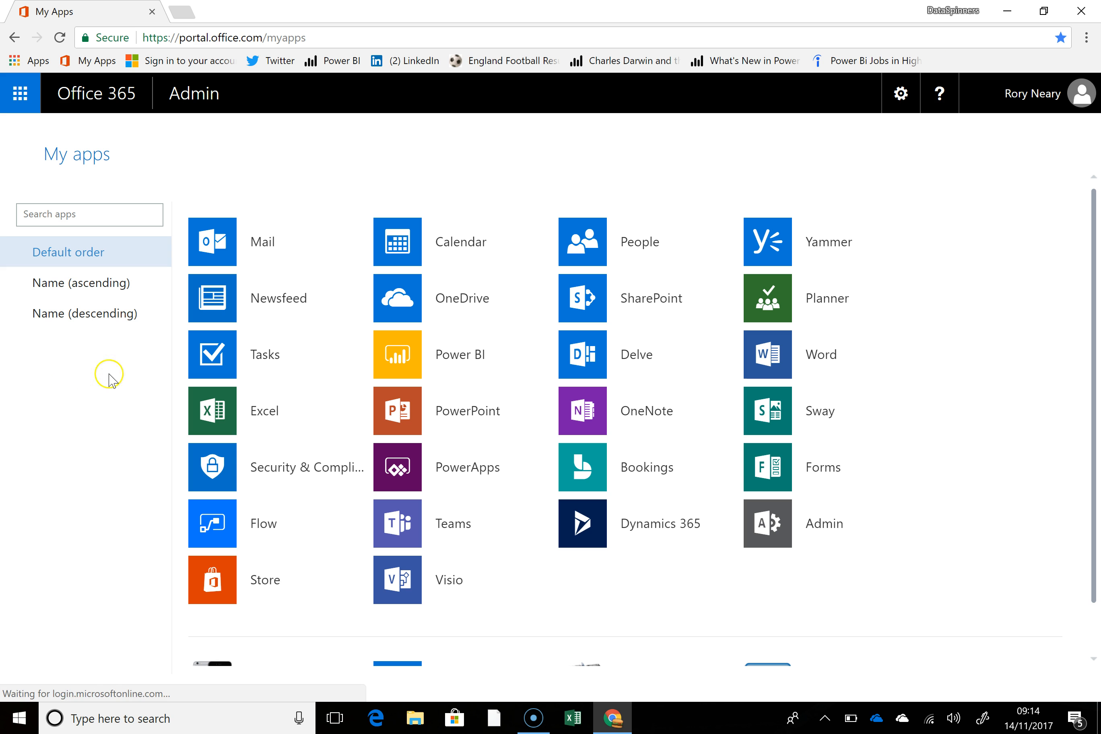
Open SharePoint from the Office 365 apps and go to the recent Events site.
click(593, 305)
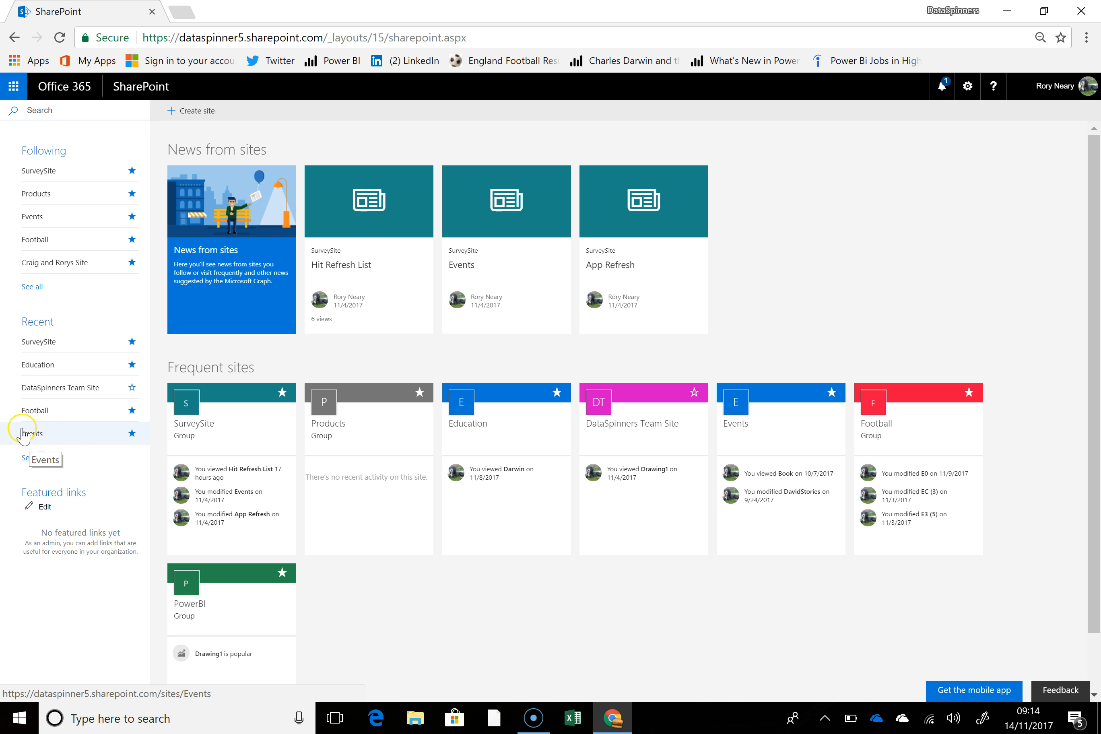
click(42, 436)
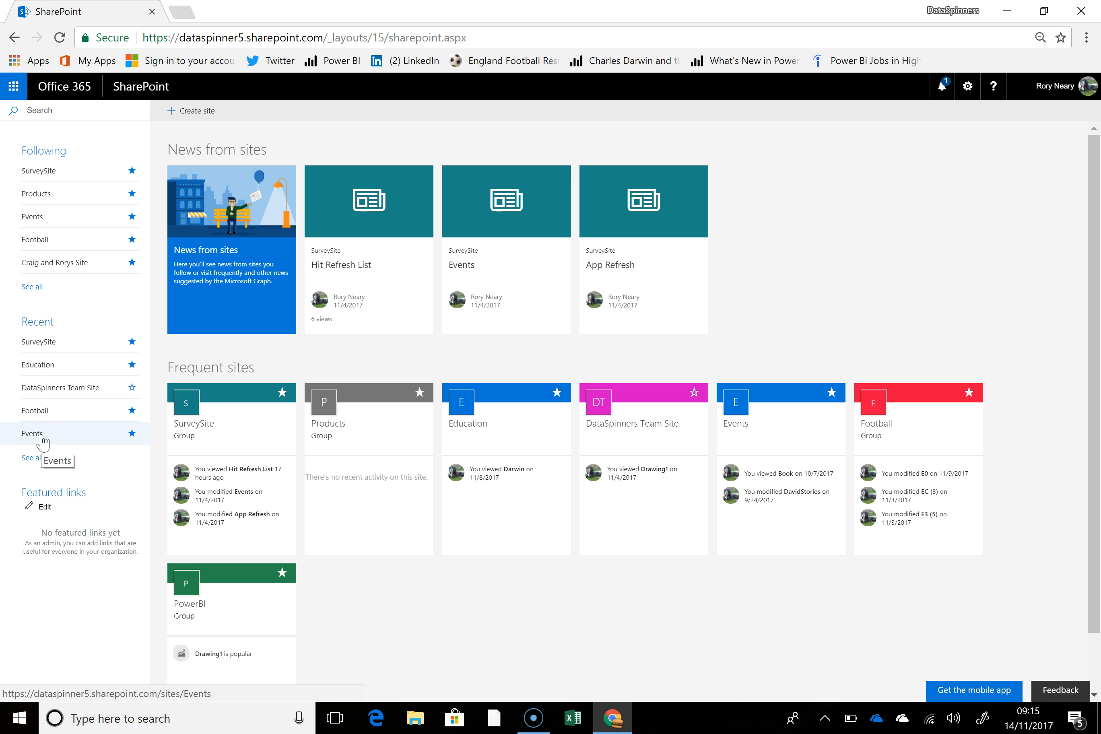
click(41, 435)
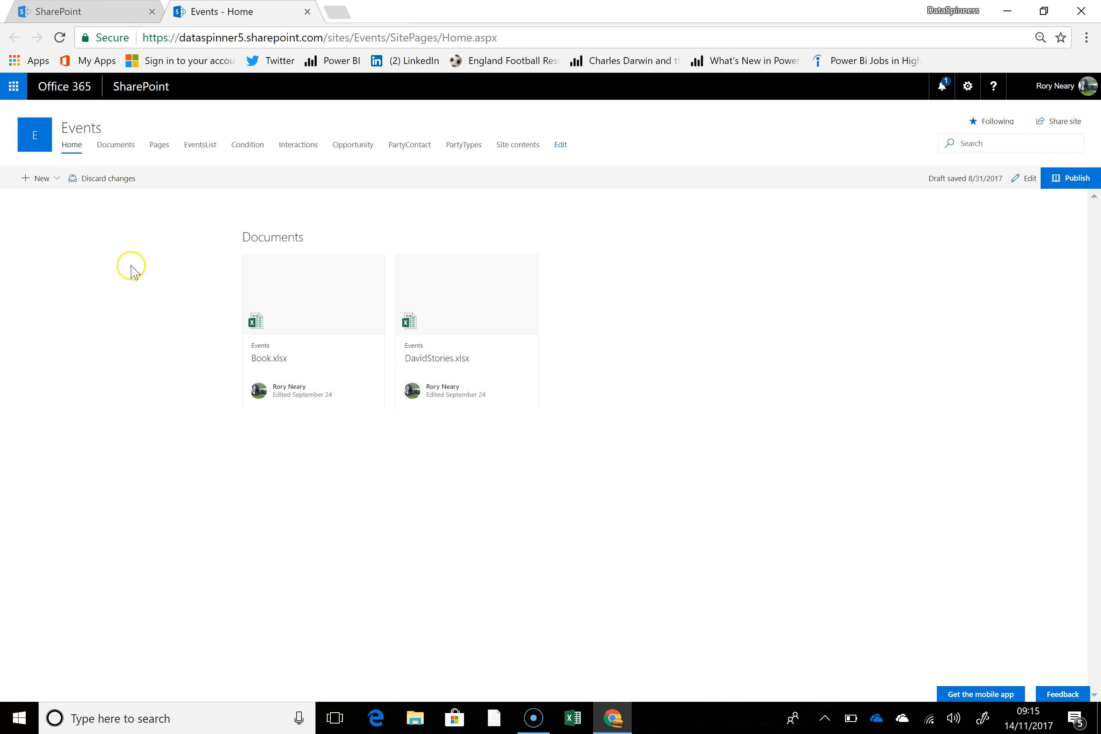
Create a list named Timesheet with the description "A list showing how time has been spent".
click(58, 183)
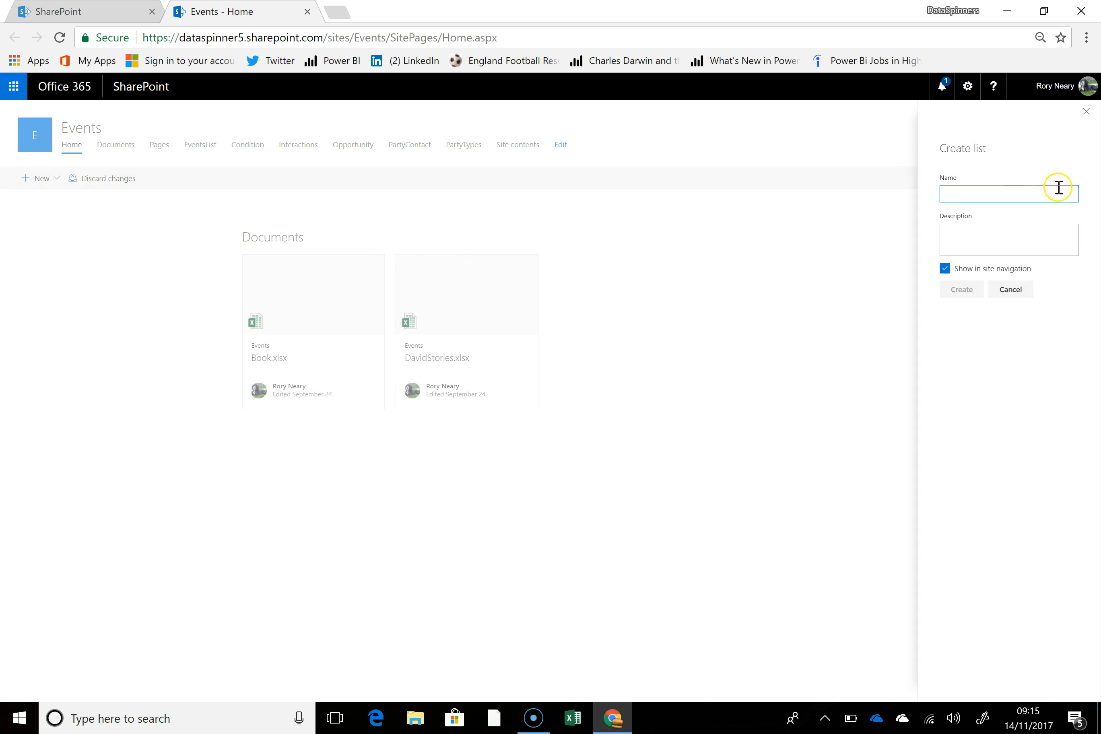
text(Timesheet)
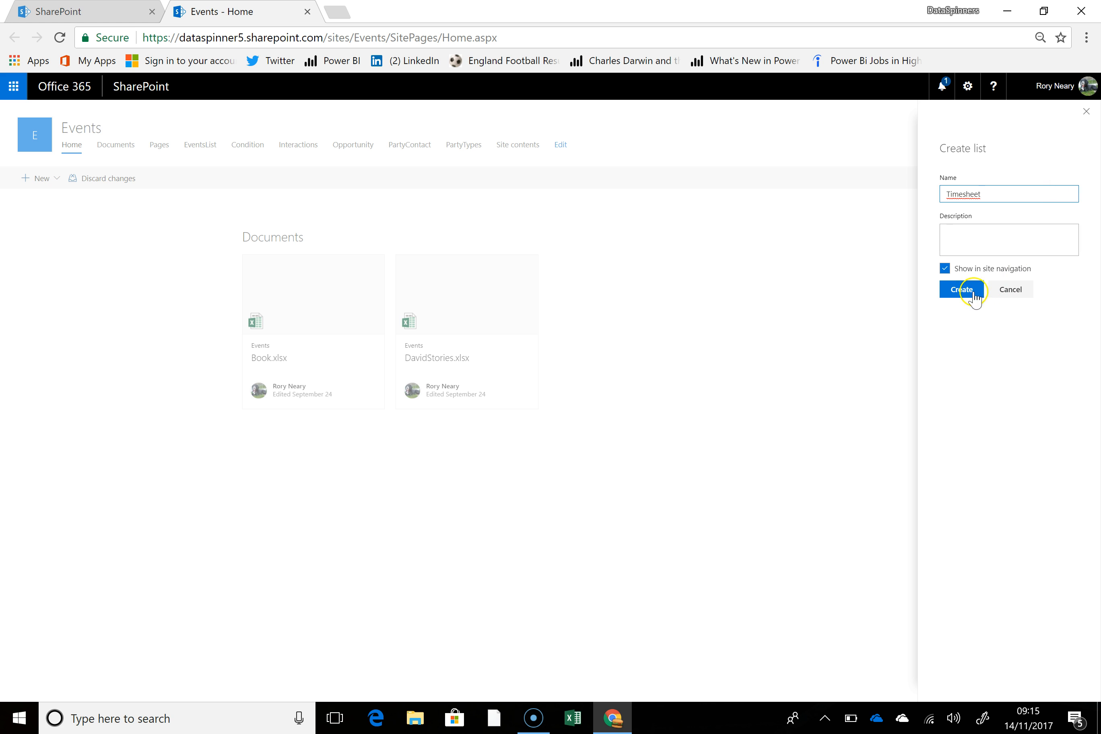
click(960, 231)
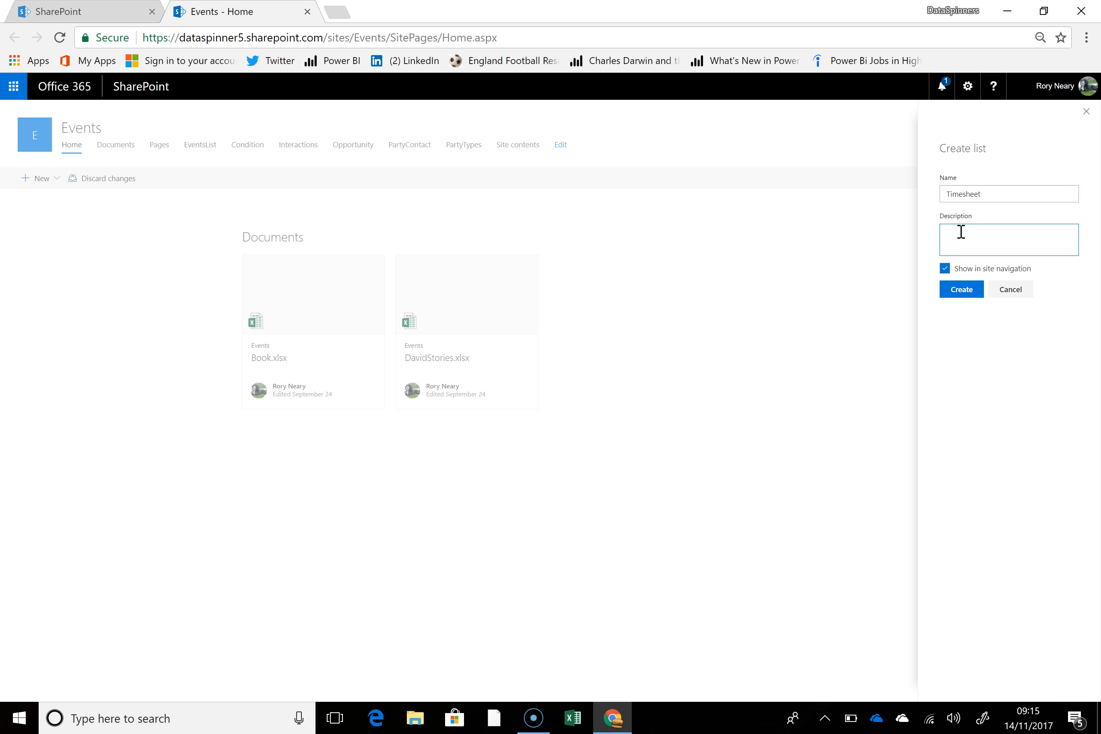
text(A list showing how time has been spent)
click(965, 290)
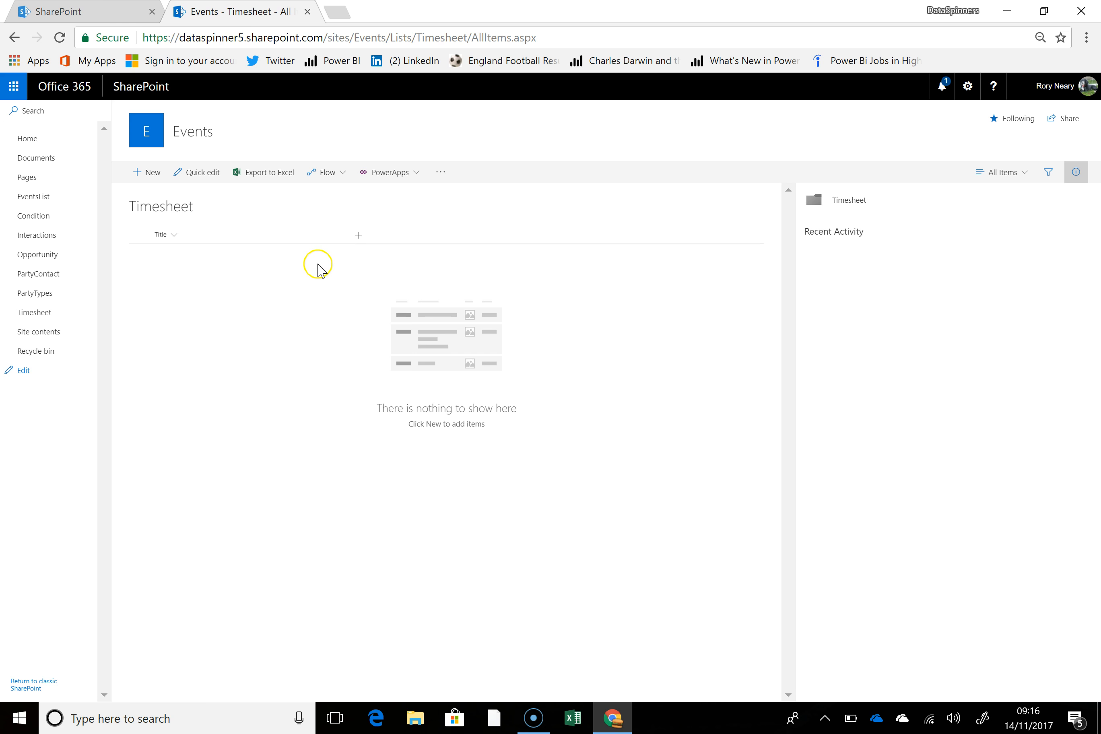
Add a number column named Hours with 1 decimal place and the description "Number of hours worked".
click(376, 305)
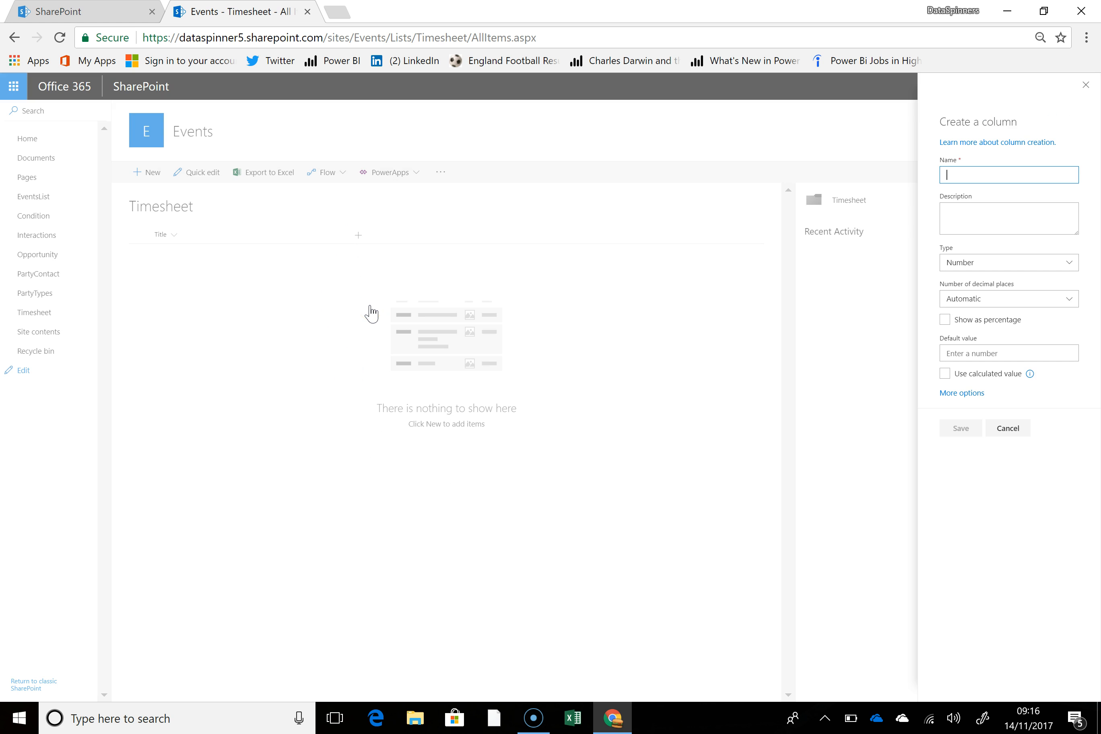
click(1016, 299)
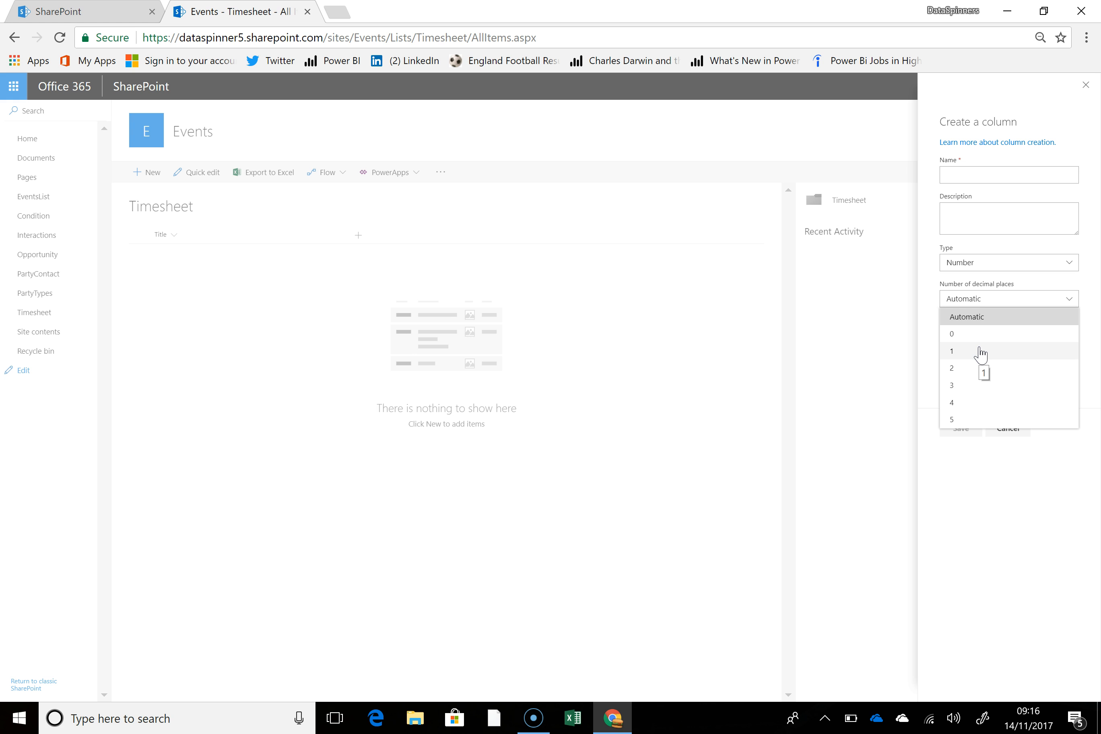
click(980, 353)
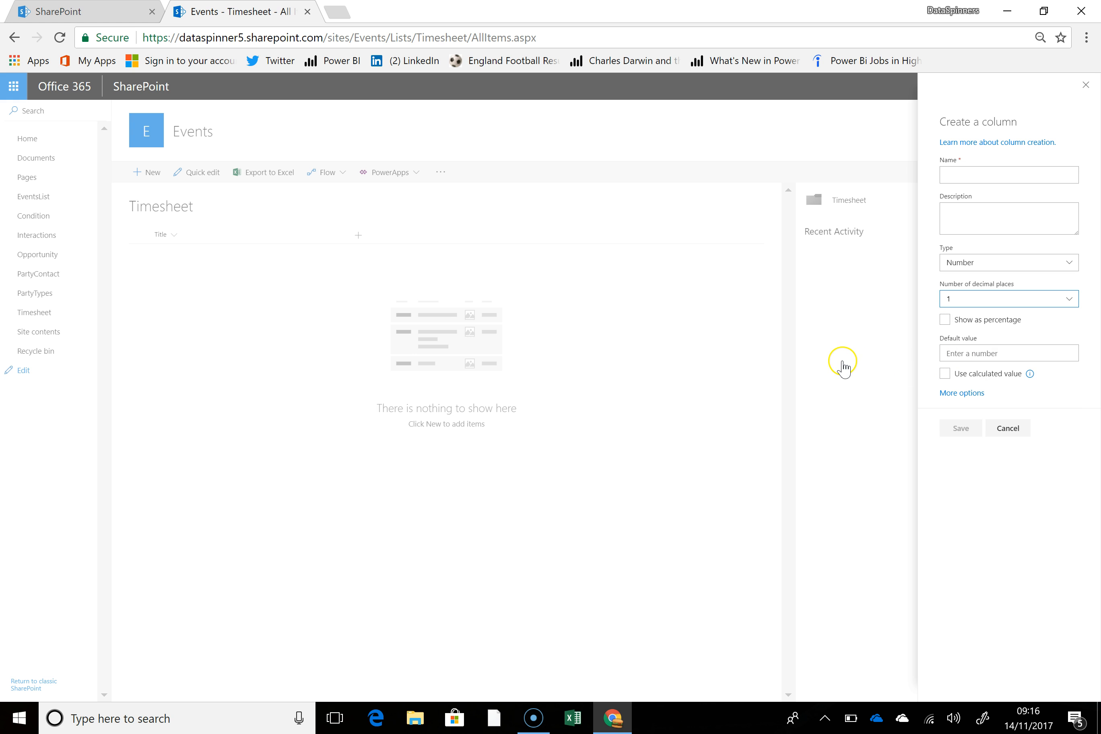
click(1014, 182)
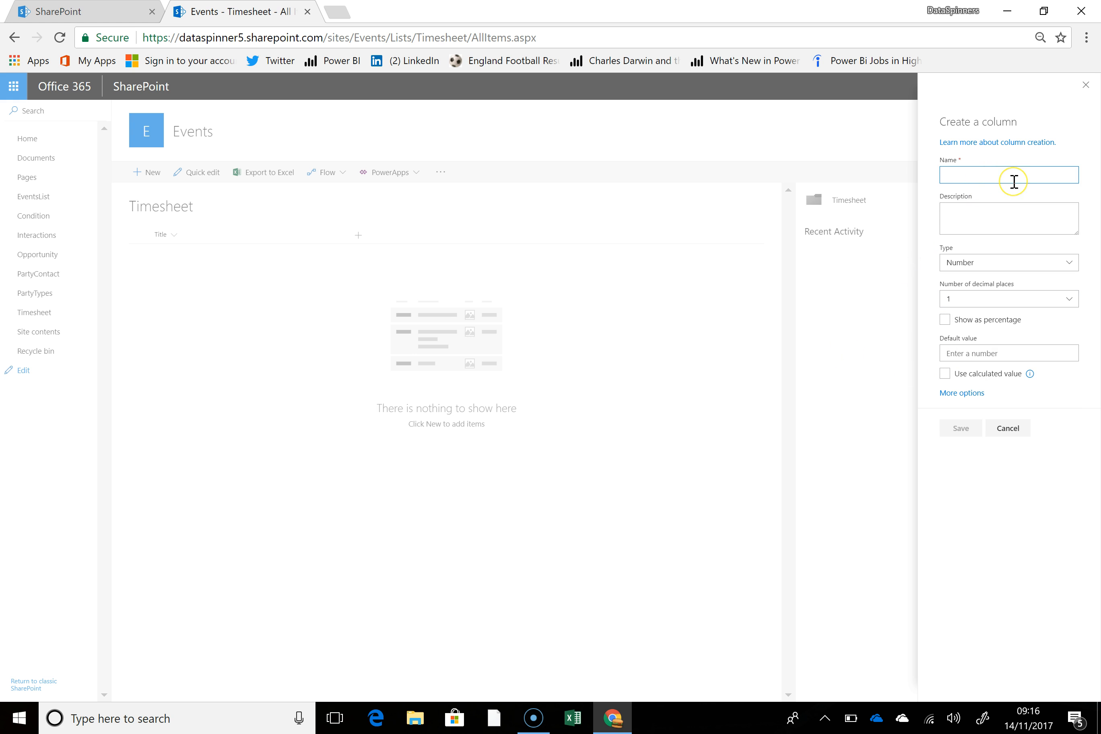
text(Hours)
click(997, 213)
text(Number of hours worked)
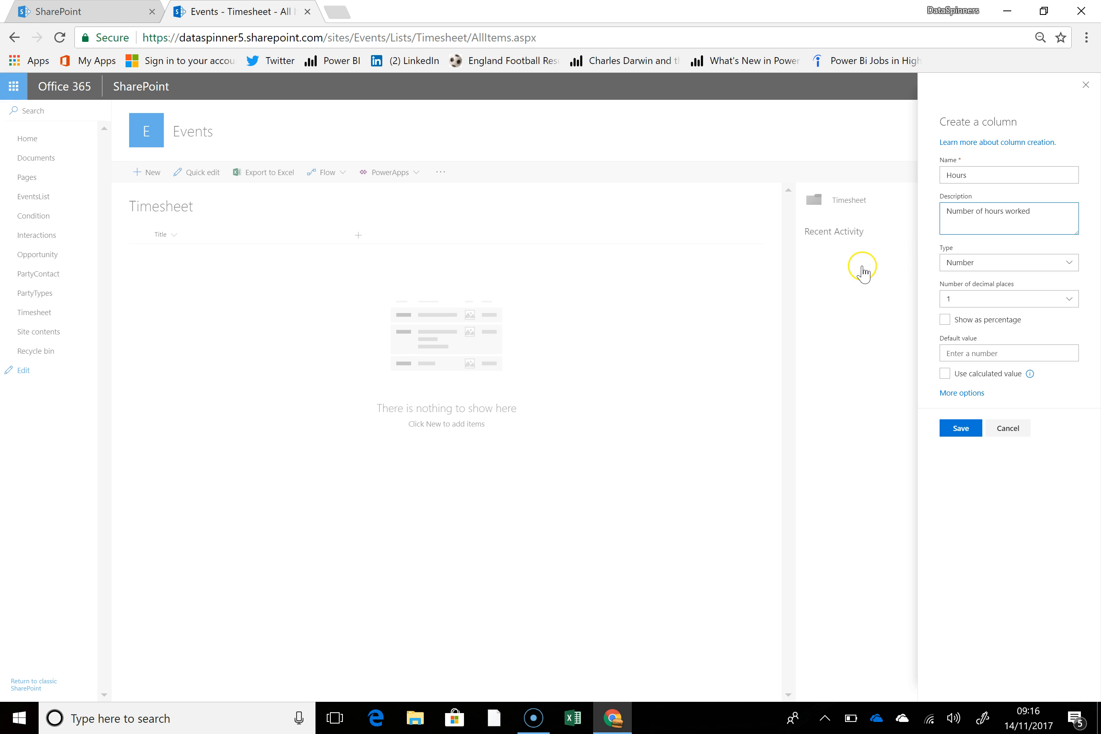
click(955, 426)
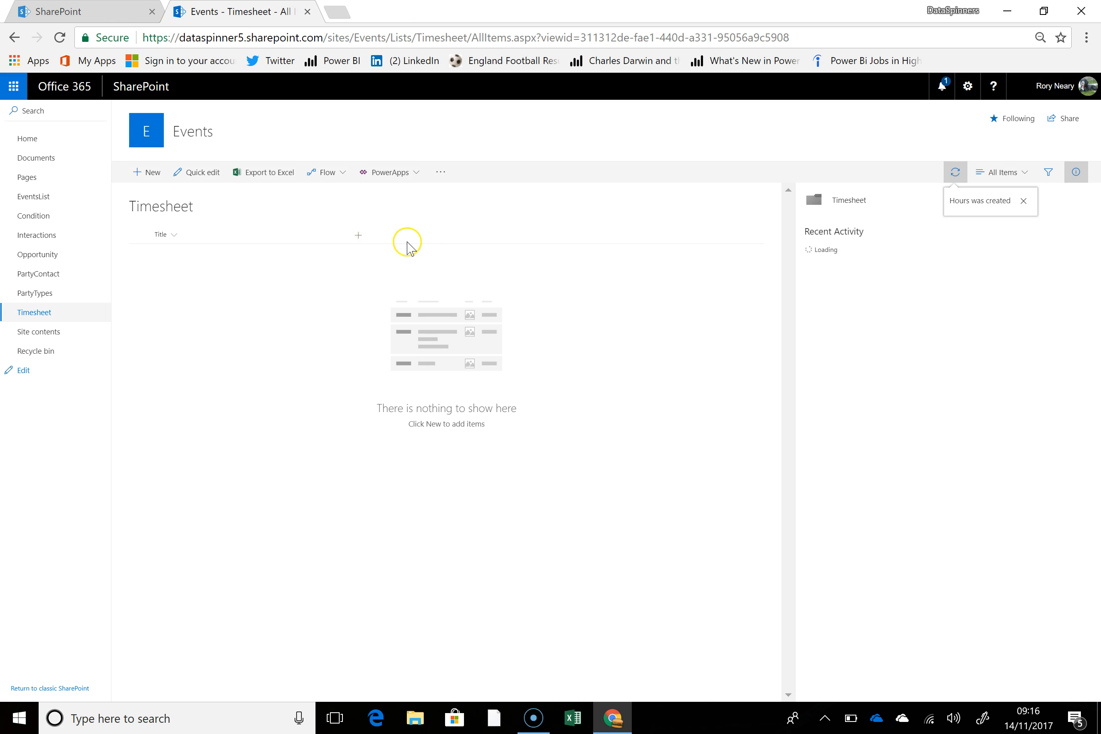
Add a single line of text column named Activity to the Timesheet list.
click(435, 236)
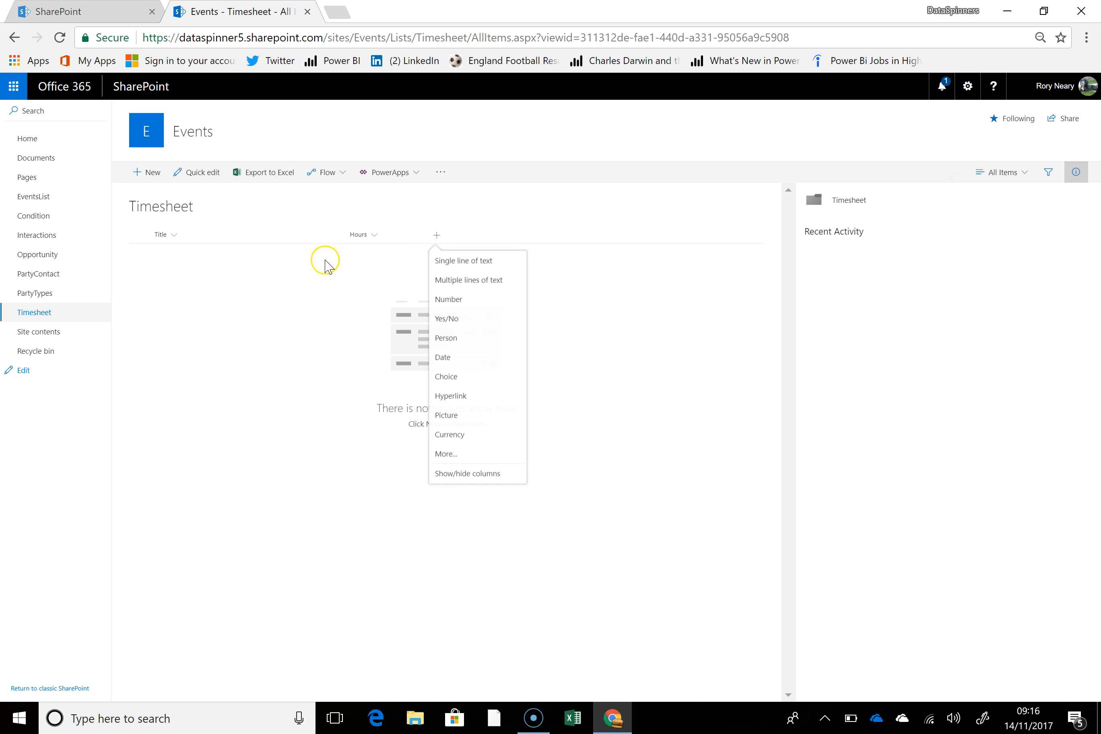
click(452, 260)
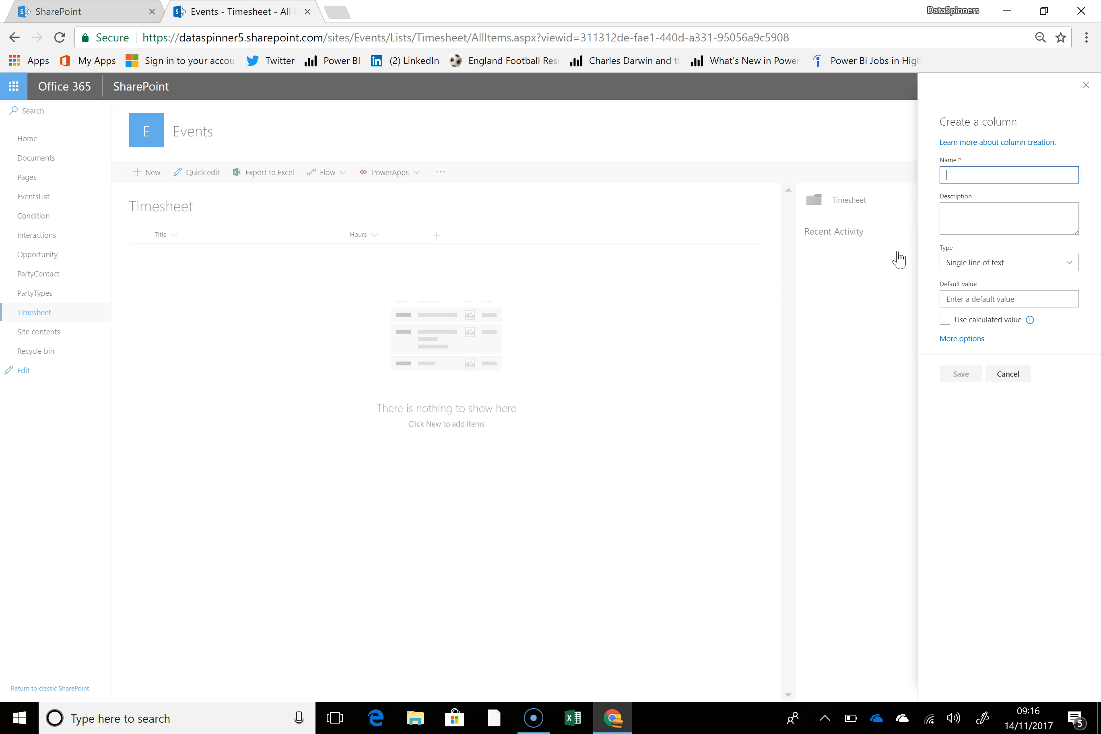
text(Activity)
click(967, 375)
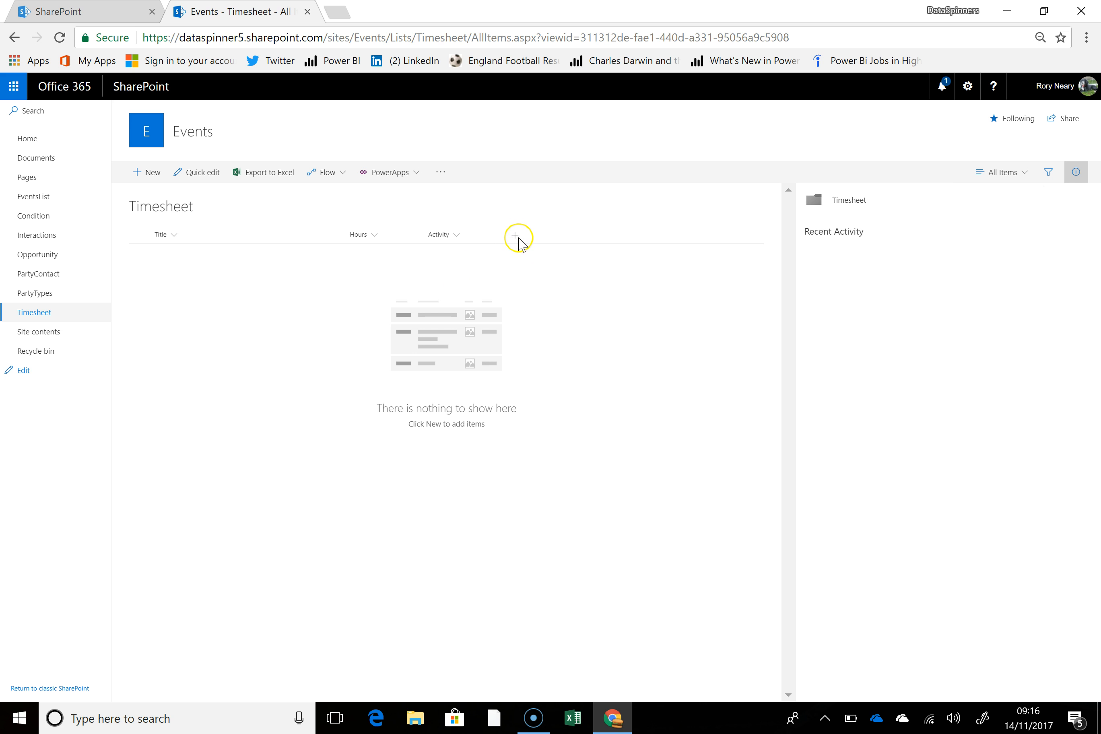
Add a single line of text column named Client to the Timesheet list.
click(515, 236)
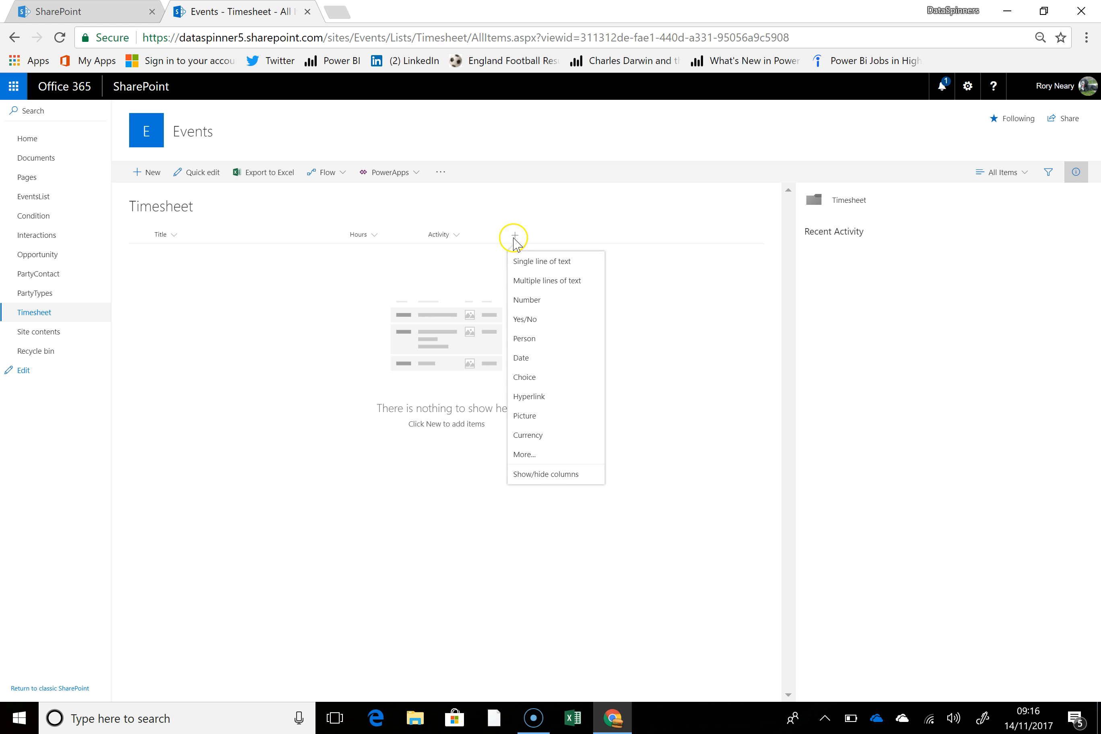
click(540, 268)
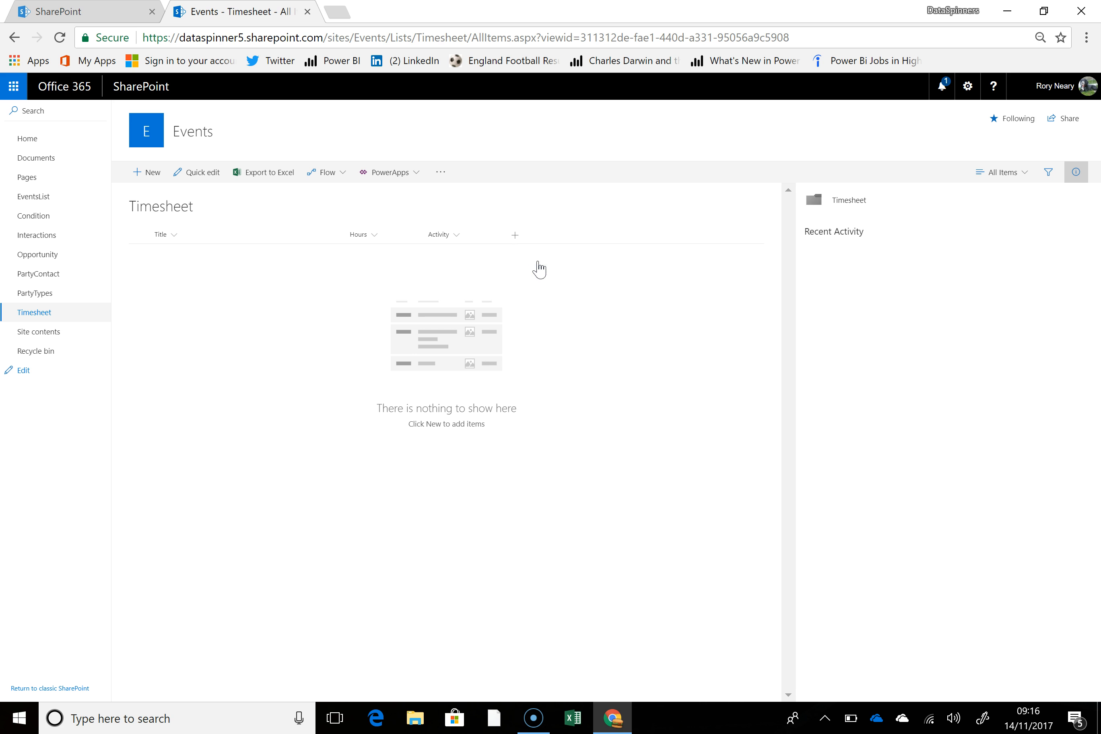
text(Client)
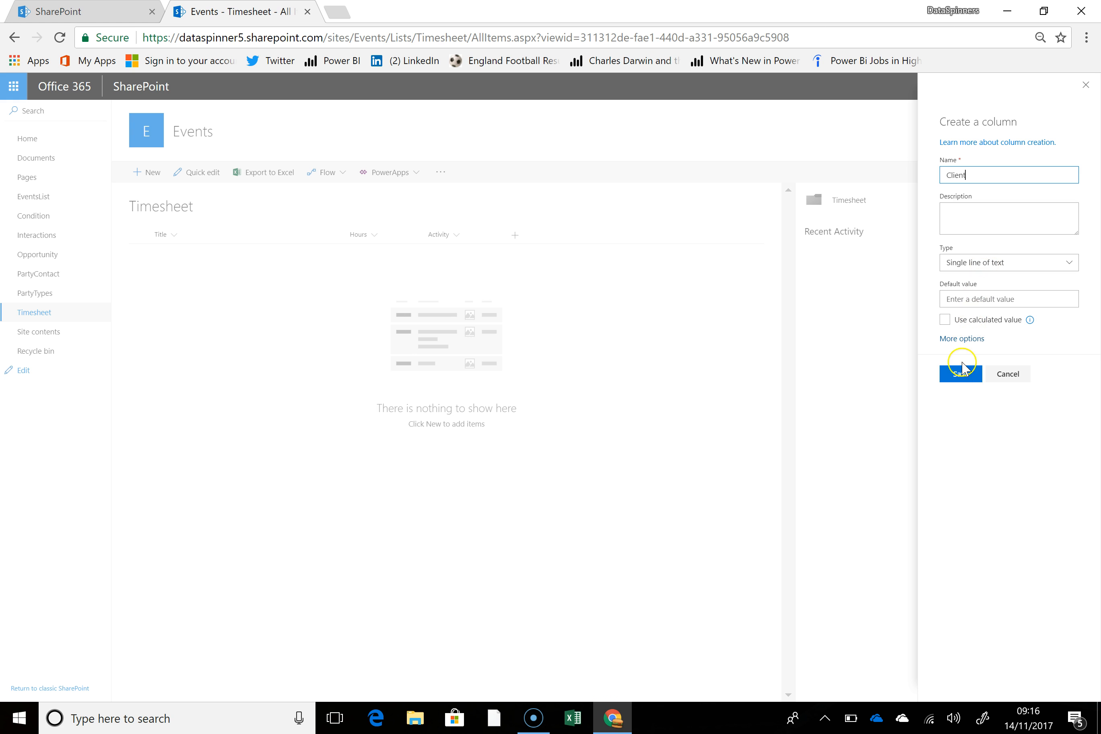
click(937, 375)
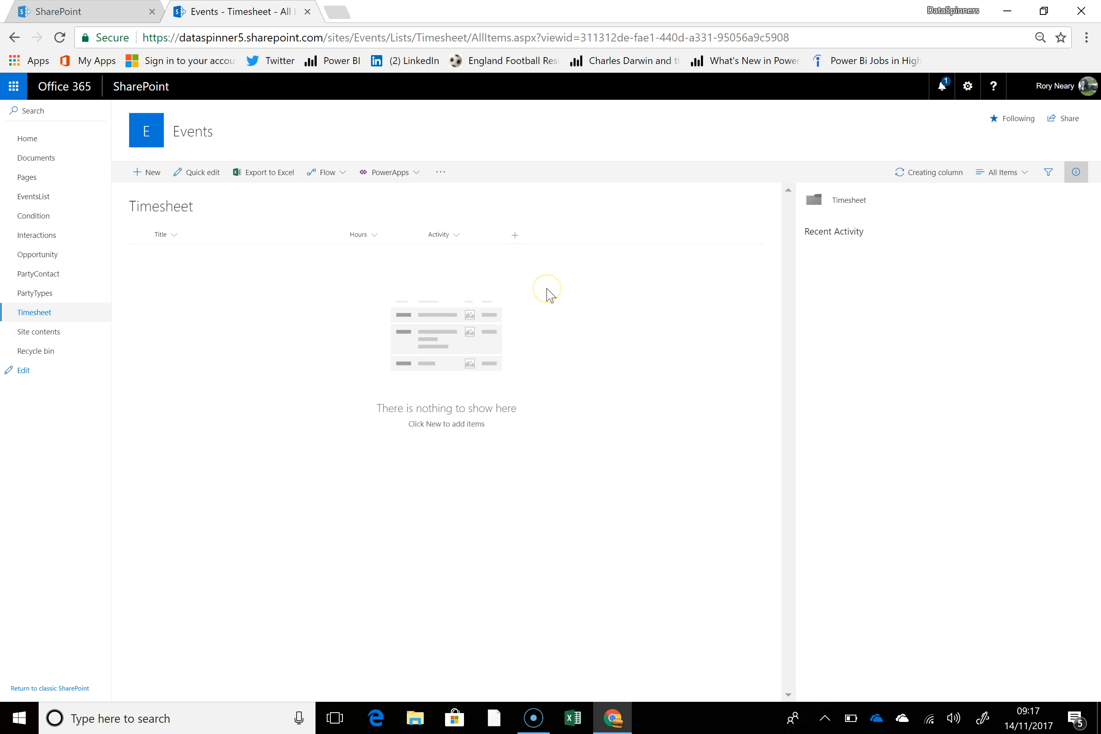
Add a date column named WorkDate to the Timesheet list.
click(593, 235)
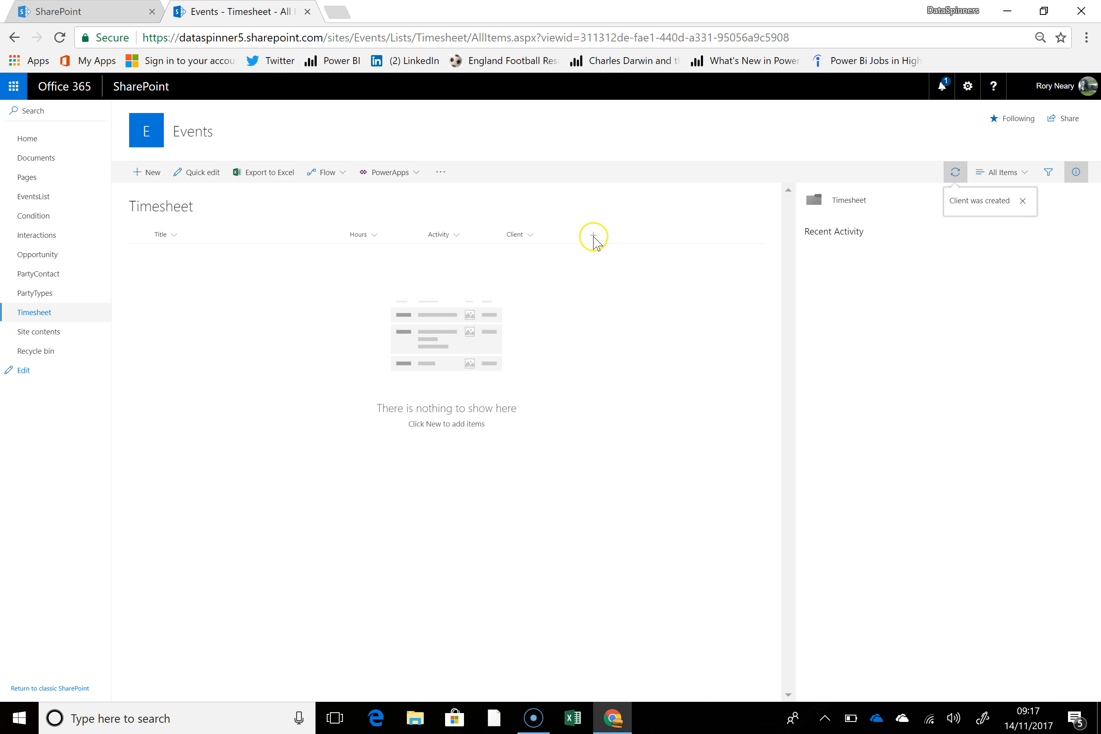
click(593, 235)
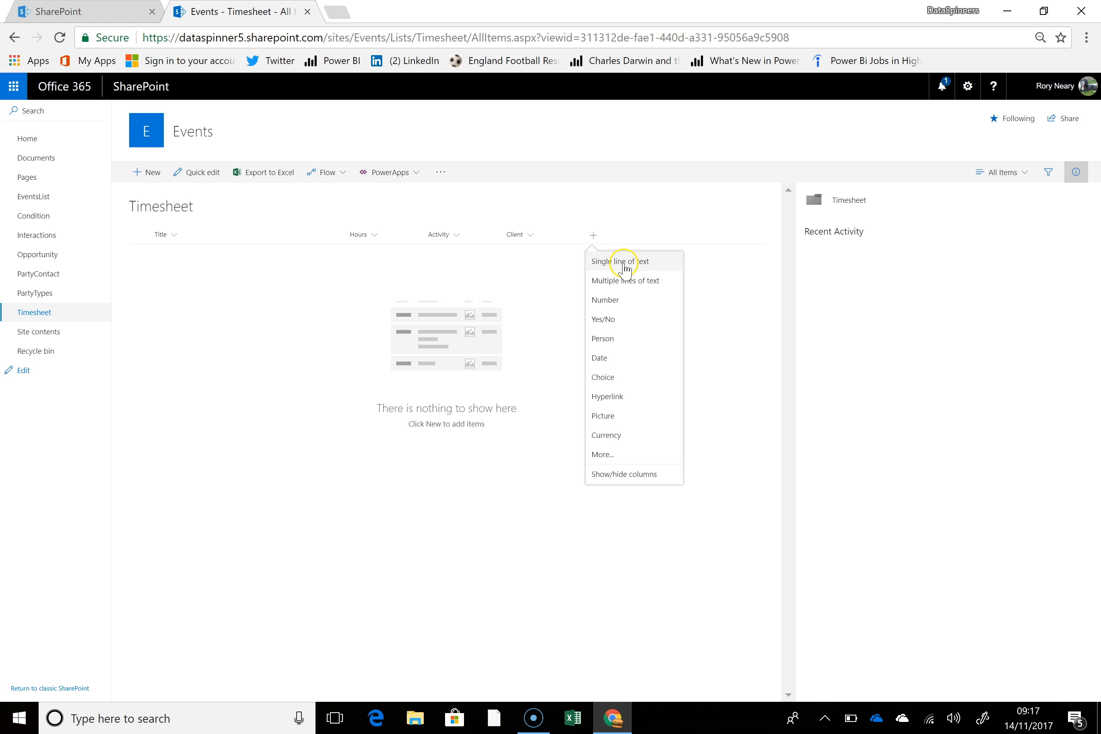
click(628, 359)
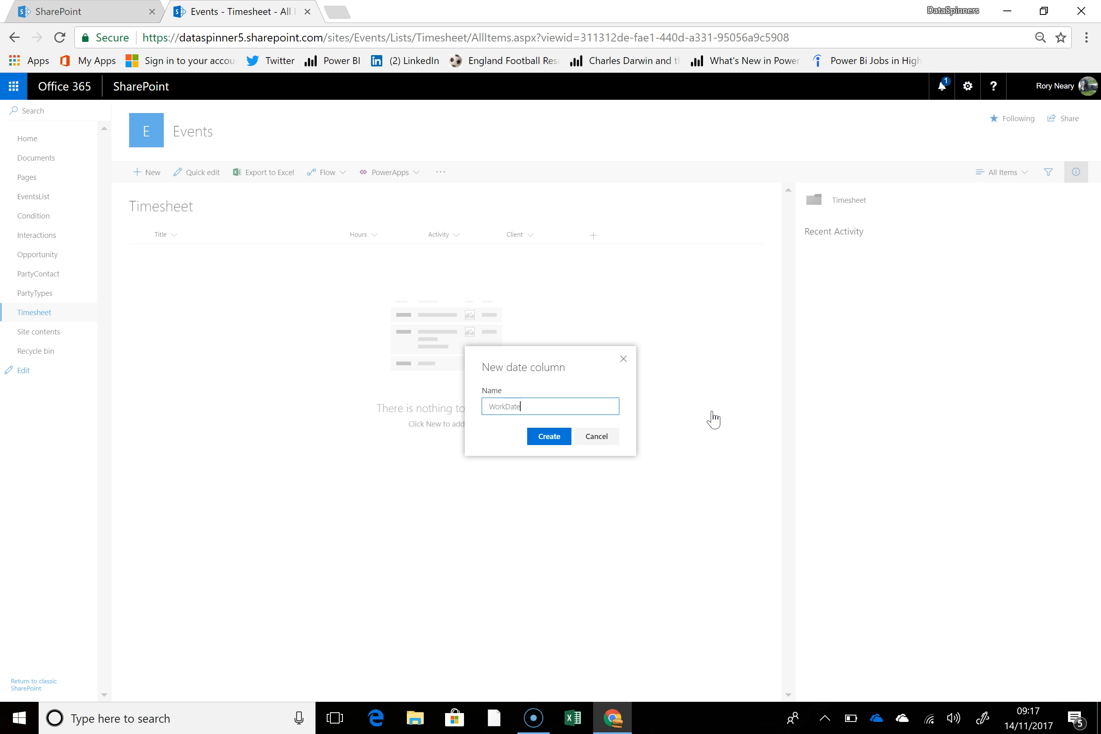
click(549, 438)
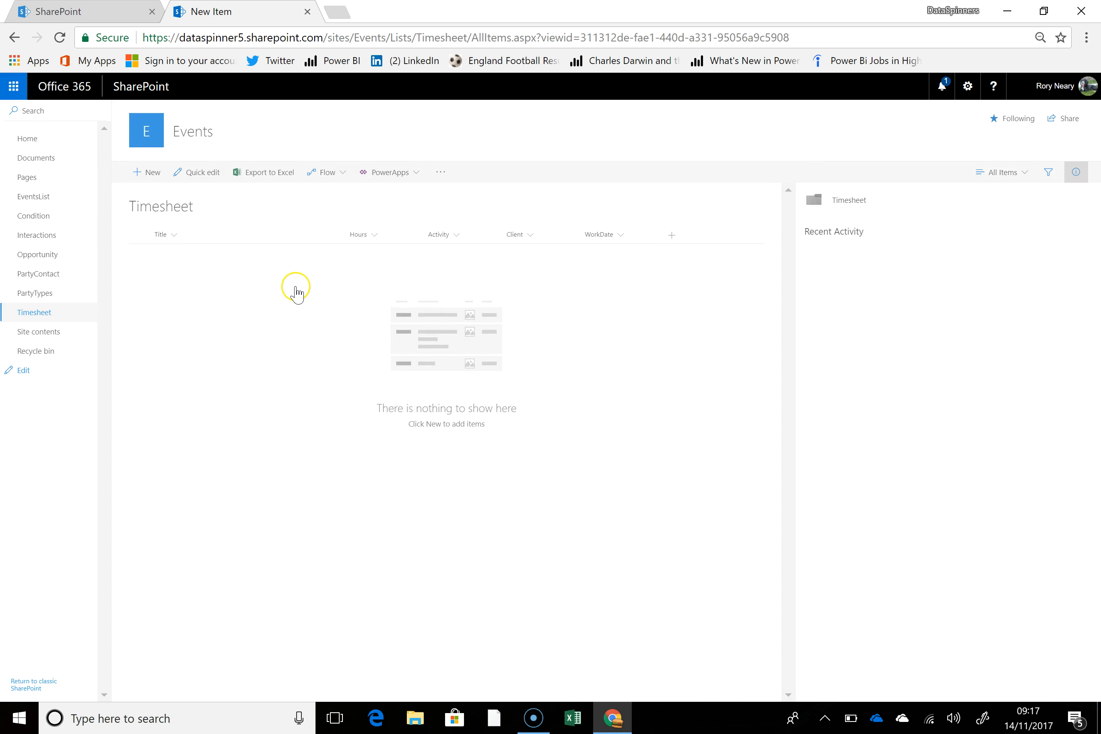
click(840, 449)
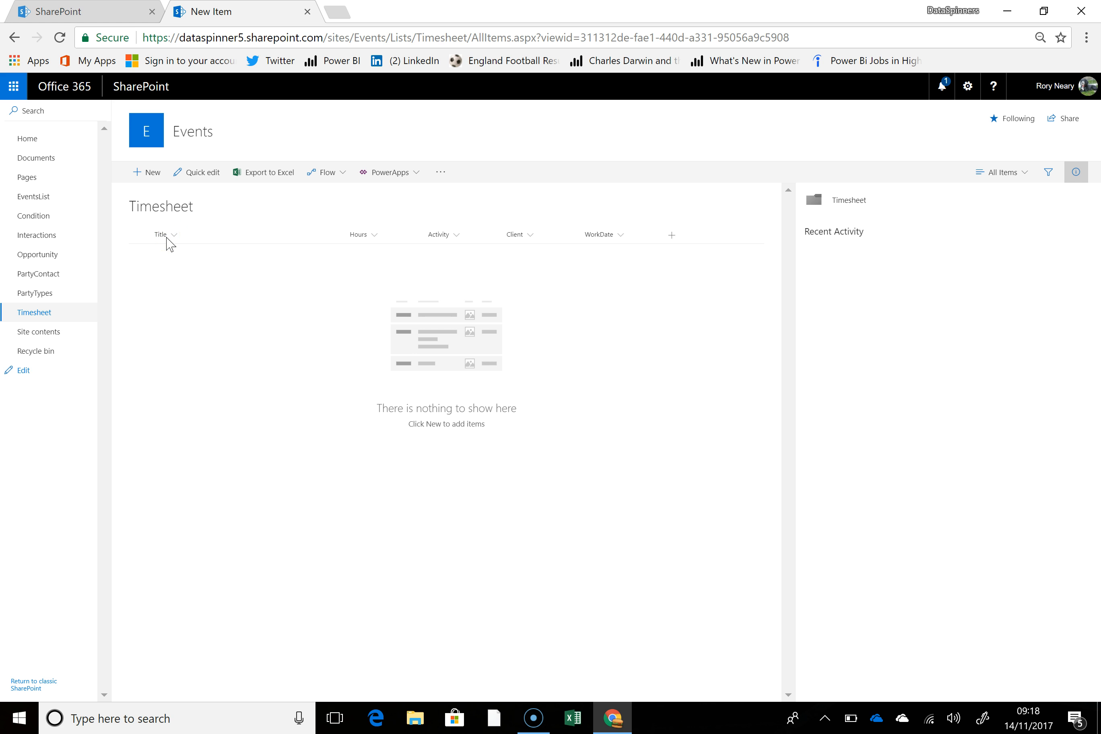
click(166, 236)
click(219, 312)
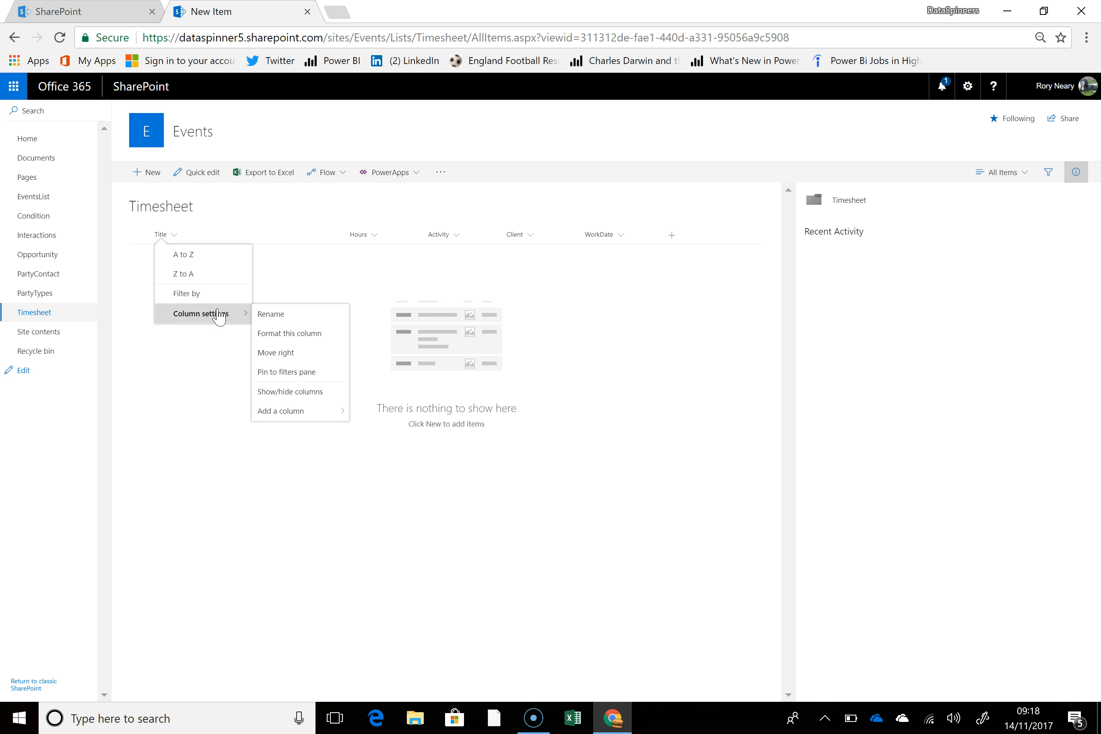
click(278, 314)
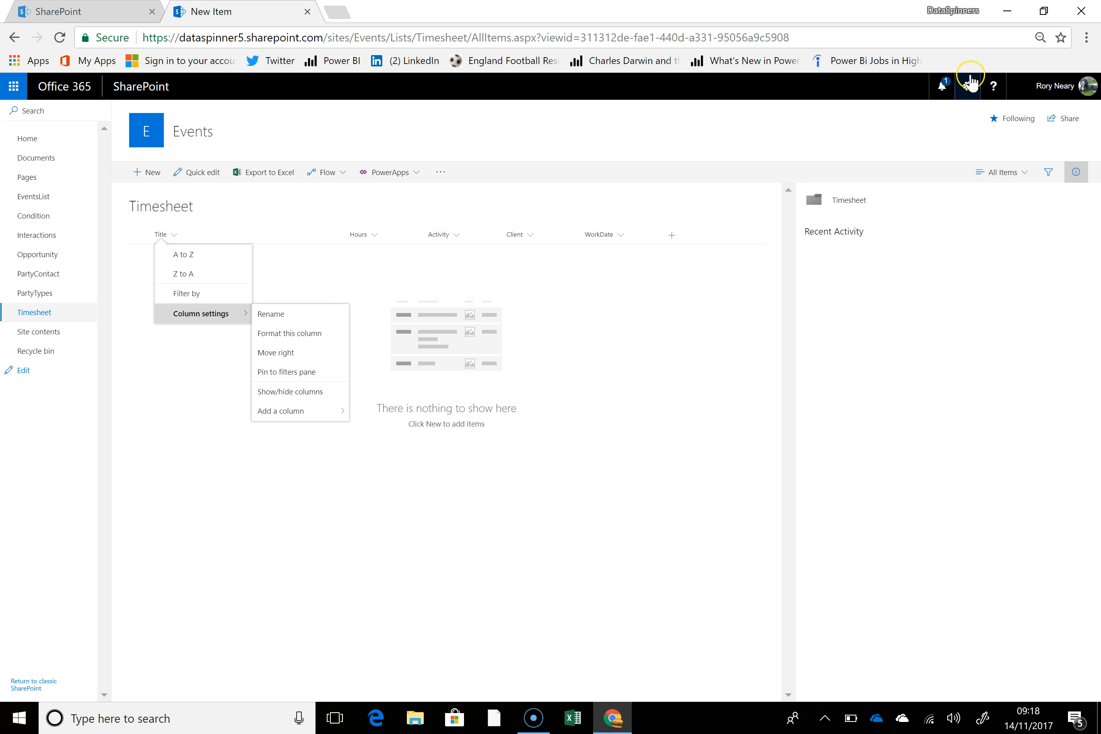
Open the list settings of the Timesheet list.
click(967, 86)
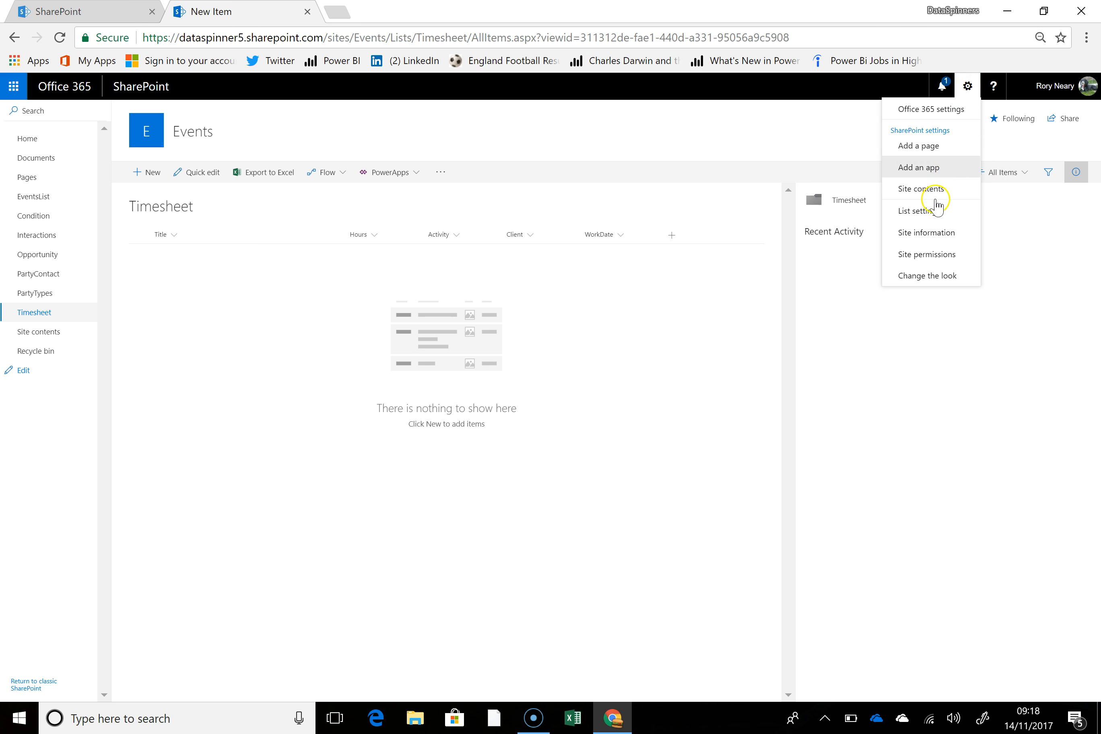
click(921, 211)
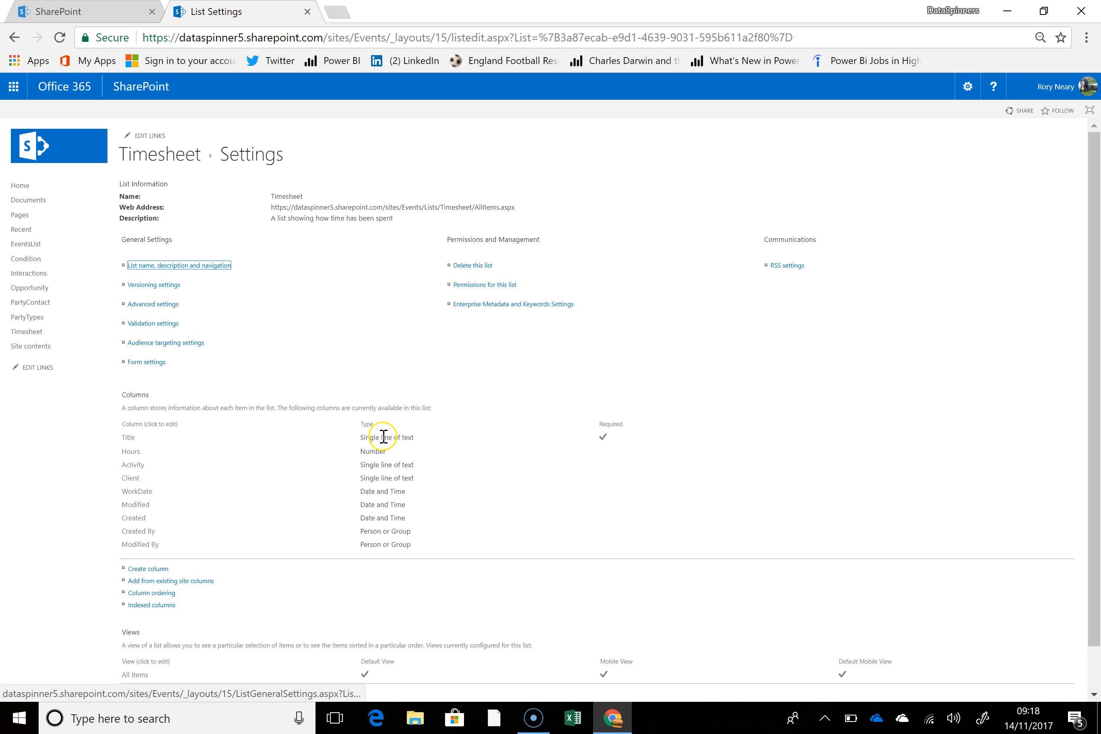
click(132, 438)
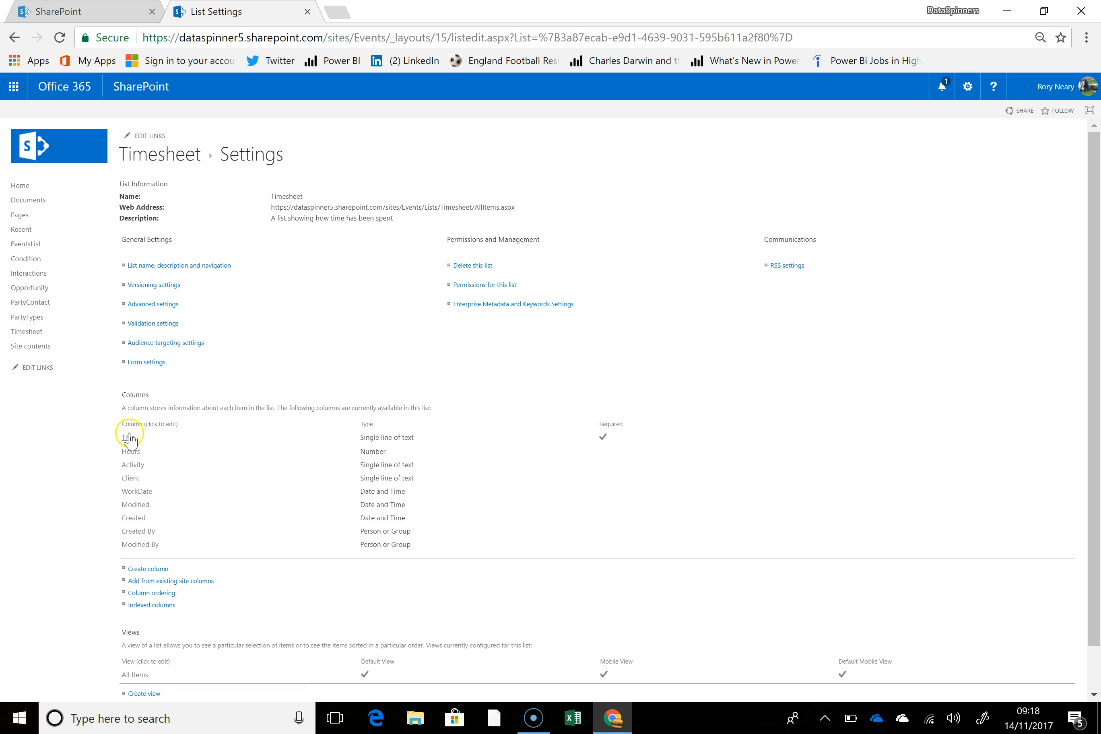
click(128, 438)
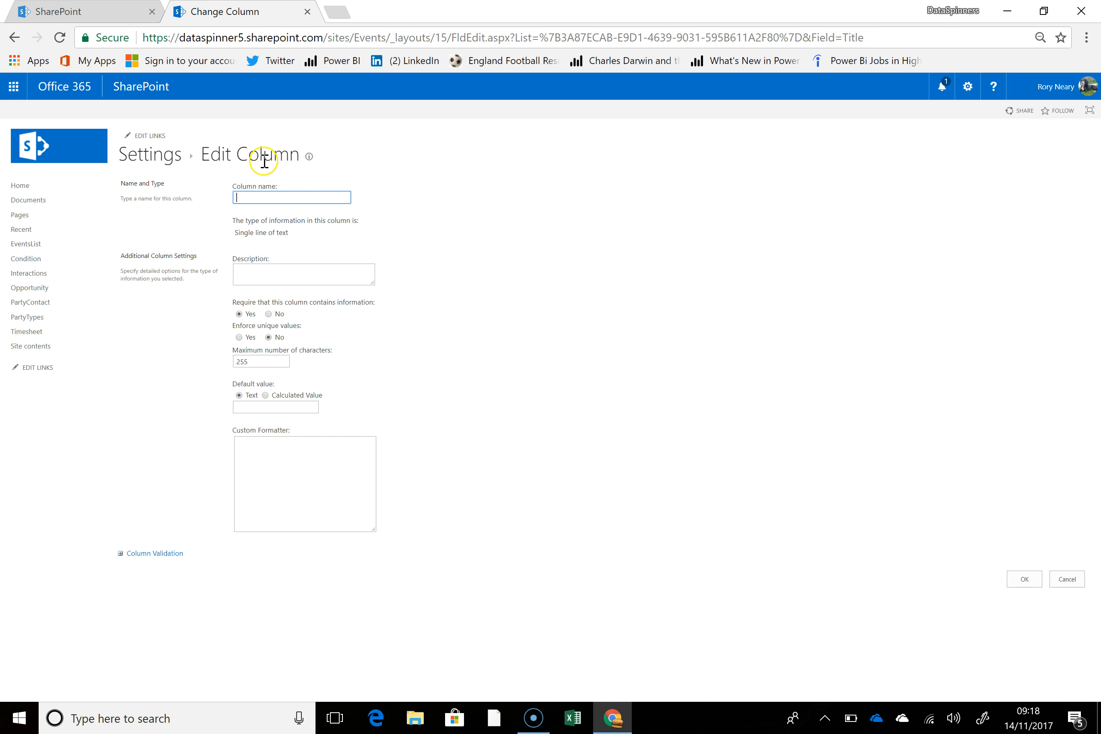
click(1067, 579)
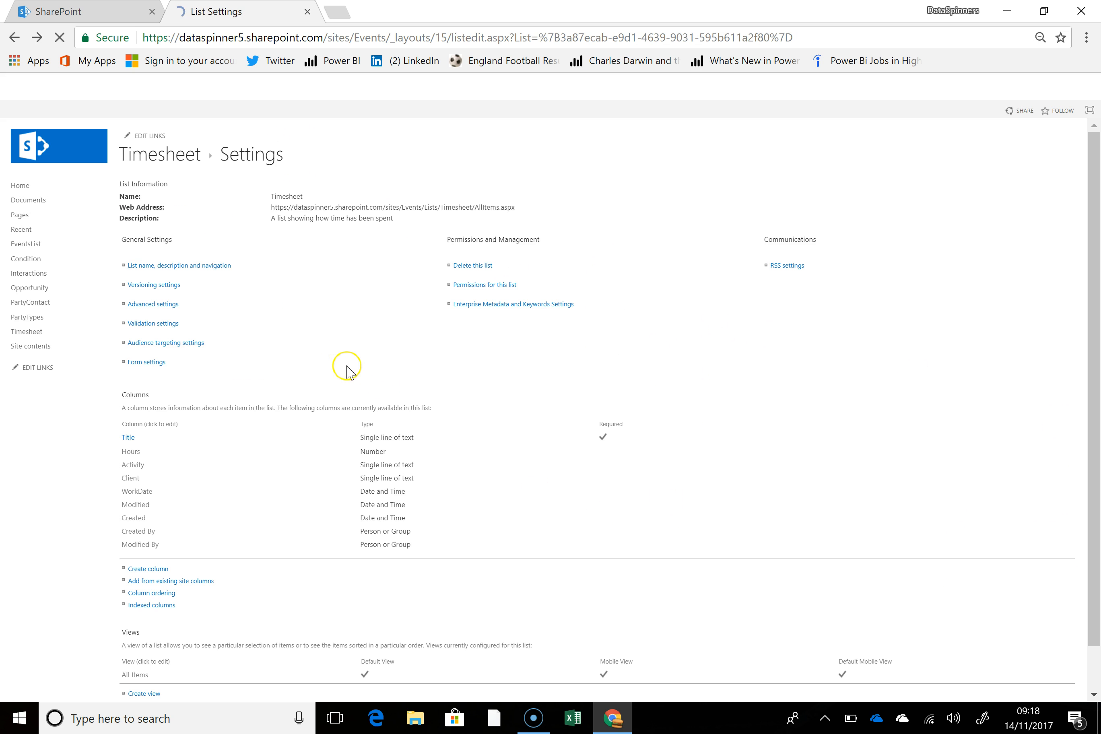
Delete the Activity column from the Timesheet list.
click(134, 466)
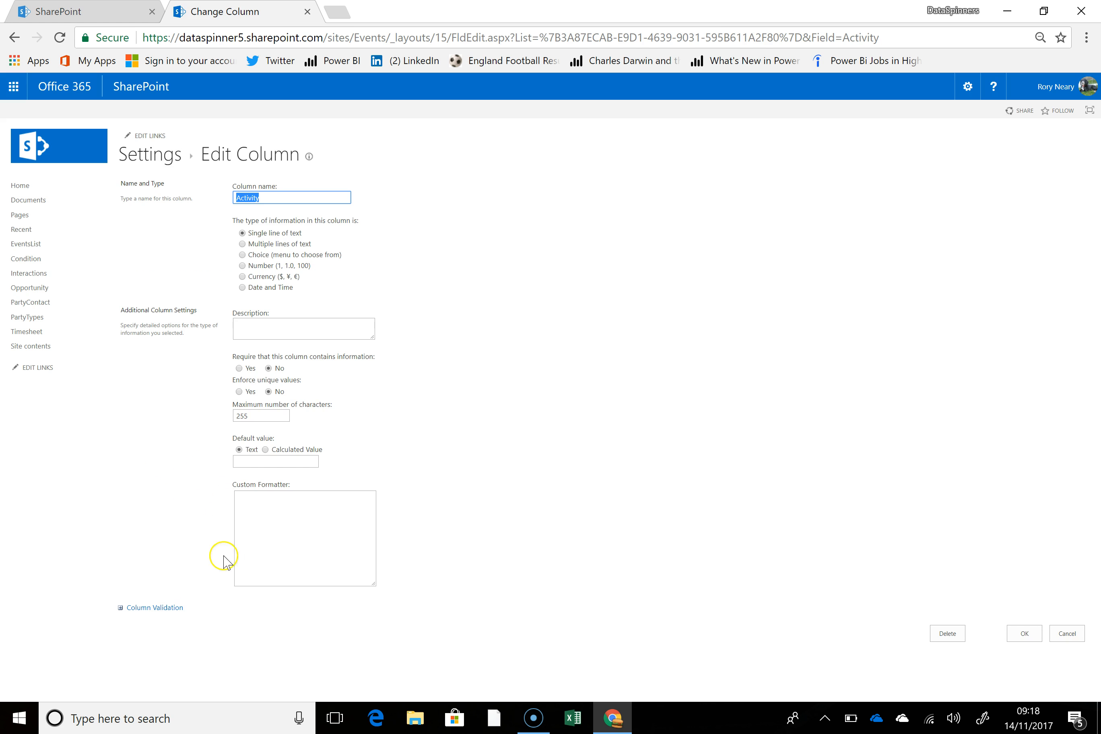
click(947, 634)
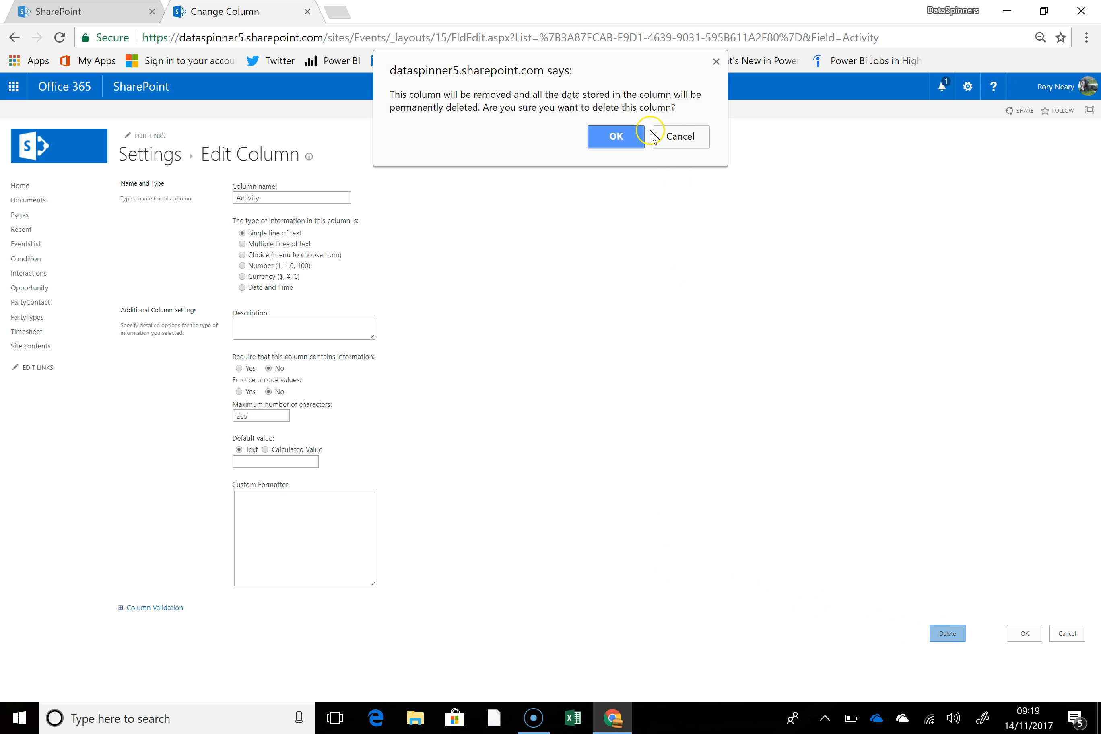
click(616, 137)
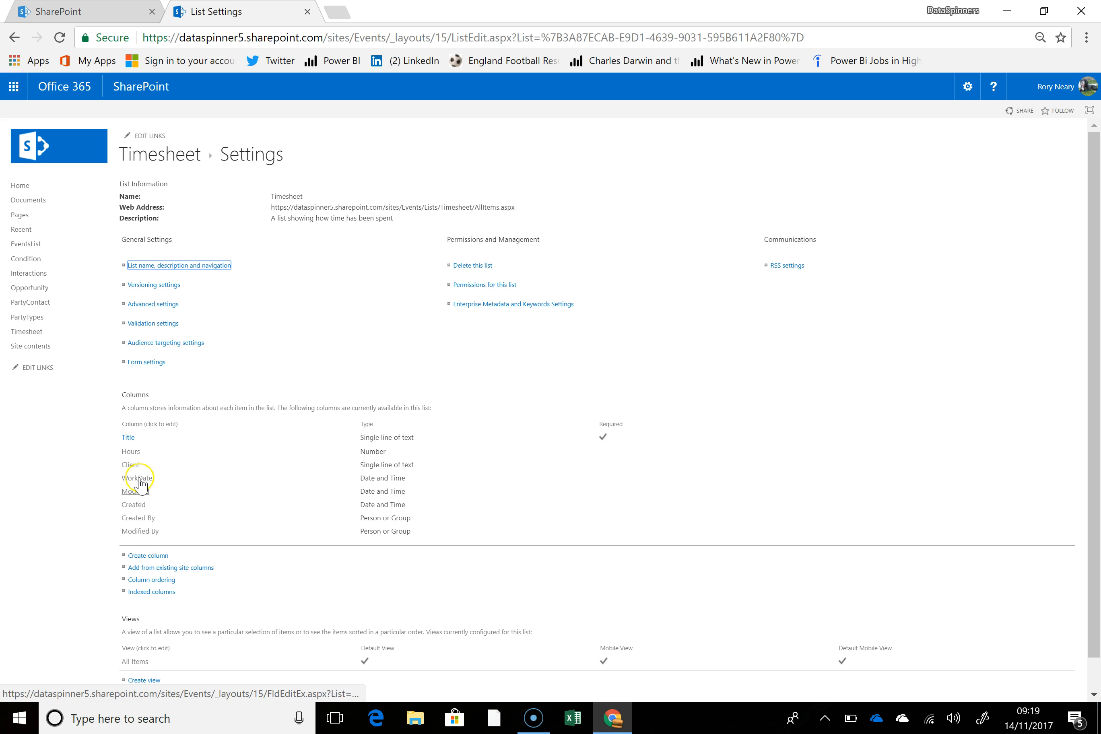
Rename the Timesheet list's Title column to Activity and save the column.
click(128, 438)
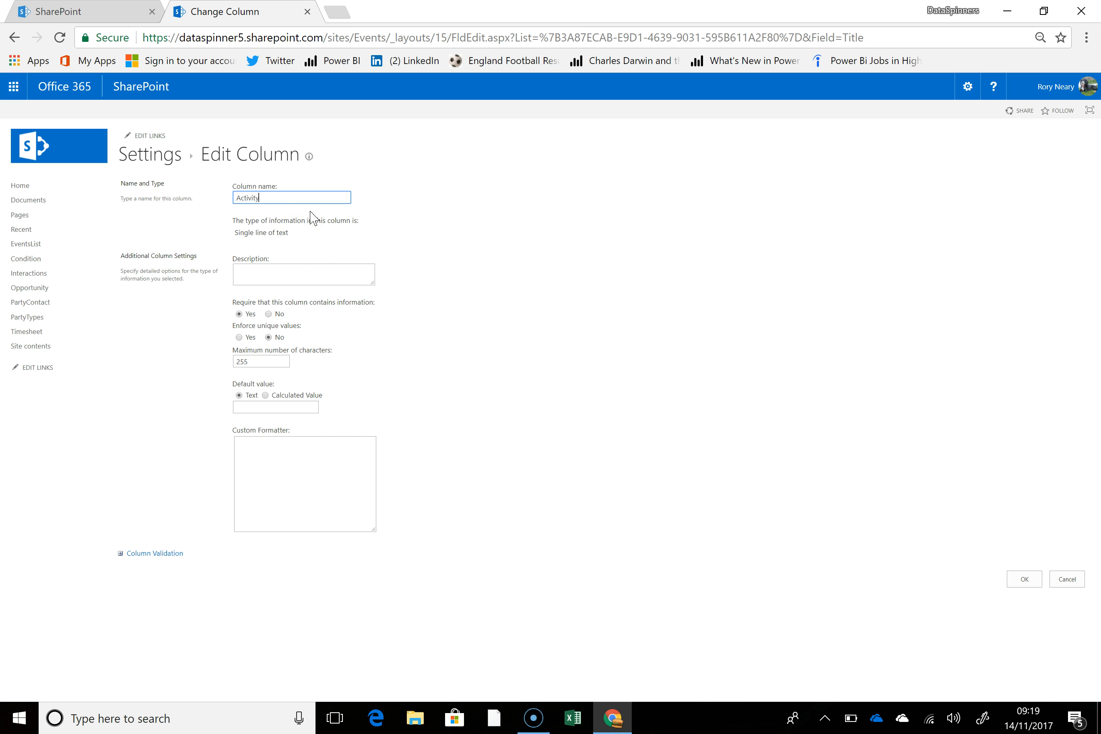
click(519, 306)
click(1024, 580)
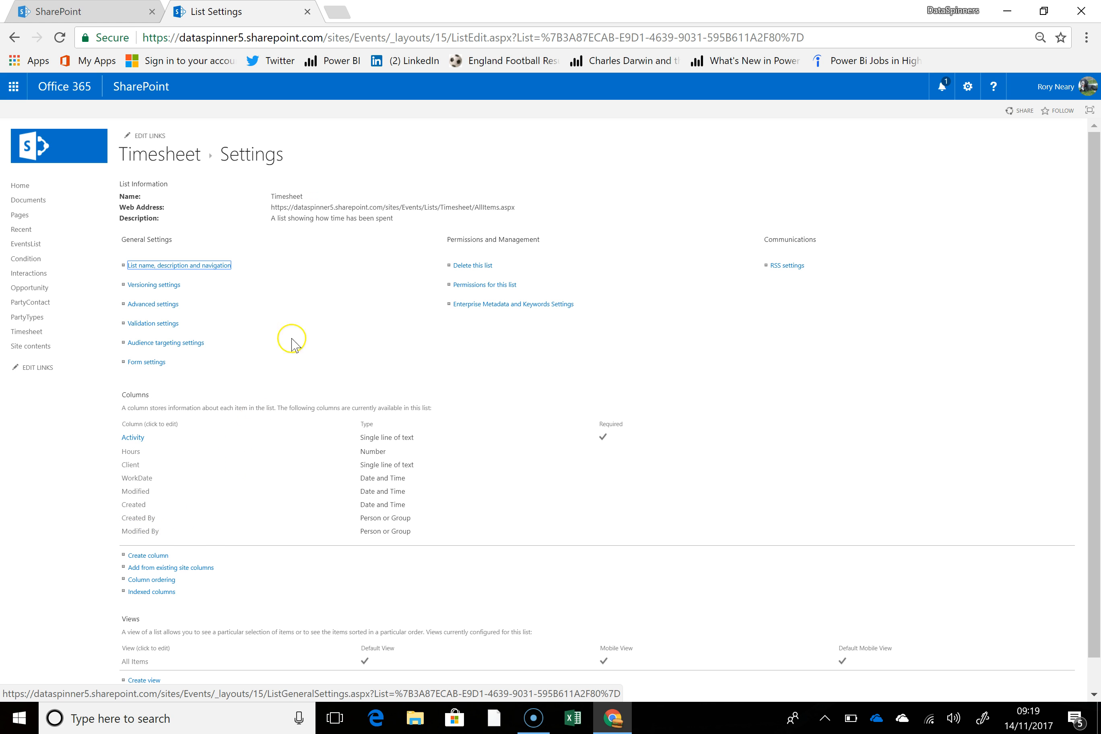
Return to the Timesheet list and add the Created By column to its All Items view.
click(333, 265)
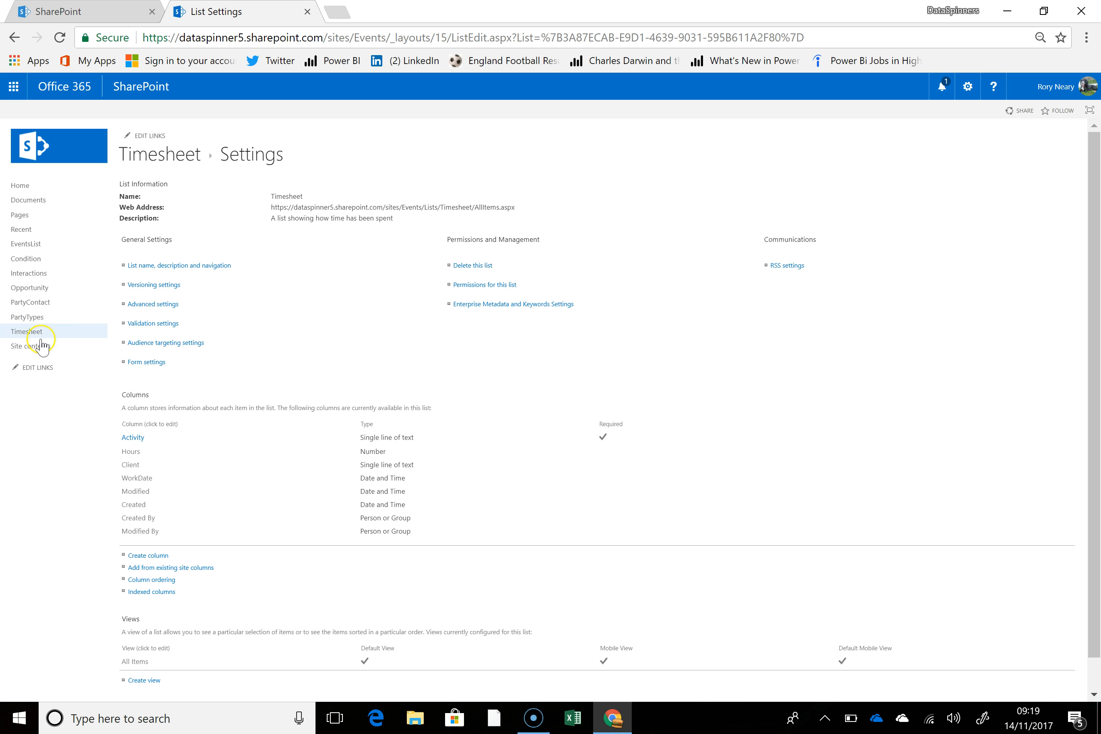
drag(74, 401, 27, 338)
click(26, 334)
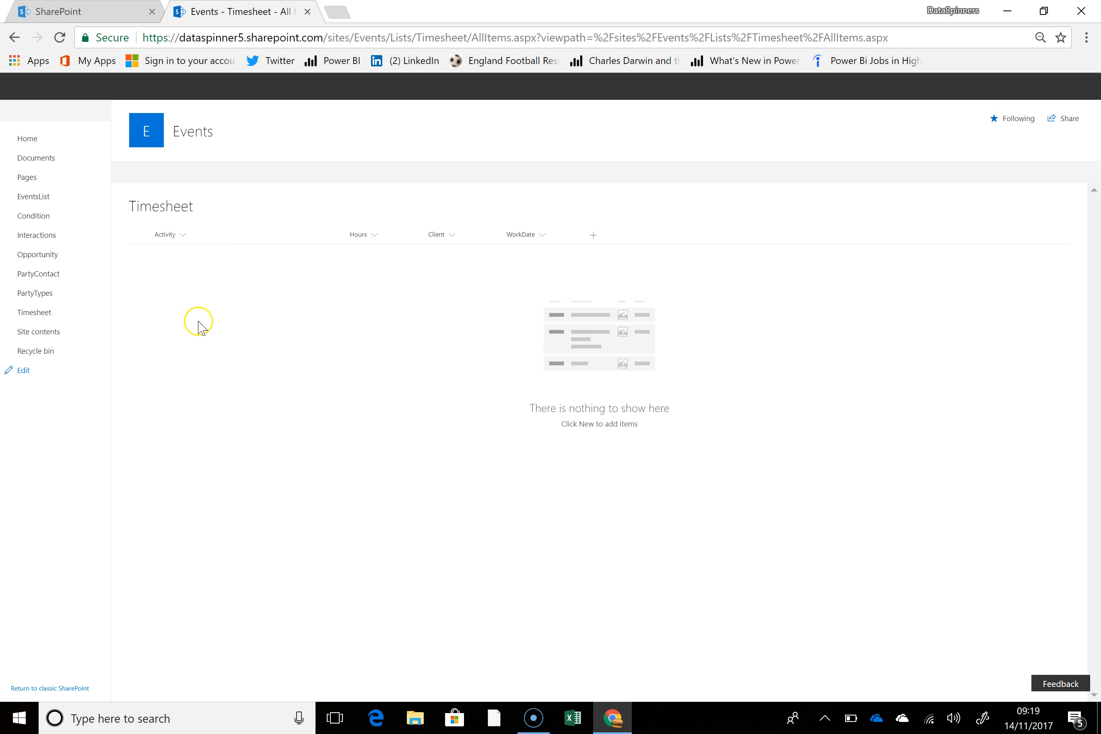
click(1022, 175)
click(1025, 176)
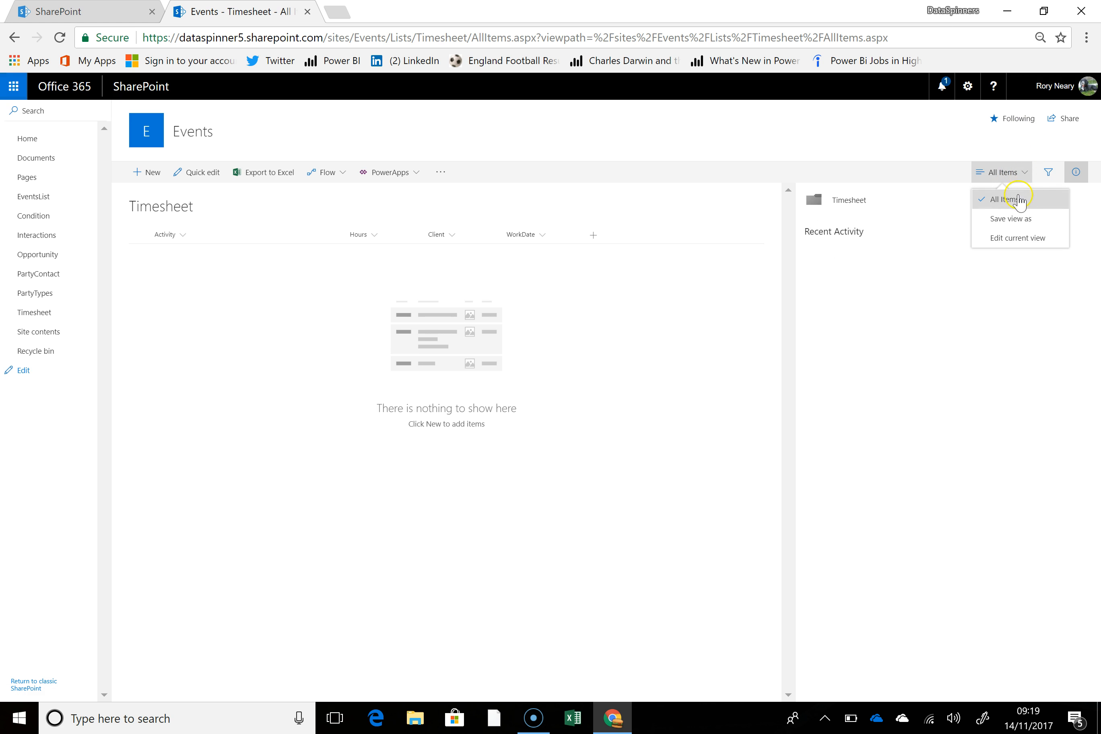
click(1016, 238)
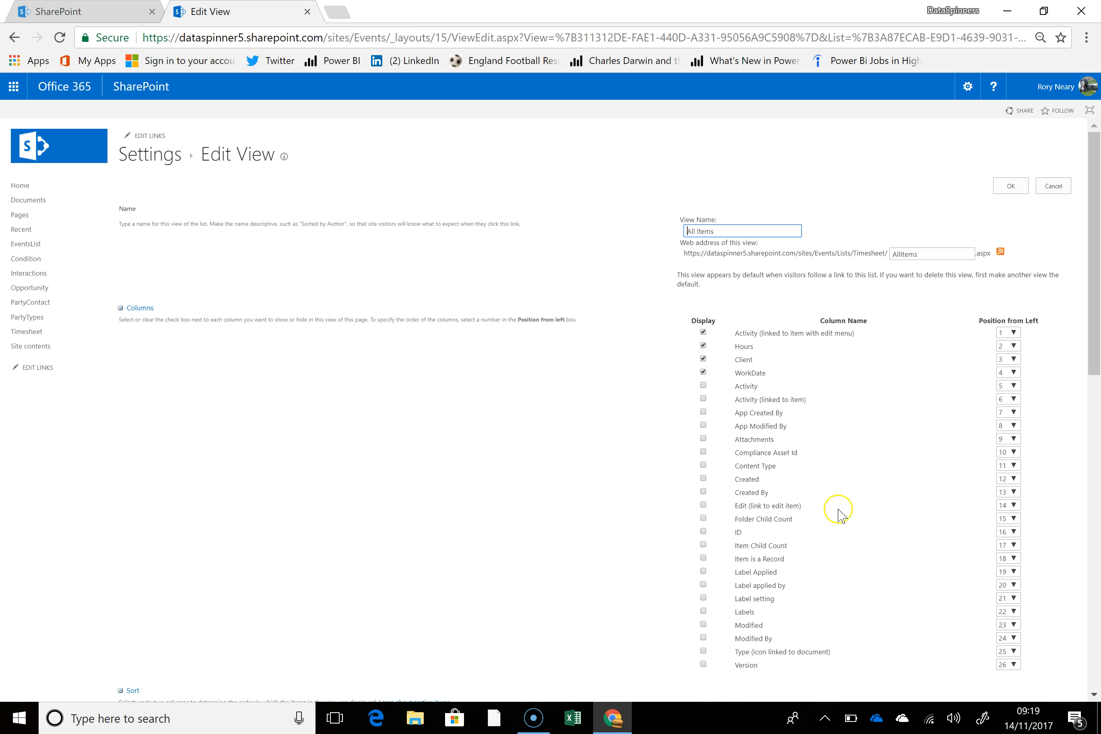
drag(810, 587, 794, 626)
click(558, 615)
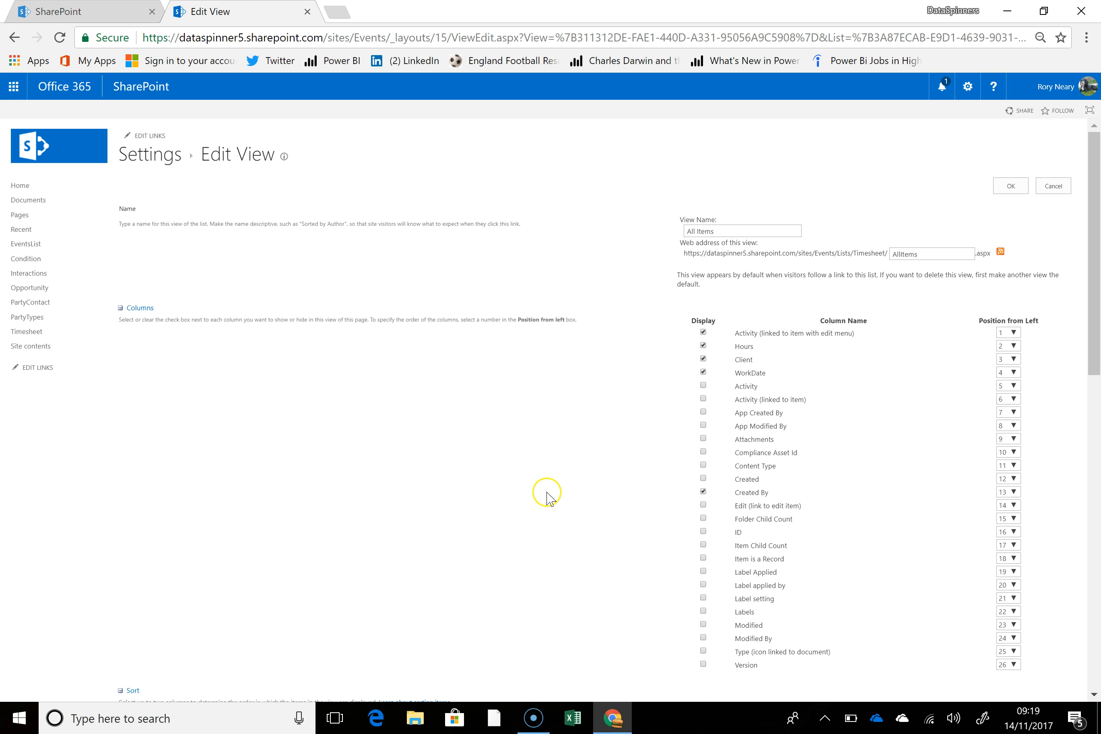
scroll(1080, 142, down, 1)
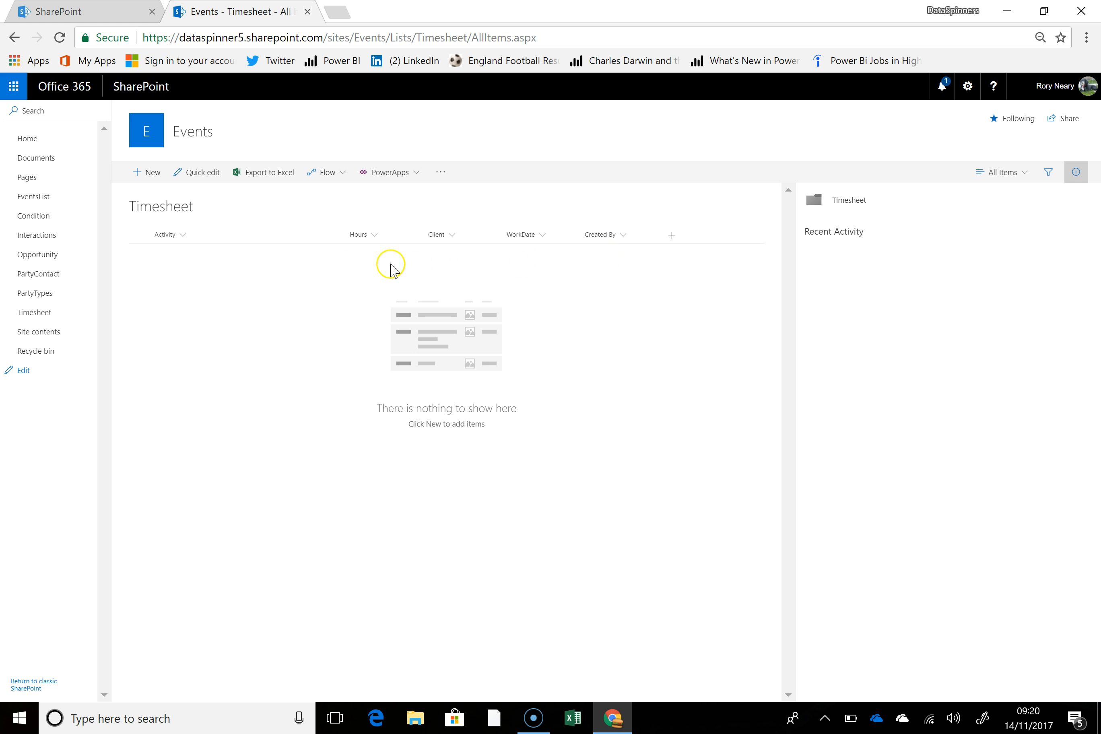
Start a new Timesheet item with the activity "Creating a video" and 1.2 hours.
click(150, 176)
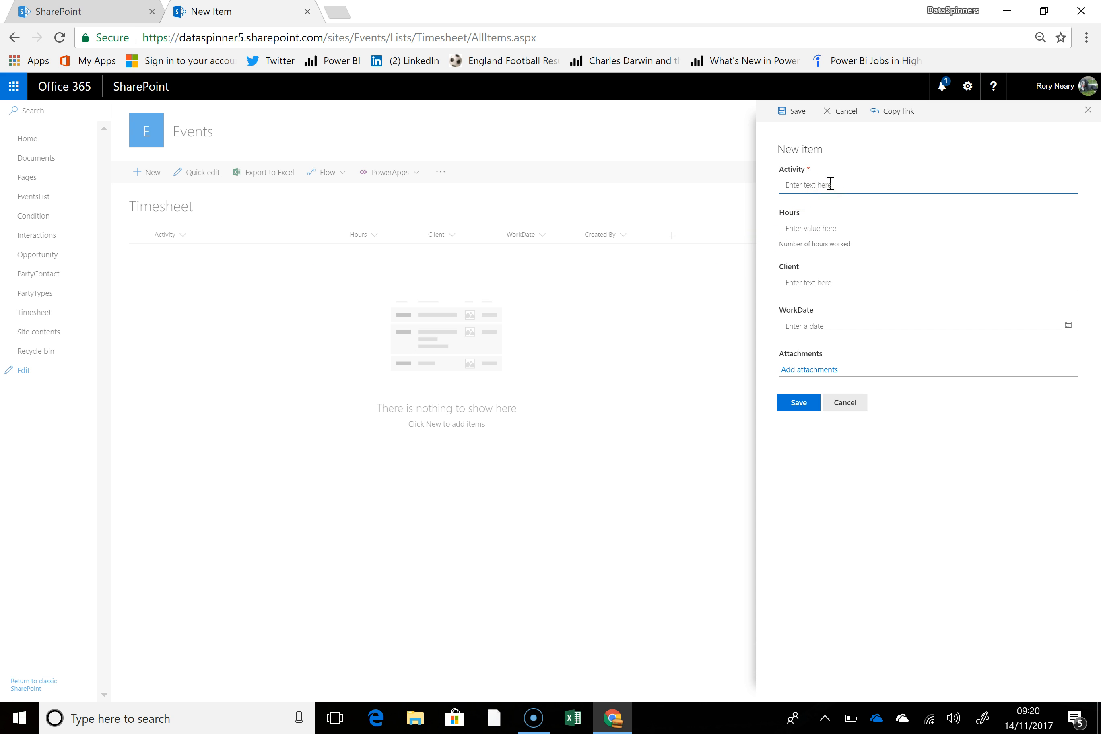
text(Creating a video)
click(833, 226)
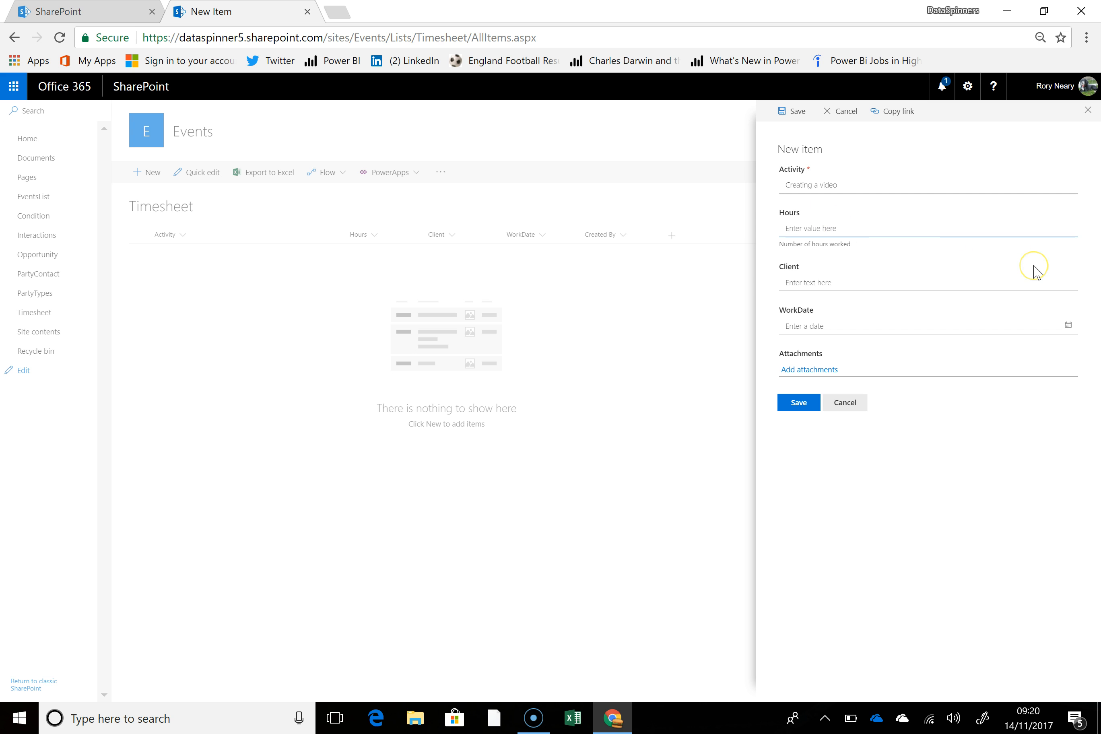
click(1009, 258)
text(1)
key(BackSpace)
text(1.2)
Set the new item's client to "The World" and its WorkDate to 09/11/2017, and save it.
click(876, 286)
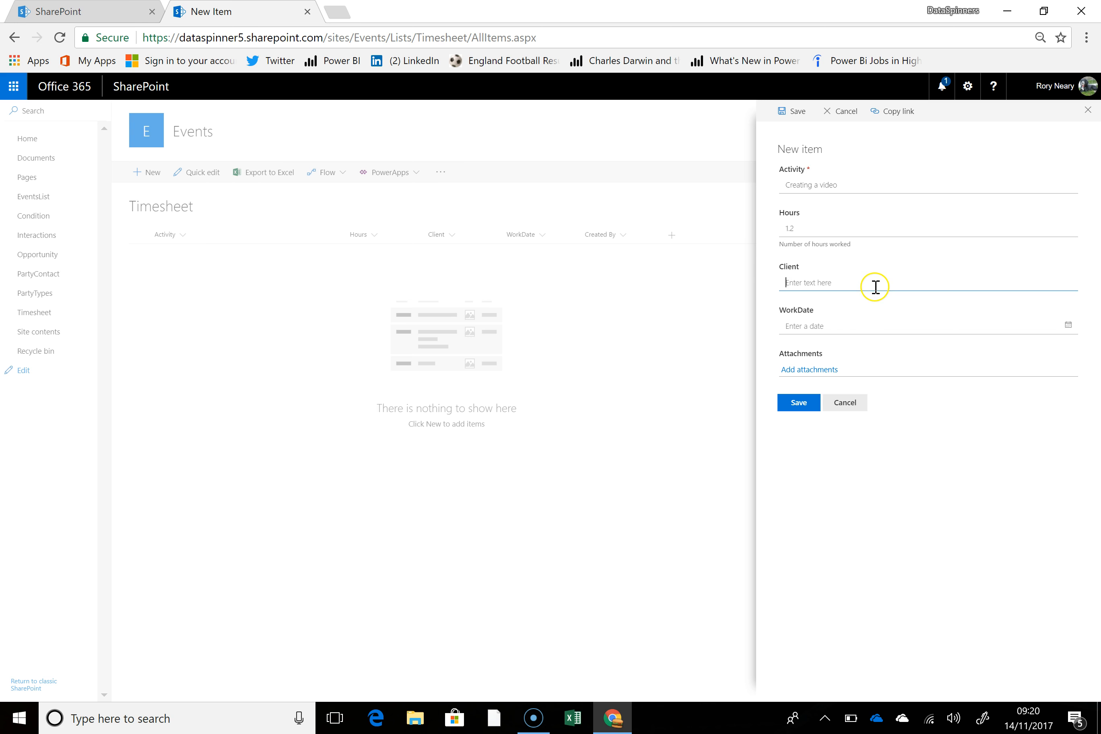
text(The World)
click(838, 327)
click(1068, 326)
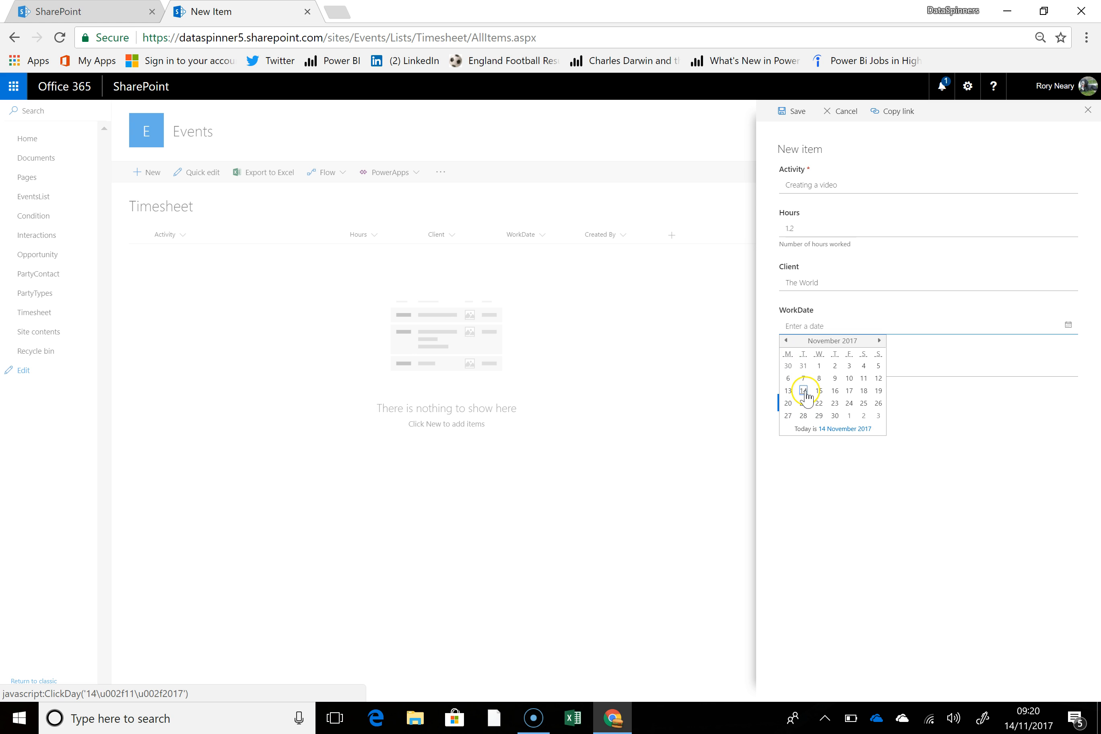
click(835, 381)
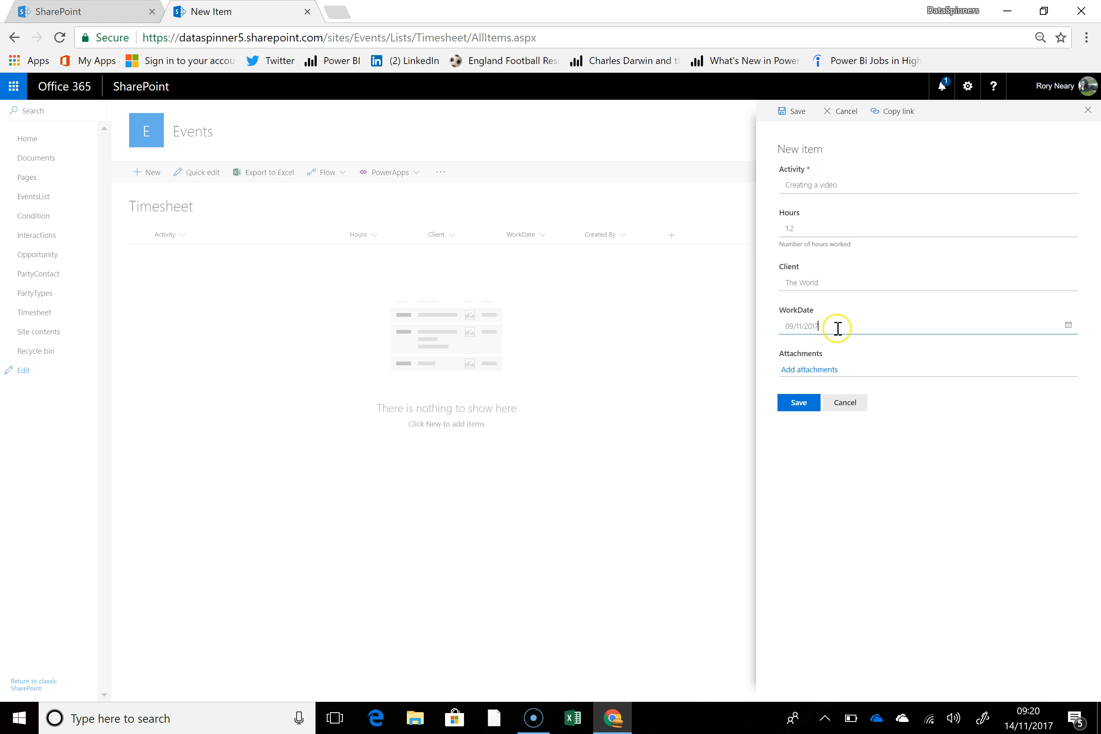
click(800, 410)
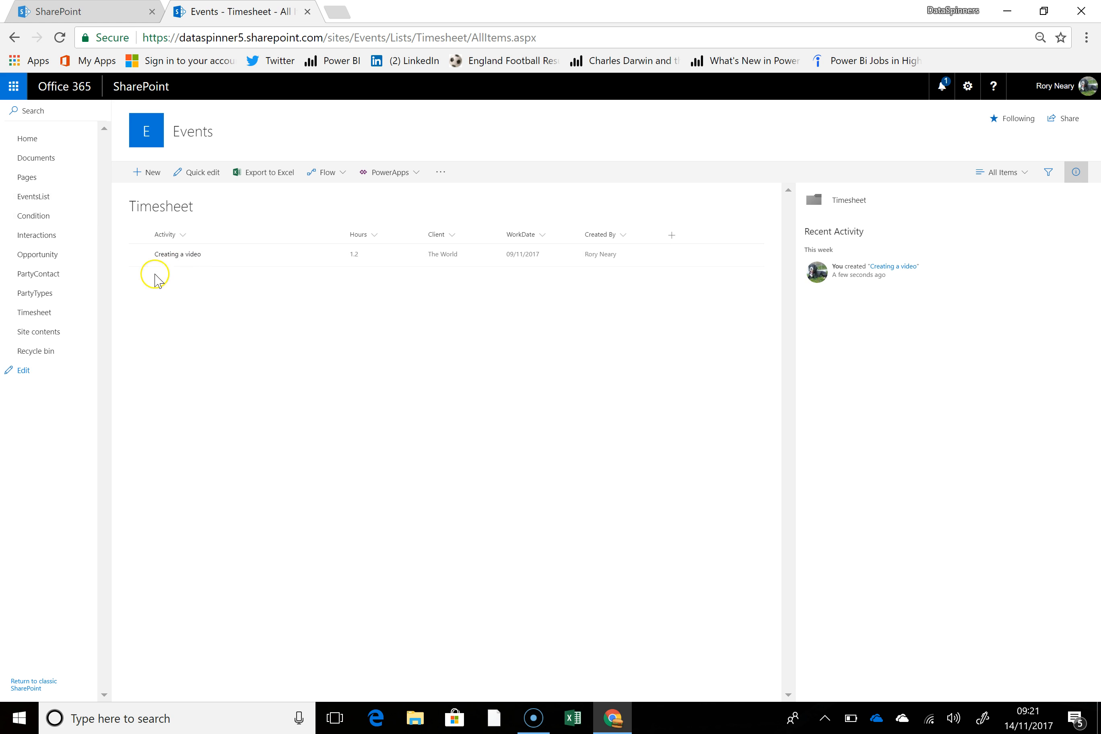
Start another Timesheet item with the activity "Took a phone call" and 0.6 hours.
click(150, 179)
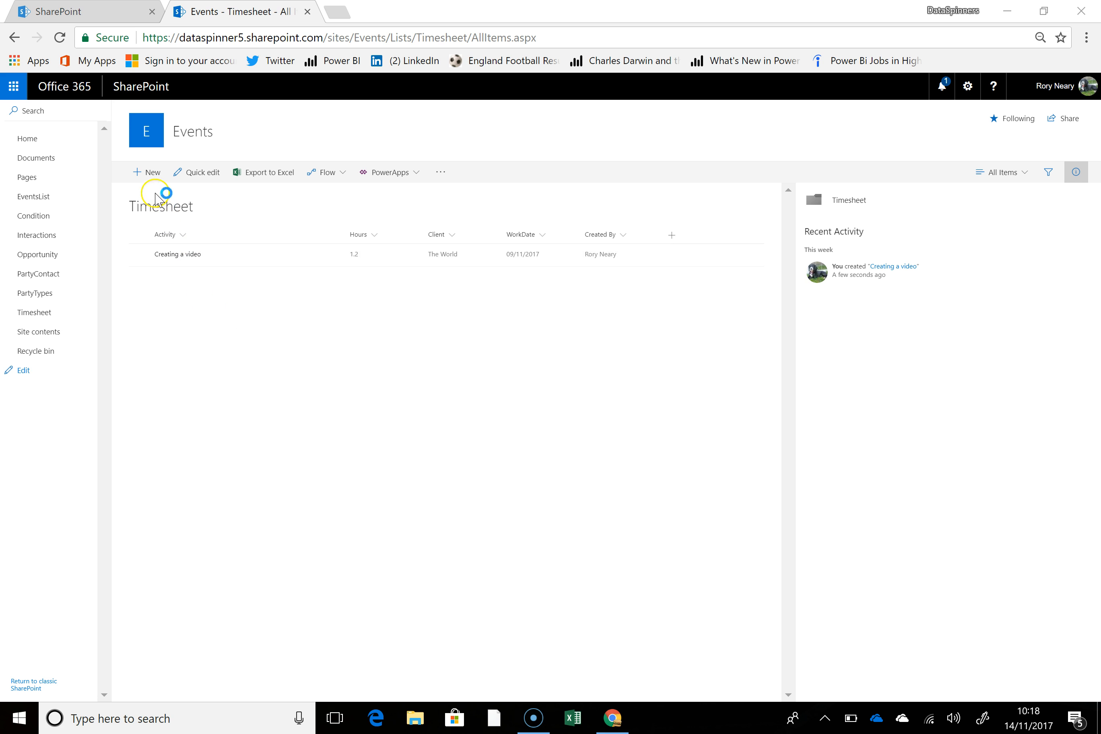
click(147, 172)
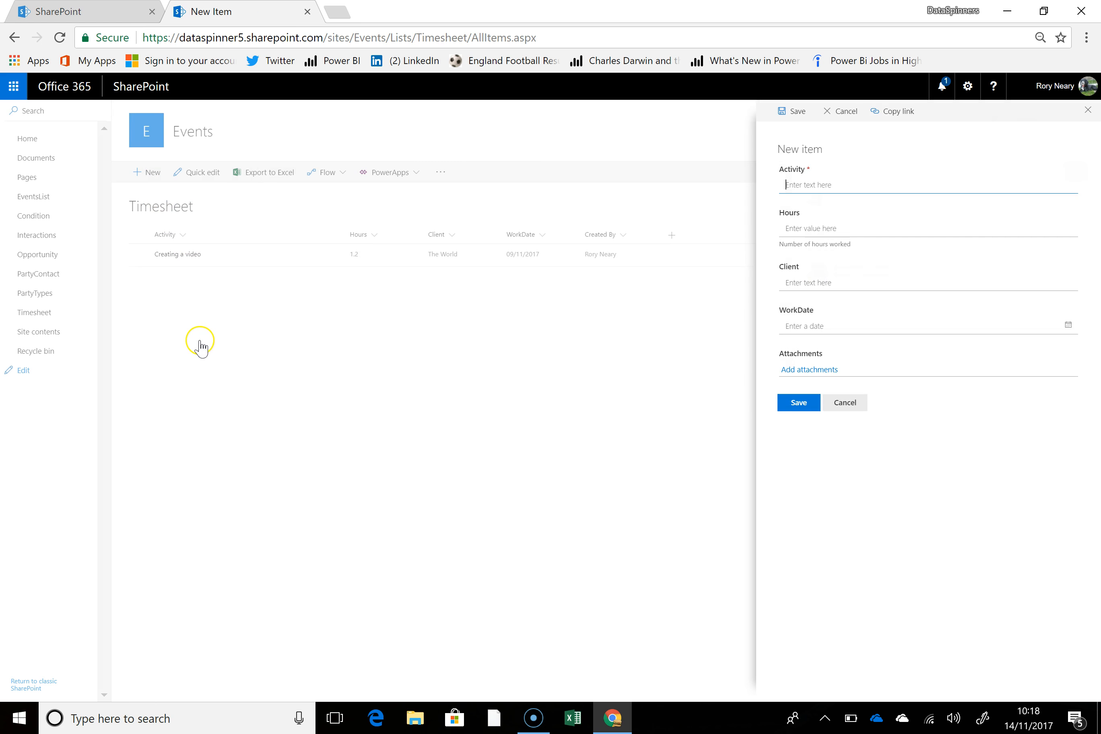
text(Toolo)
click(862, 232)
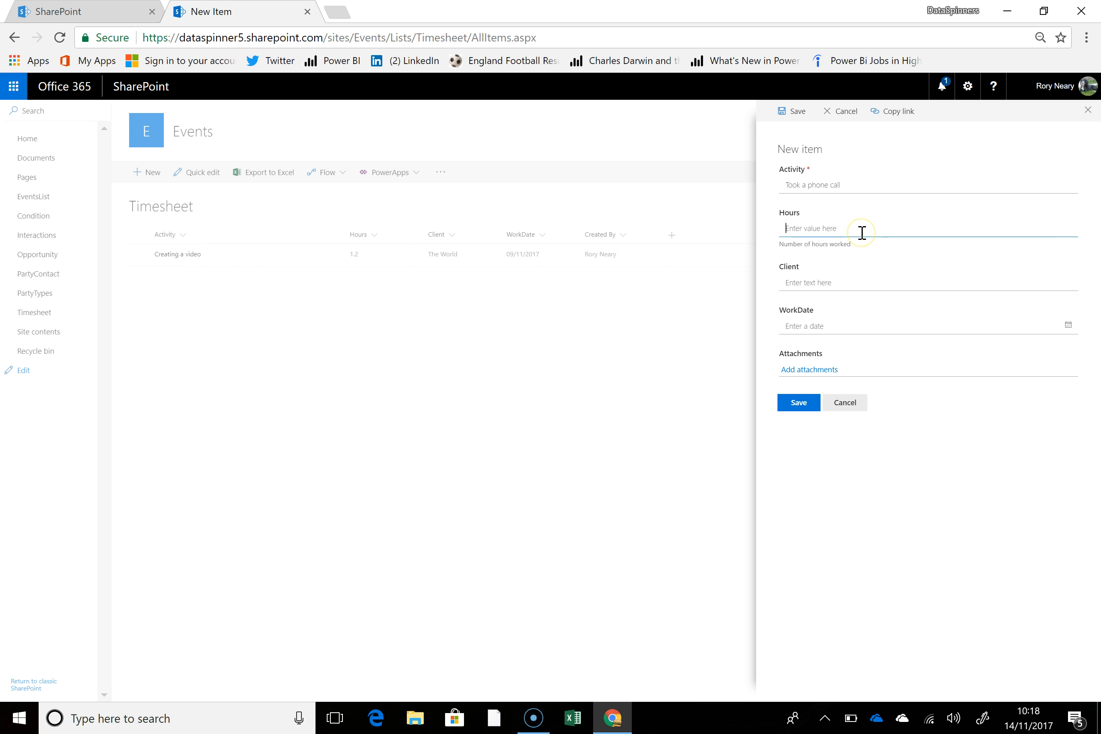
text(.)
key(BackSpace)
key(BackSpace)
text(0.6)
Enter the client's first name, set the WorkDate to 14/11/2017, and save the phone call item.
click(809, 283)
text(Stephen)
click(811, 326)
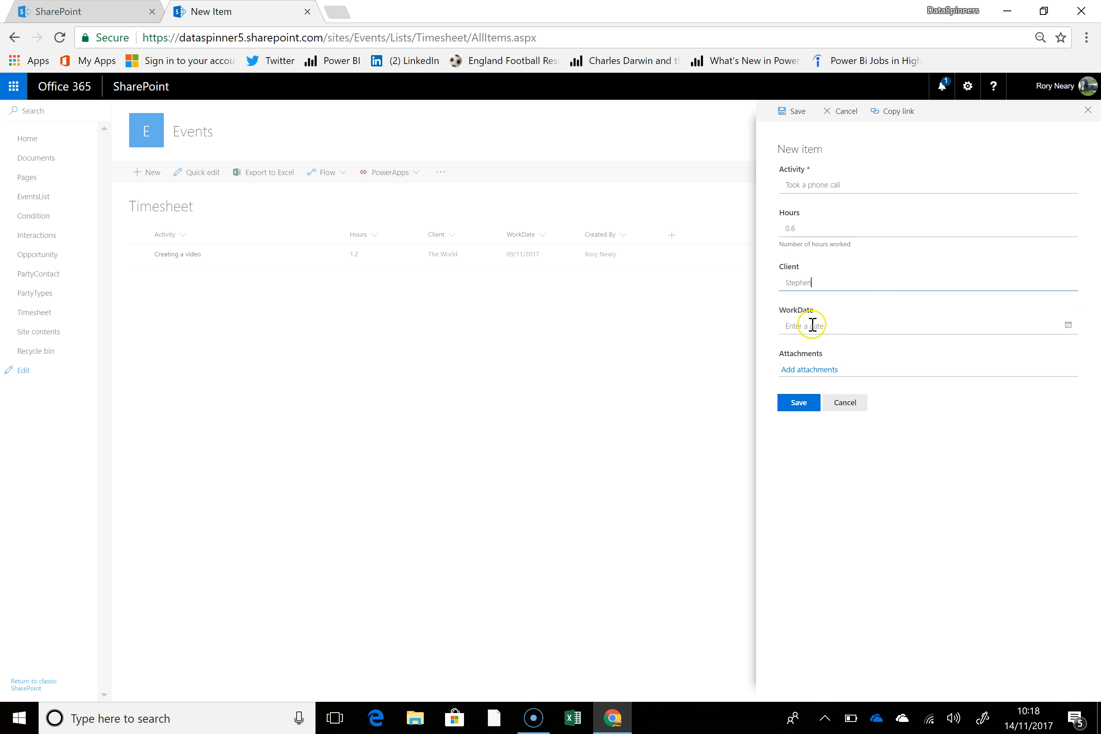
click(1069, 326)
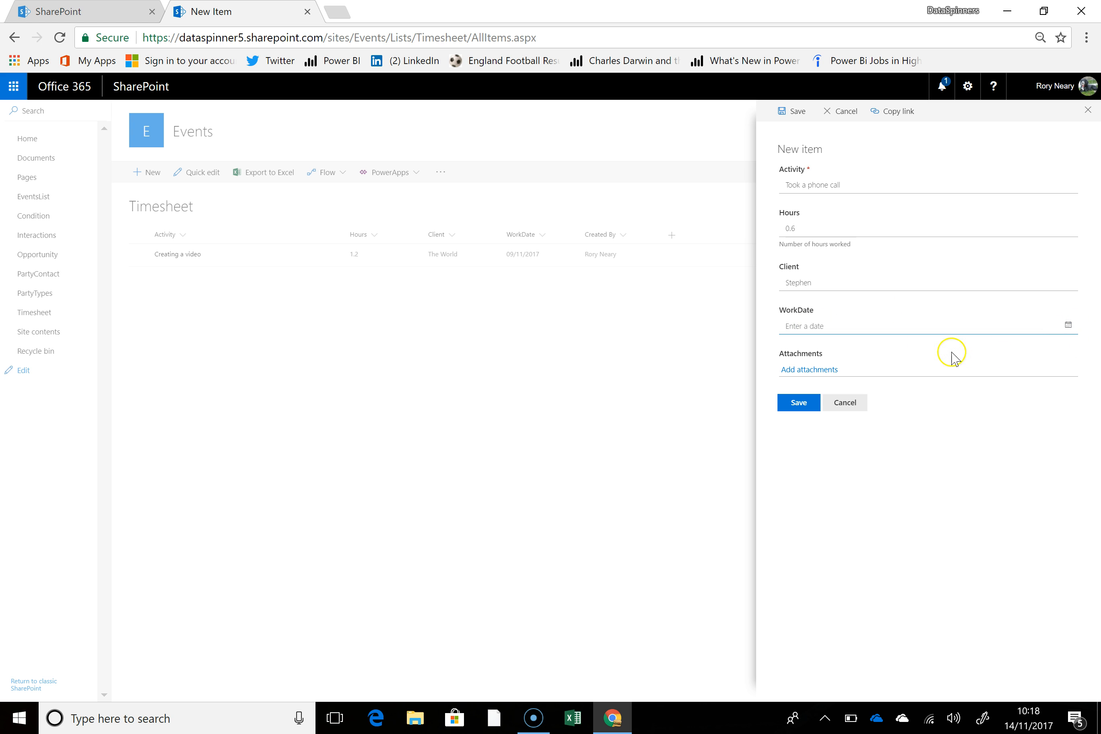
click(802, 392)
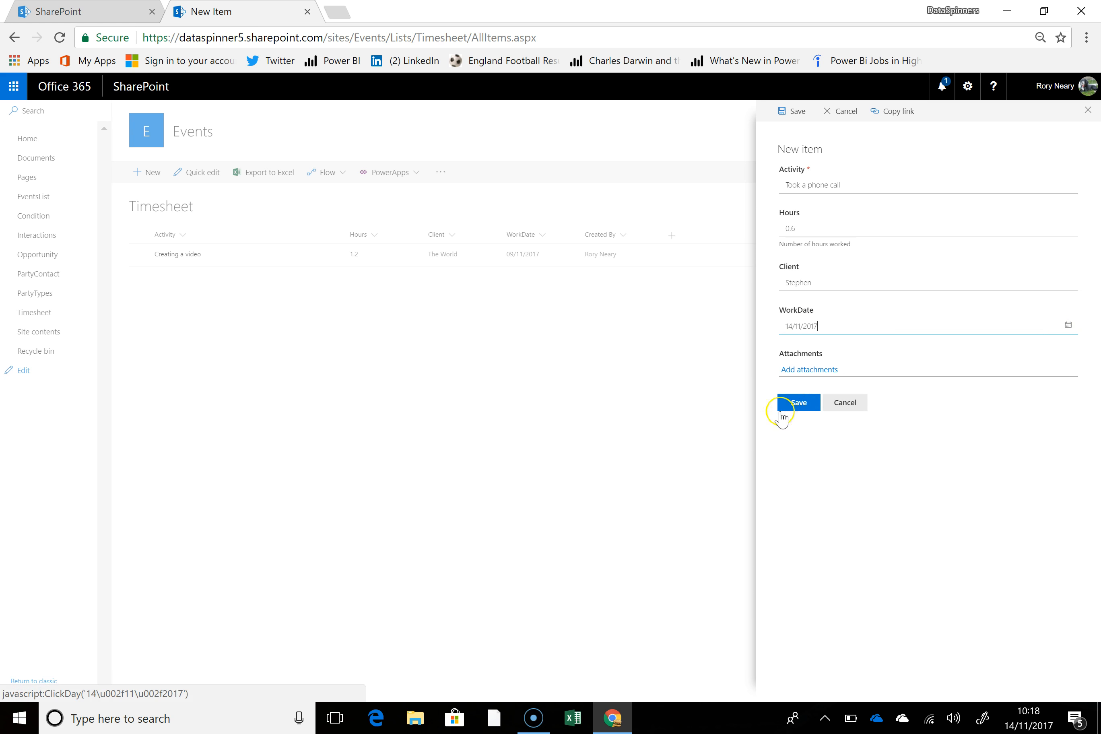
click(798, 404)
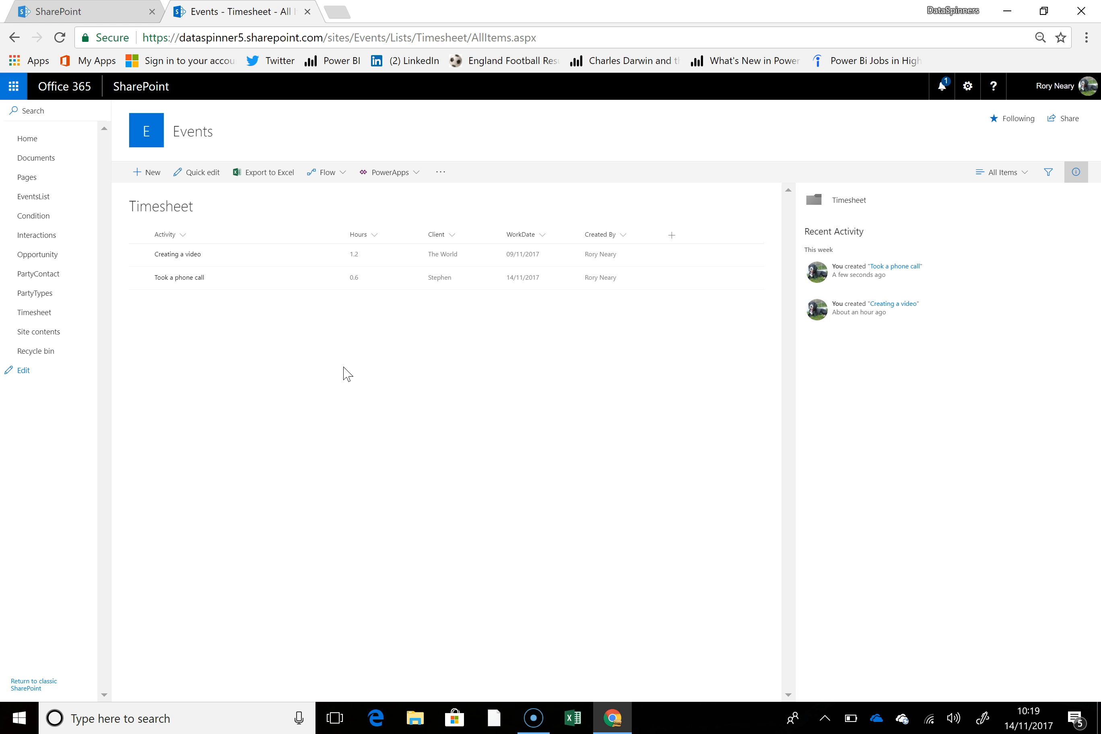
Create a PowerApps app named Timesheet from the Timesheet list.
click(363, 363)
click(415, 176)
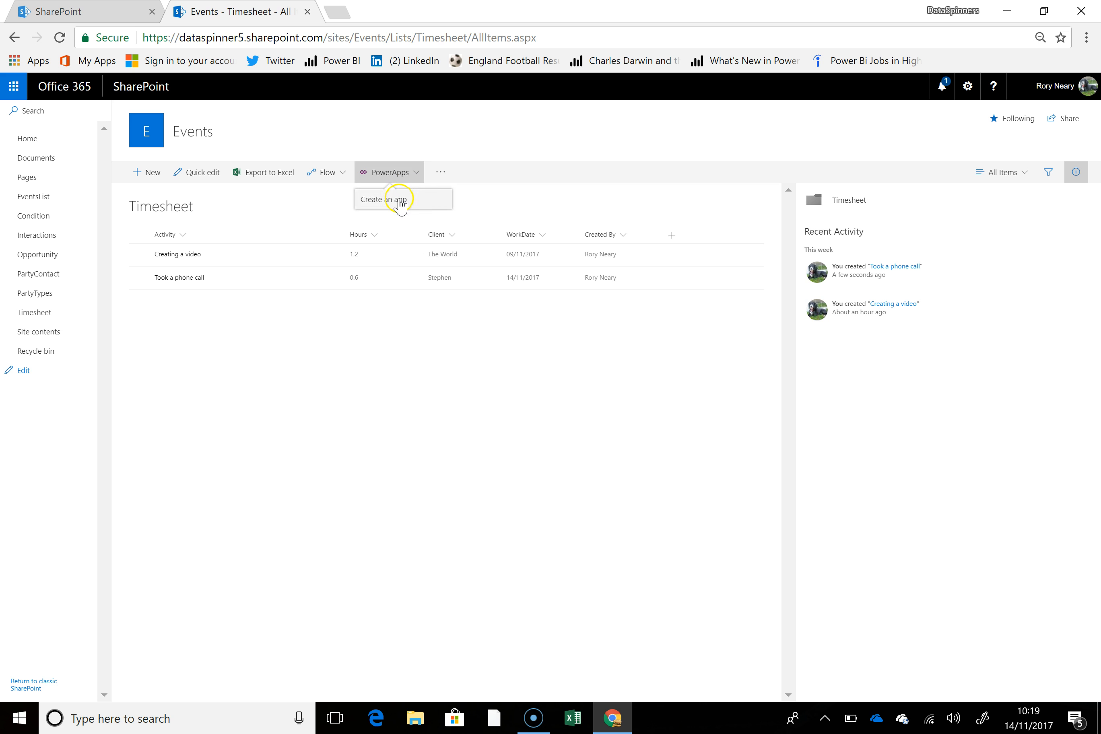
click(400, 198)
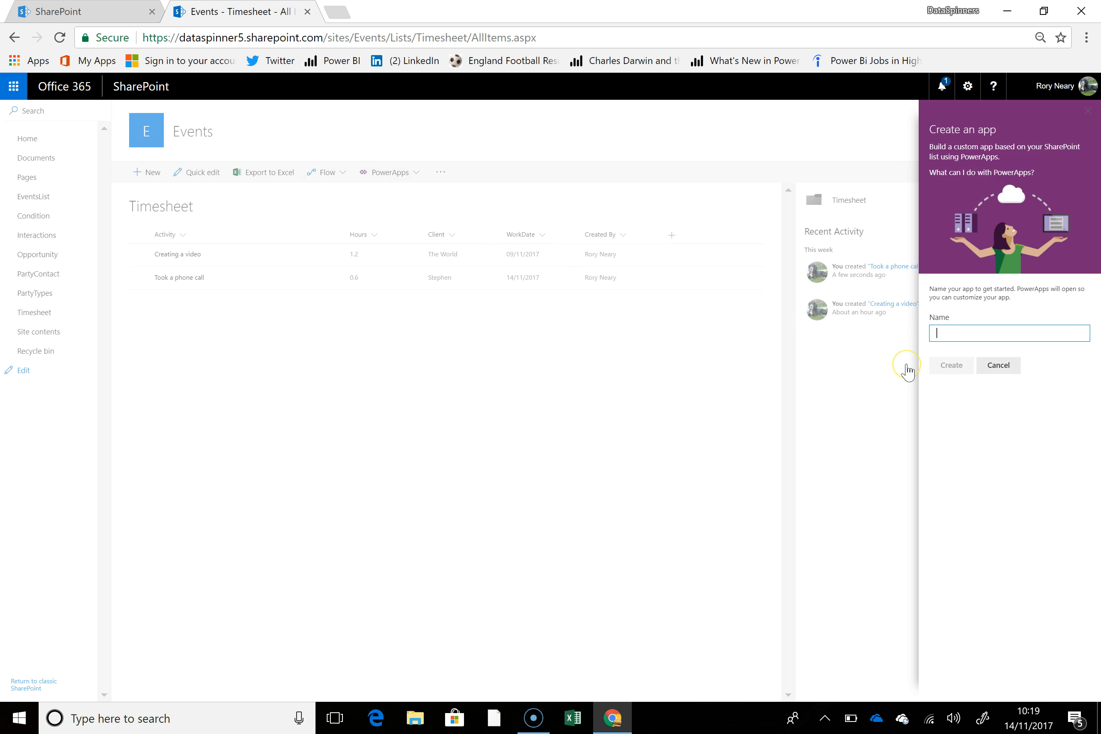
text(Timesheet)
click(952, 369)
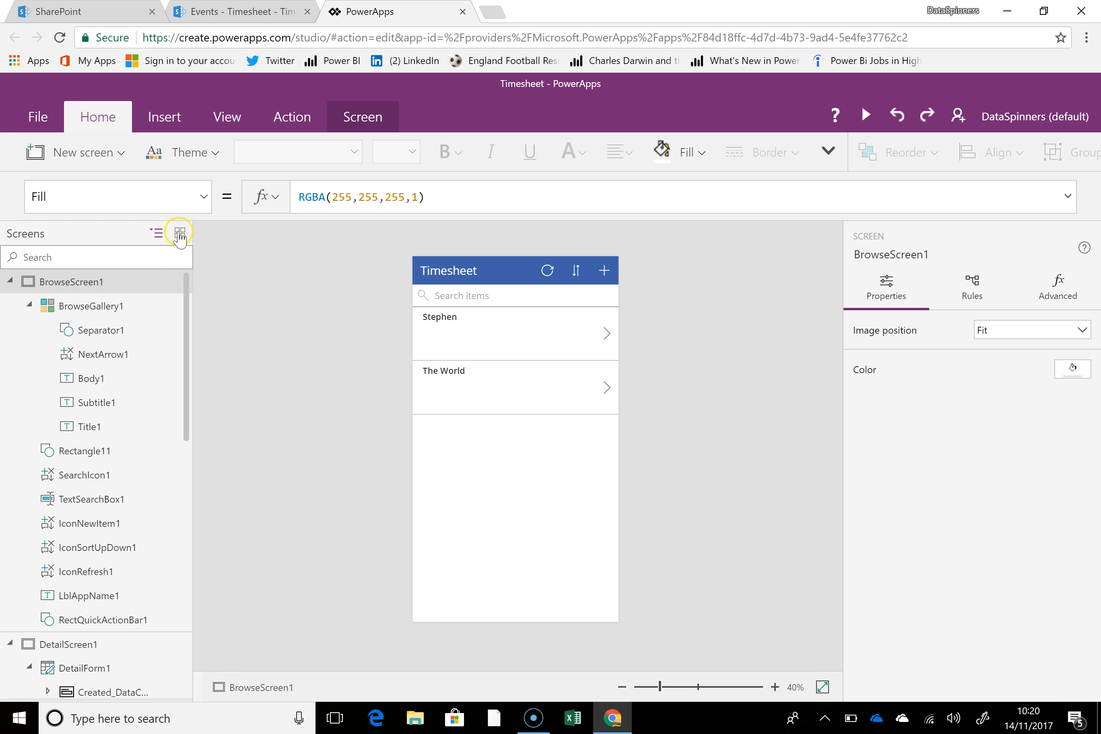
View the app's screens as thumbnails, return to the tree view, and select the gallery's blank subtitle label.
click(180, 233)
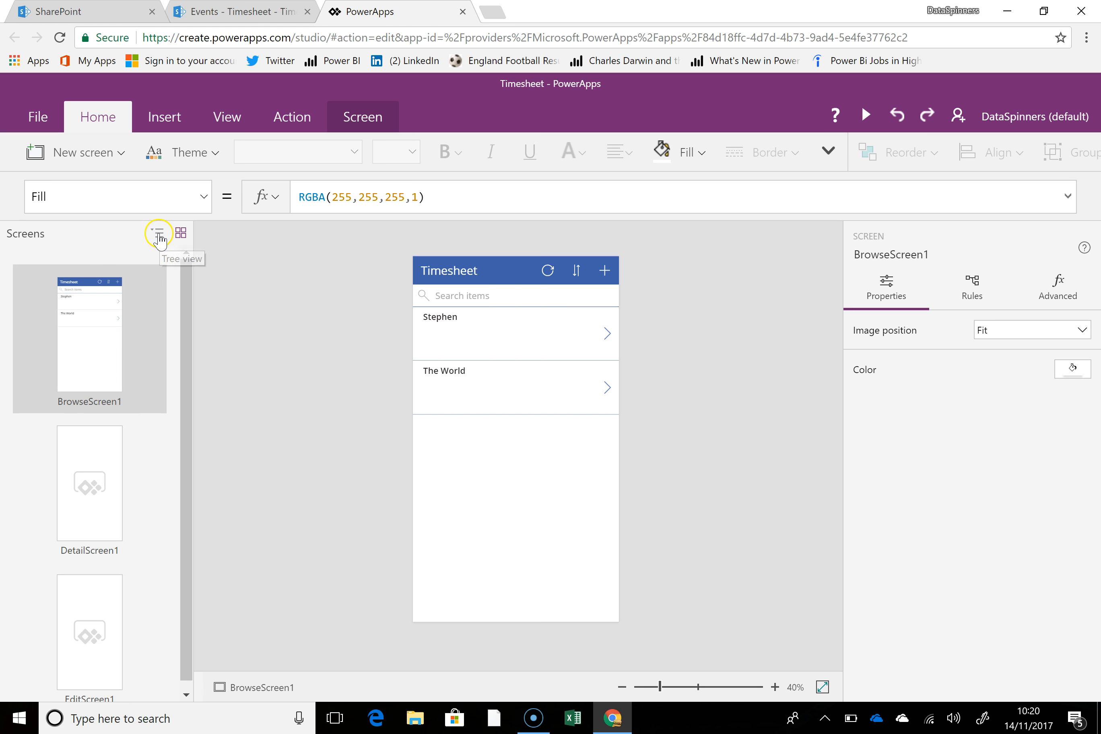
click(157, 233)
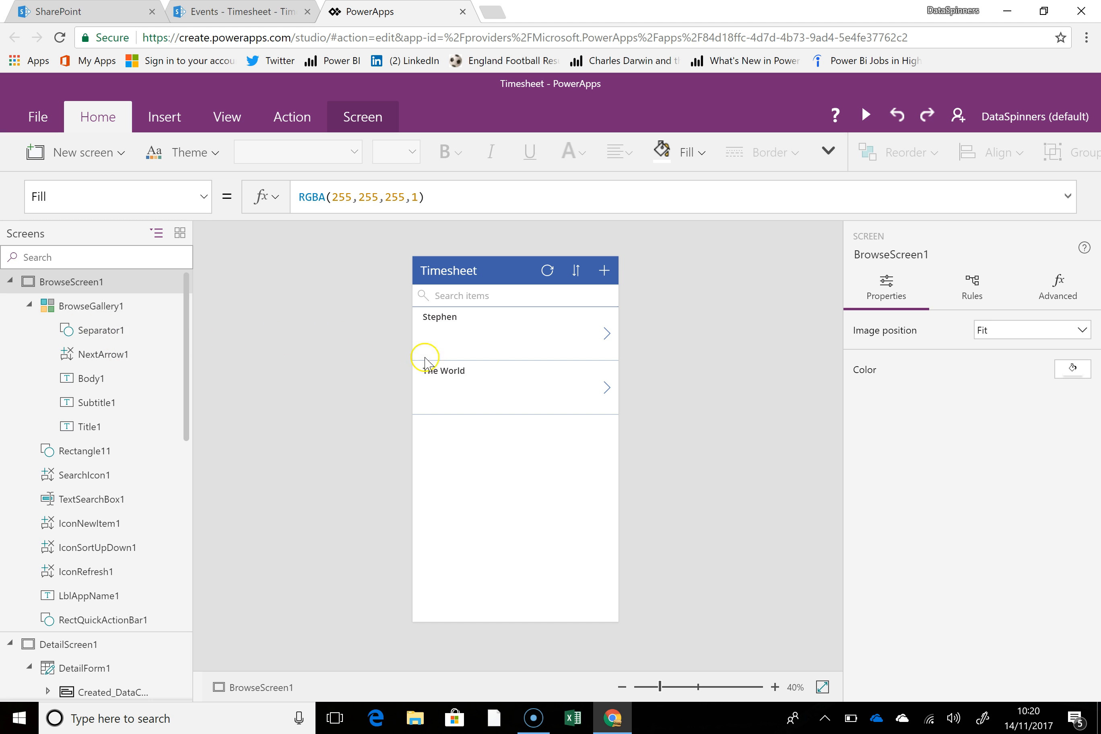
click(464, 338)
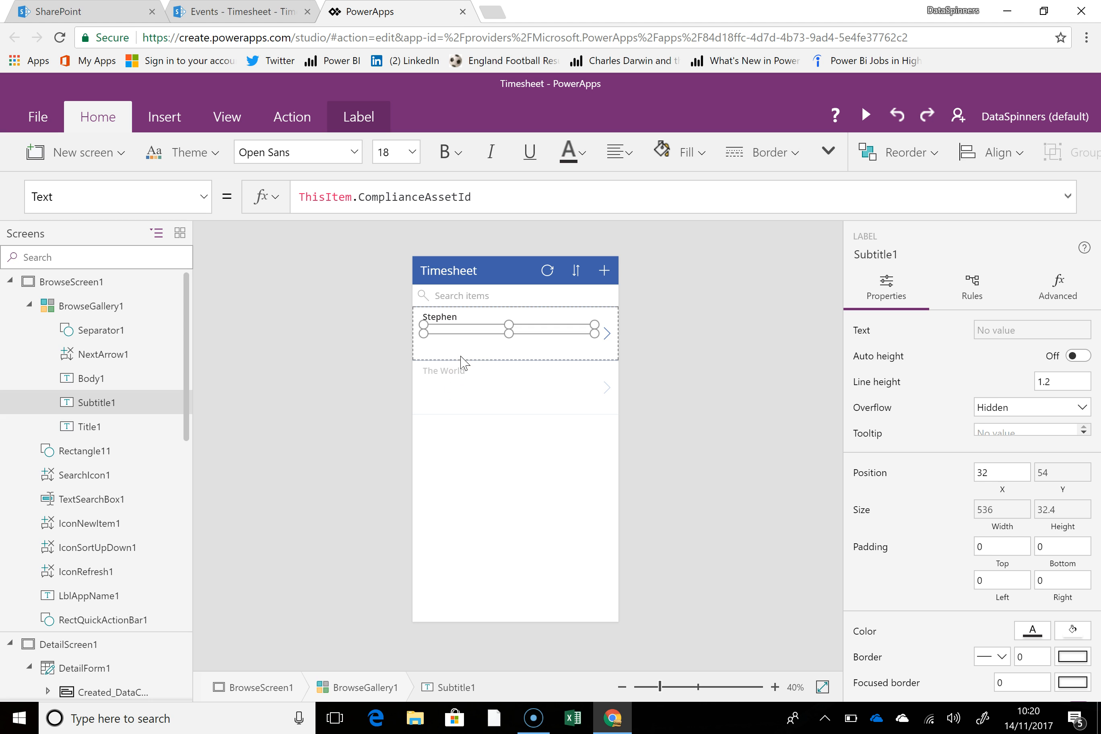
Review the Timesheet list's items and columns on the SharePoint Events site, and return to the PowerApps editor.
click(210, 12)
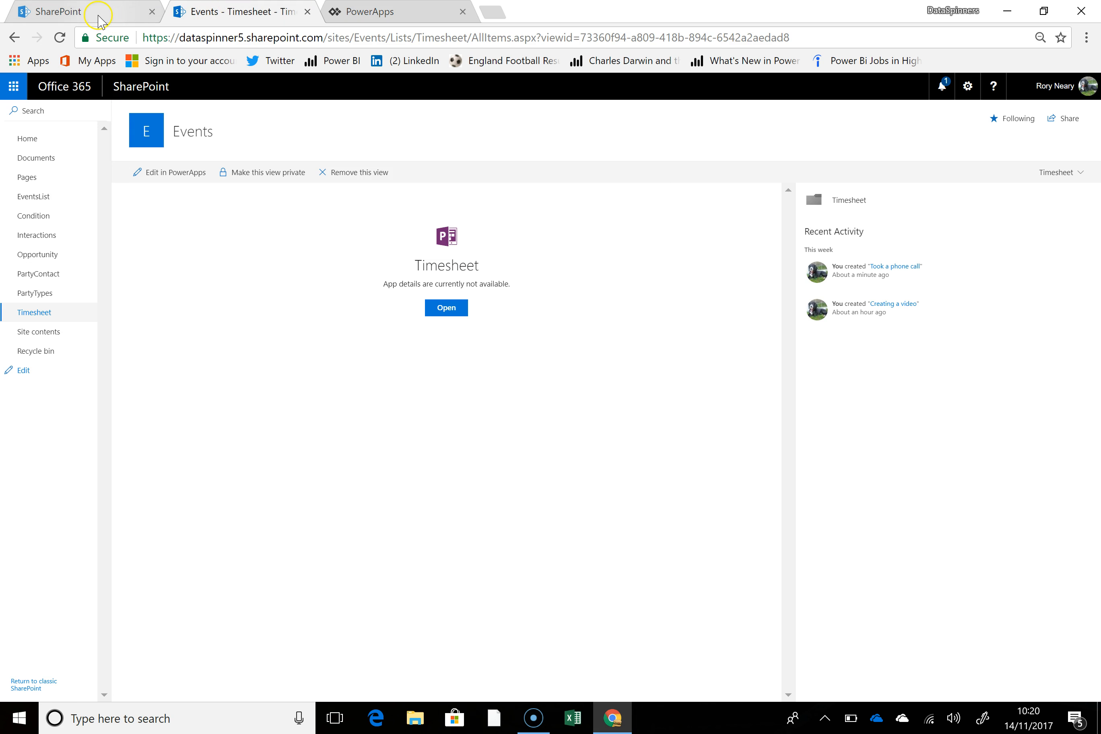
click(98, 17)
click(83, 438)
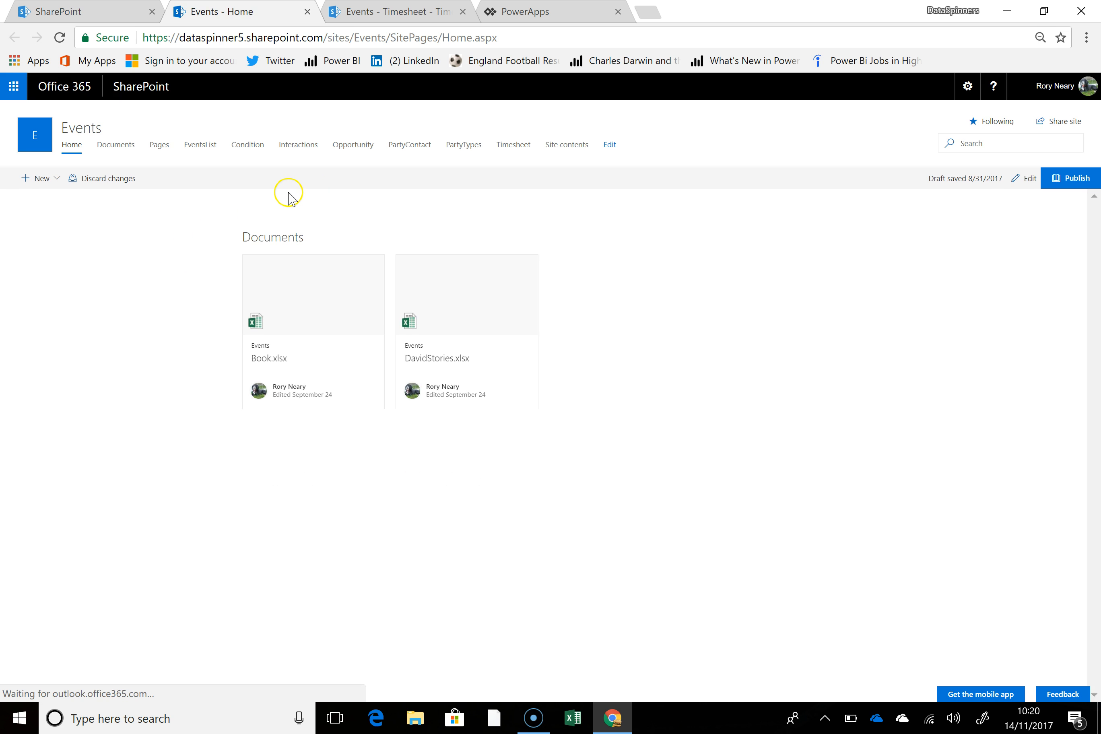
click(512, 145)
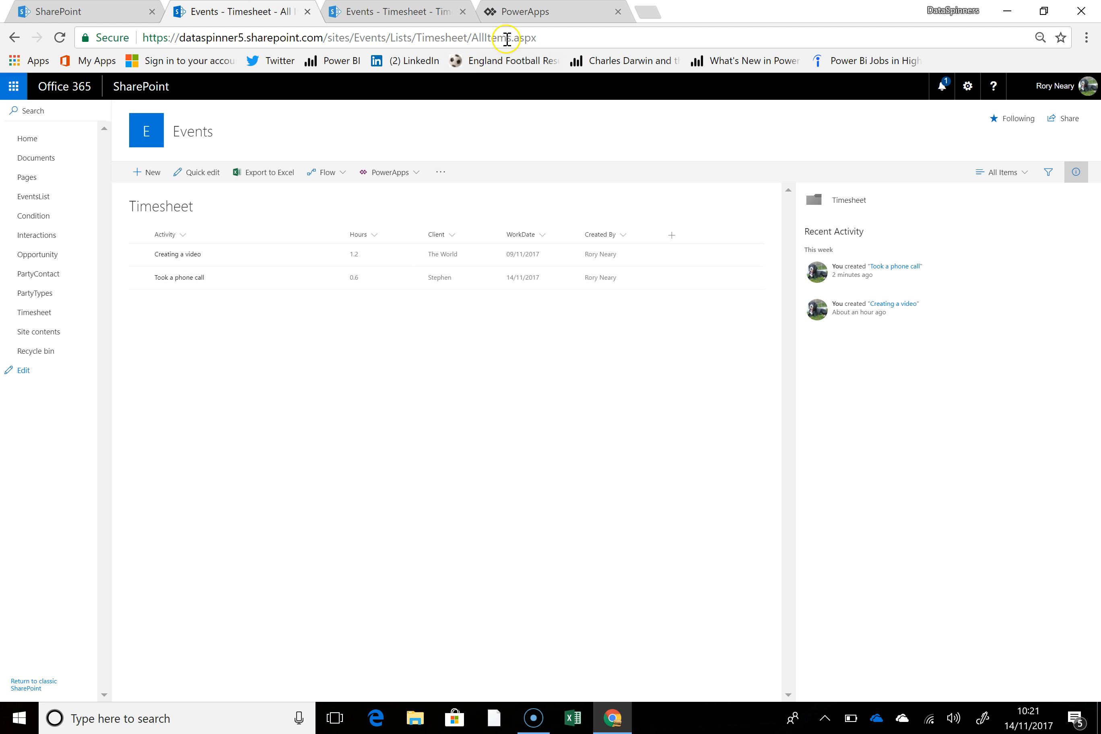
click(514, 11)
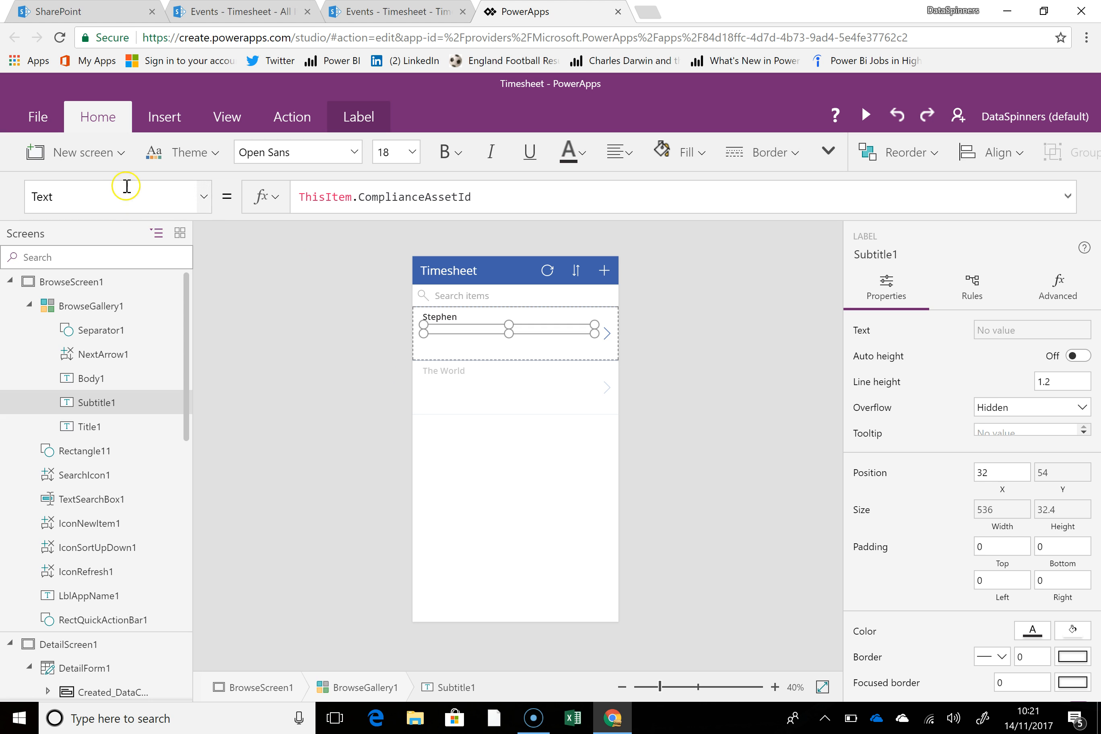
Check the app's data sources and the options available for the Timesheet connection, leaving them as they are.
click(159, 119)
click(106, 121)
click(232, 121)
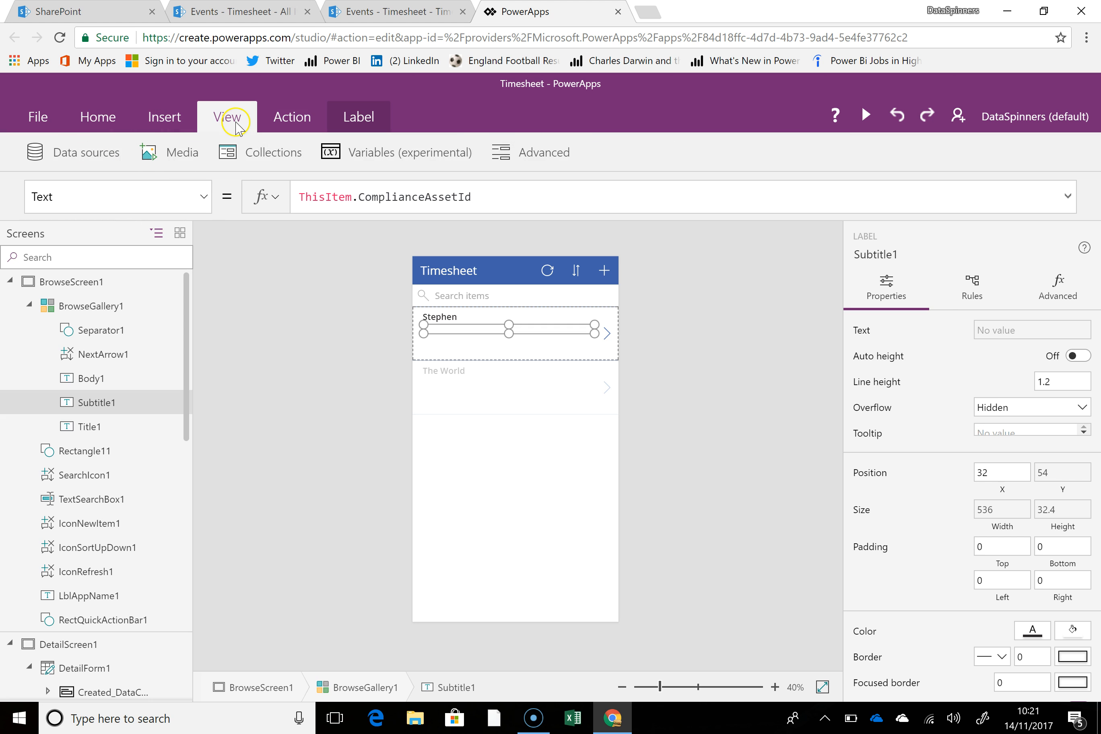
click(218, 239)
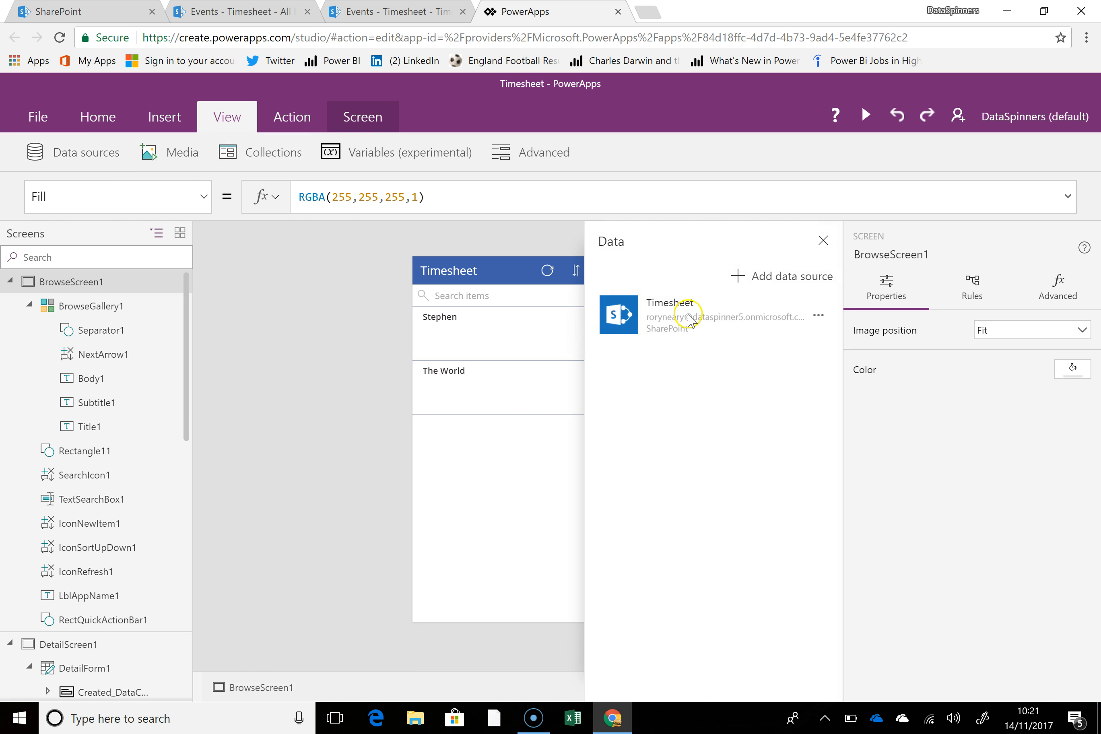
click(818, 317)
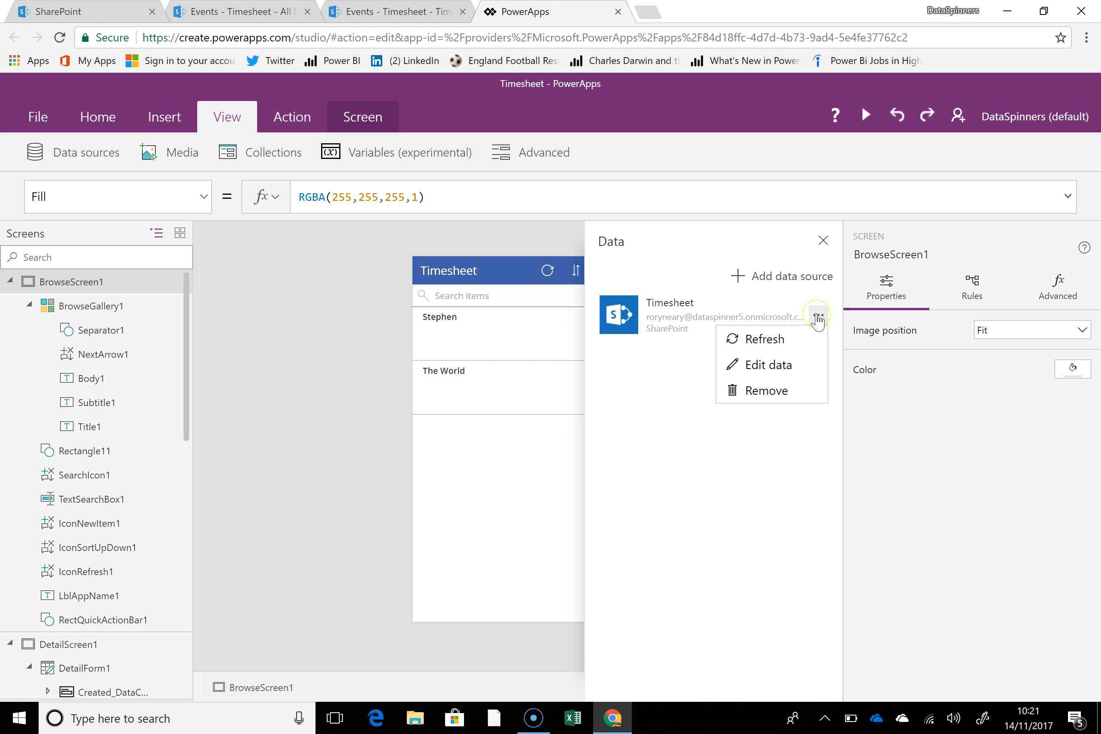
click(726, 306)
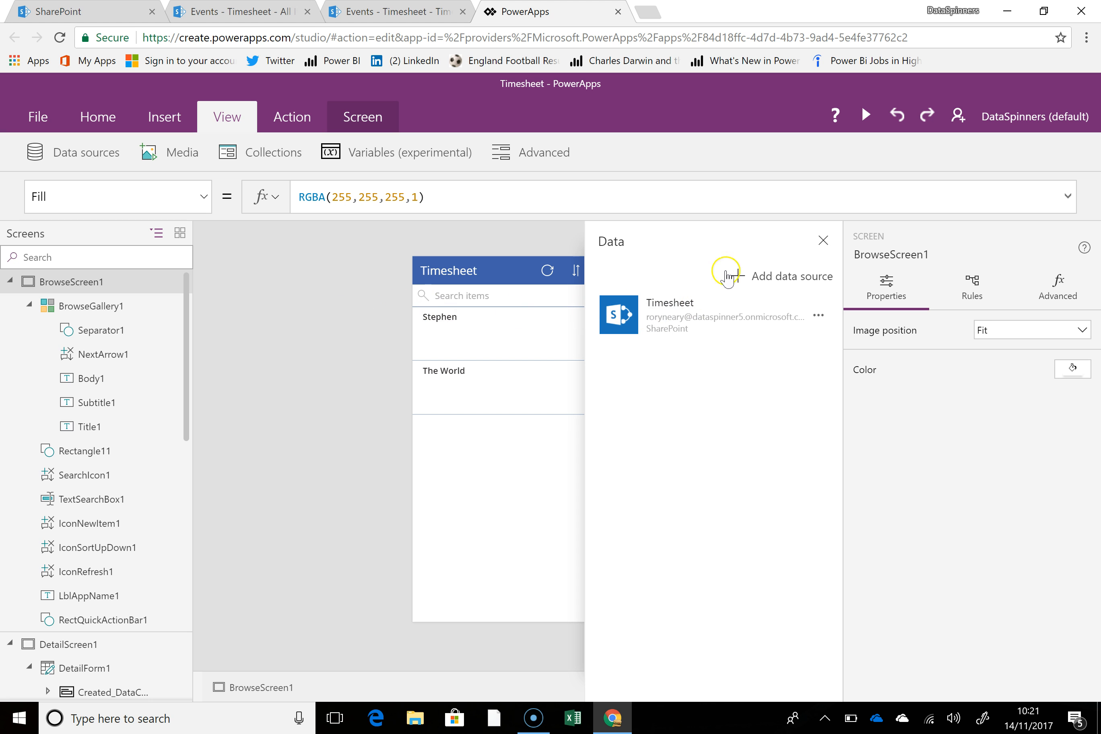
click(824, 240)
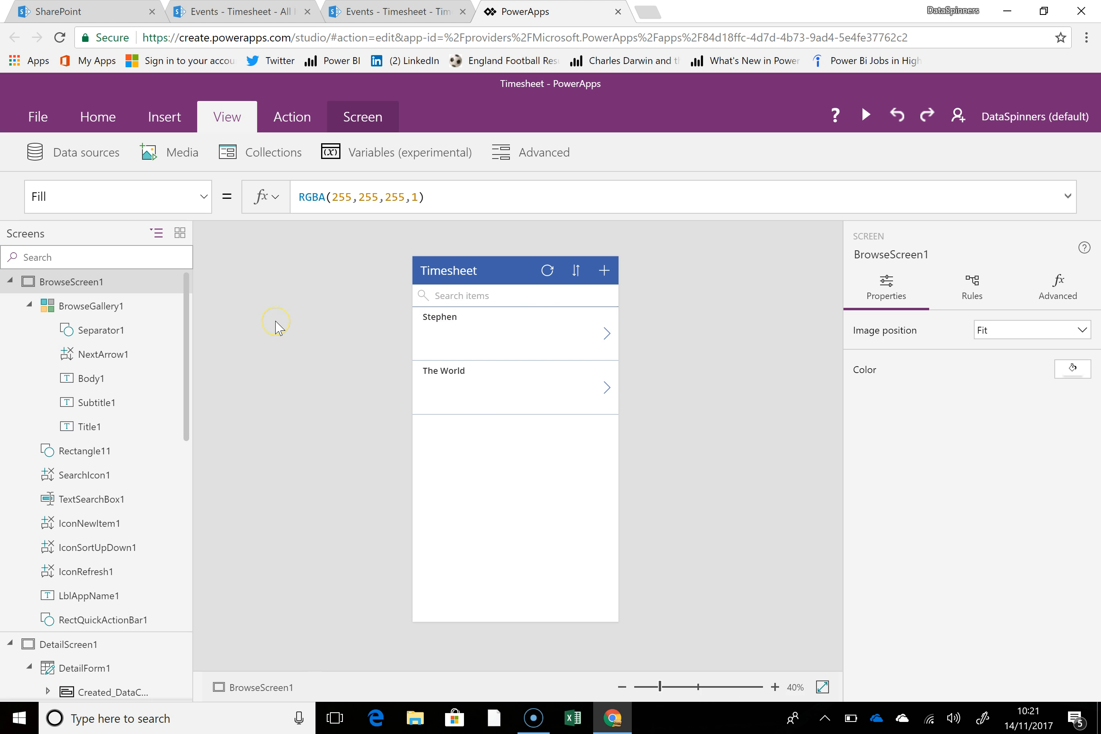
Replace ComplianceAssetId with Title in the gallery subtitle's text formula so it reads ThisItem.Title.
click(465, 334)
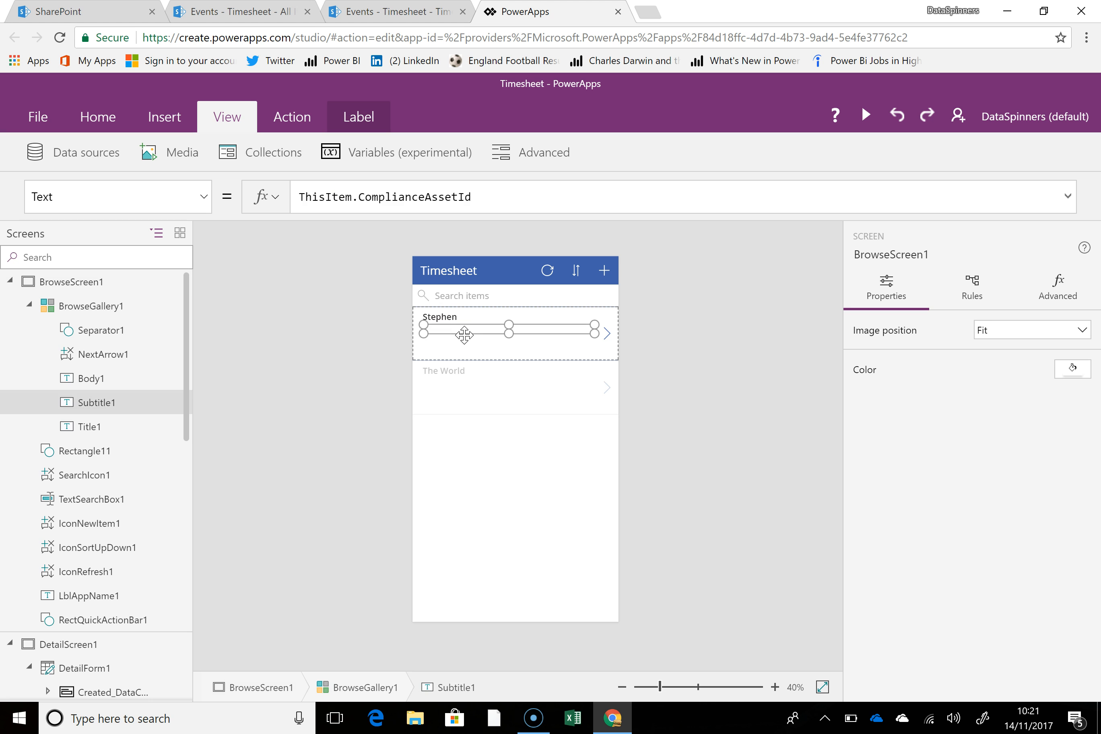
click(364, 196)
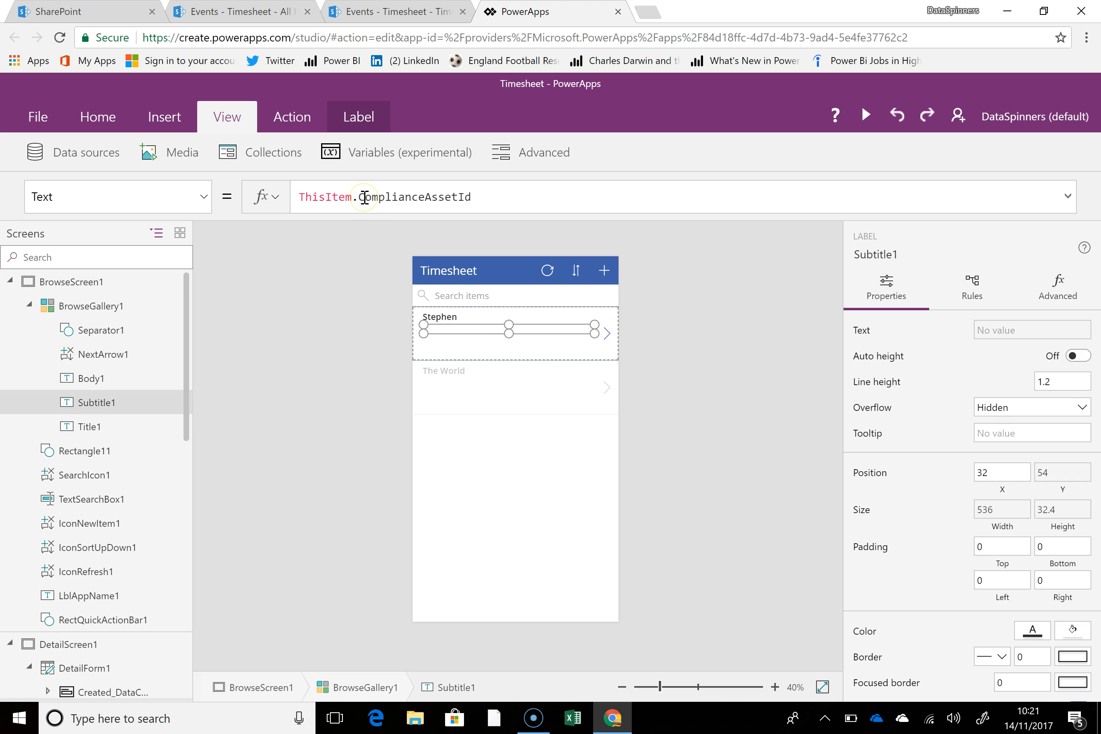
drag(363, 196, 517, 212)
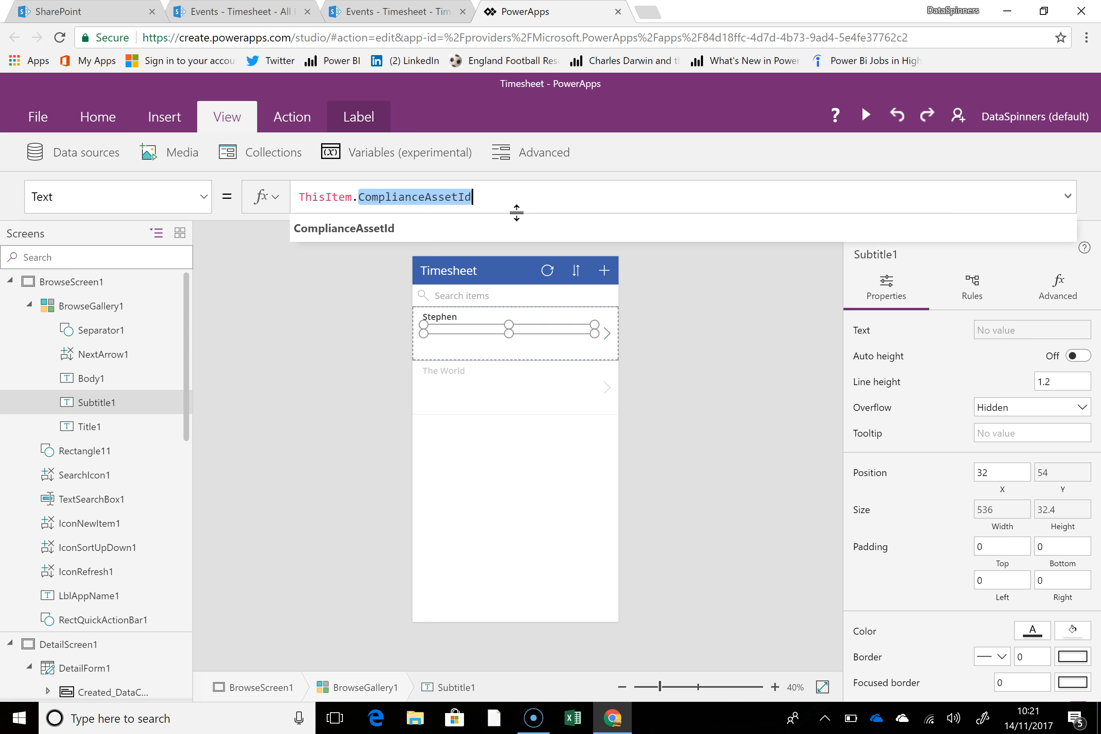
key(BackSpace)
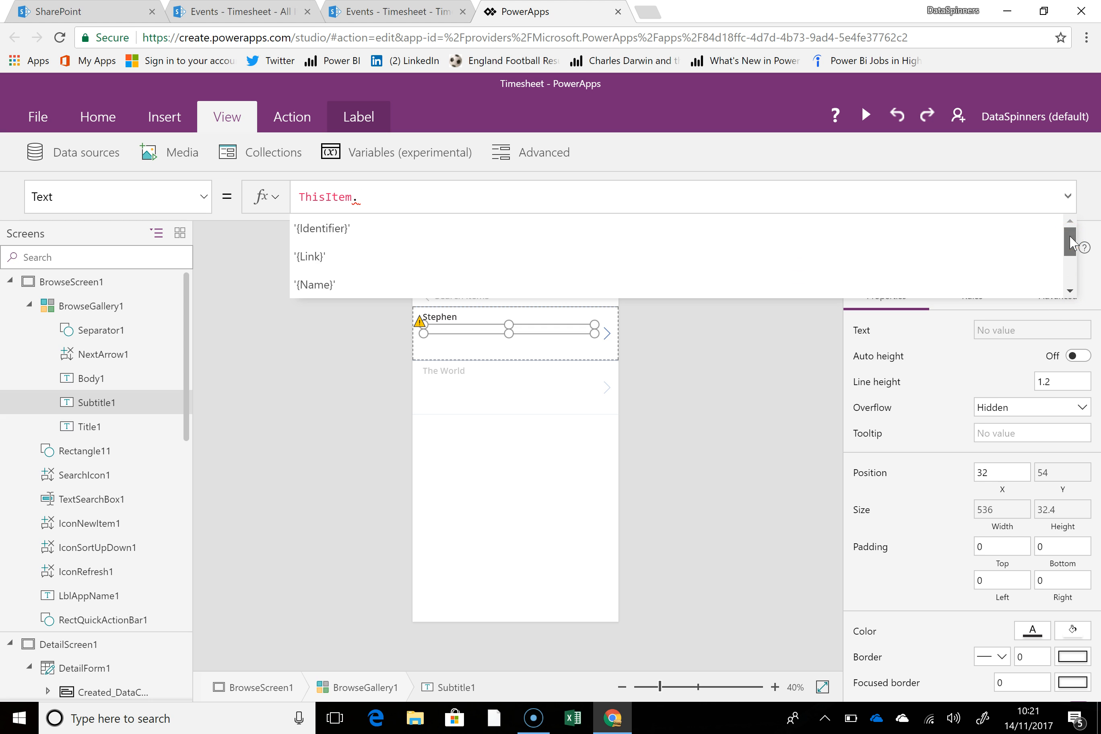
scroll(1071, 241, down, 6)
click(1069, 290)
scroll(1068, 284, up, 3)
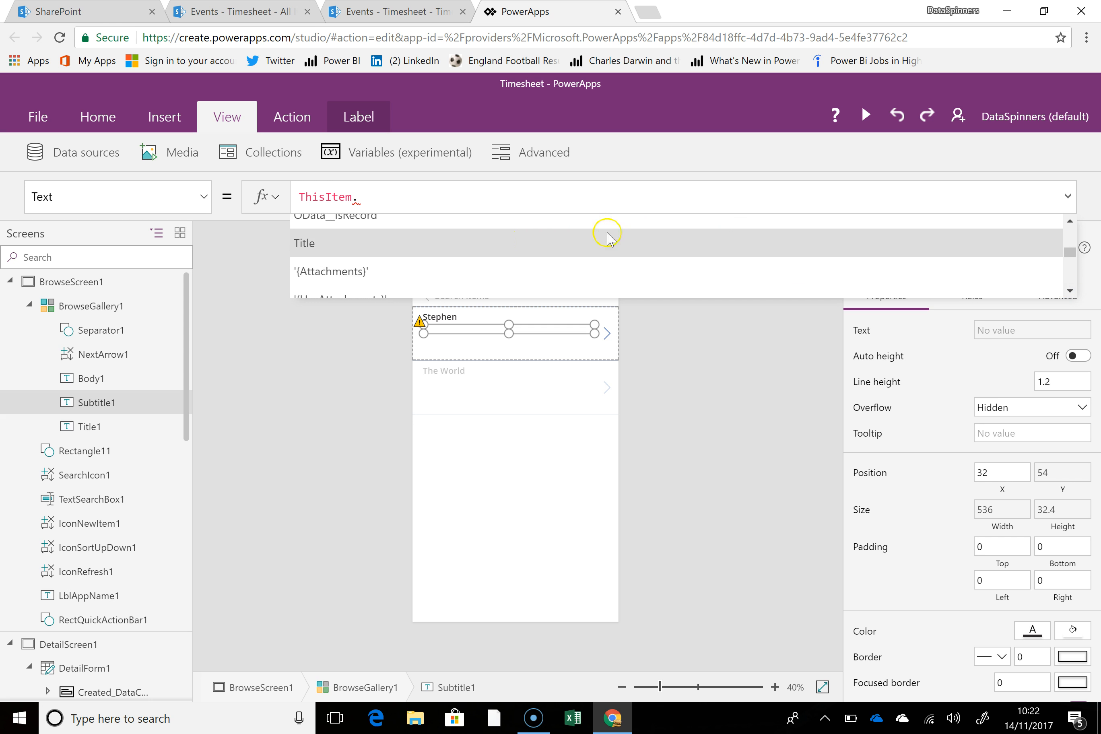
click(515, 251)
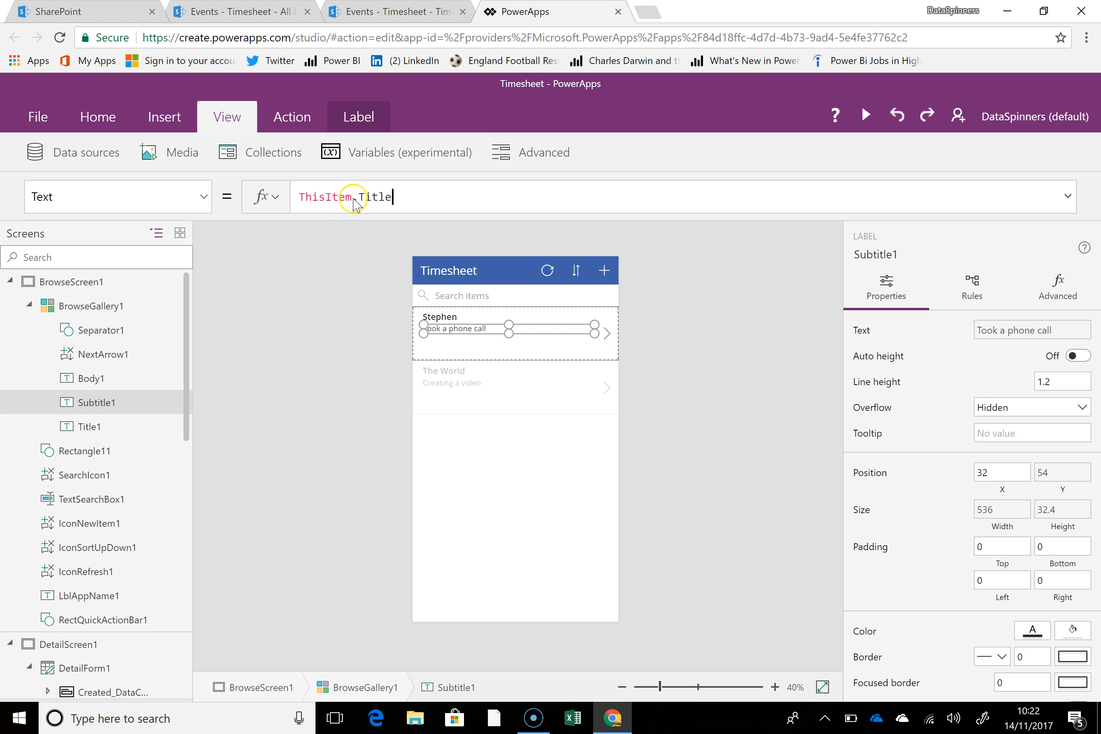
drag(373, 196, 392, 235)
click(398, 197)
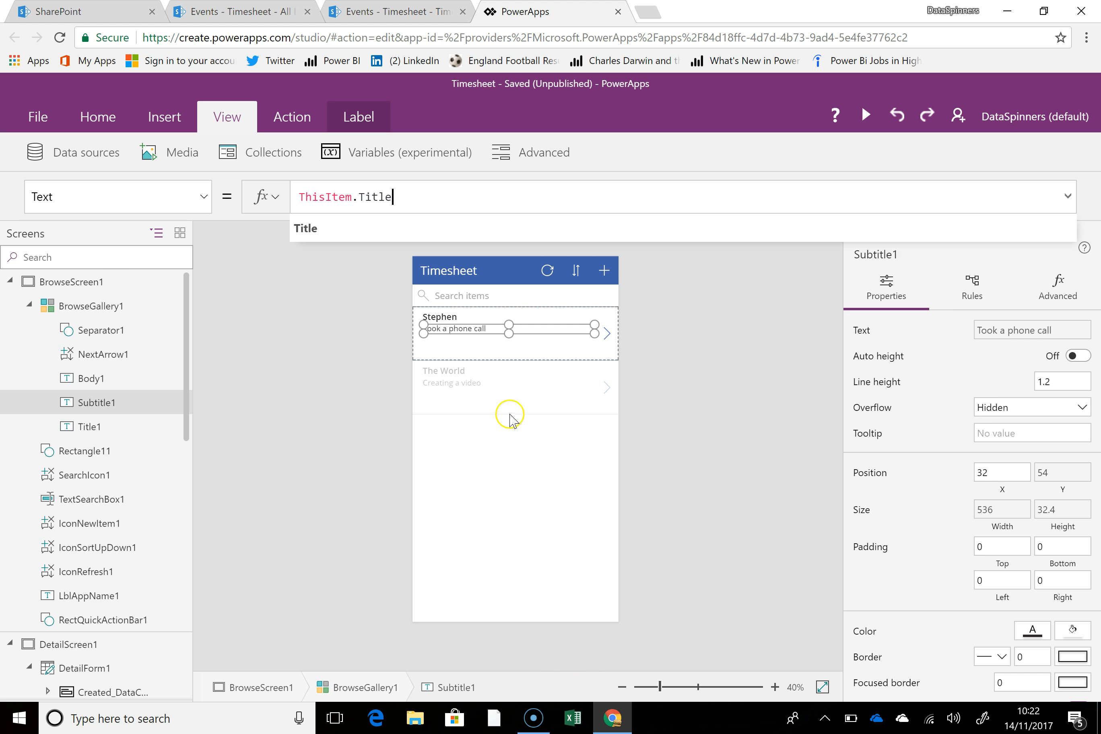
Narrow the gallery's activity and client labels to a width of 324, starting at X 244, with Y 40 and 6.
drag(423, 324, 490, 319)
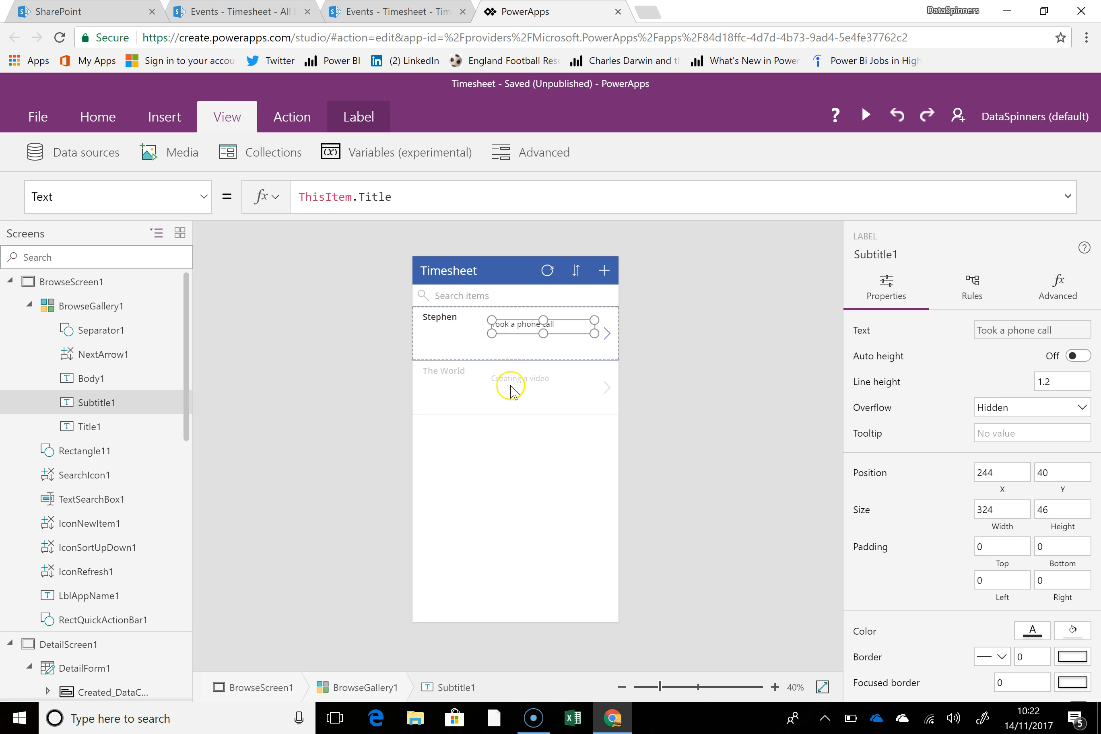
drag(445, 321, 491, 308)
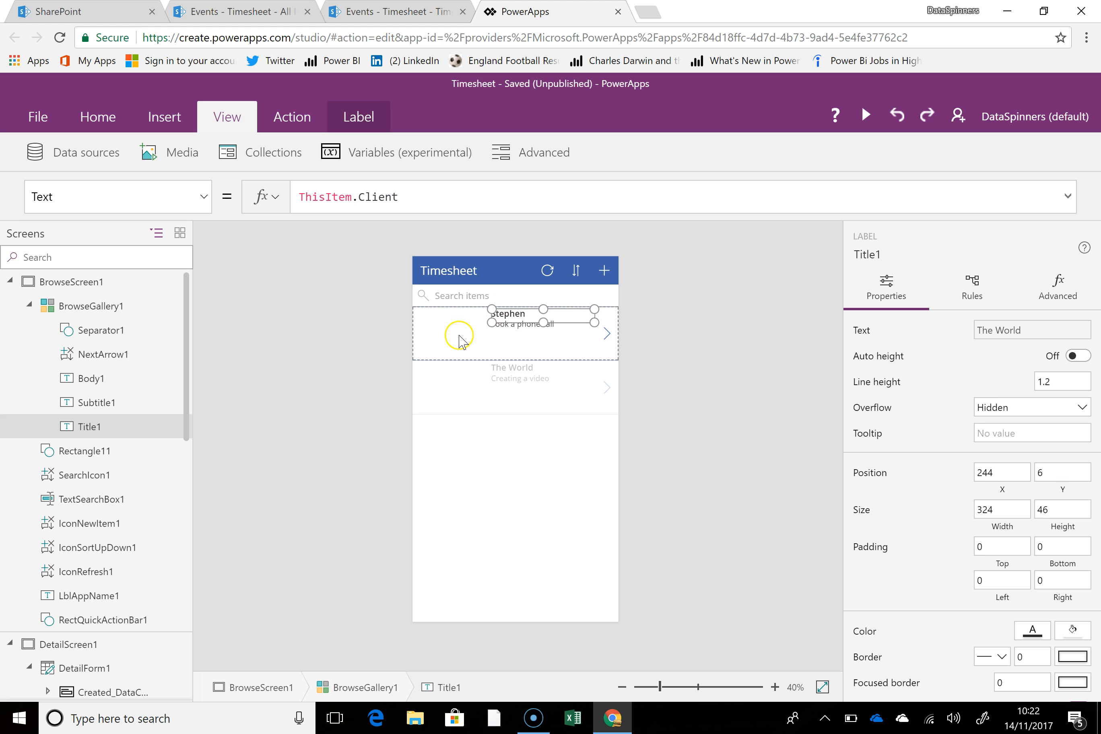
Duplicate the activity label inside the browse gallery's item template.
click(509, 334)
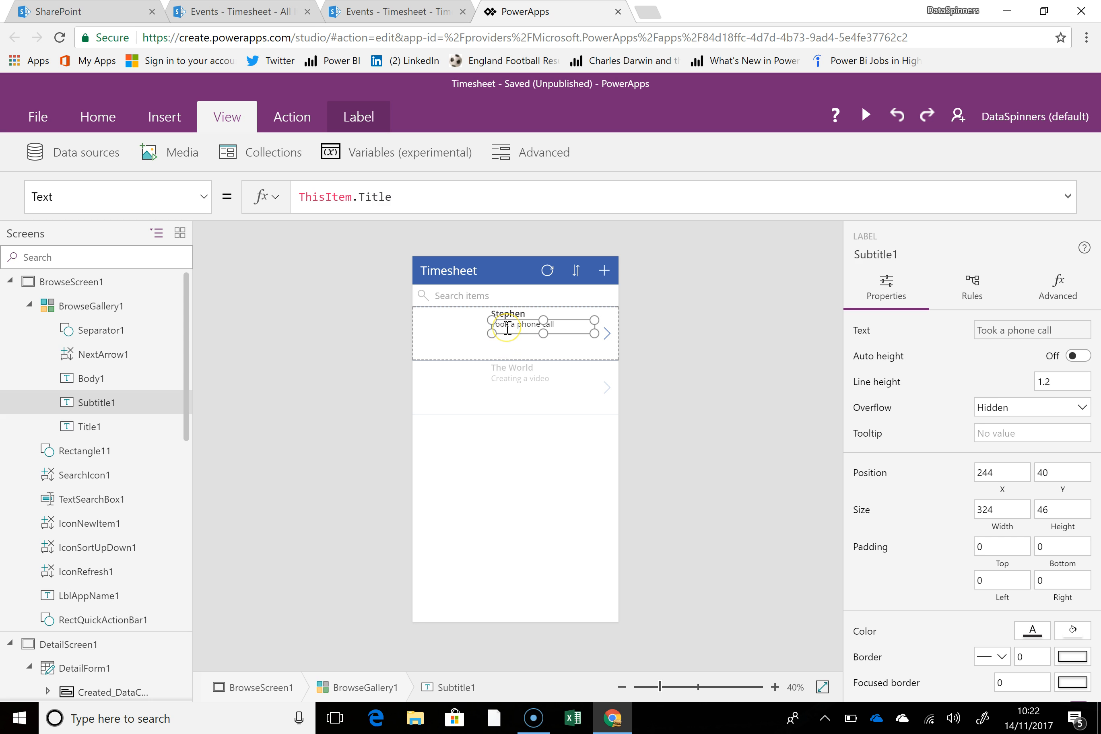
right_click(507, 328)
click(507, 333)
click(510, 333)
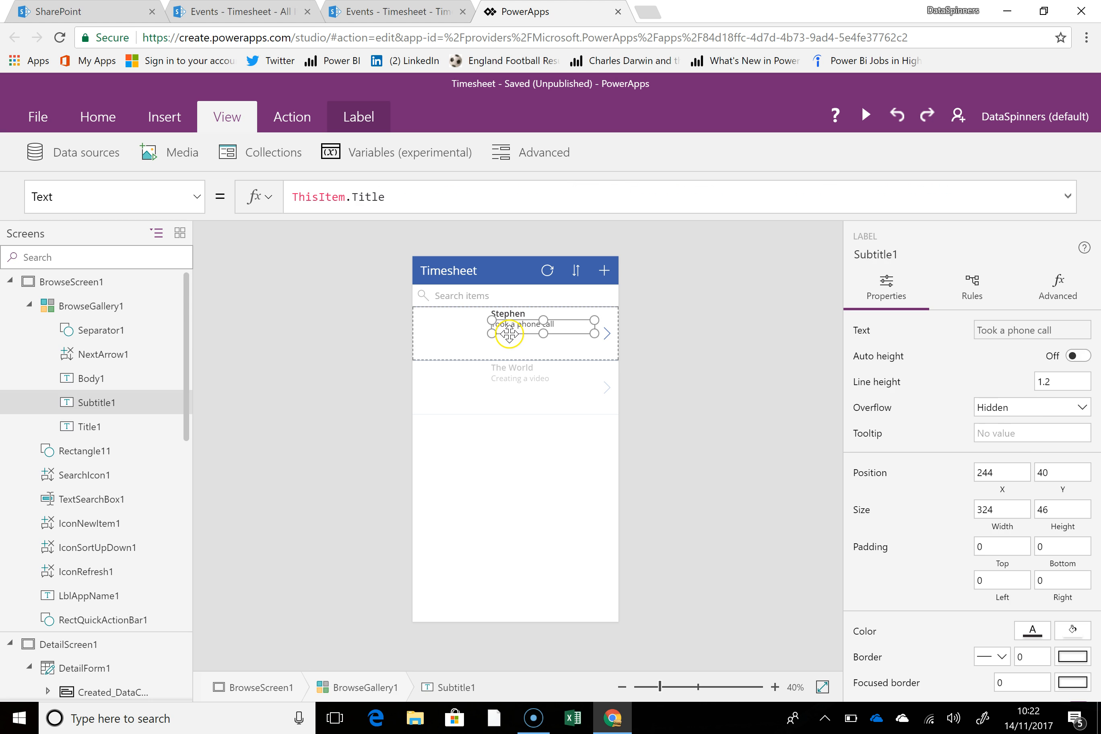
key(ctrl+v)
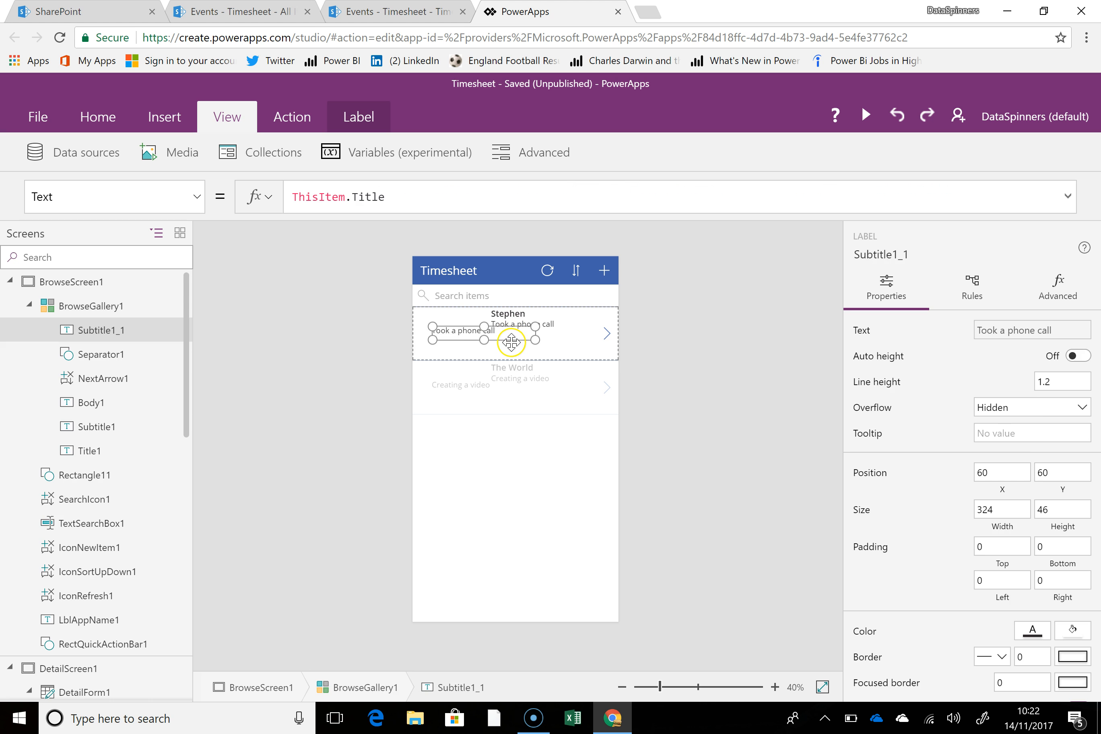
Set the duplicated label's text formula to ThisItem.Hours.
click(421, 201)
key(BackSpace)
key(BackSpace)
key(BackSpace)
key(BackSpace)
text(hou)
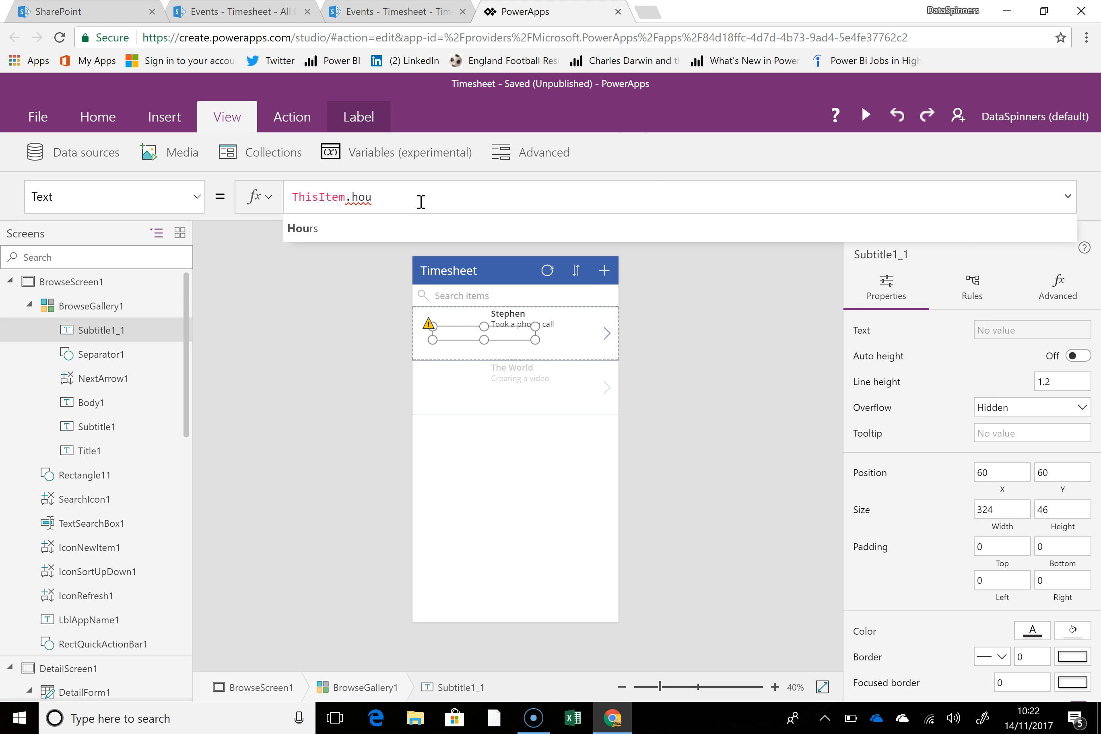
click(385, 228)
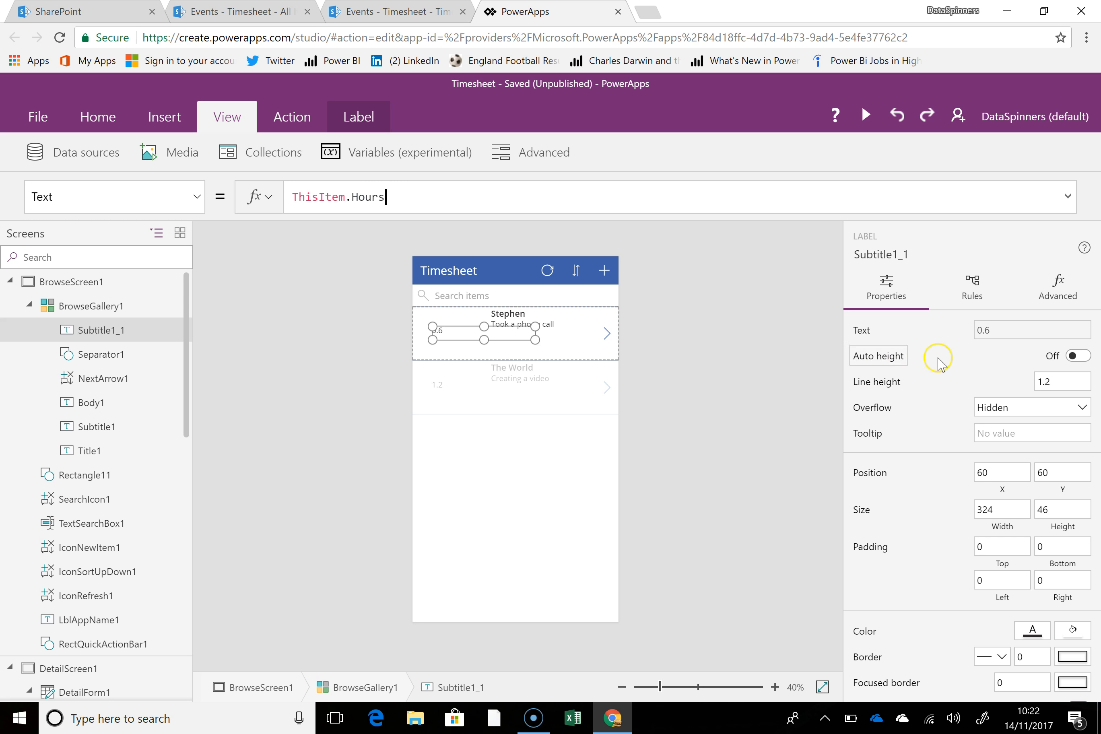
Resize the hours label to 92 wide by 82 high at X 60, Y 52, and set its text size to 30.
scroll(931, 417, down, 2)
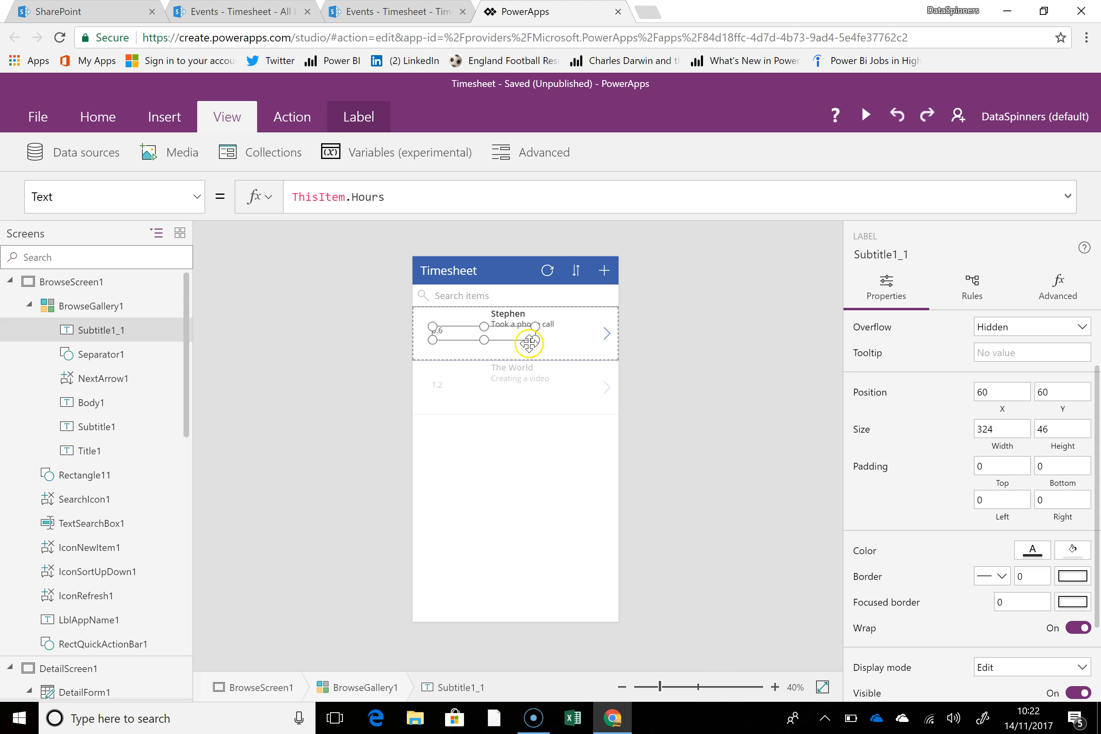
drag(483, 343, 450, 322)
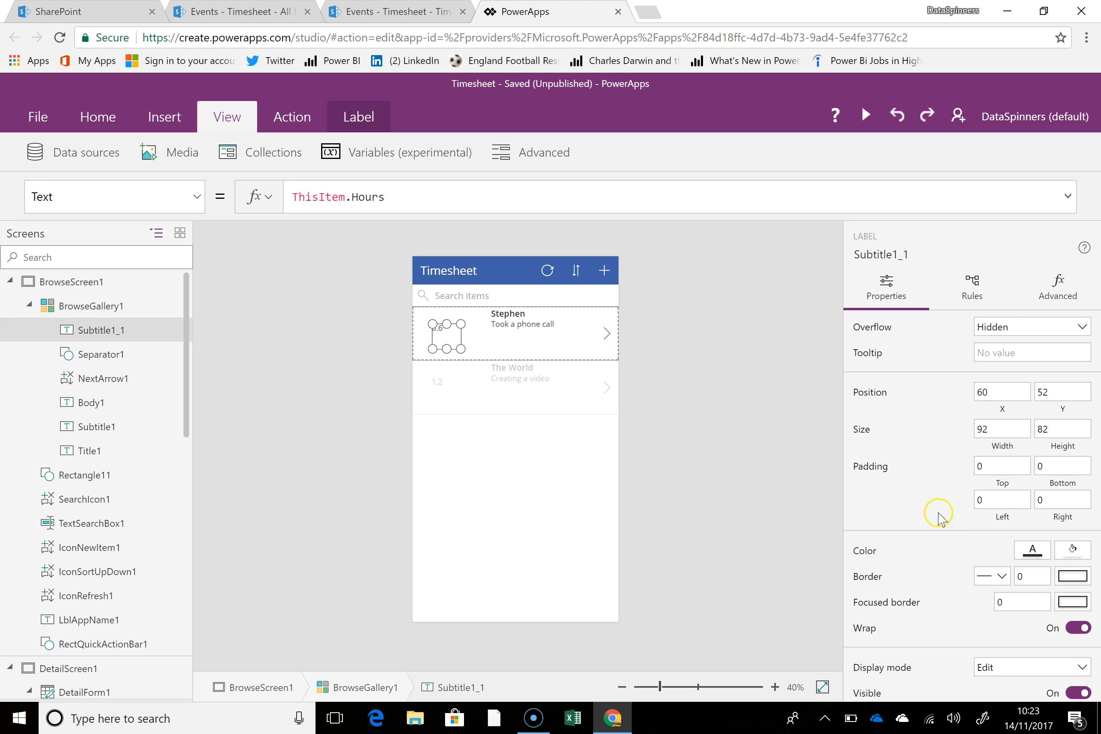
scroll(936, 519, down, 3)
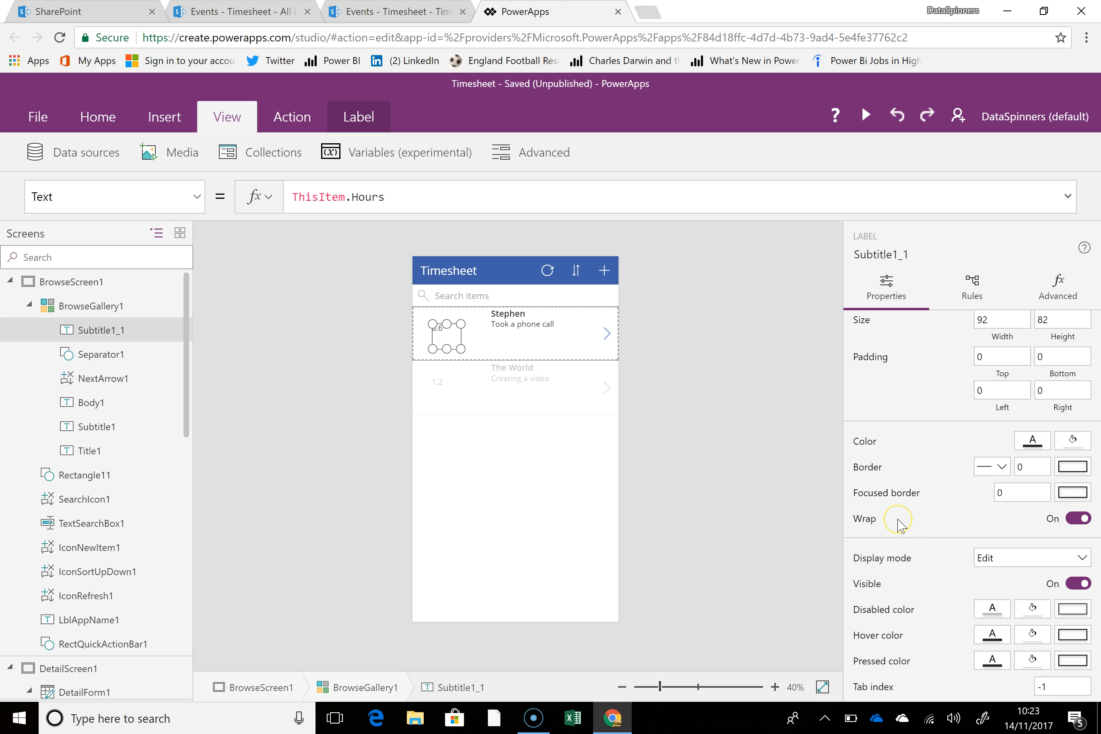
click(211, 250)
click(142, 194)
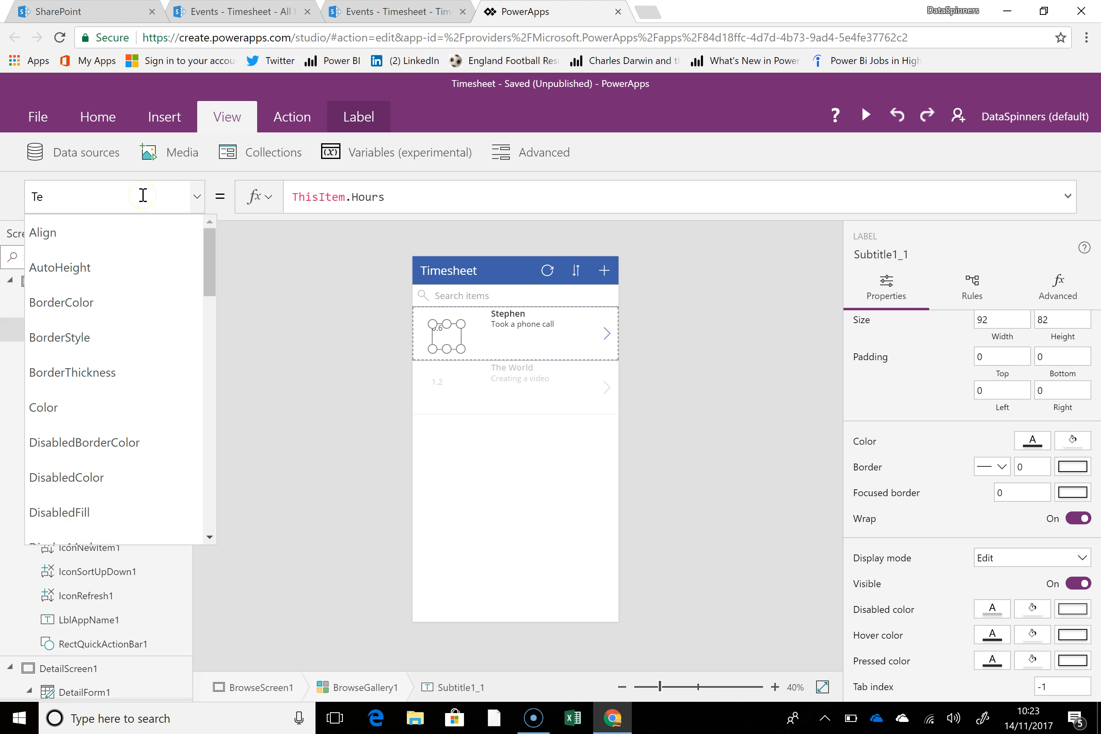
text(Font)
text(Size)
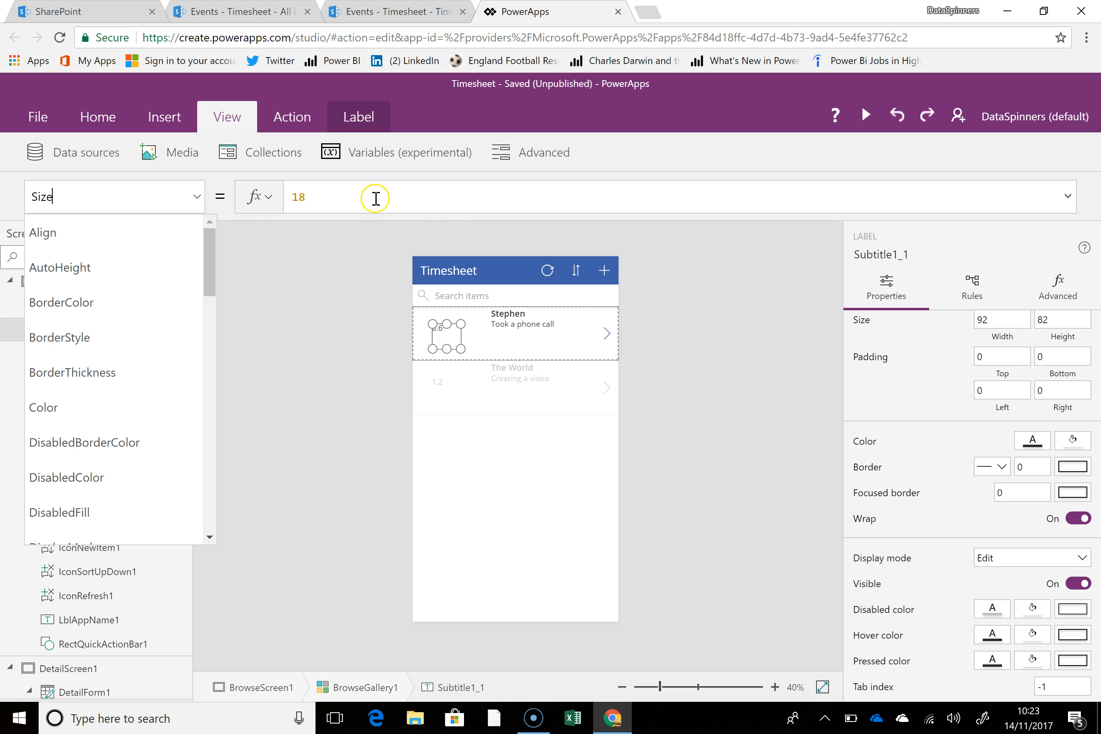
click(195, 198)
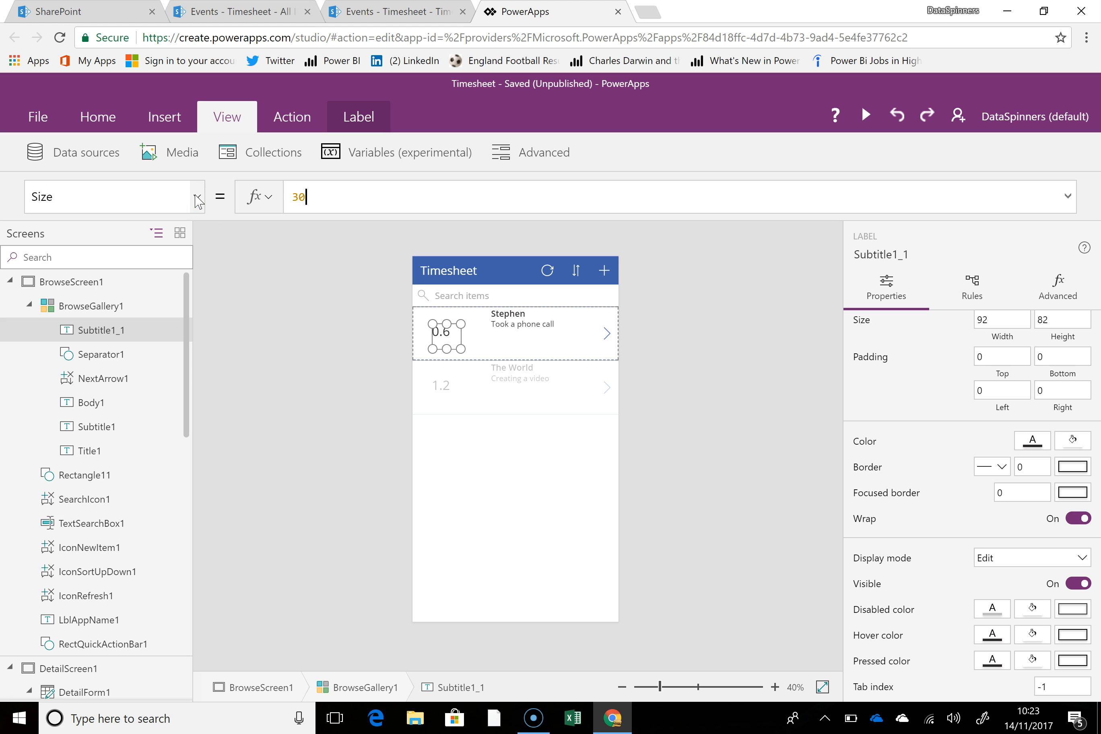
Set the hours label's Color property to Green.
drag(138, 203, 7, 206)
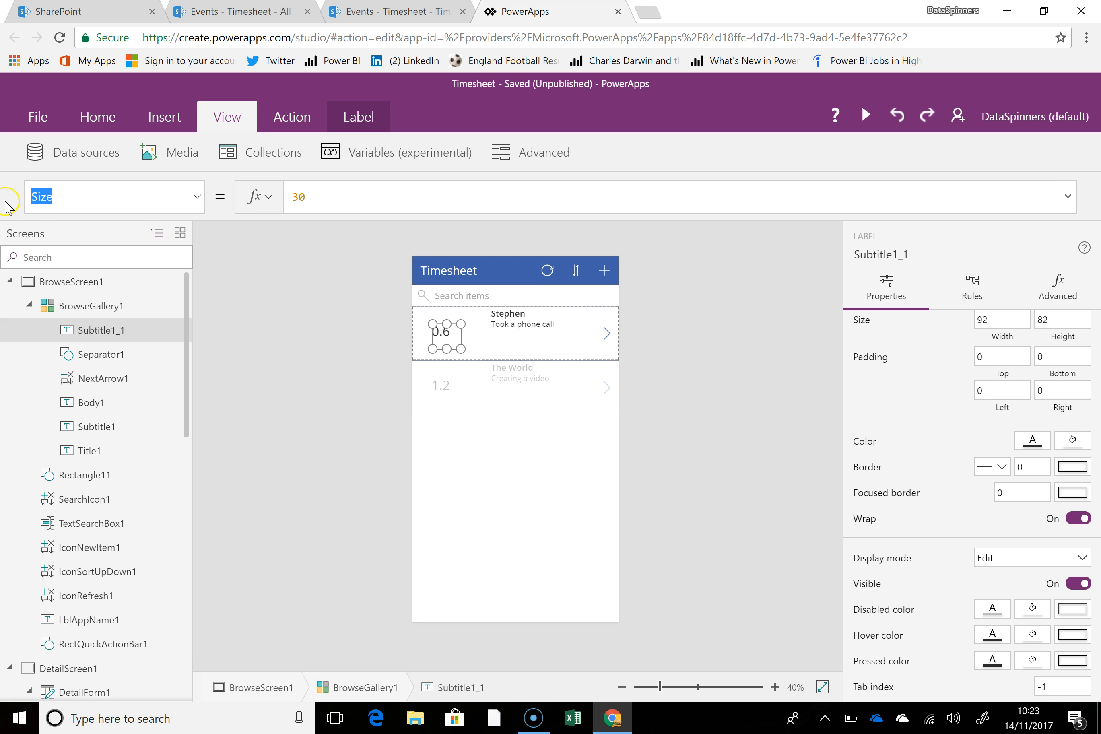
text(Colour)
key(Return)
click(342, 196)
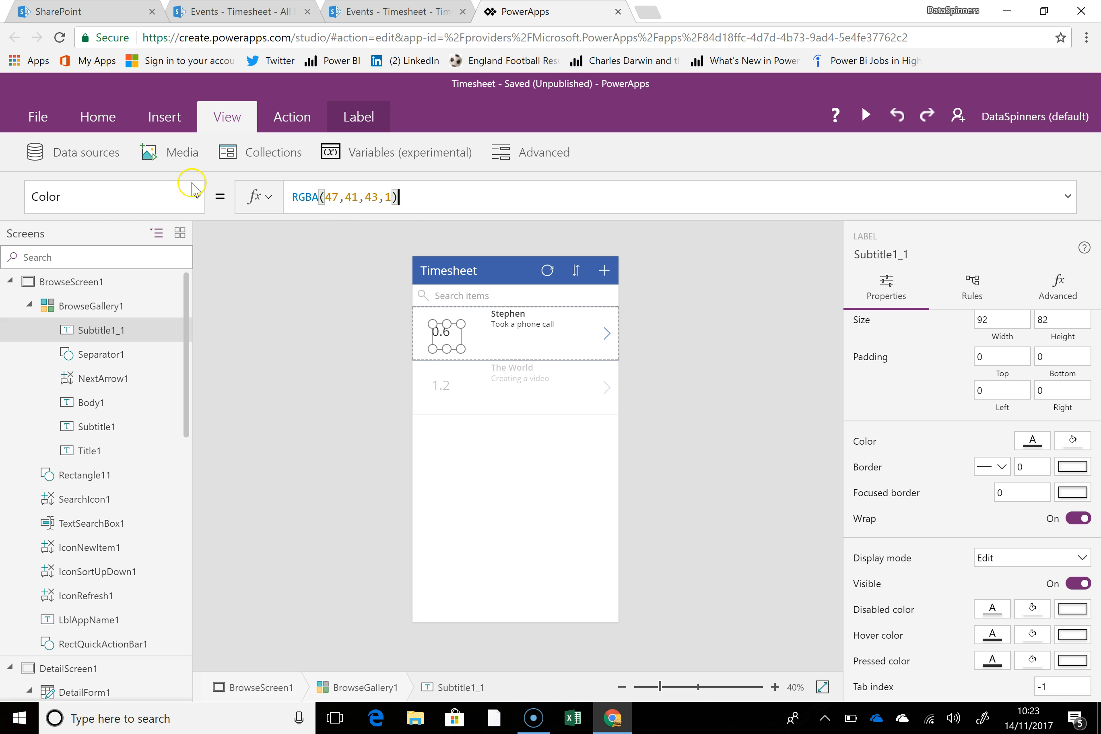
key(shift+Home)
text(Green)
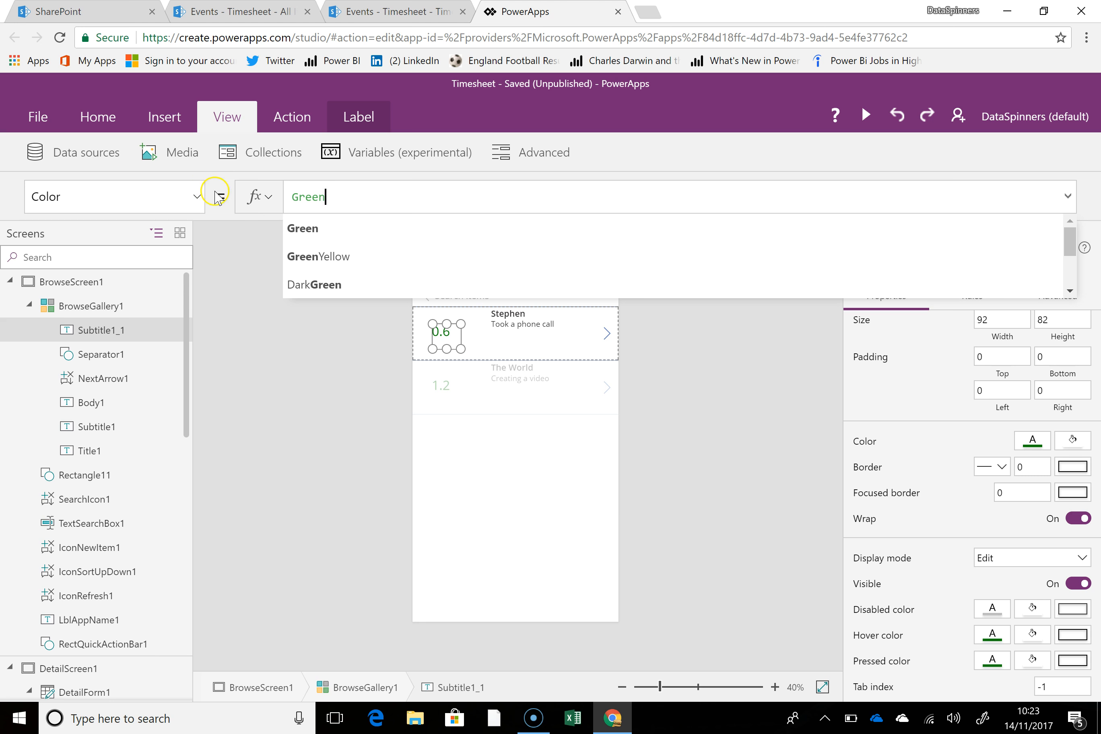
Set the hours label's Fill property to LightGray and stretch the label to 167 high to span the whole gallery item.
click(197, 197)
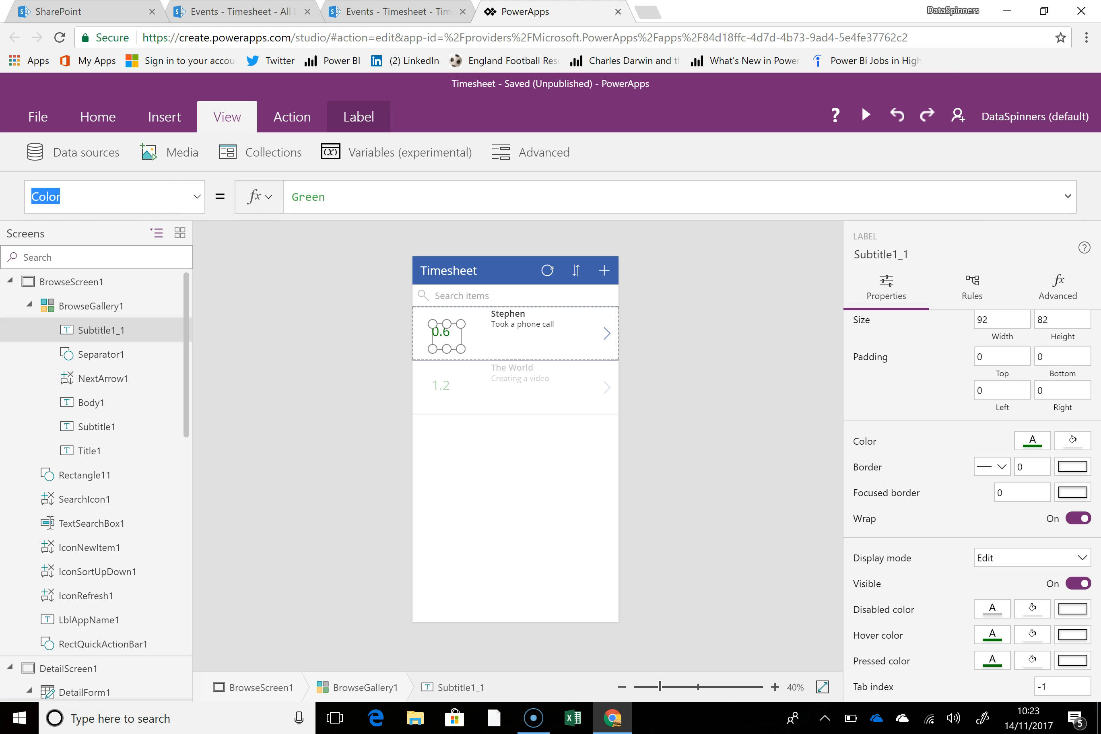
text(Fill)
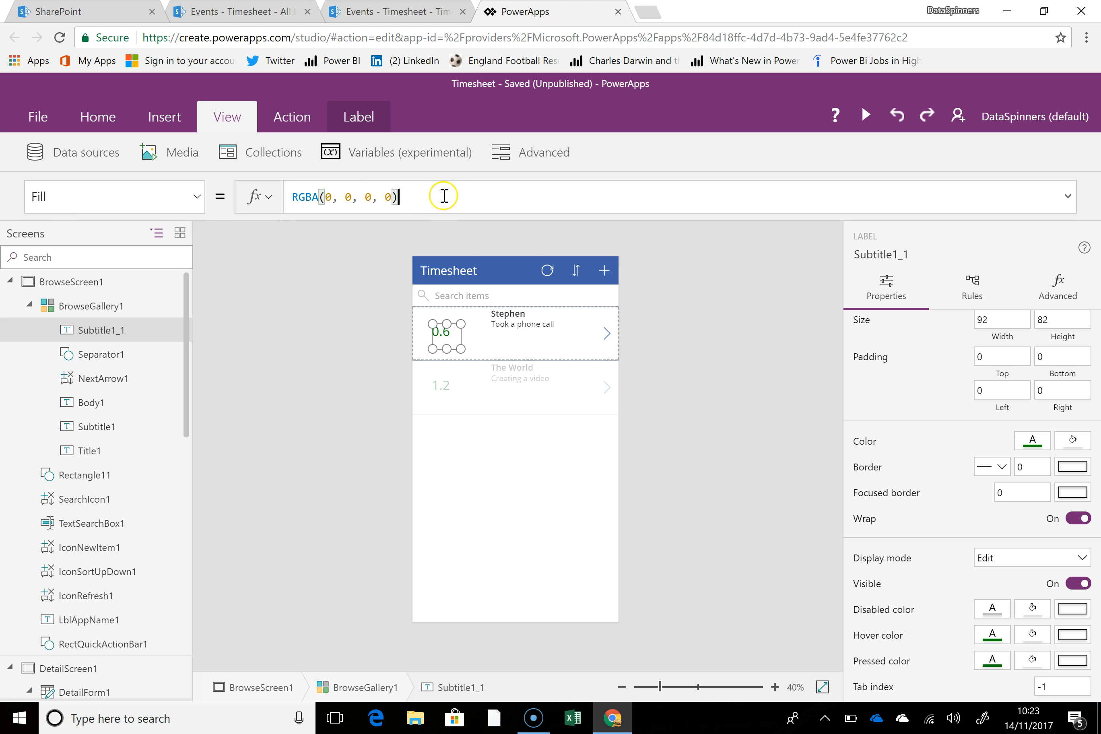
drag(444, 195, 153, 188)
text(Gray)
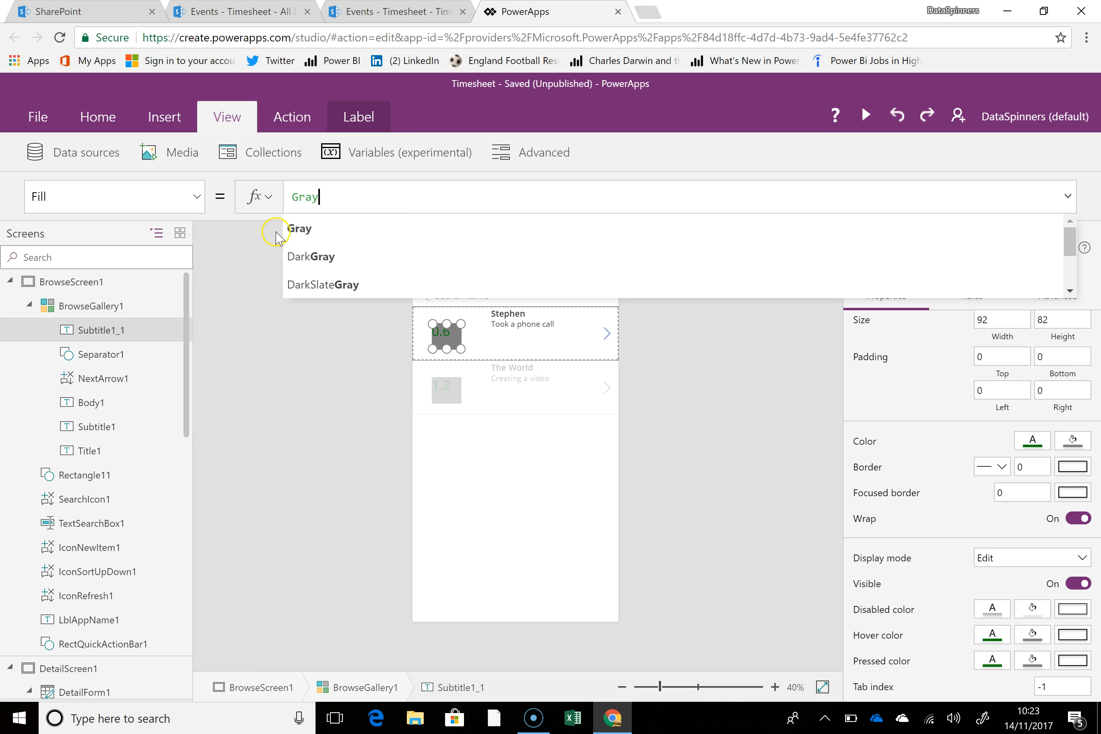
key(ctrl+a)
text(Light)
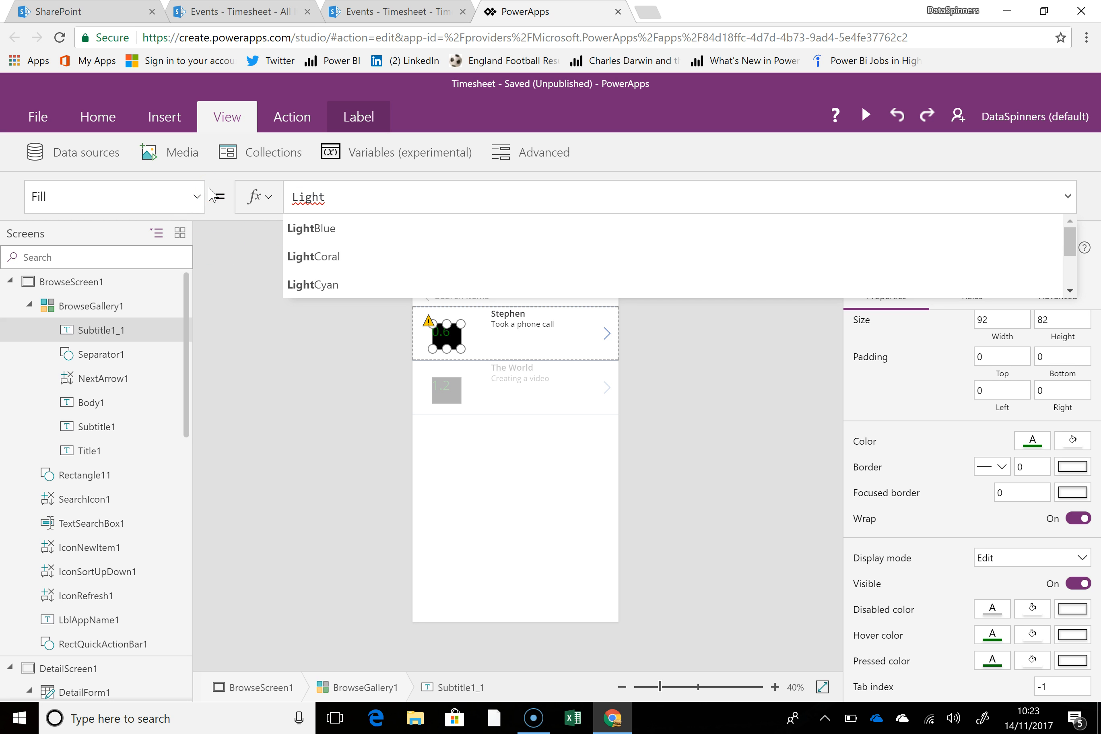
text(Gray)
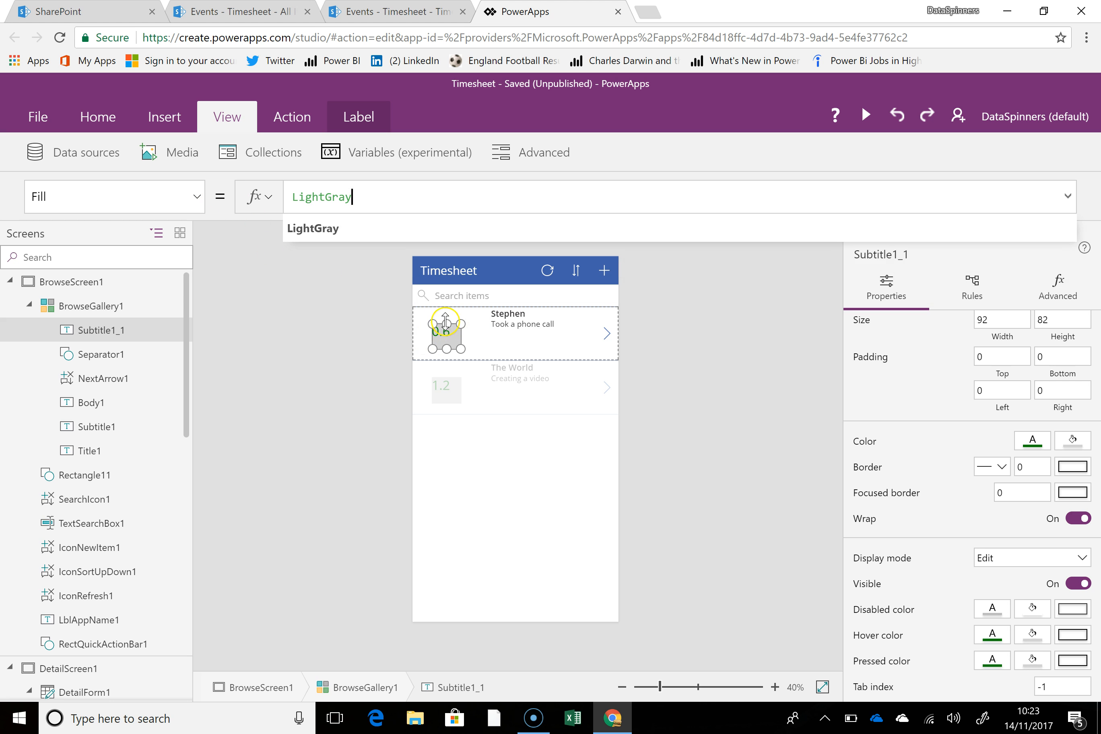
drag(446, 326, 445, 310)
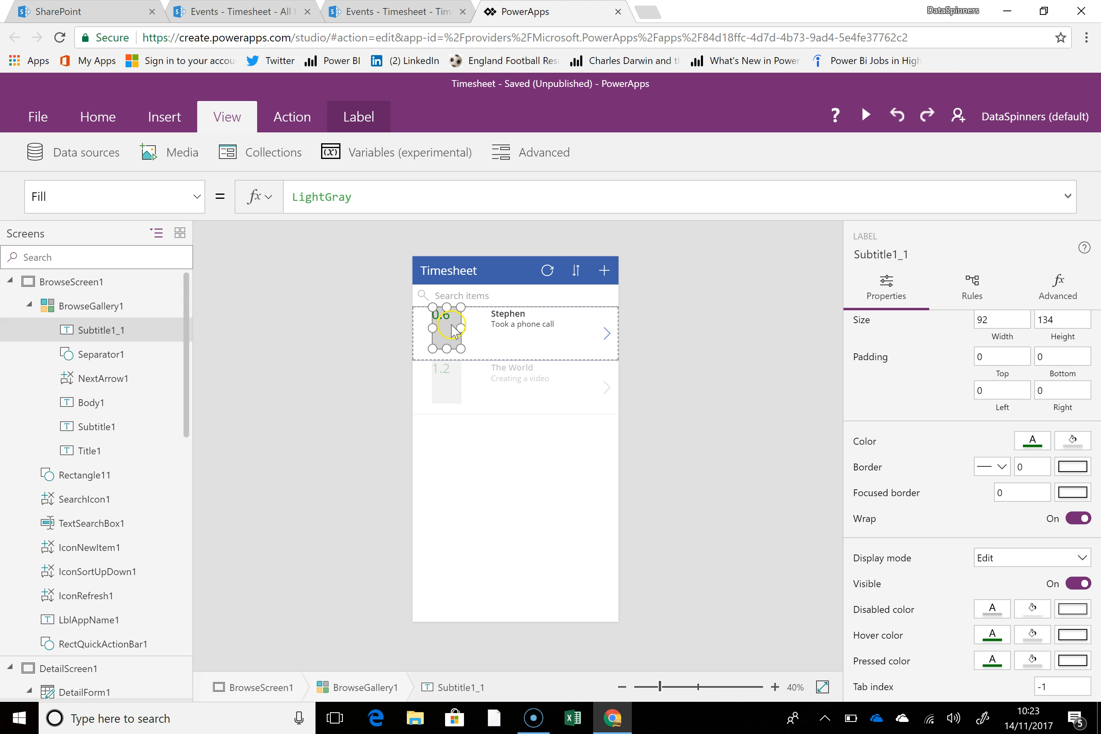
drag(445, 344, 445, 354)
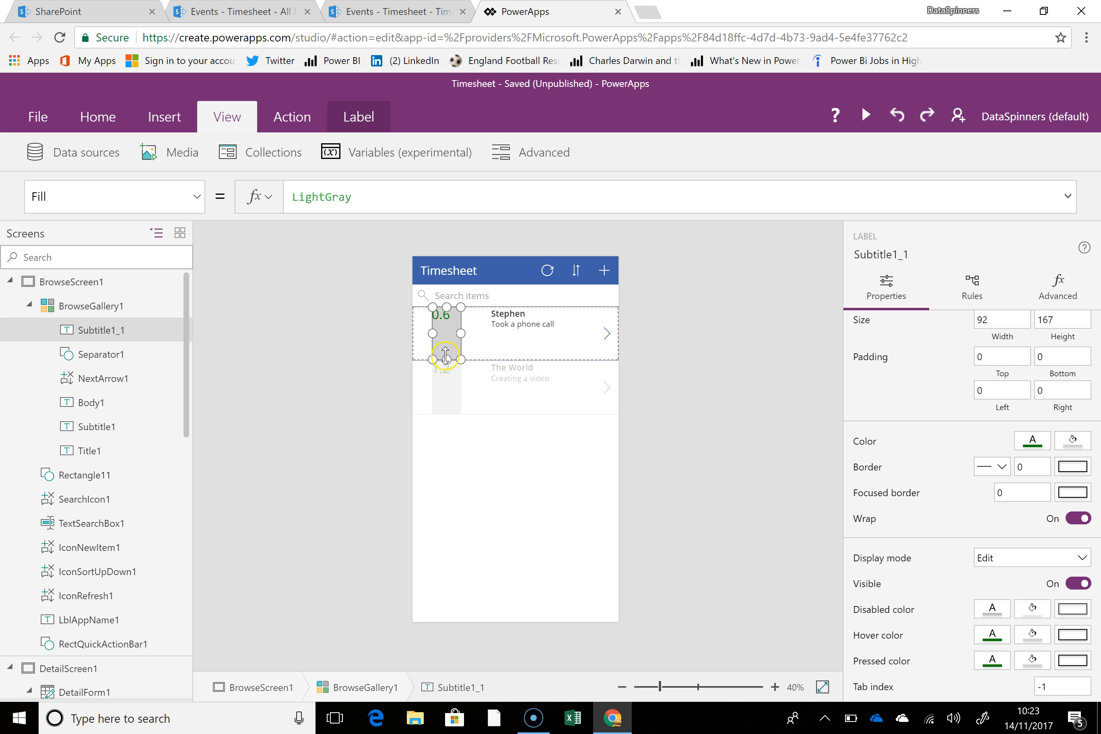
Narrow the client name label to 184 wide by 52 high by moving its left edge inward, leaving room before the name.
click(504, 335)
click(503, 332)
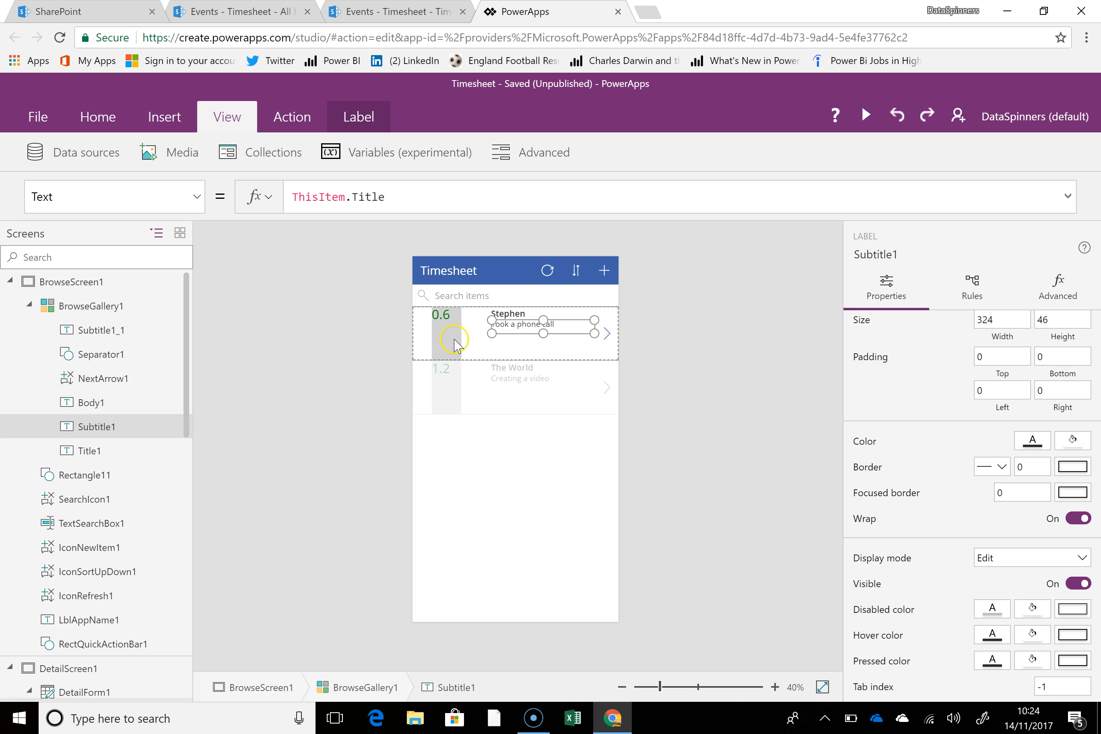
click(515, 316)
drag(491, 309, 536, 307)
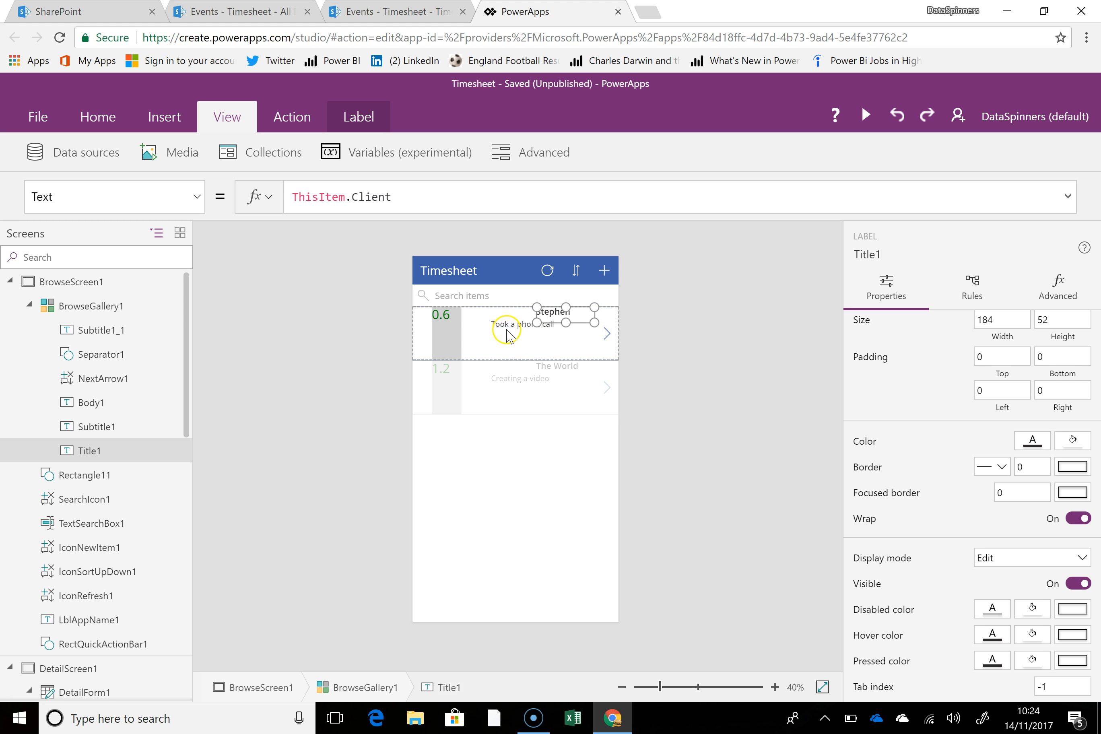
click(501, 316)
Insert a new label into the browse gallery's item template and set its text to "Client".
click(508, 346)
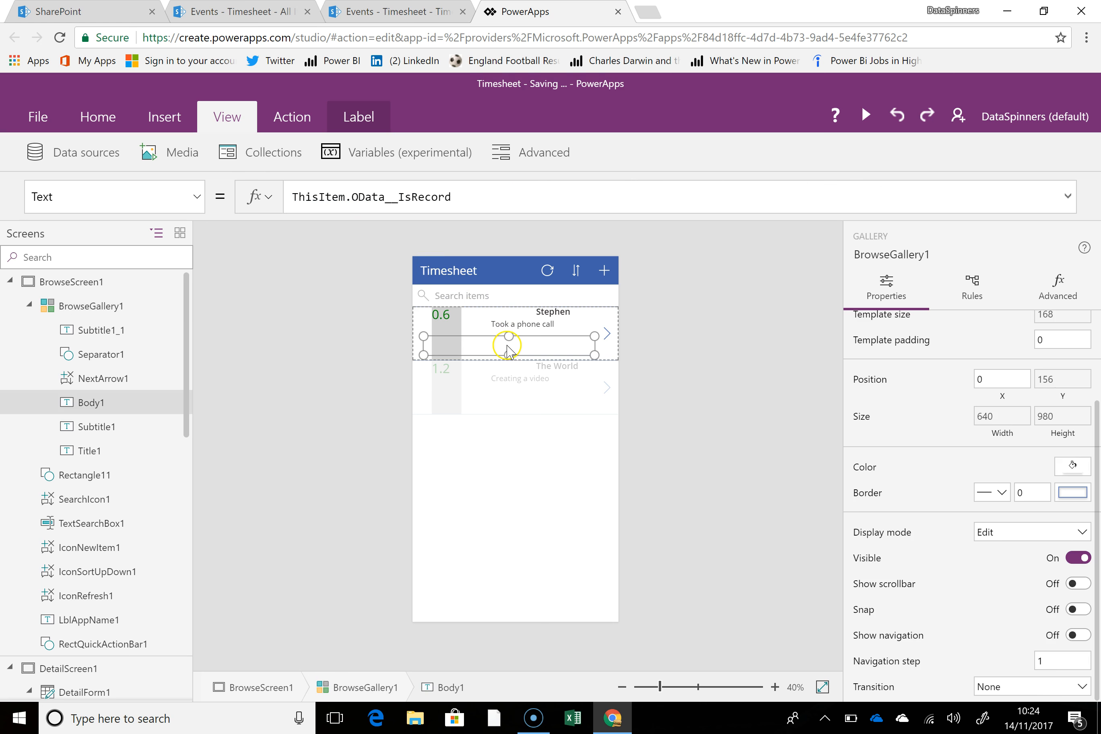
click(163, 117)
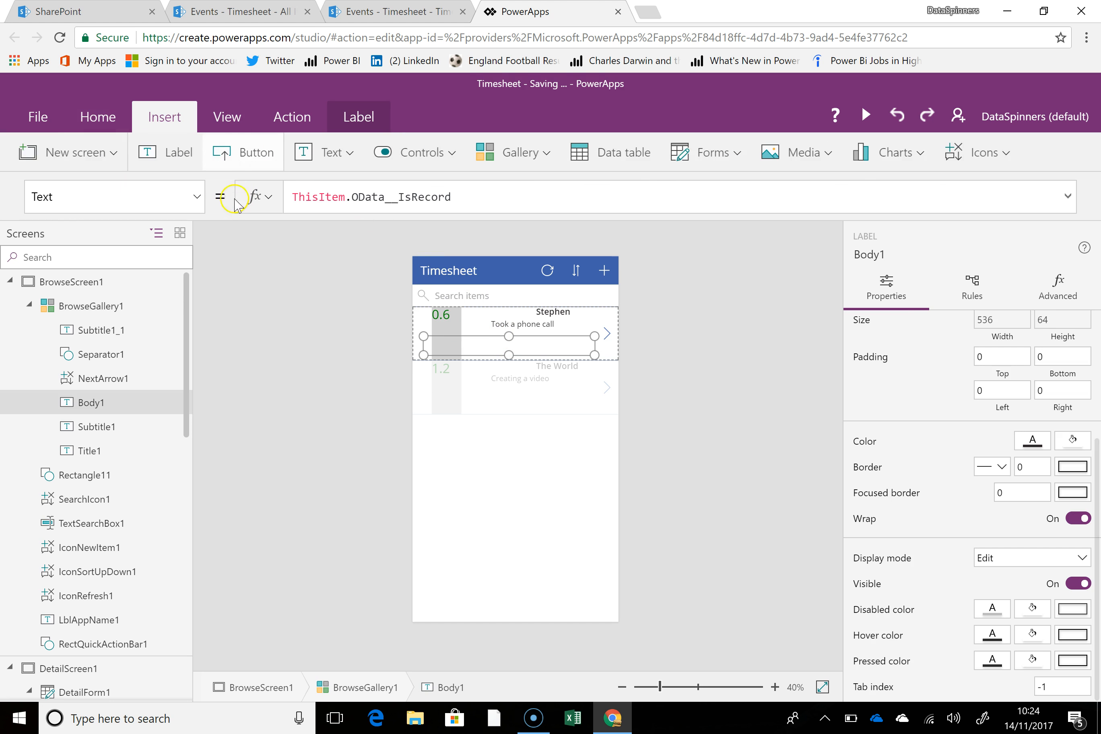
click(173, 152)
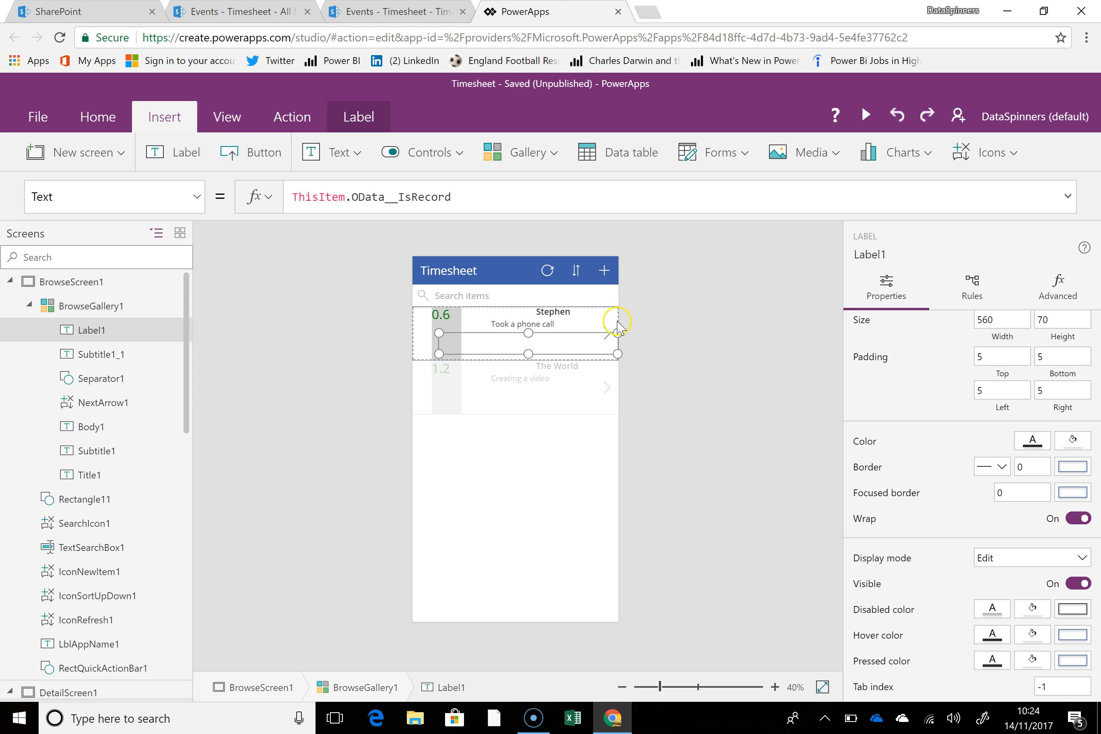
drag(617, 332, 526, 325)
click(472, 195)
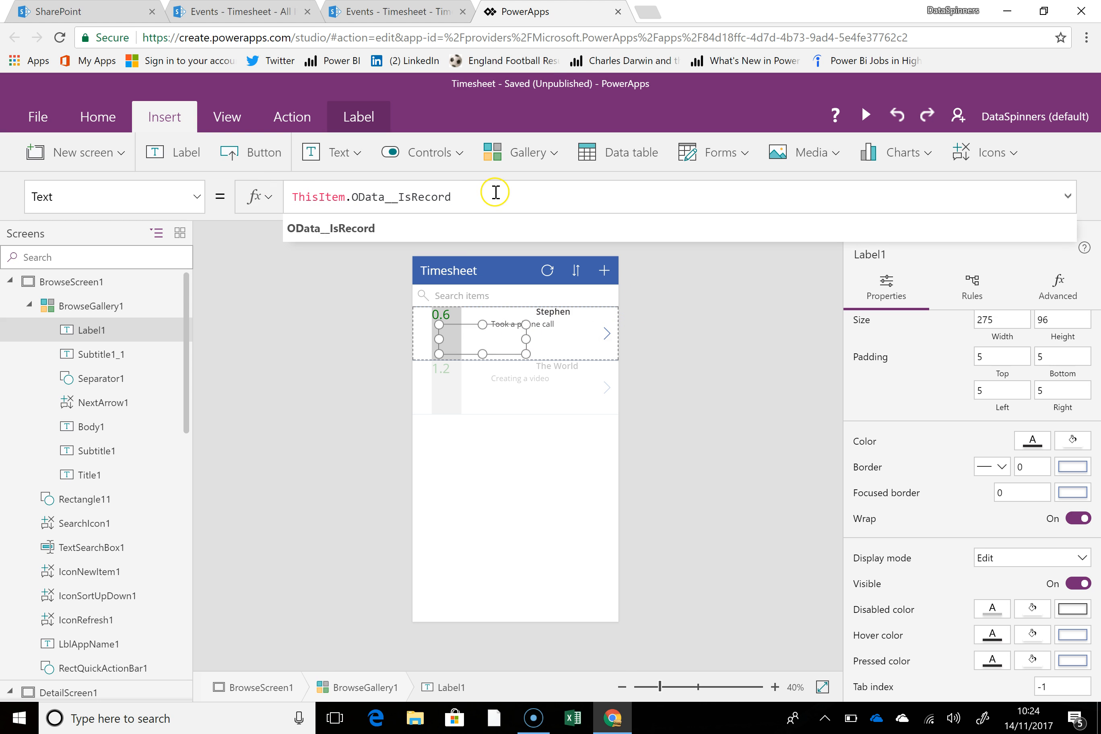
drag(495, 191, 181, 177)
text("Client)
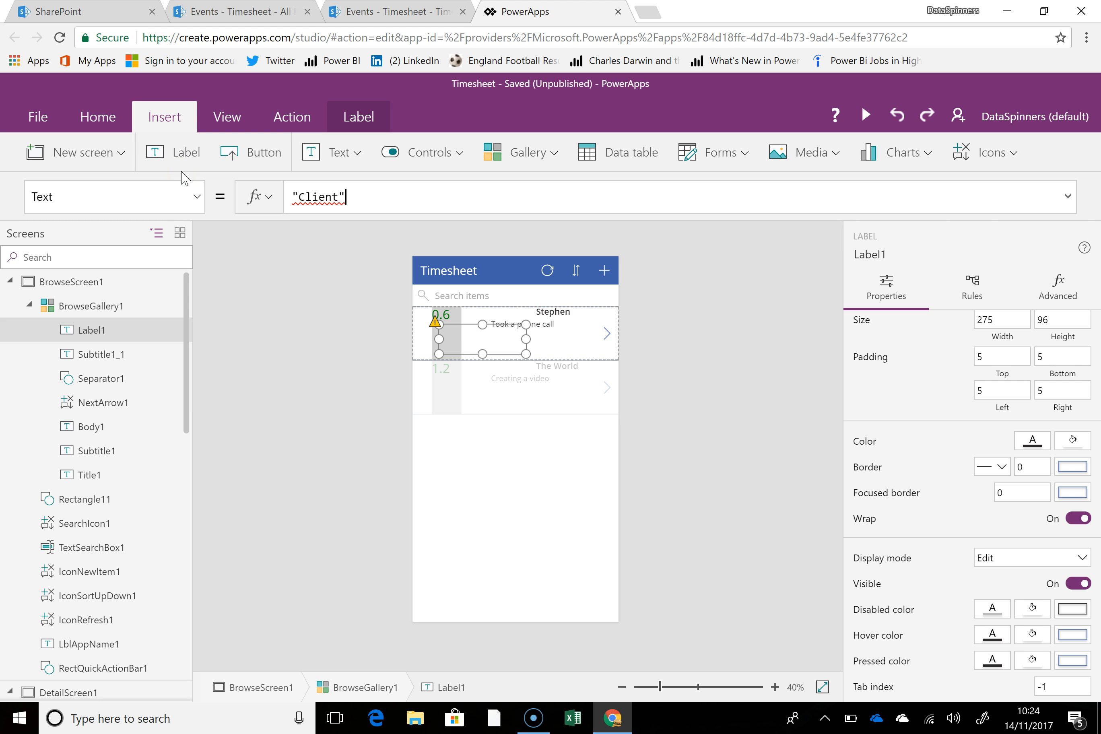
Resize the Client caption label to 122 wide by 40 high and place it directly before the client name.
drag(482, 325, 512, 305)
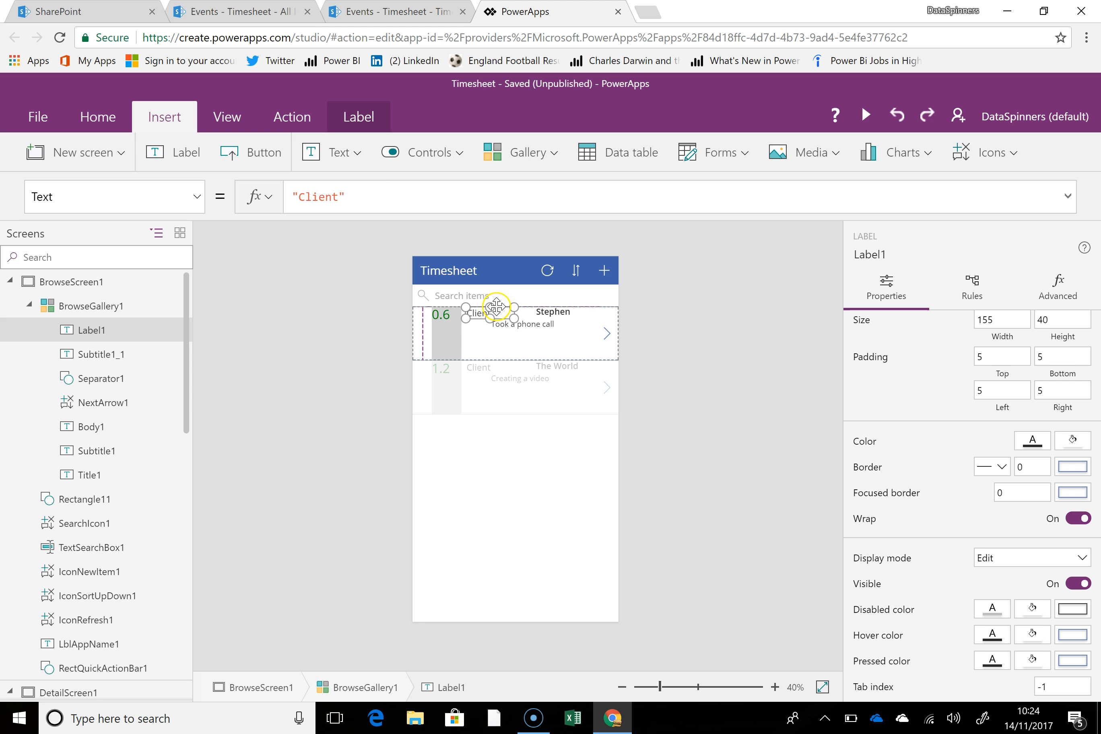
drag(466, 317, 502, 310)
click(524, 326)
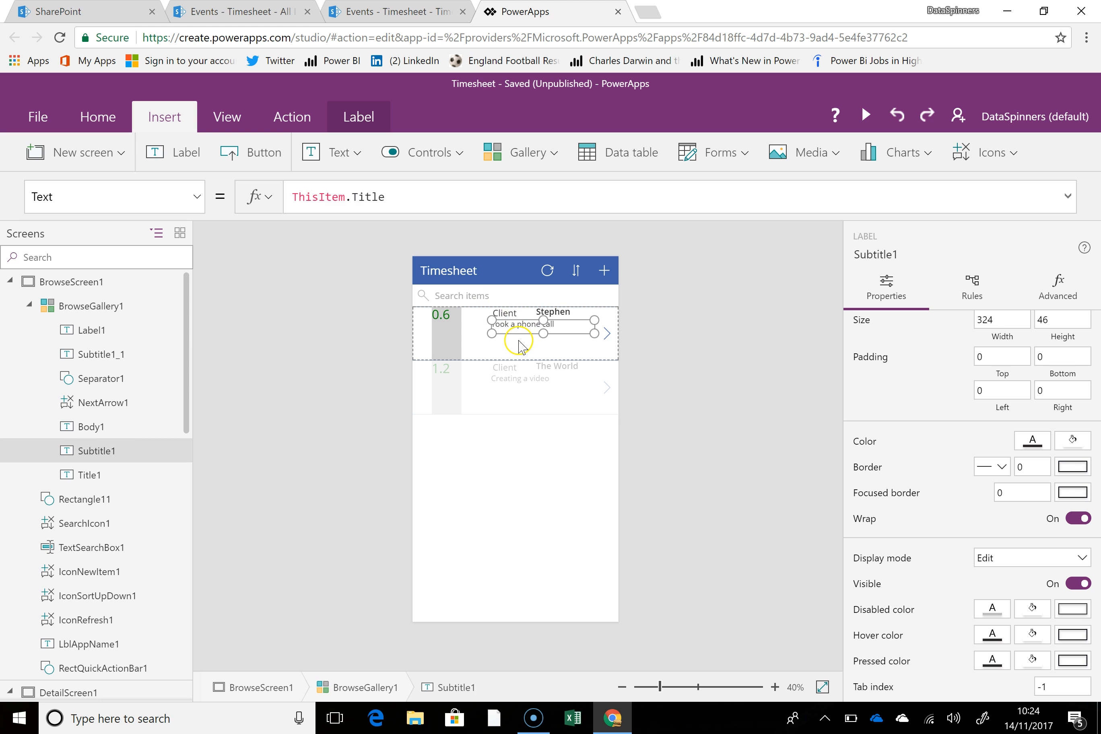
Resize the empty body label below the activity to 324 wide by 68 high and set its text to ThisItem.WorkDate.
click(519, 345)
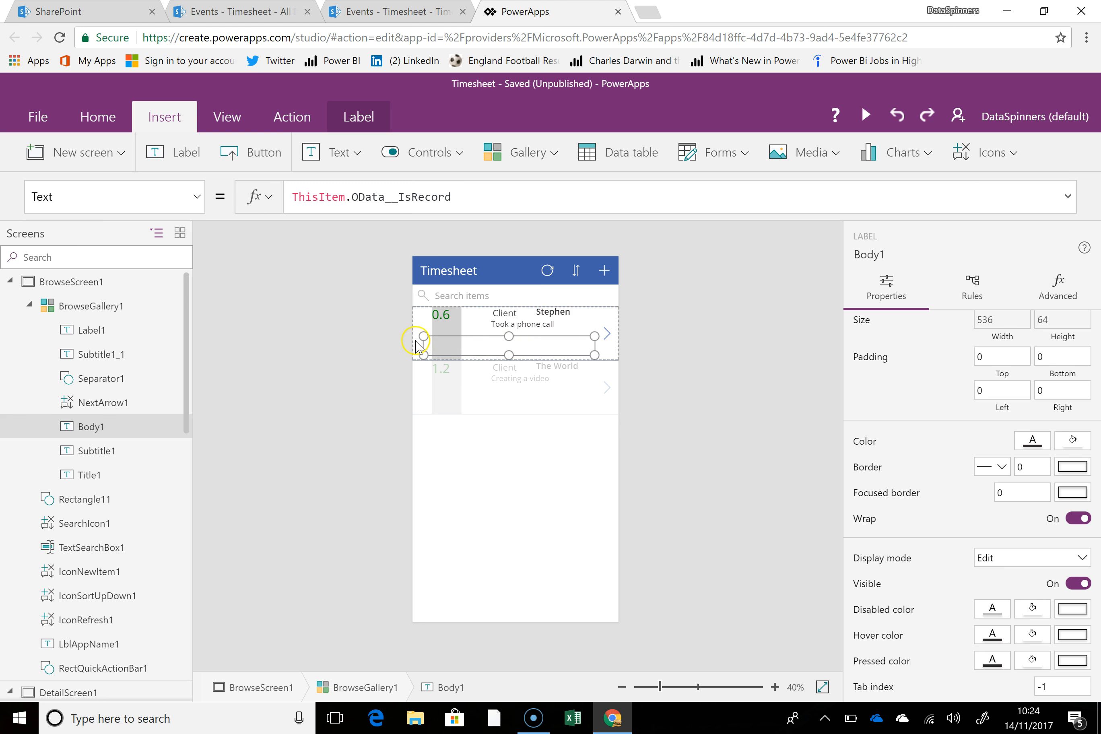
drag(422, 336, 484, 335)
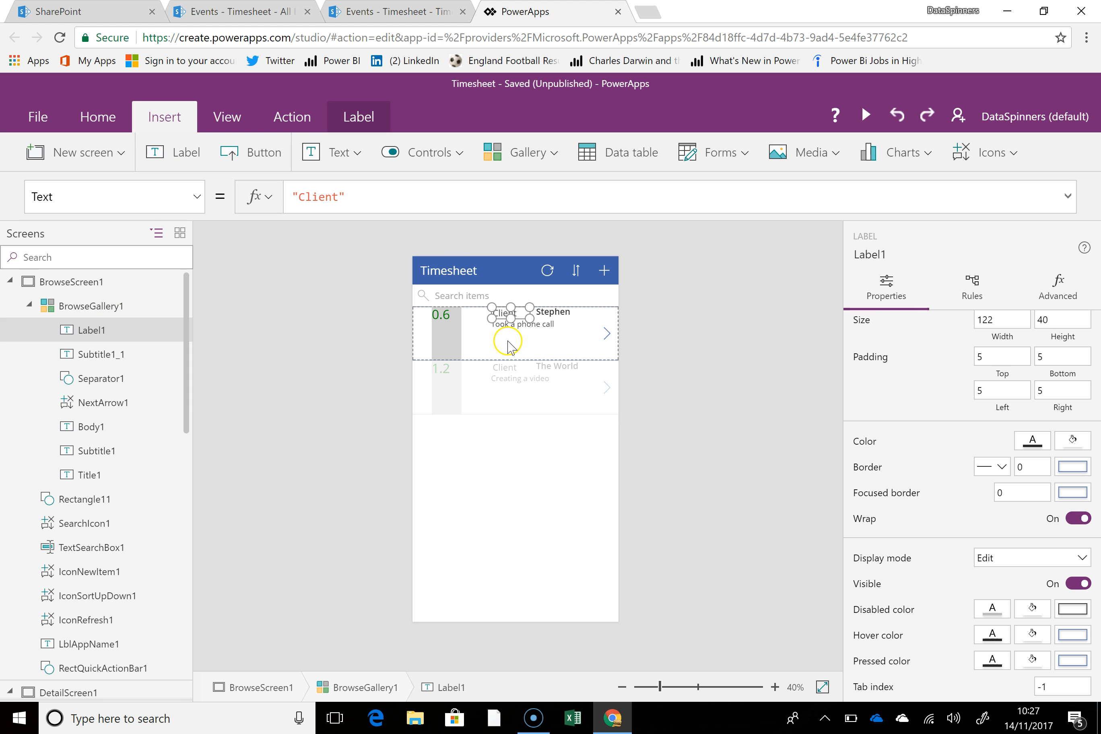
click(508, 341)
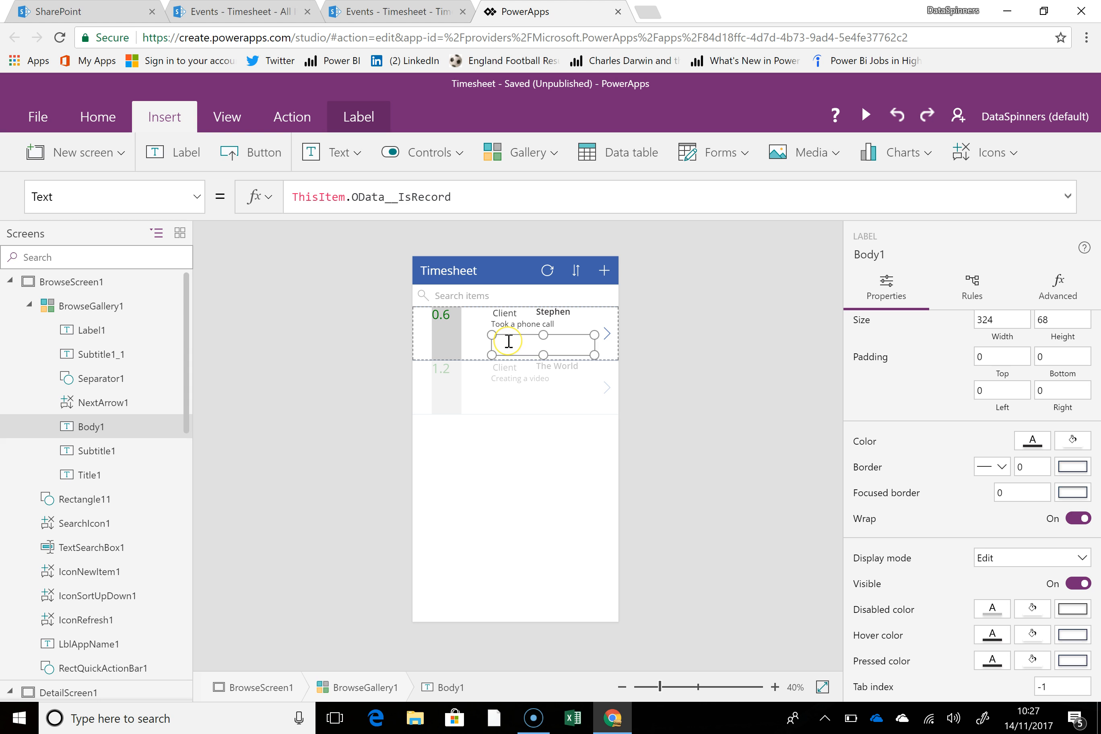
drag(351, 197, 483, 201)
text(dat)
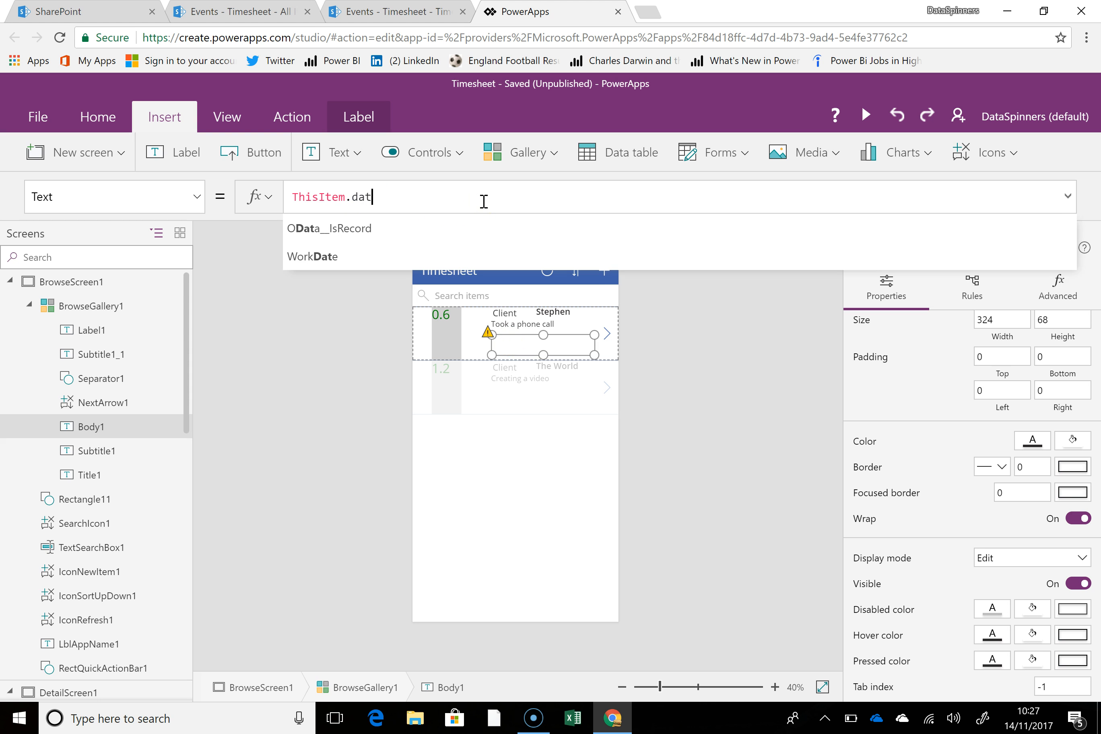
click(393, 260)
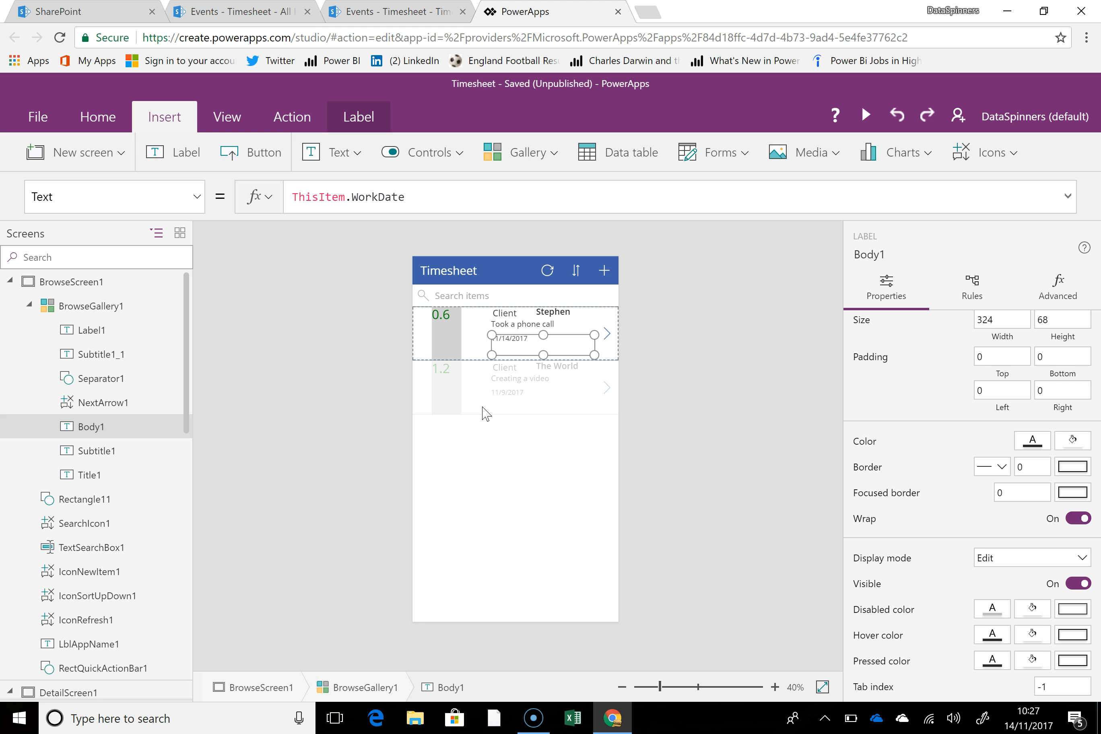
Change the work date label's text formula to Text(ThisItem.WorkDate, "[$-en-US]dd mmm yyyy").
click(392, 379)
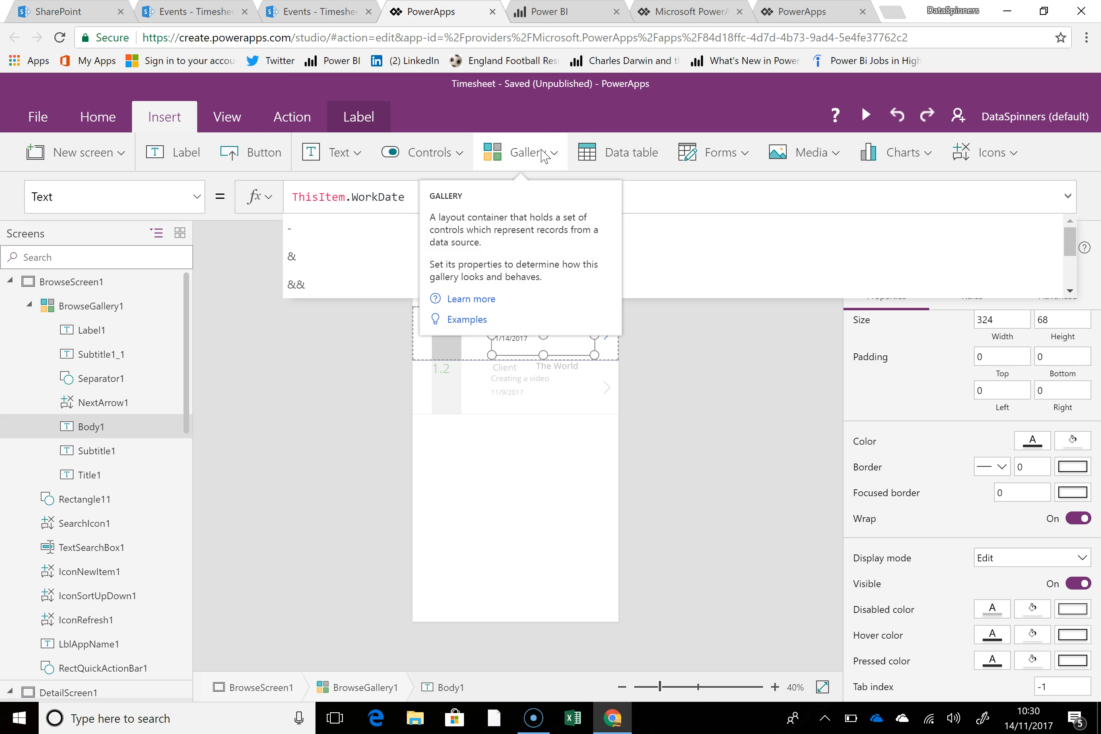
text(Text(StartDate.SelectedDate, "[$-en-US]dd mmm yyyy"))
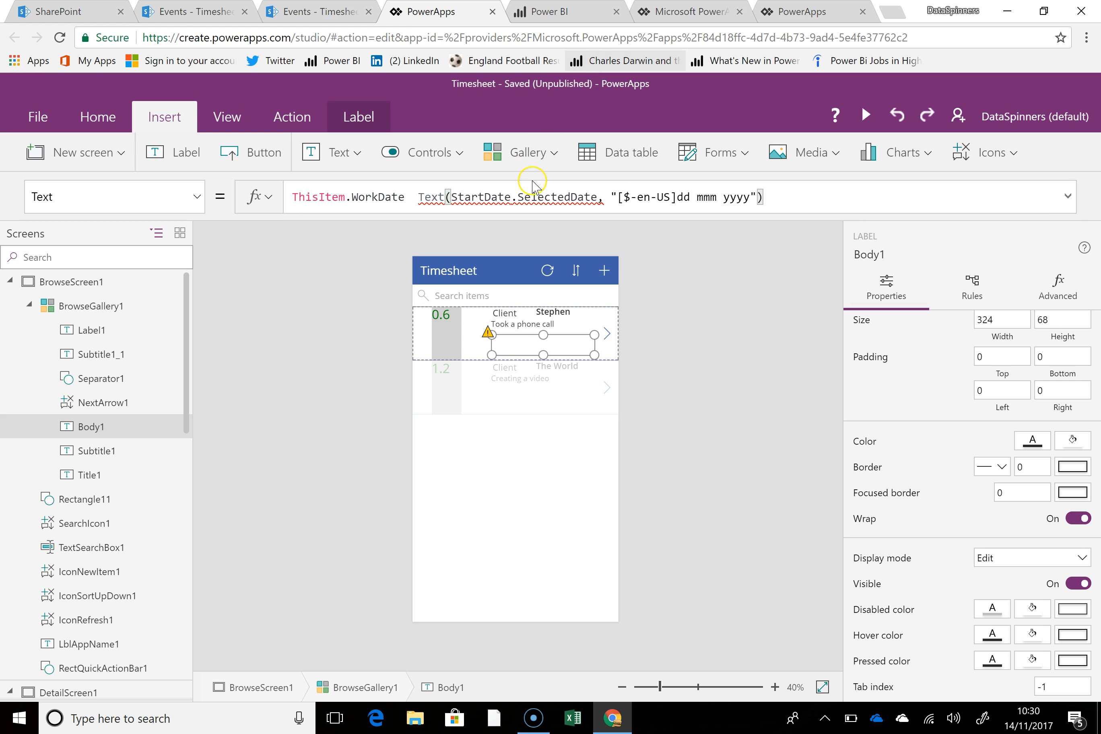
click(294, 195)
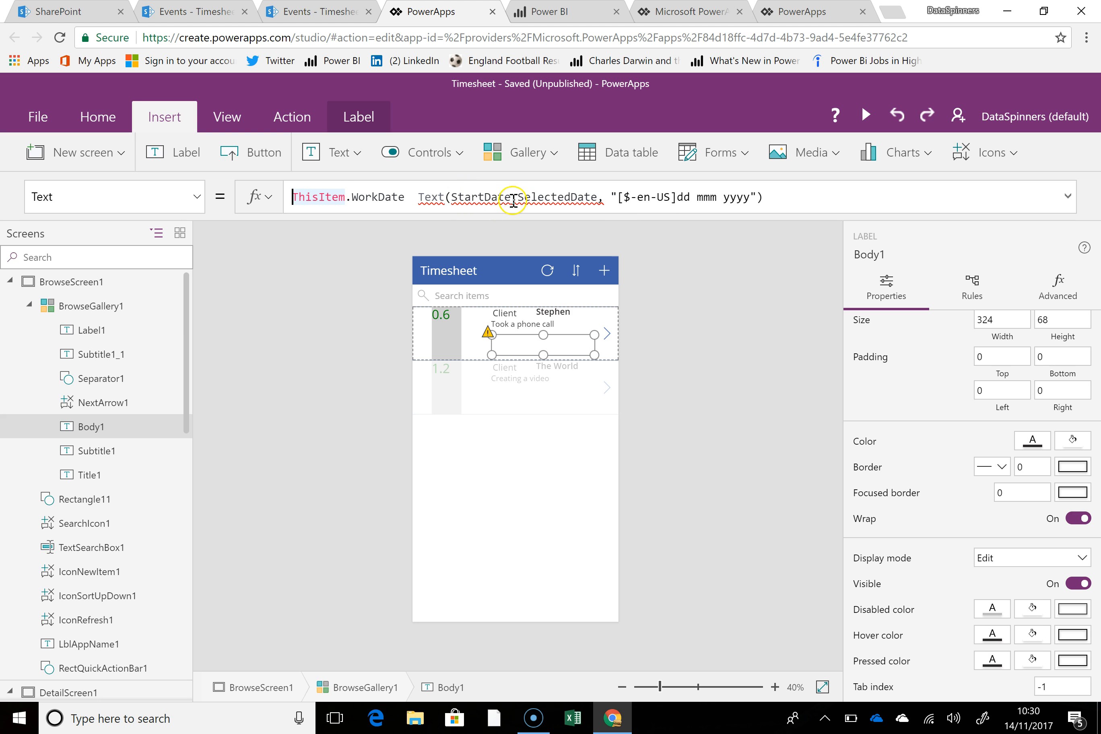
drag(368, 195, 291, 196)
key(ctrl+c)
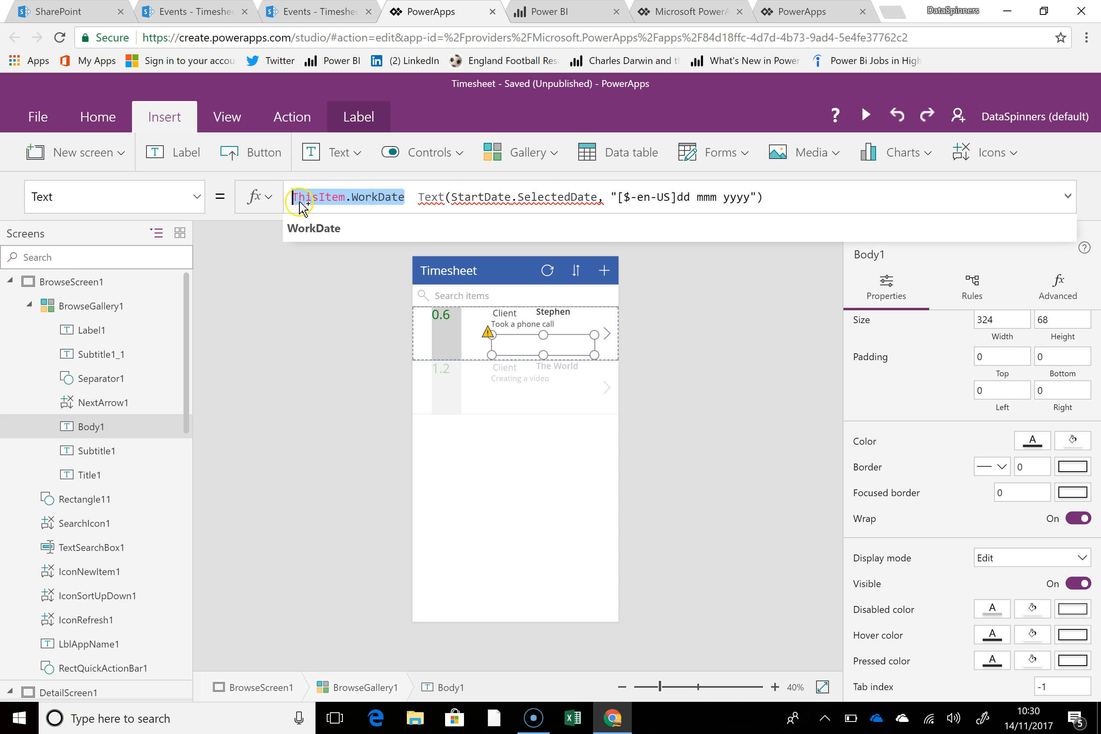
key(BackSpace)
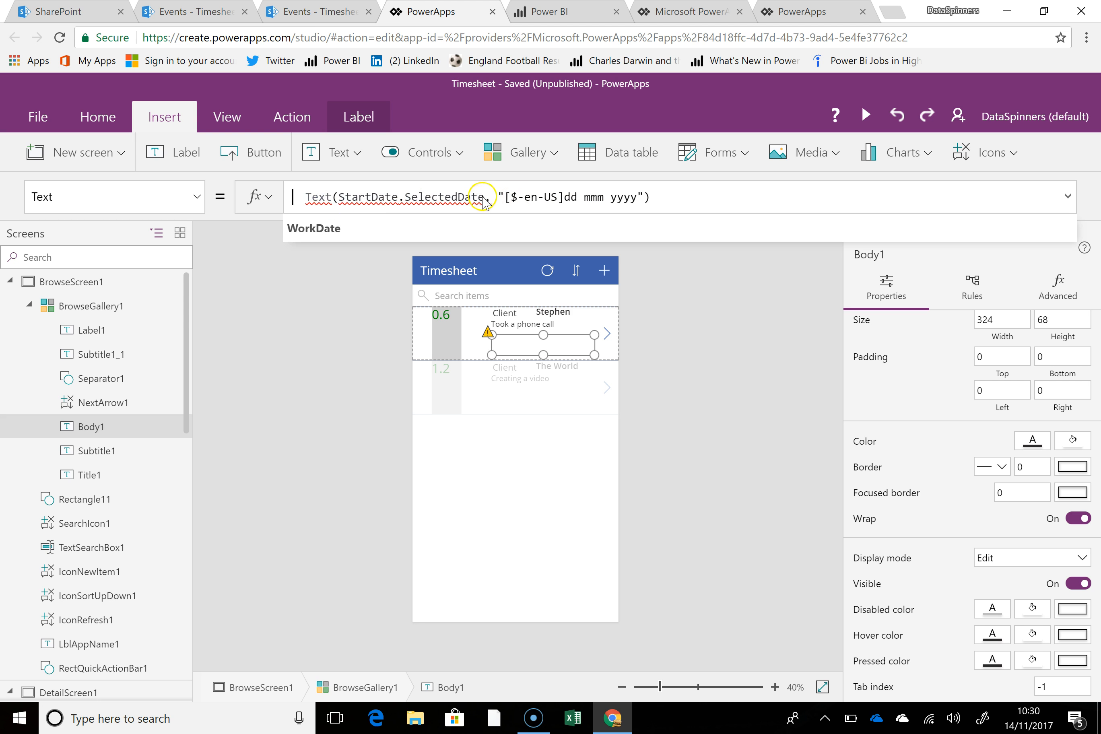
click(485, 196)
drag(484, 196, 337, 196)
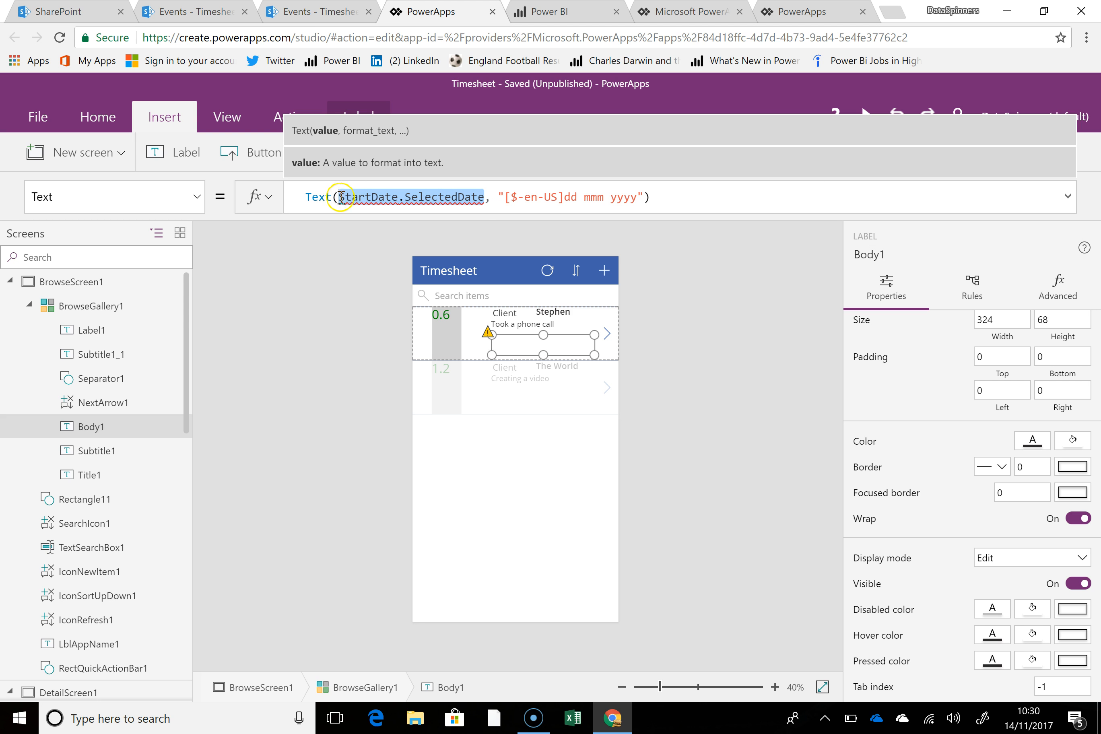
key(ctrl+v)
double_click(309, 195)
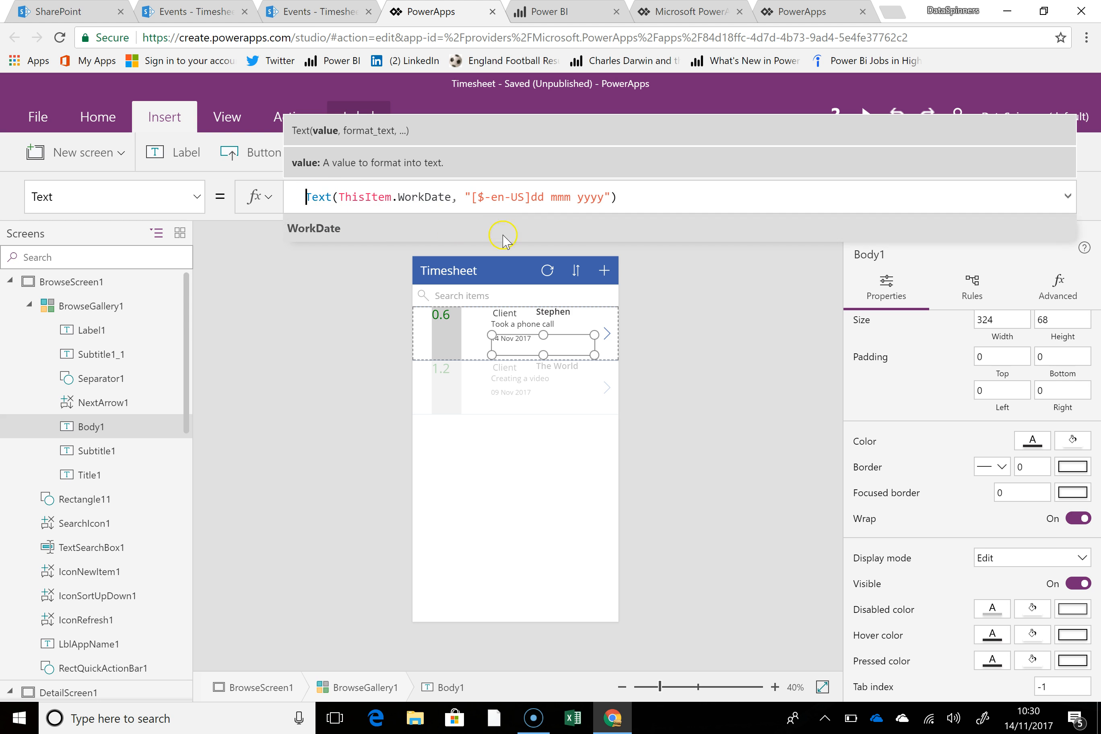
key(BackSpace)
key(BackSpace)
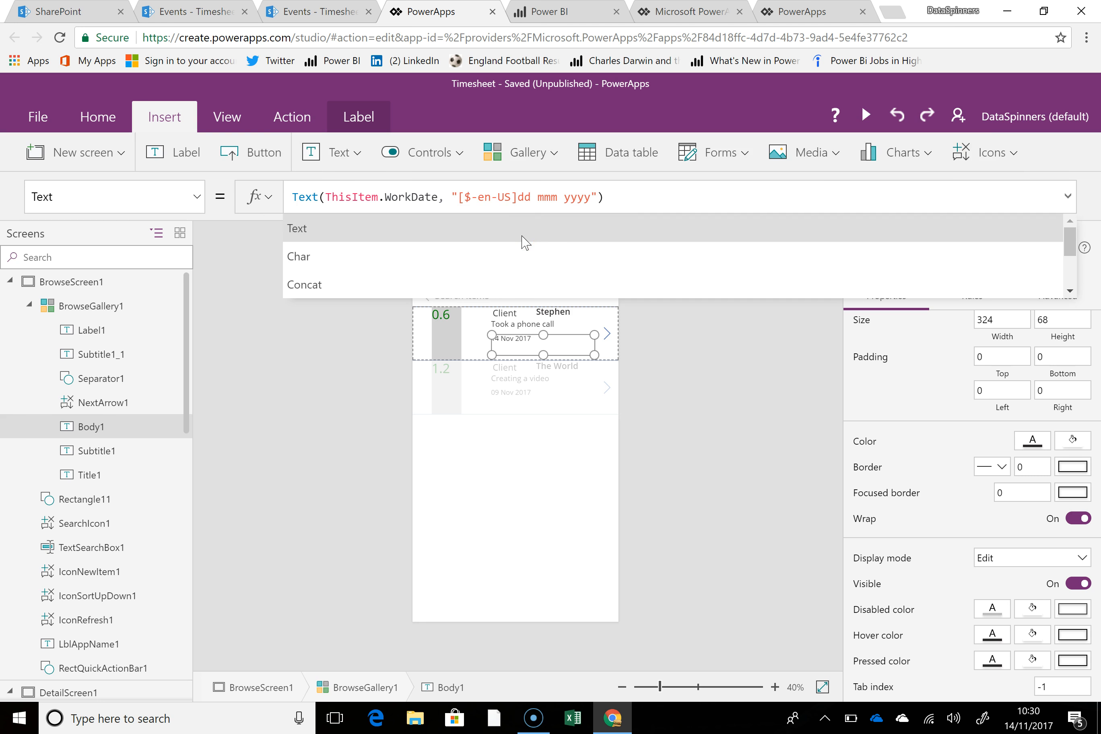
Add the weekday to the work date format, making it "[$-en-US]dddd dd mmm yyyy".
click(526, 198)
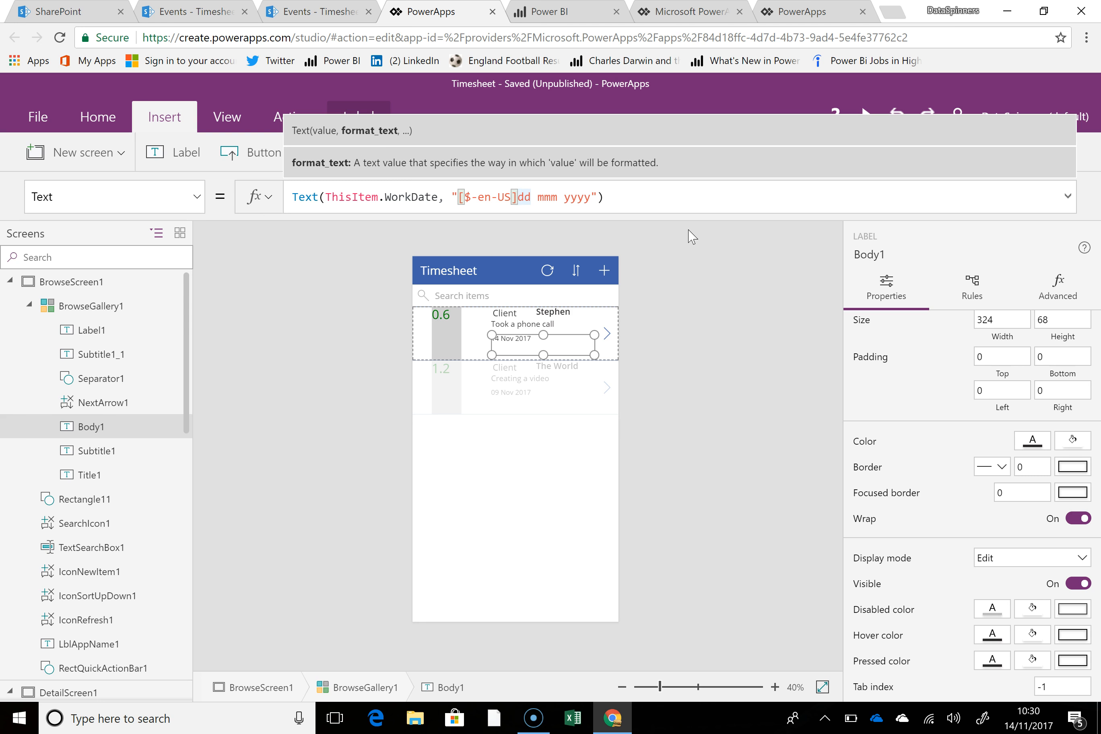
text(dddd dd)
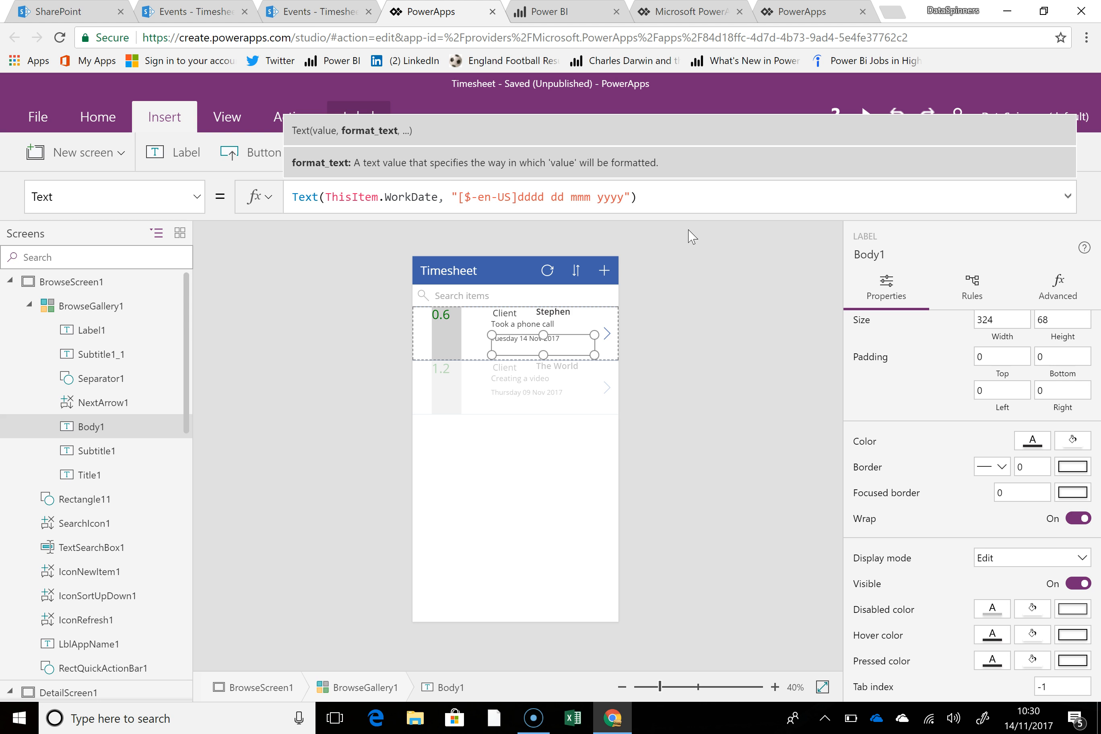
click(523, 379)
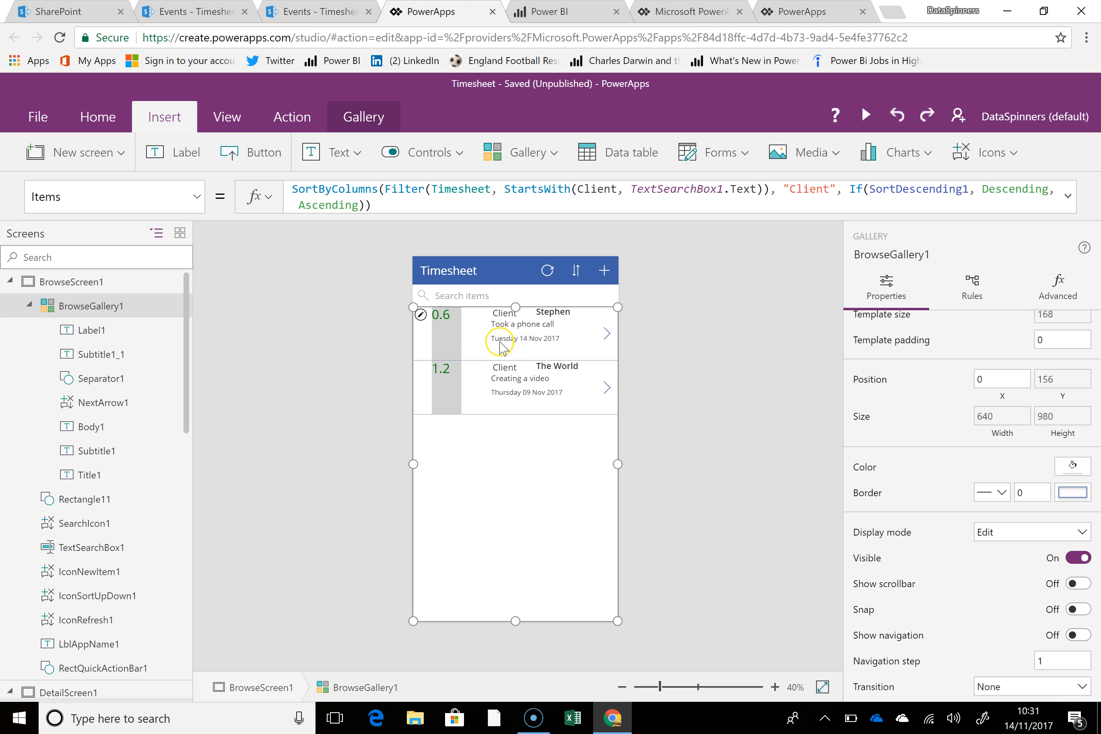
Open the detail screen for the "Took a phone call" entry from the gallery.
click(570, 348)
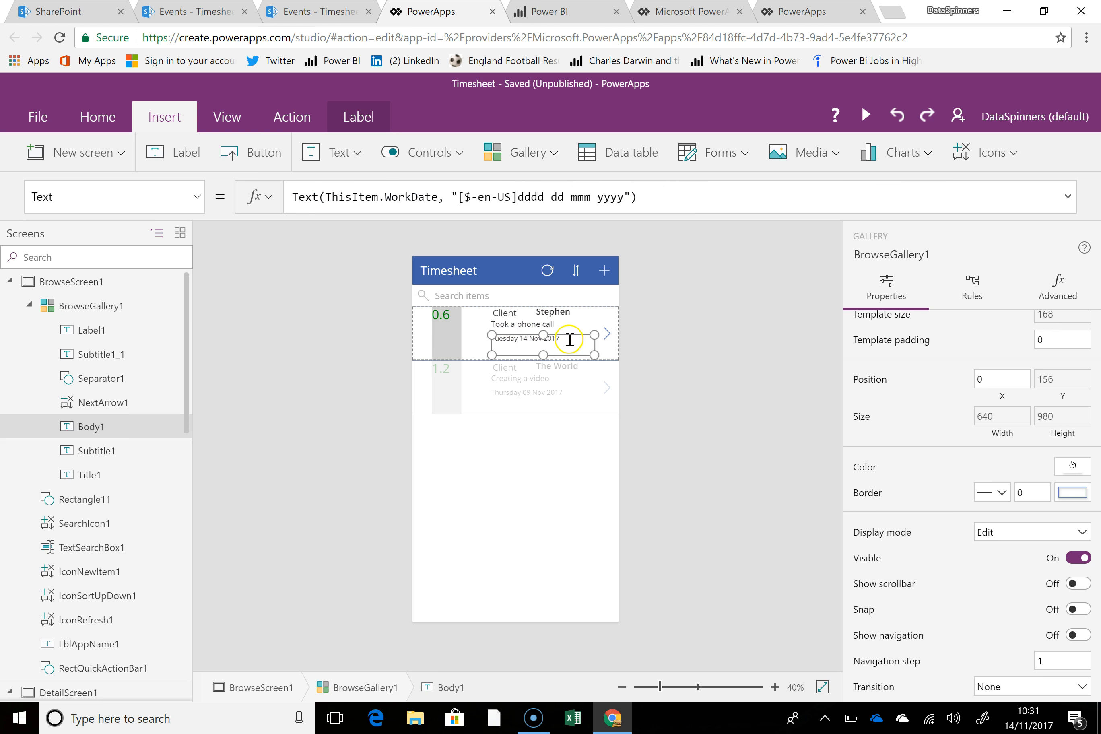
click(607, 335)
alt+click(543, 357)
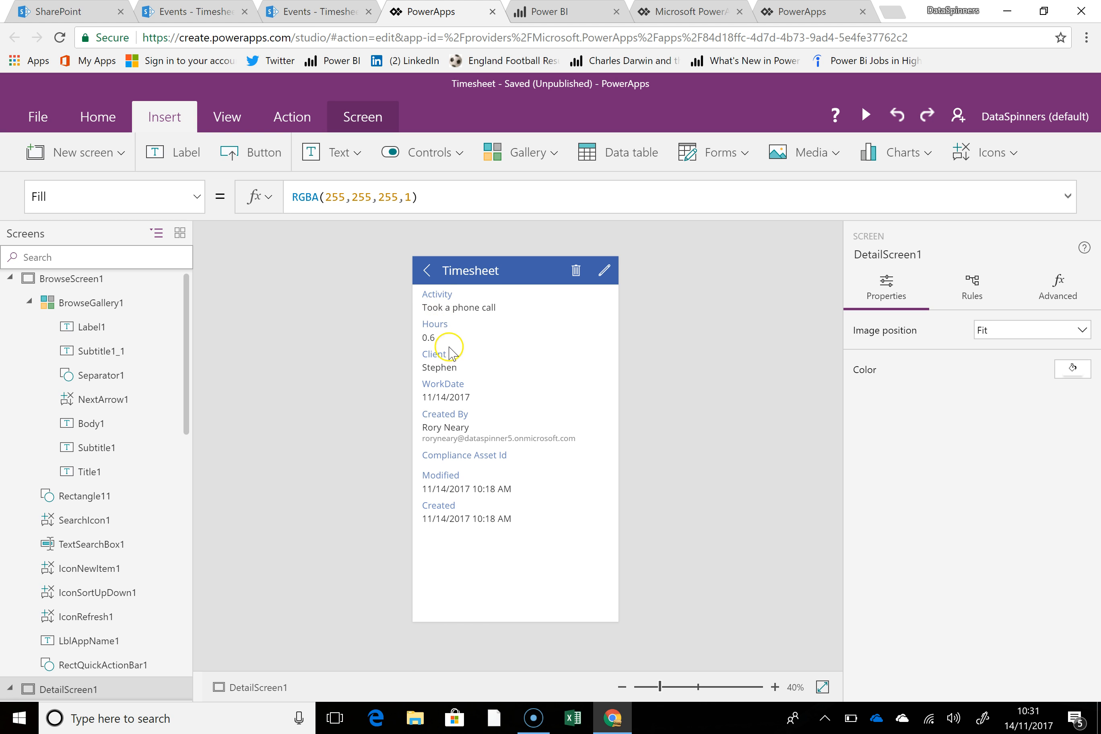
Look for a Text or Value property on the detail screen's WorkDate card.
click(446, 402)
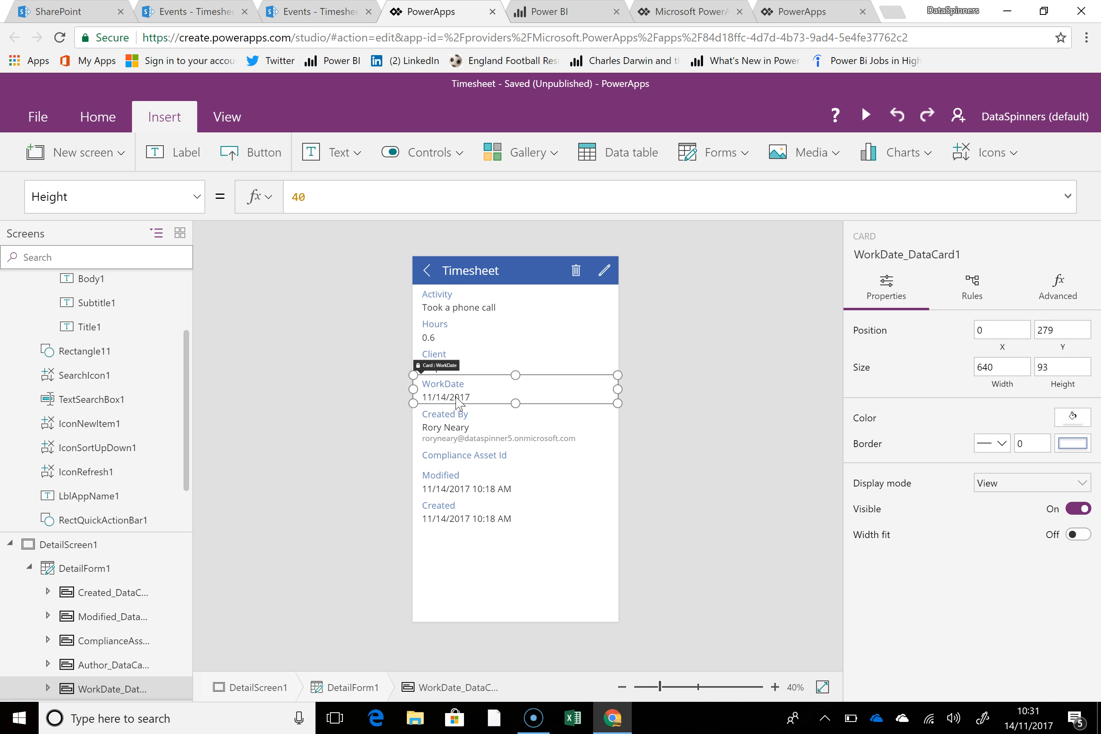
click(196, 198)
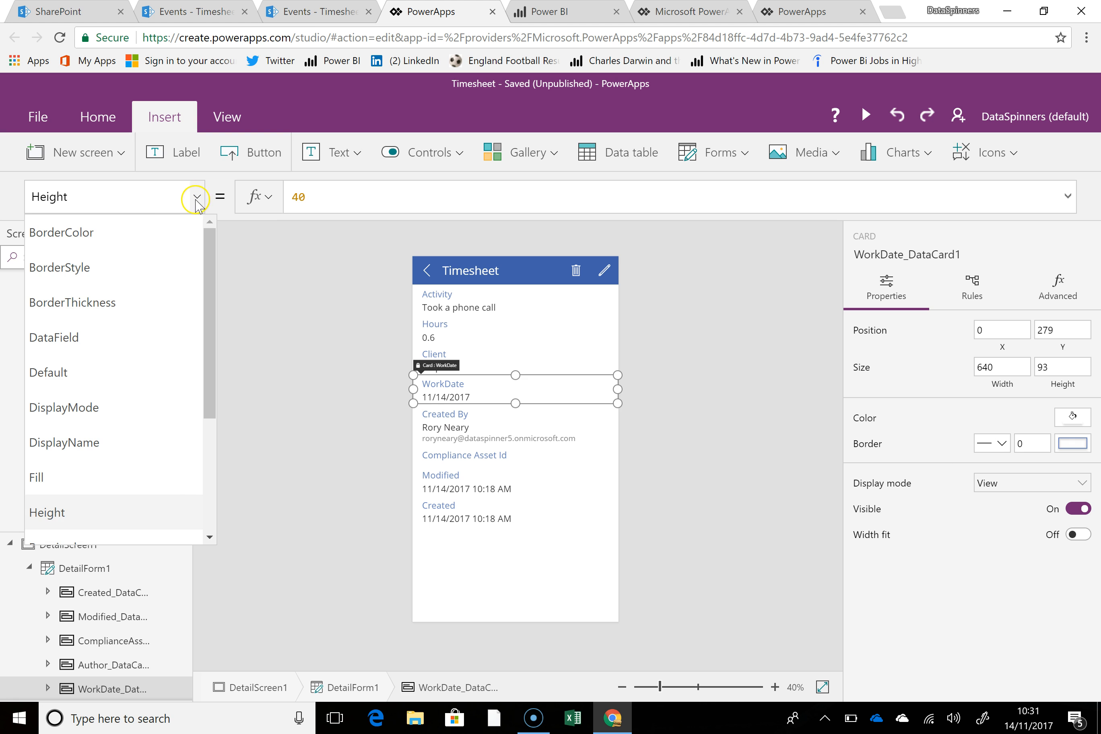
drag(148, 197, 5, 198)
text(text)
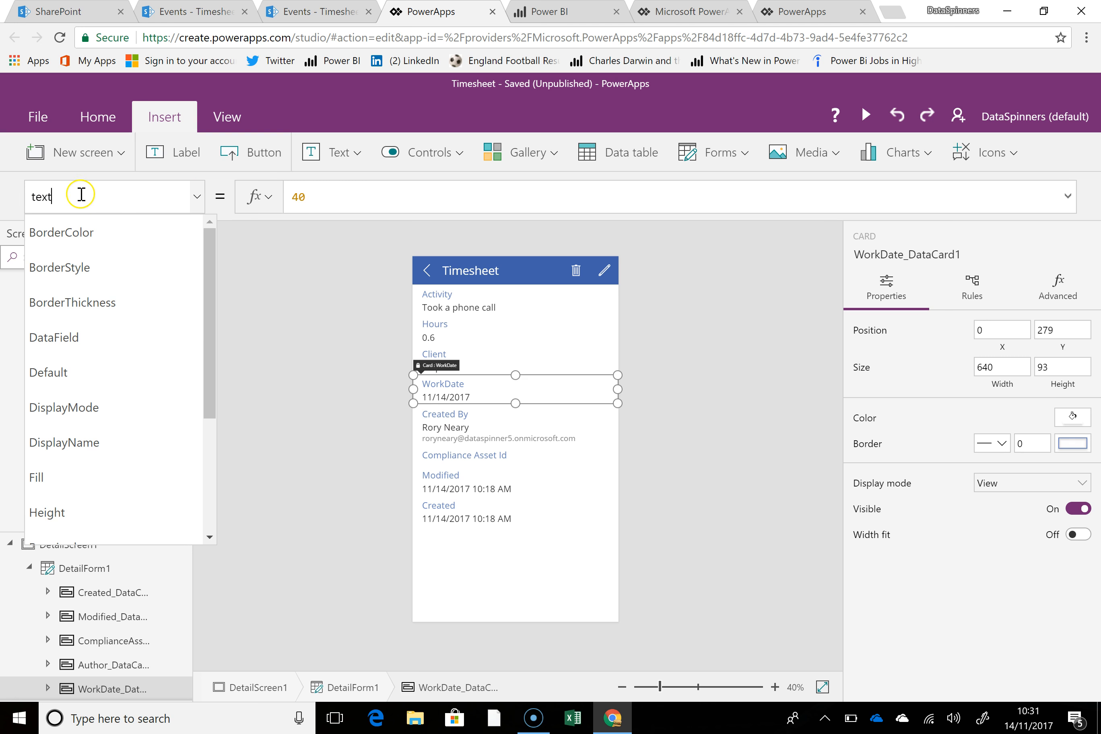
key(ctrl+a)
text(V)
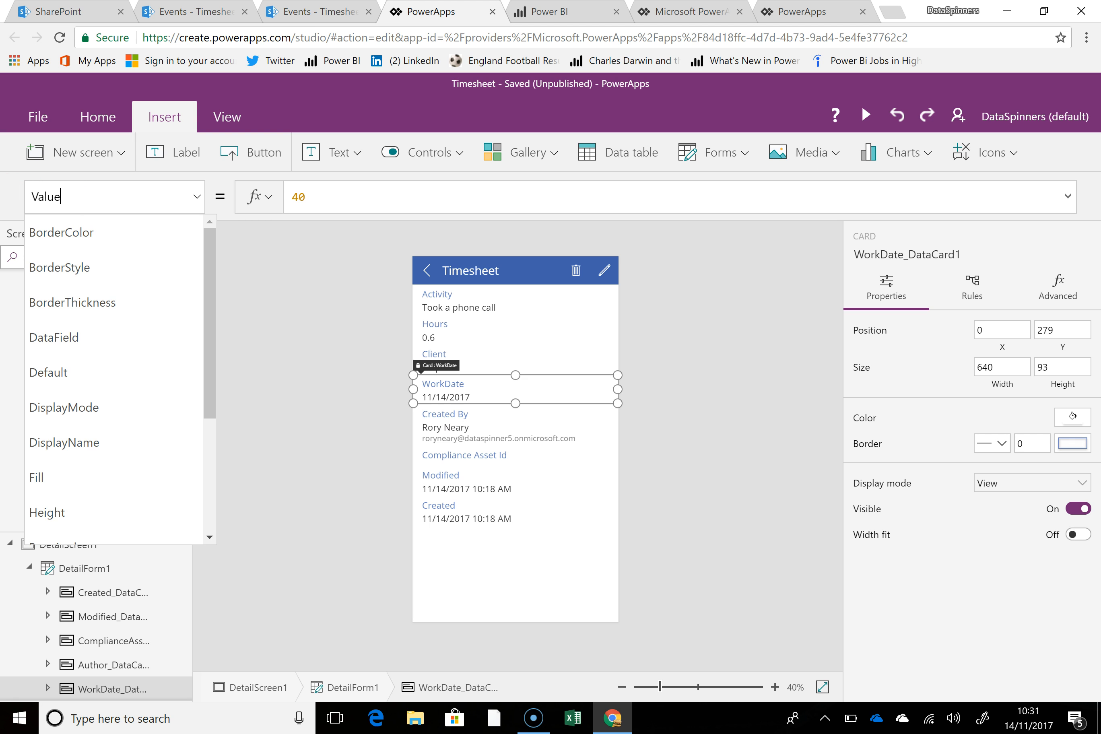
key(Return)
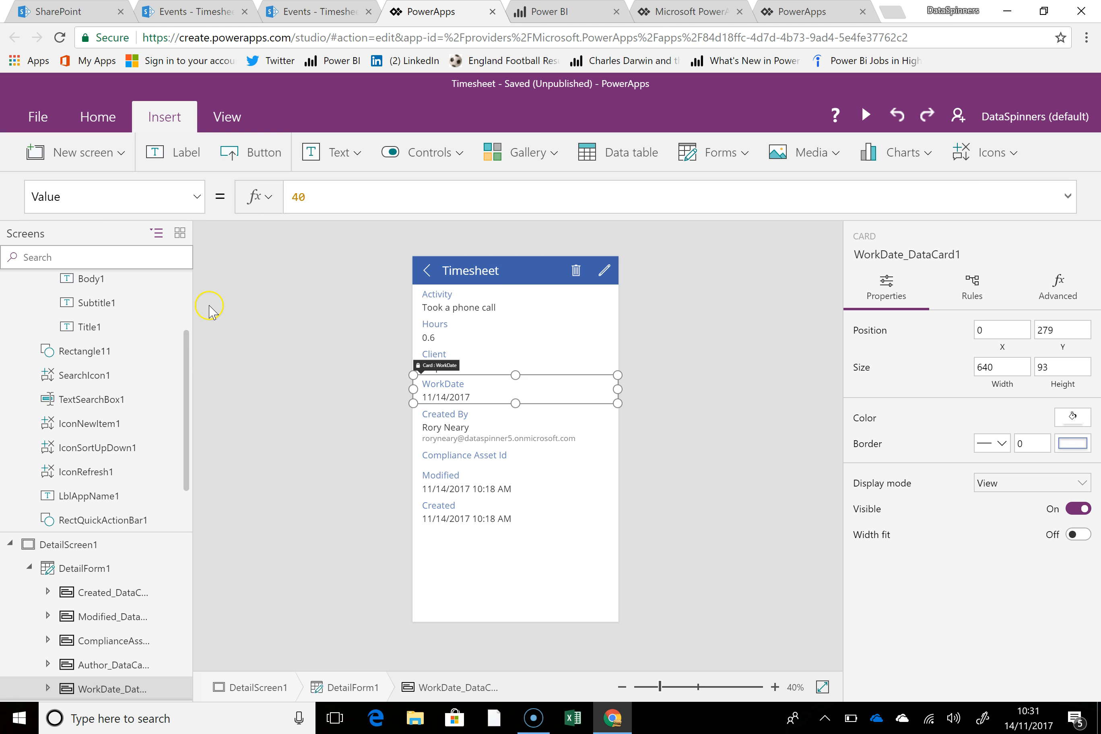
click(189, 196)
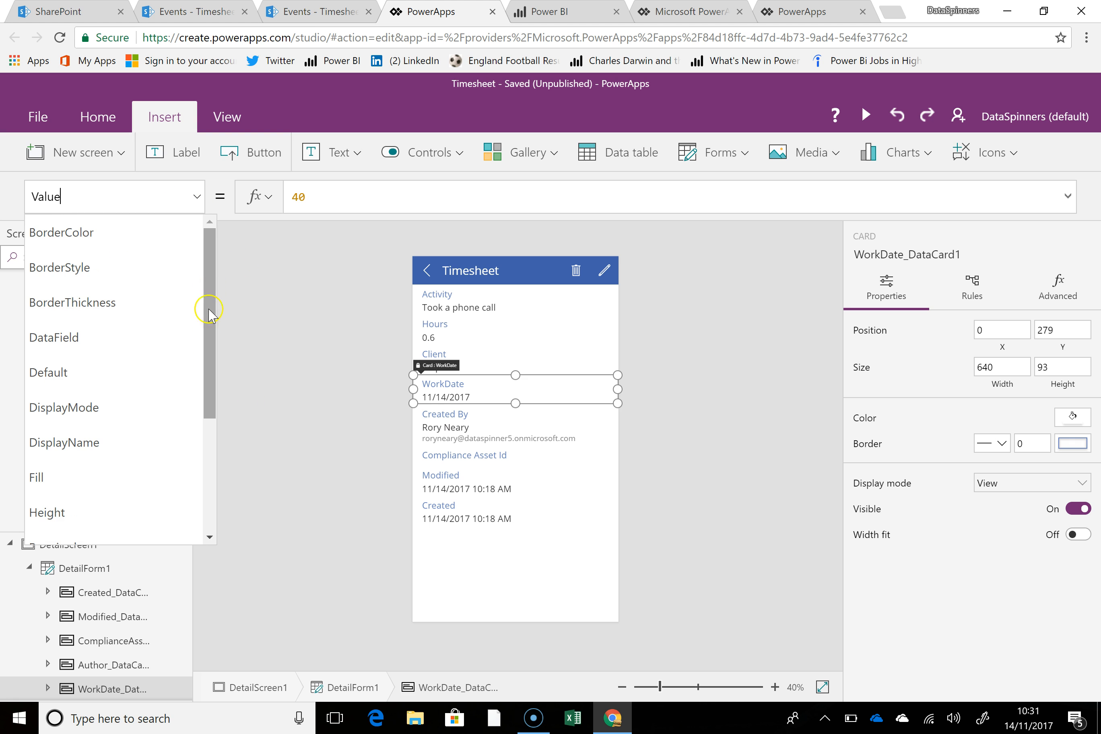
drag(209, 307, 198, 449)
click(342, 347)
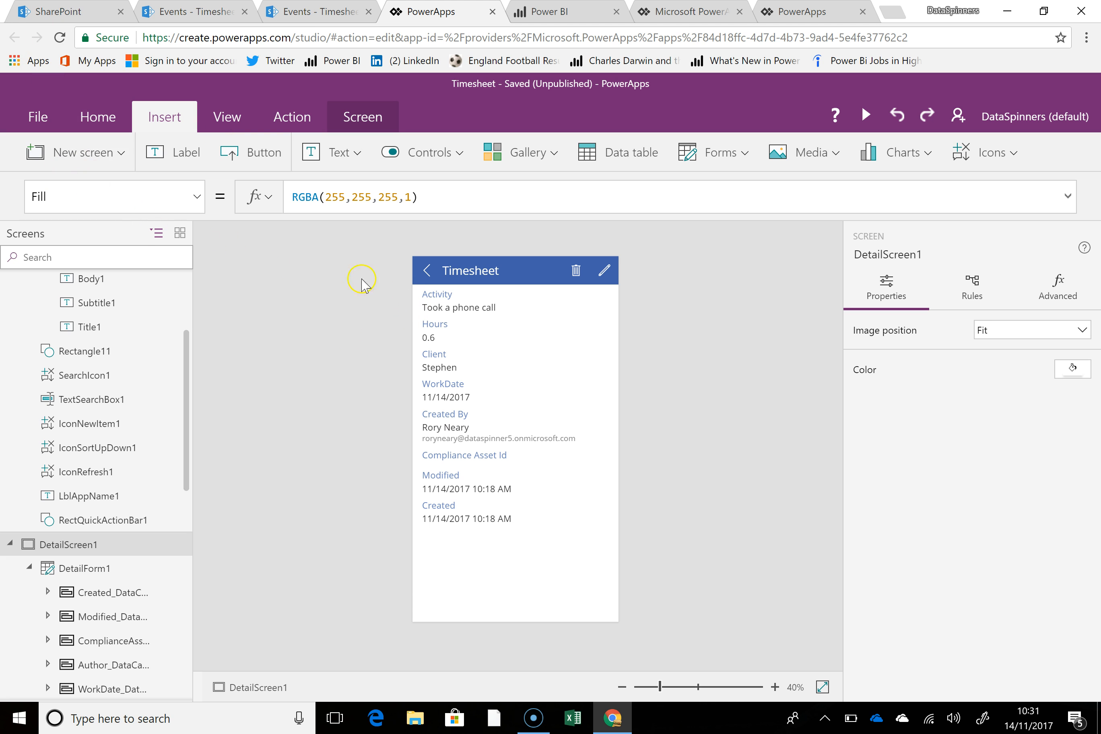
Open the phone call entry for editing and set its WorkDate to 6 November 2017.
click(603, 271)
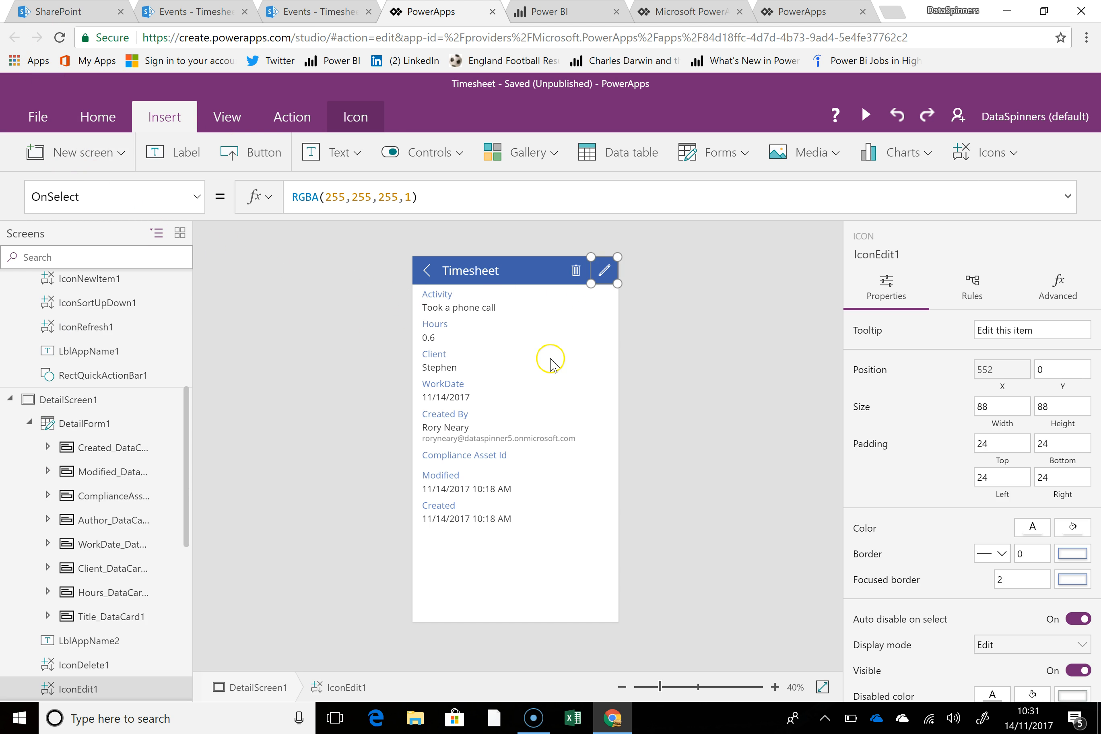
alt+click(605, 271)
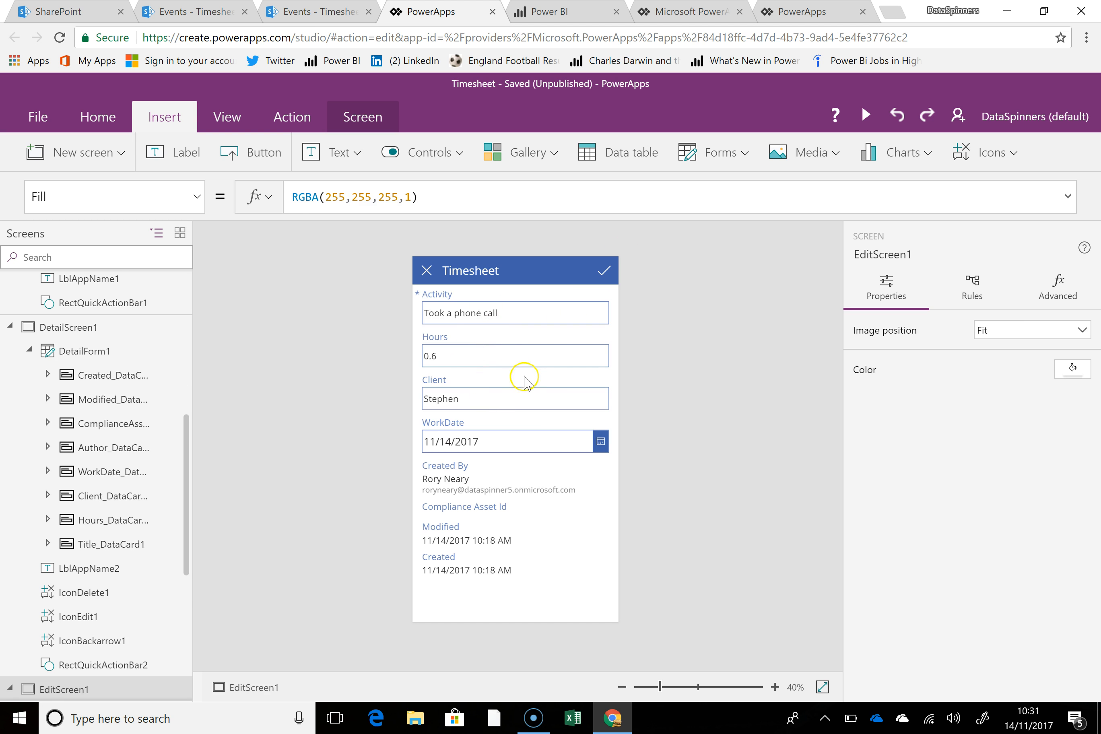
click(602, 448)
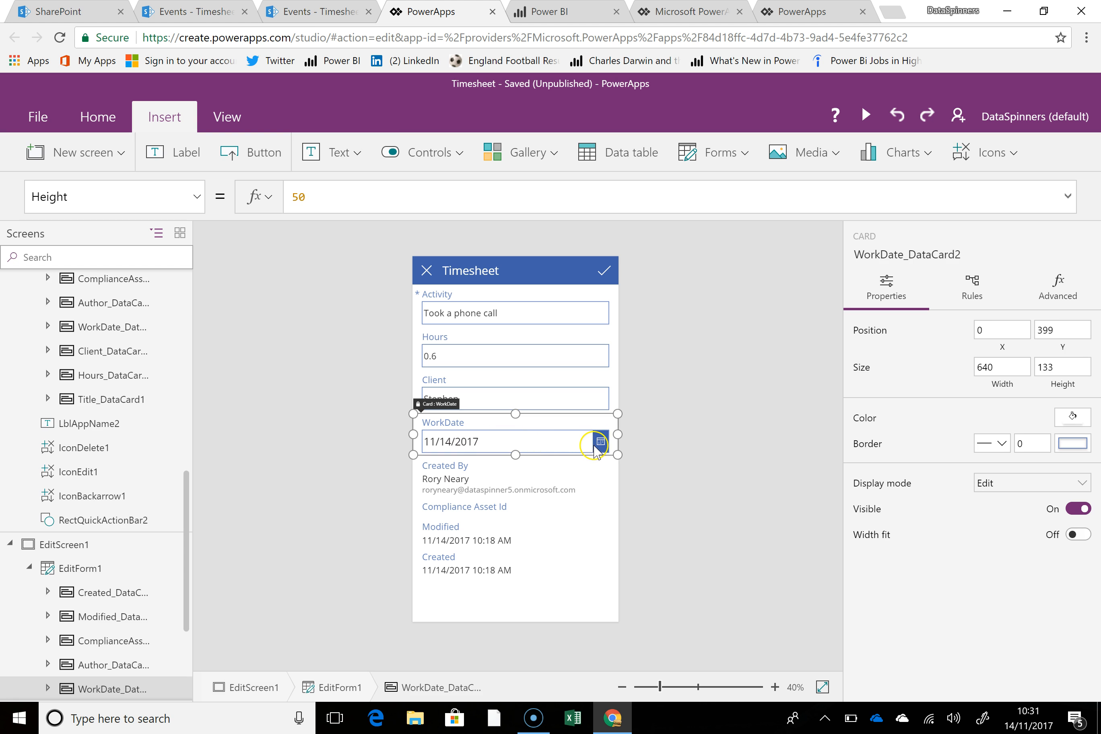
click(601, 445)
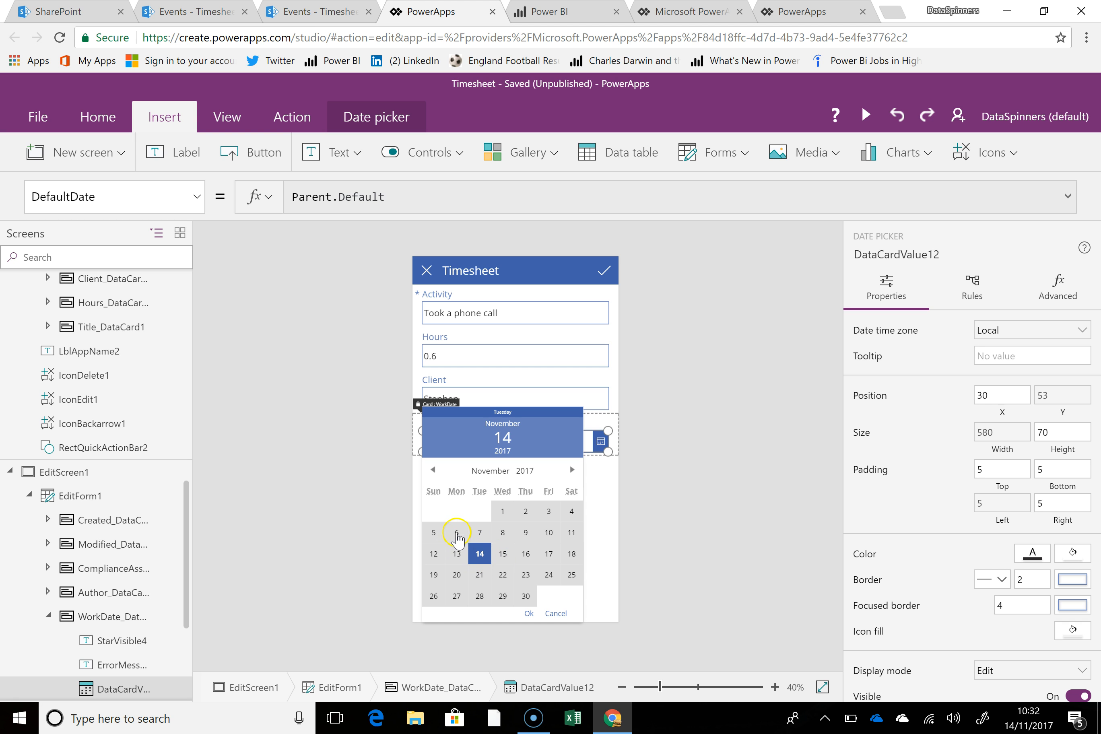
click(457, 533)
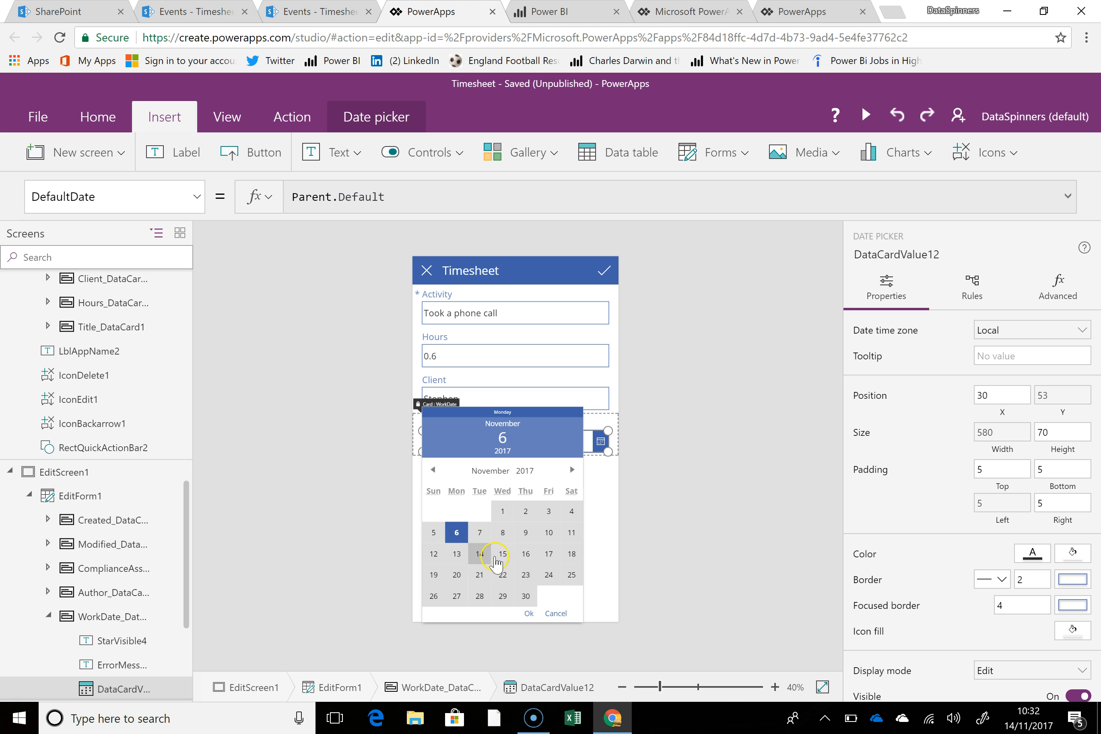
click(529, 613)
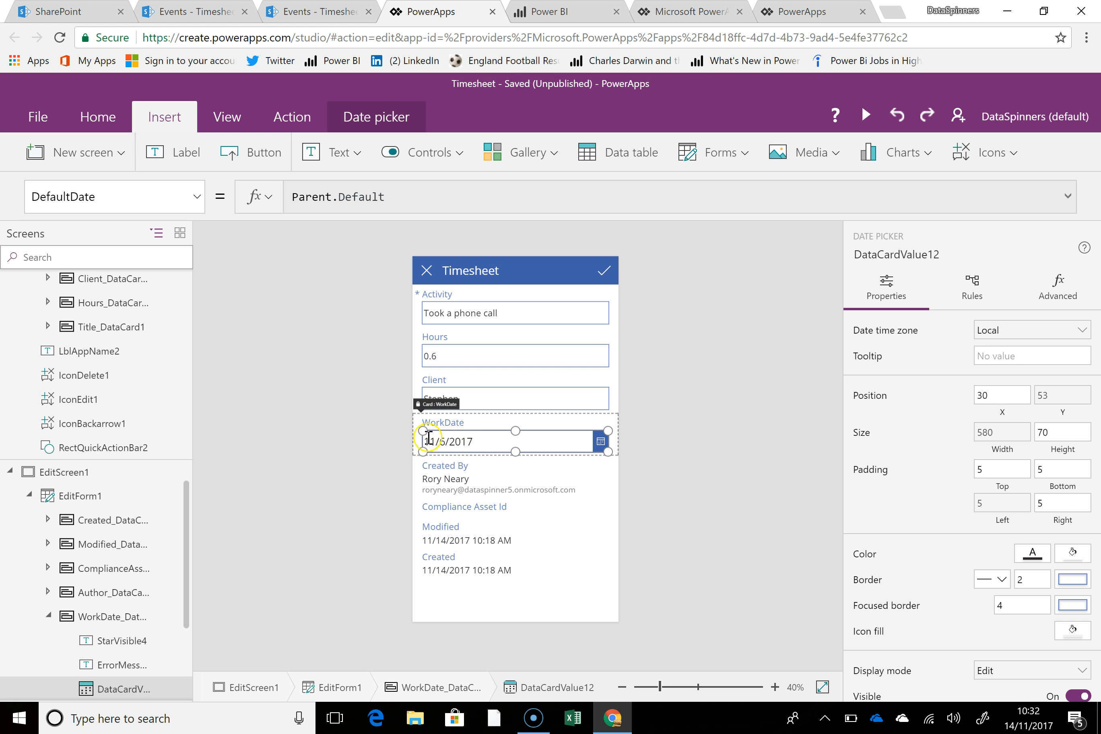
click(498, 447)
Submit the edited phone call entry and return to the browse screen's list.
click(604, 270)
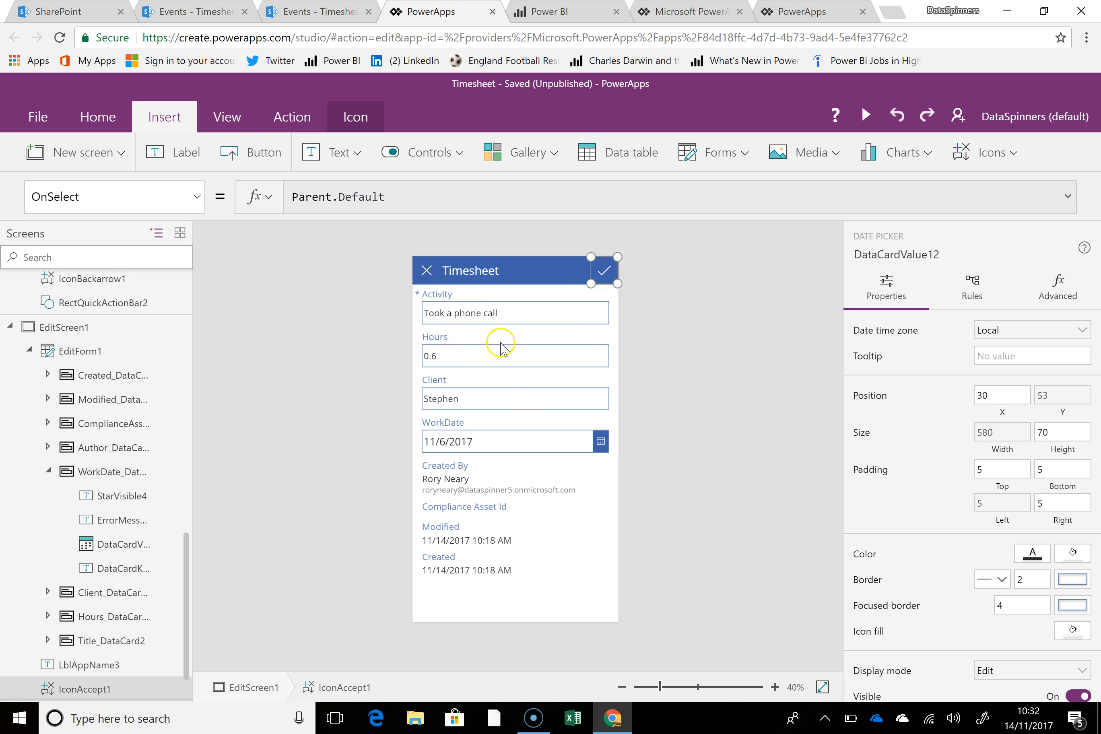
alt+click(592, 279)
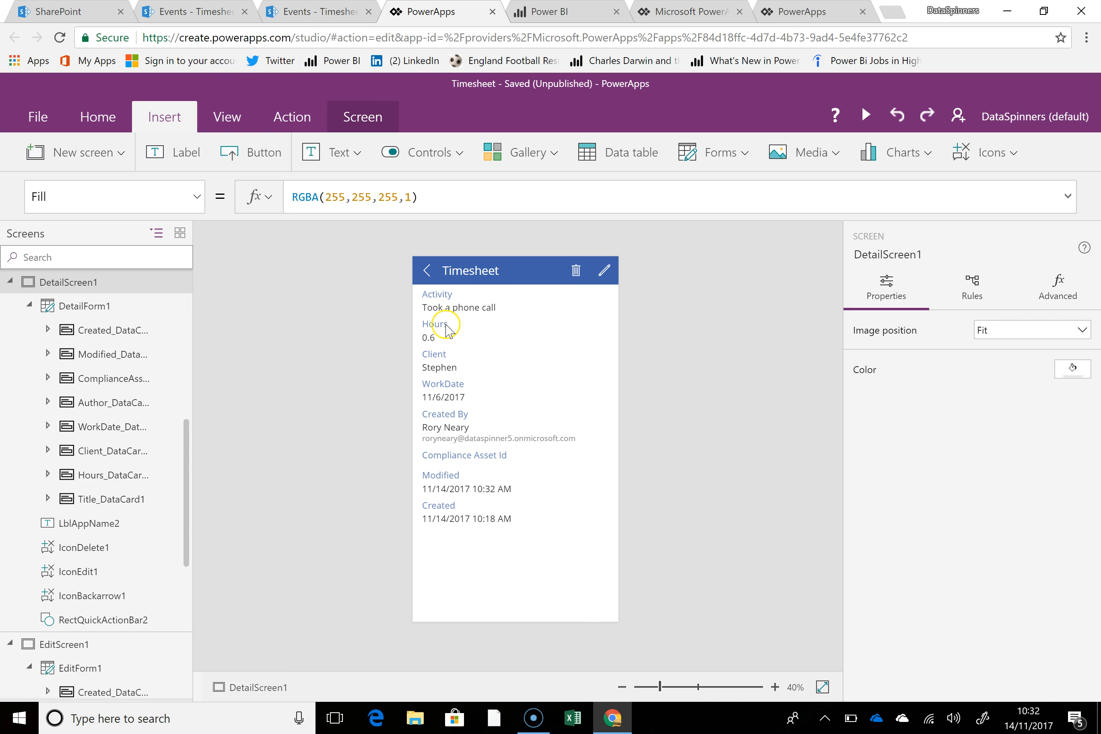
click(427, 274)
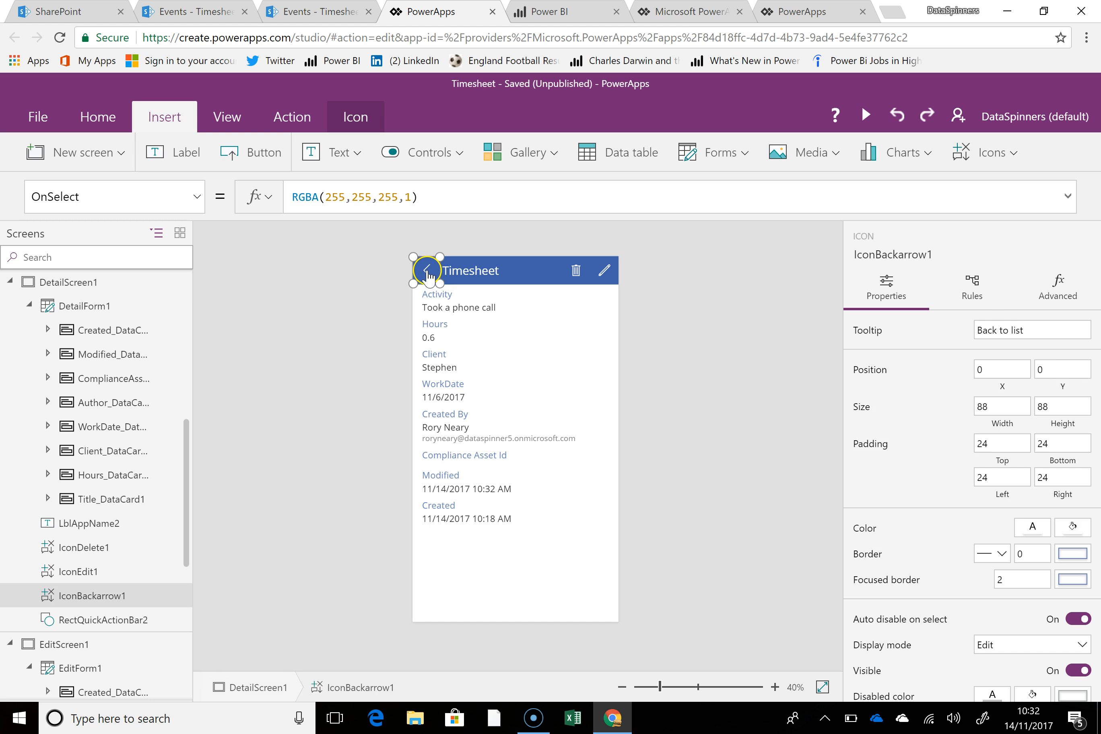
alt+click(428, 273)
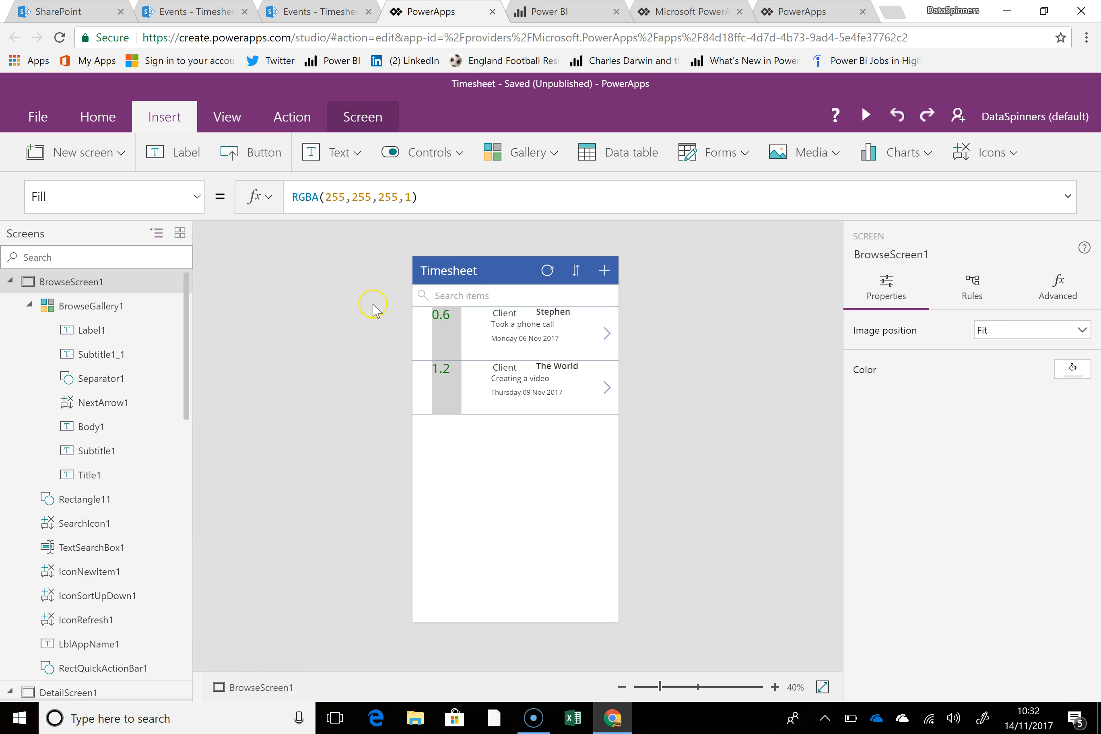
Create a new timesheet entry and enter "Doing the shopping" as its activity.
click(605, 275)
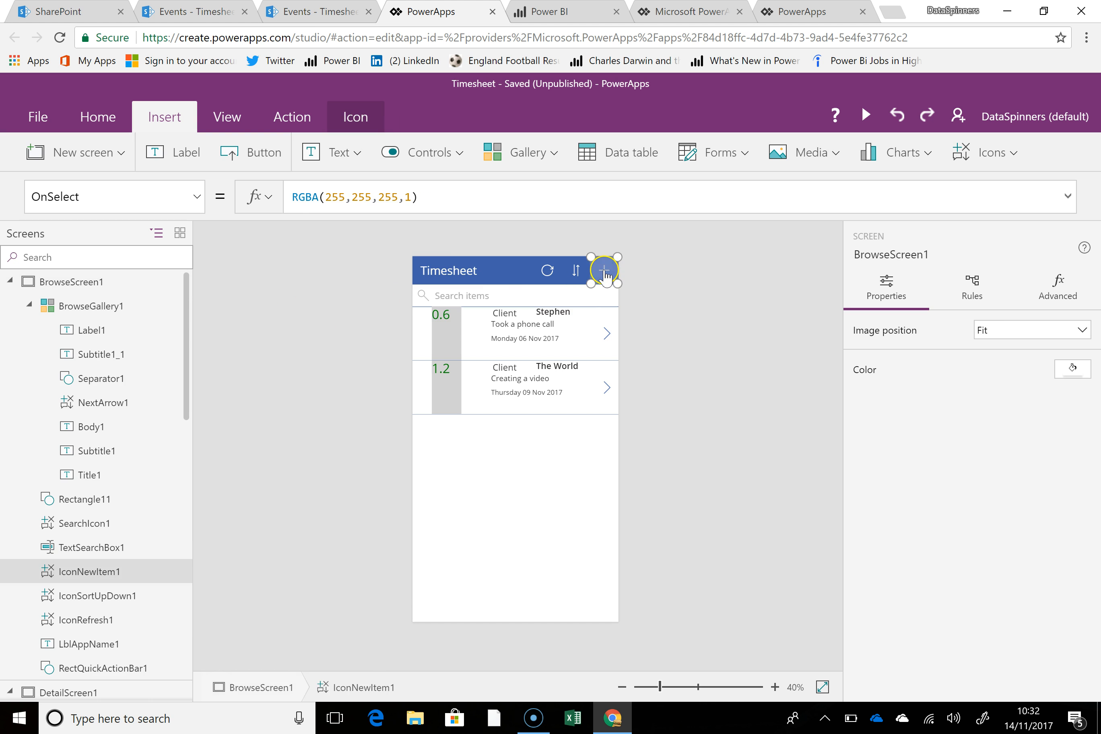
alt+click(605, 274)
click(488, 315)
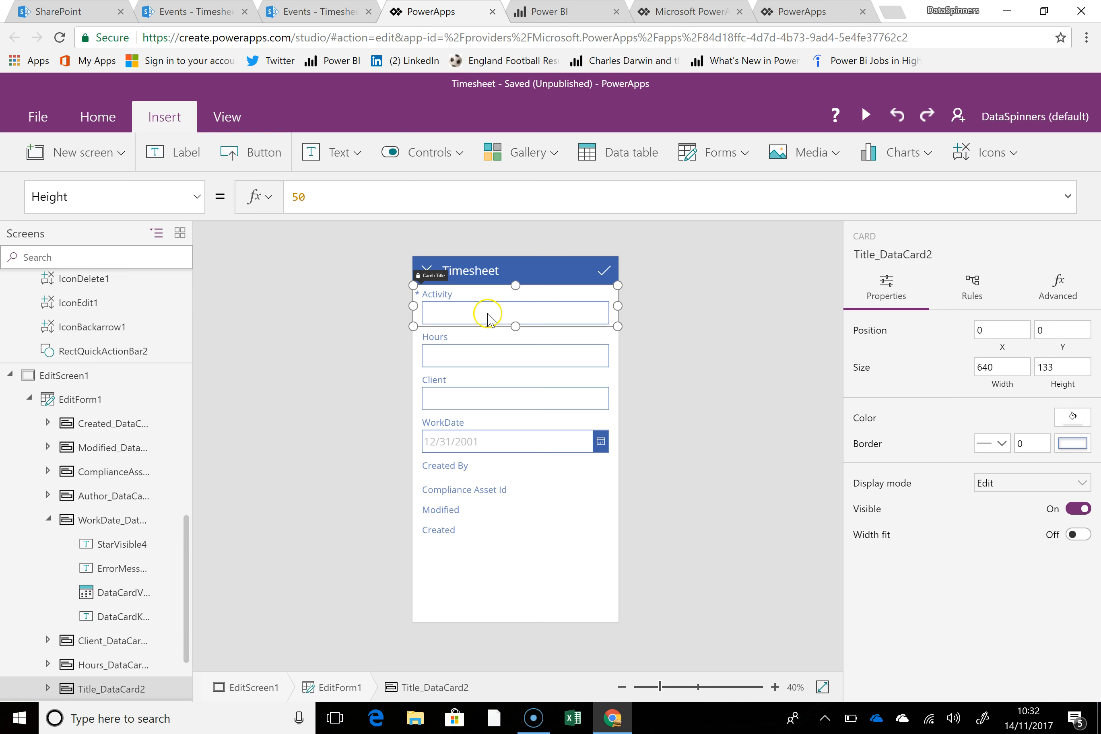
click(486, 315)
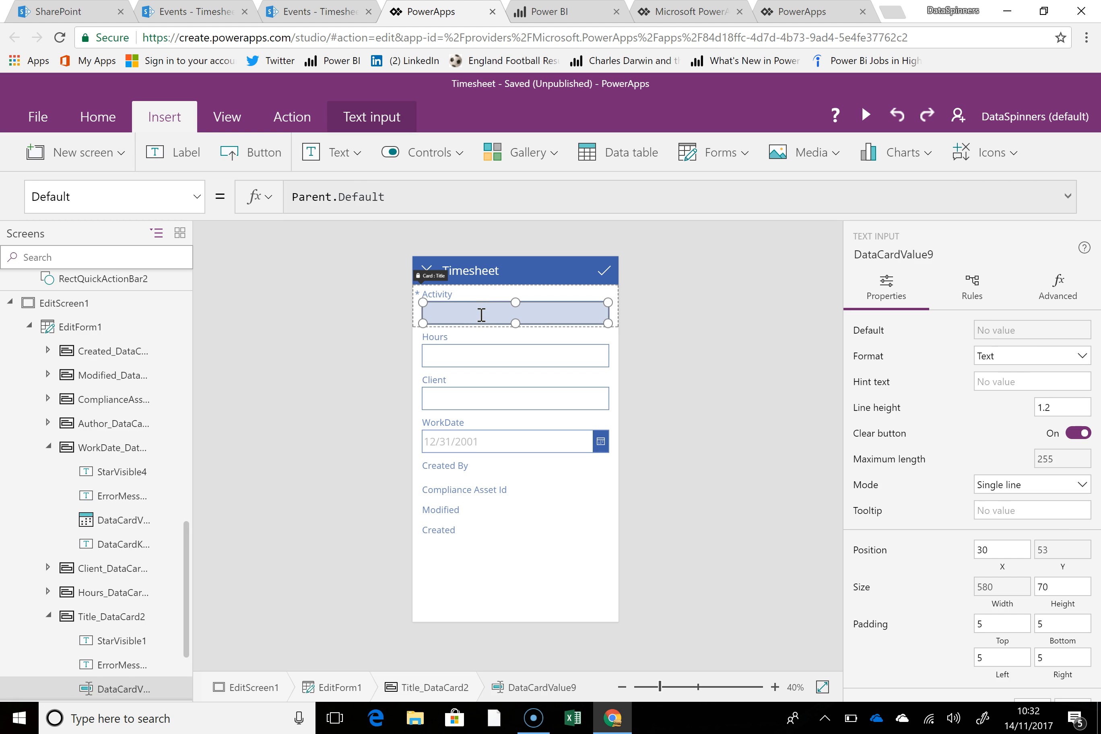
text(Doing the shopping)
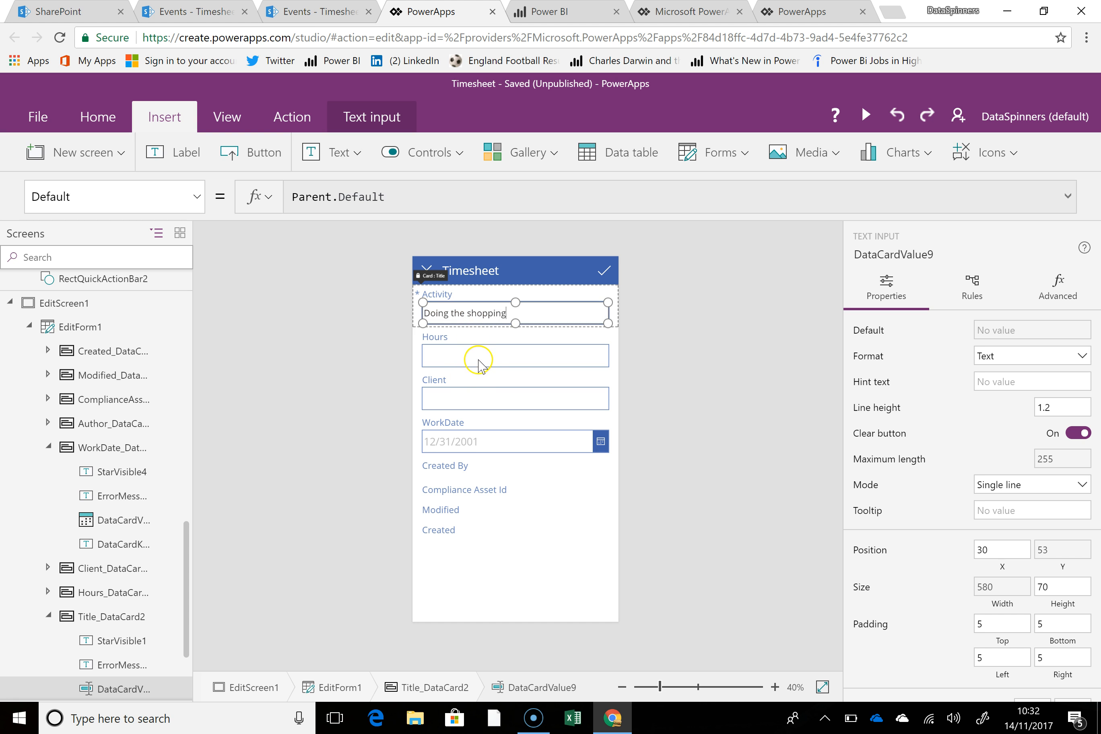
Set the new entry's hours to 2.5 and its client to Home.
click(478, 361)
click(478, 360)
text(2.5)
click(477, 399)
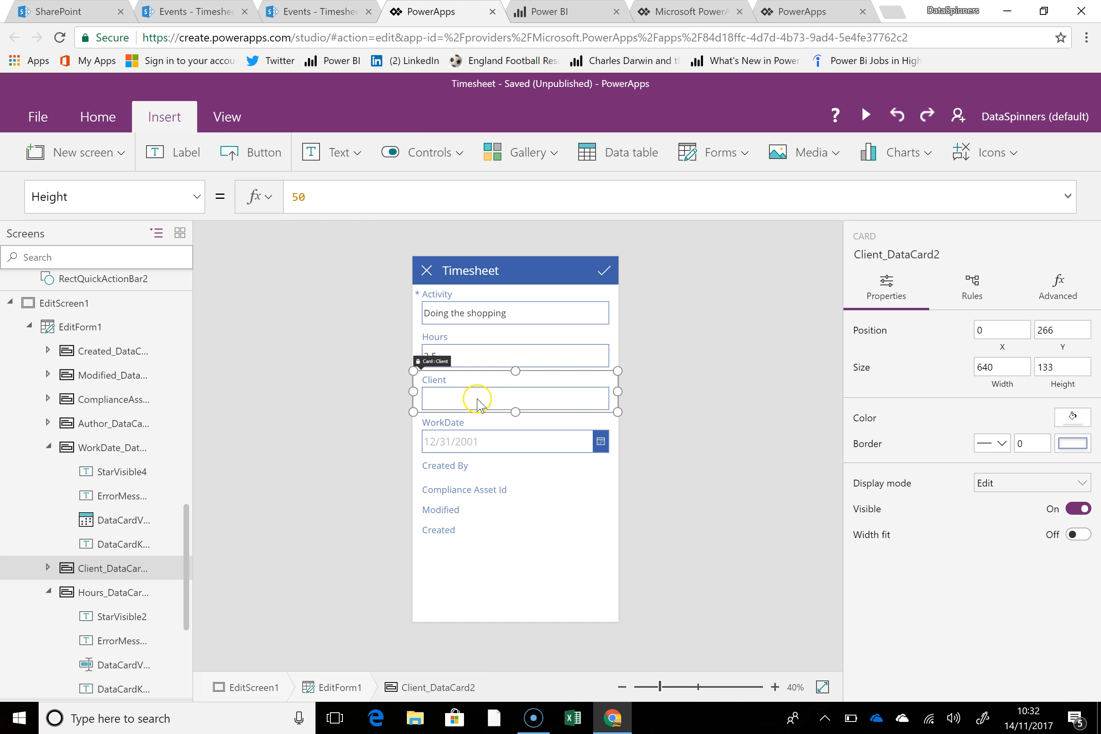
click(477, 398)
click(478, 399)
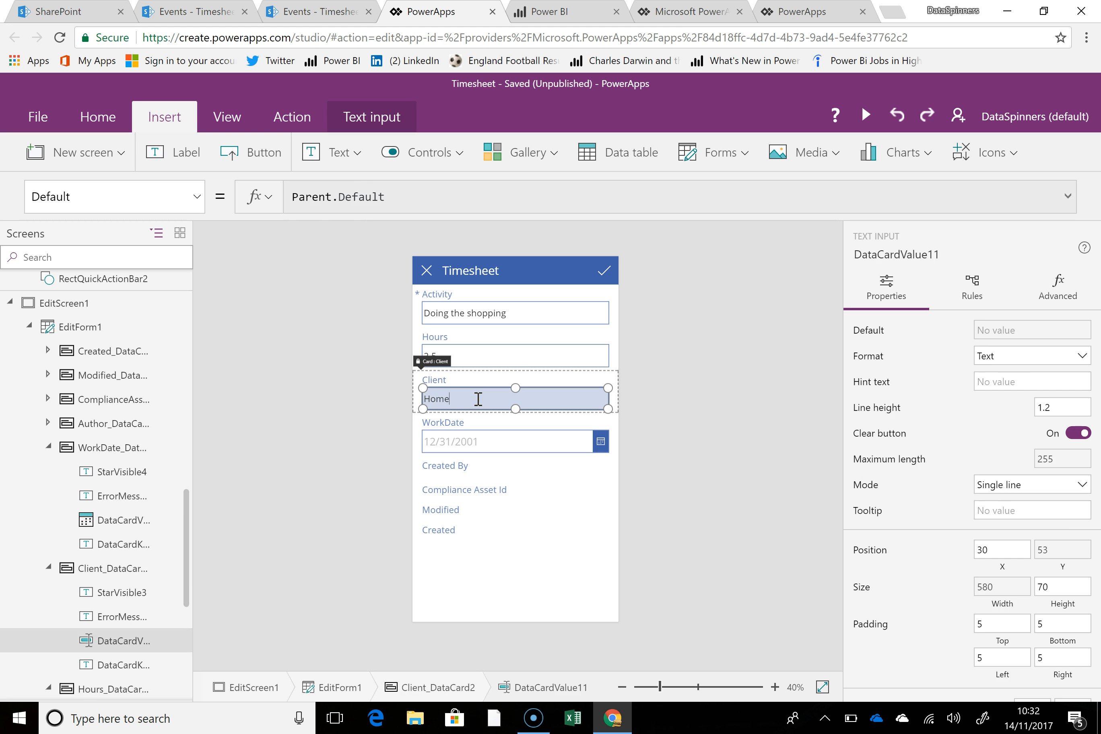
click(484, 362)
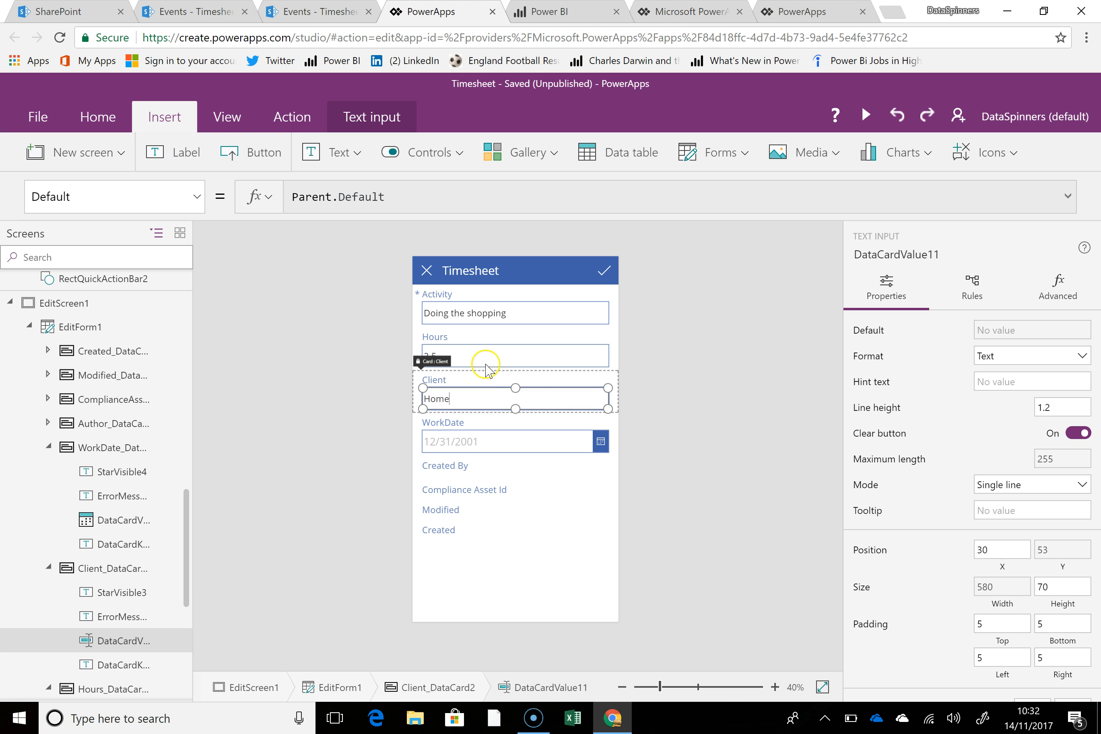
click(521, 315)
click(523, 357)
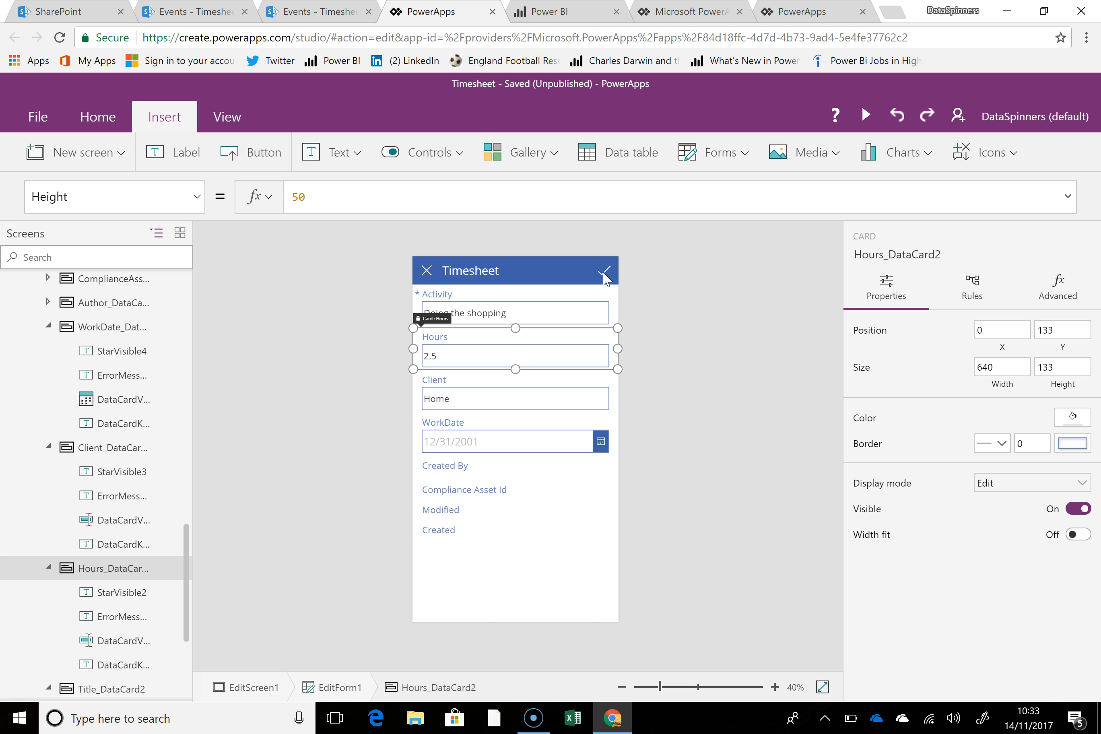
Submit the new shopping entry to the Timesheet list.
click(604, 273)
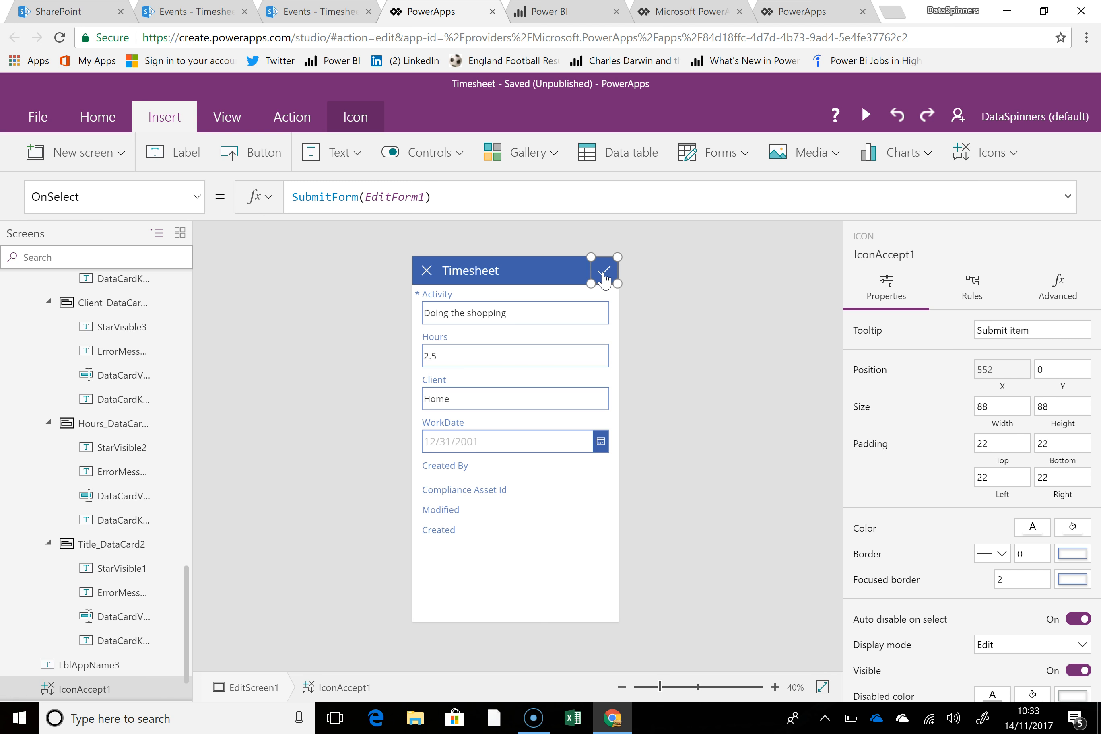
alt+click(603, 274)
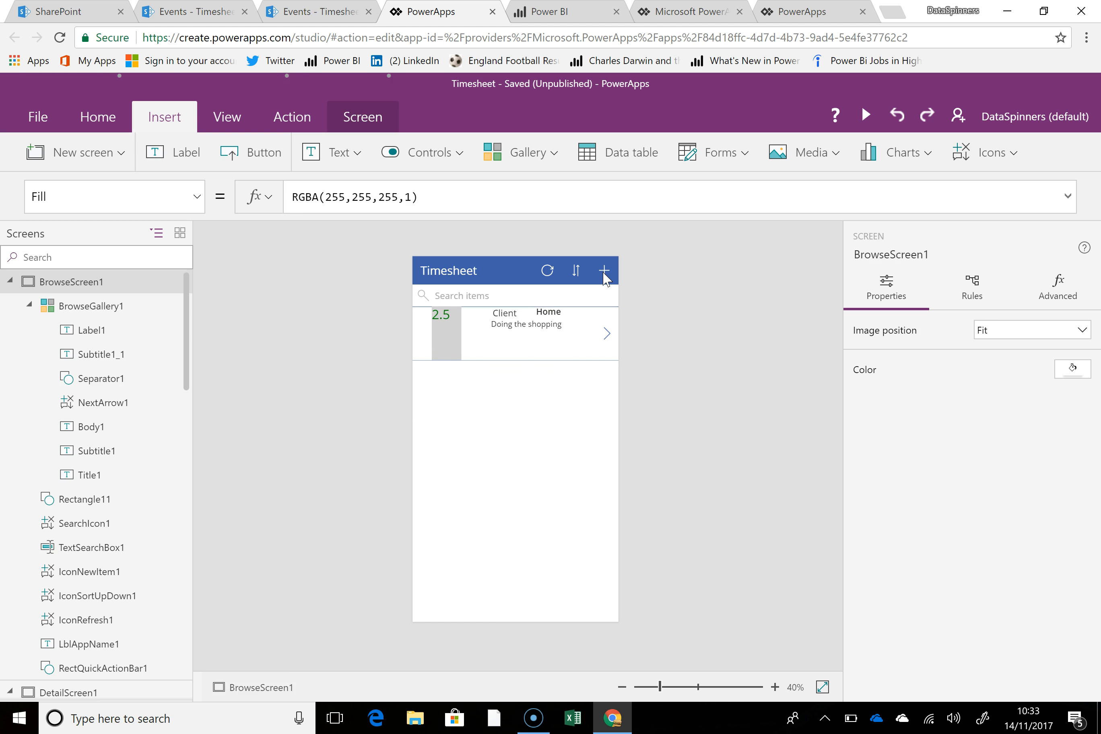
click(535, 326)
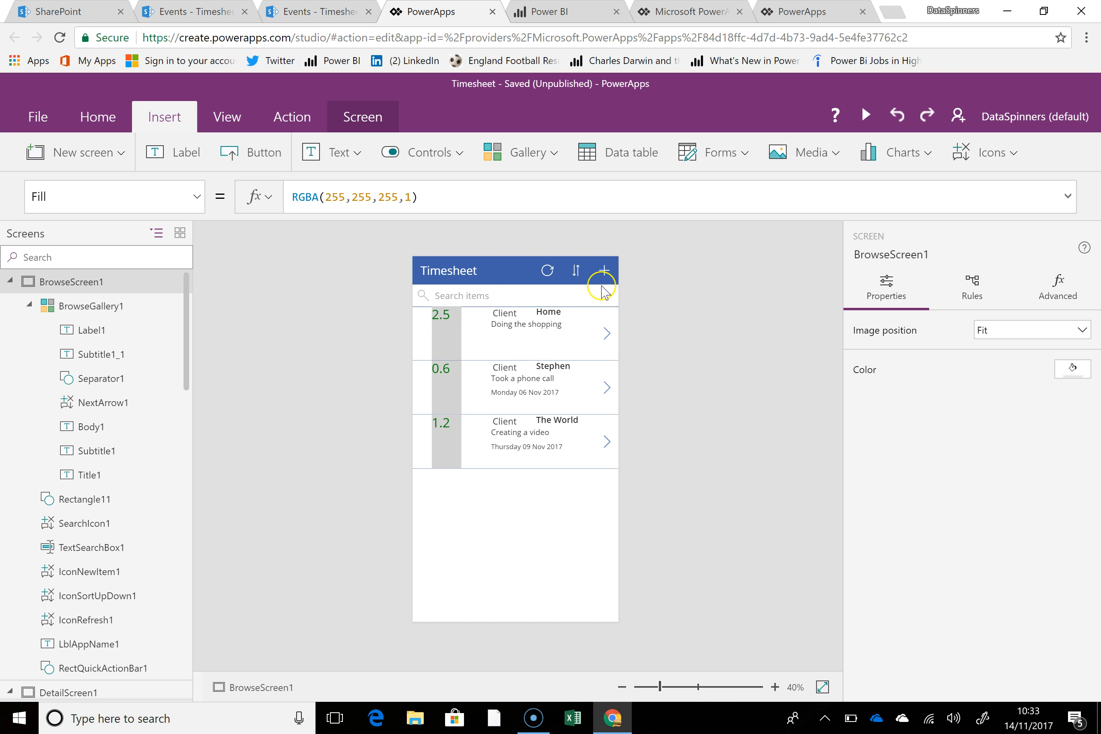
click(604, 271)
alt+click(604, 272)
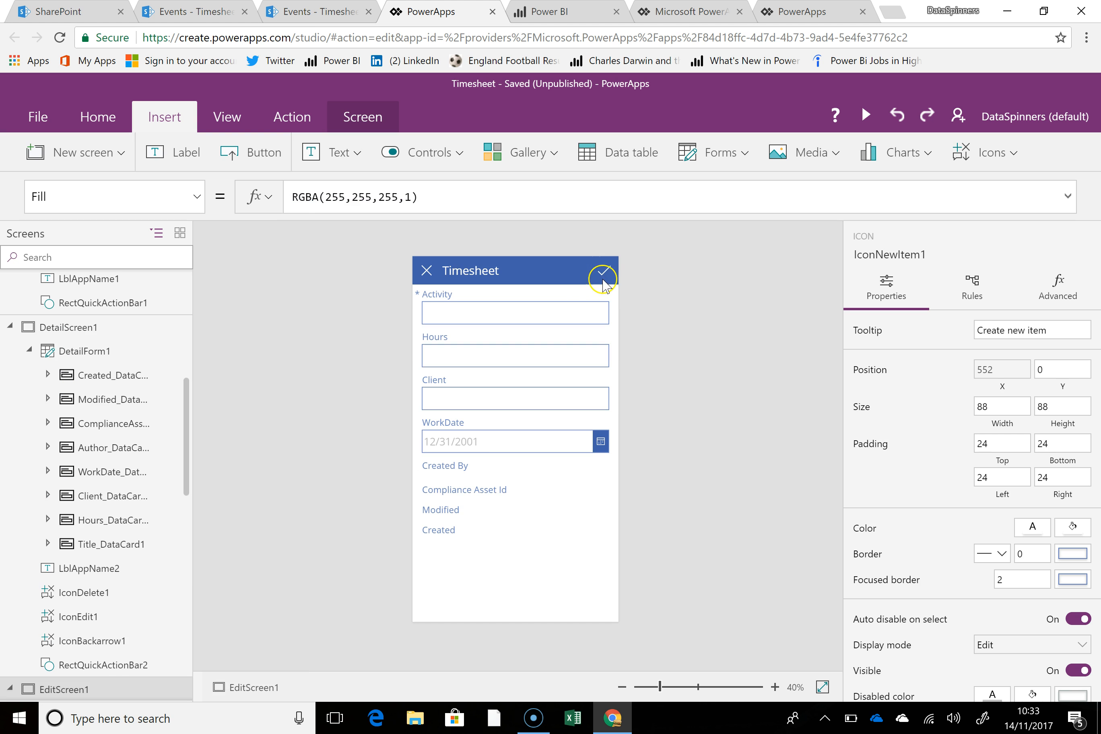
click(425, 278)
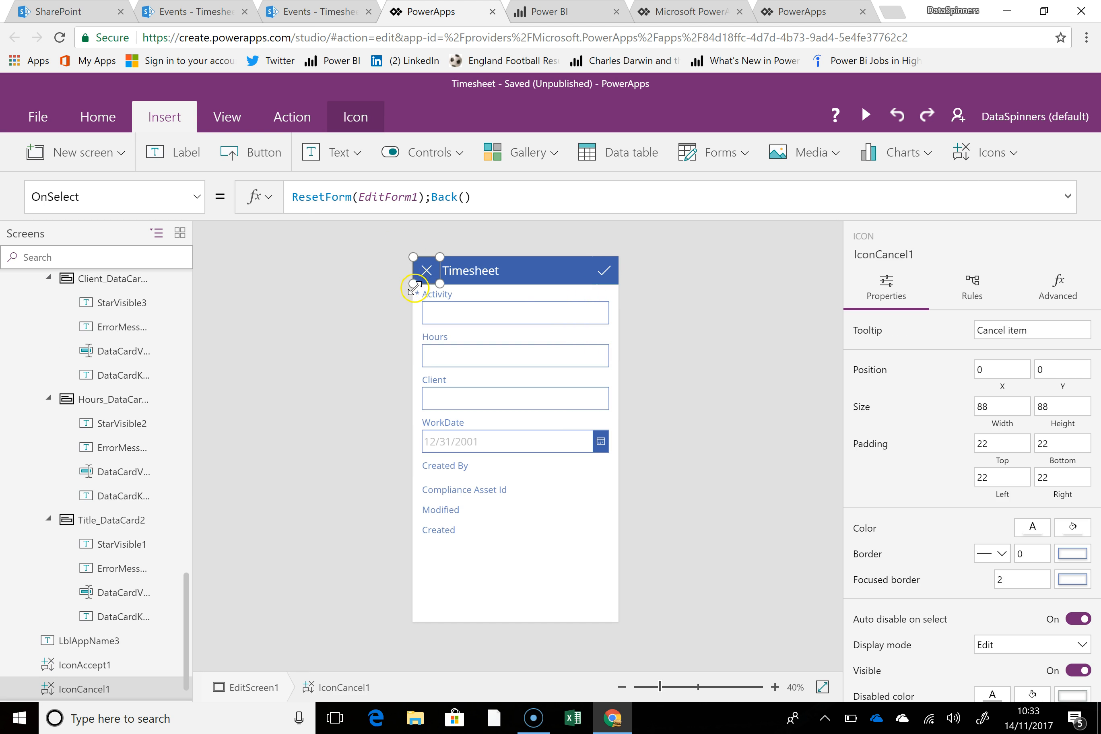
alt+click(425, 278)
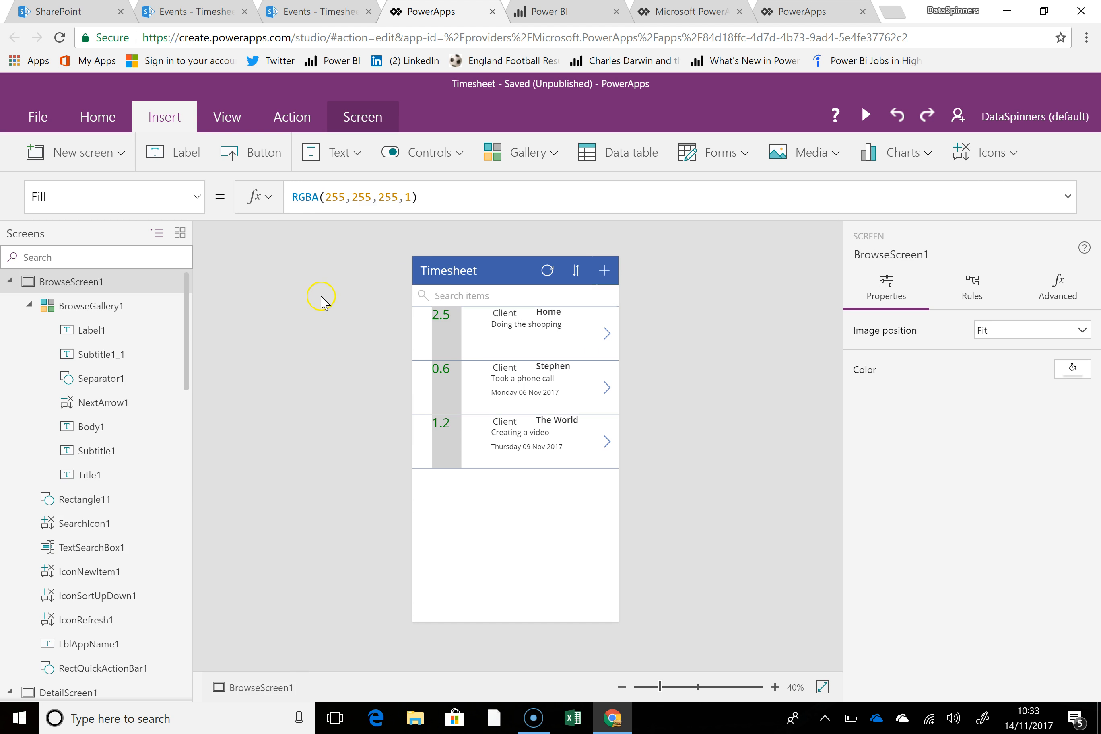
Start the full preview of the Timesheet app from the browse screen.
click(860, 116)
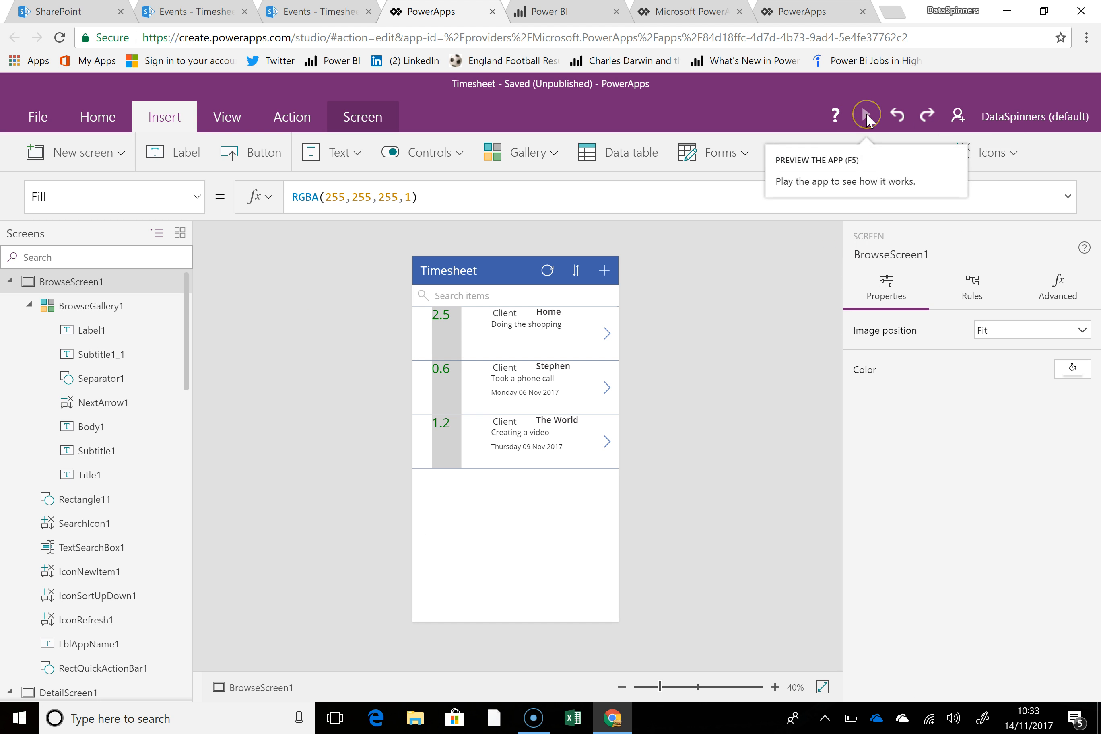
click(860, 115)
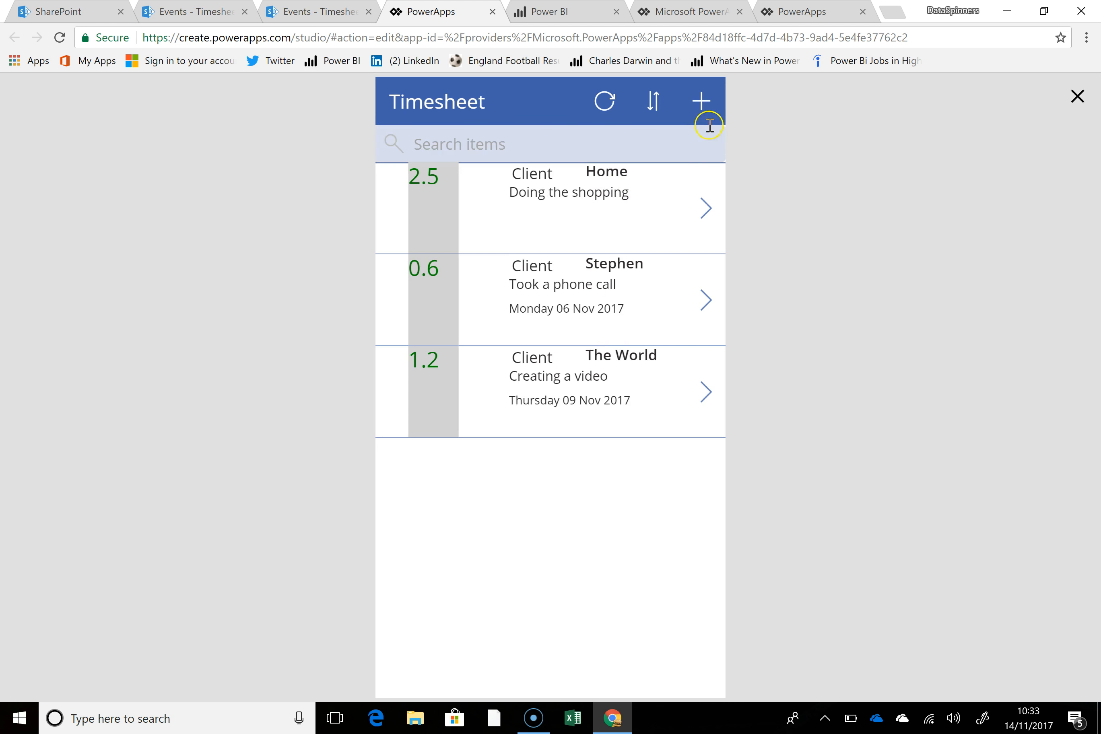
Create a new timesheet entry with activity "Creating proof of concept", 4 hours and client BBC.
click(702, 104)
click(446, 179)
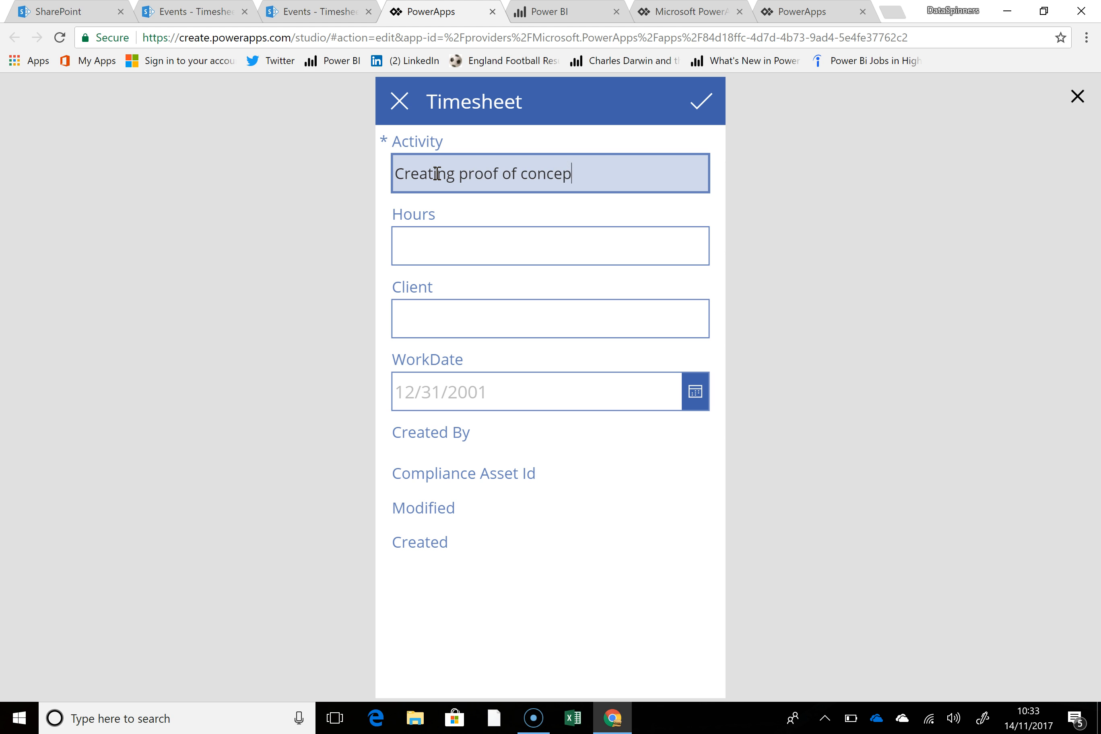
click(474, 249)
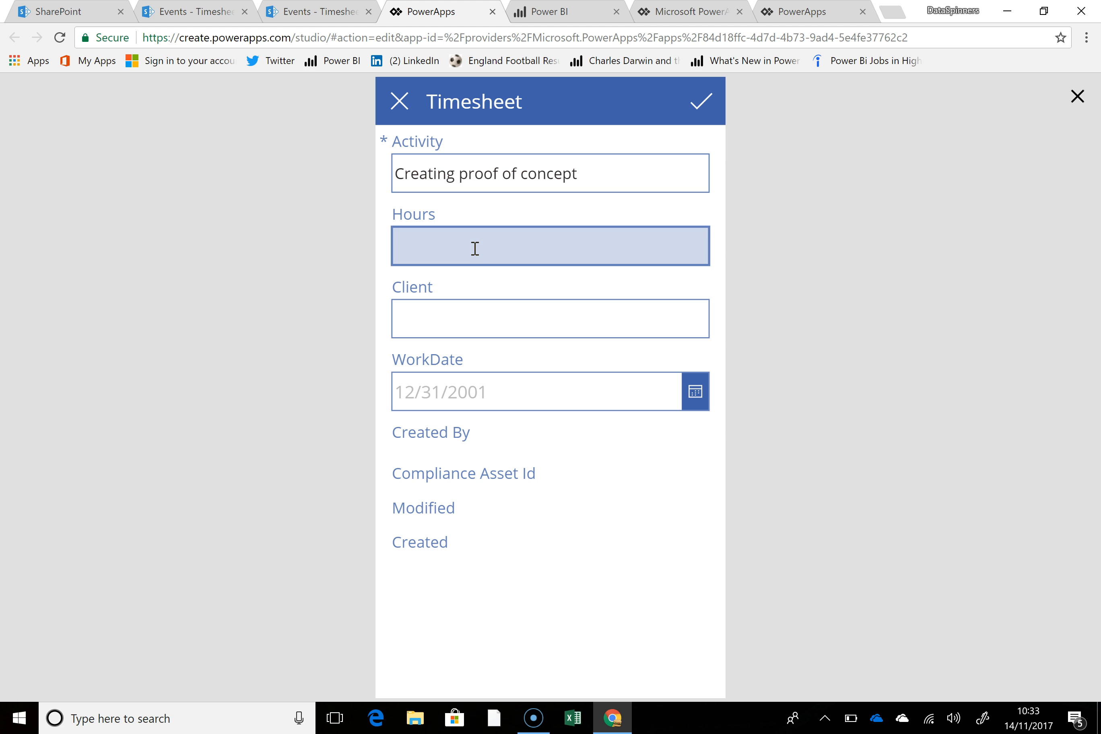
click(465, 312)
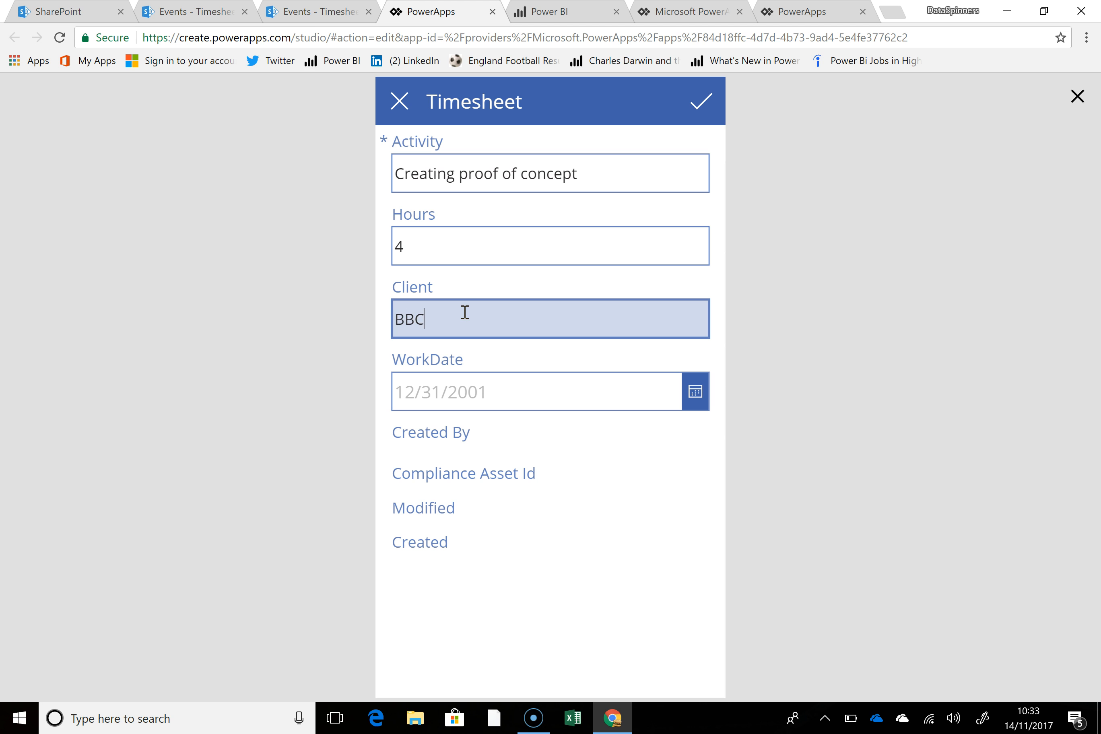
Set the new entry's WorkDate to 11/15/2017 and submit the entry.
click(697, 400)
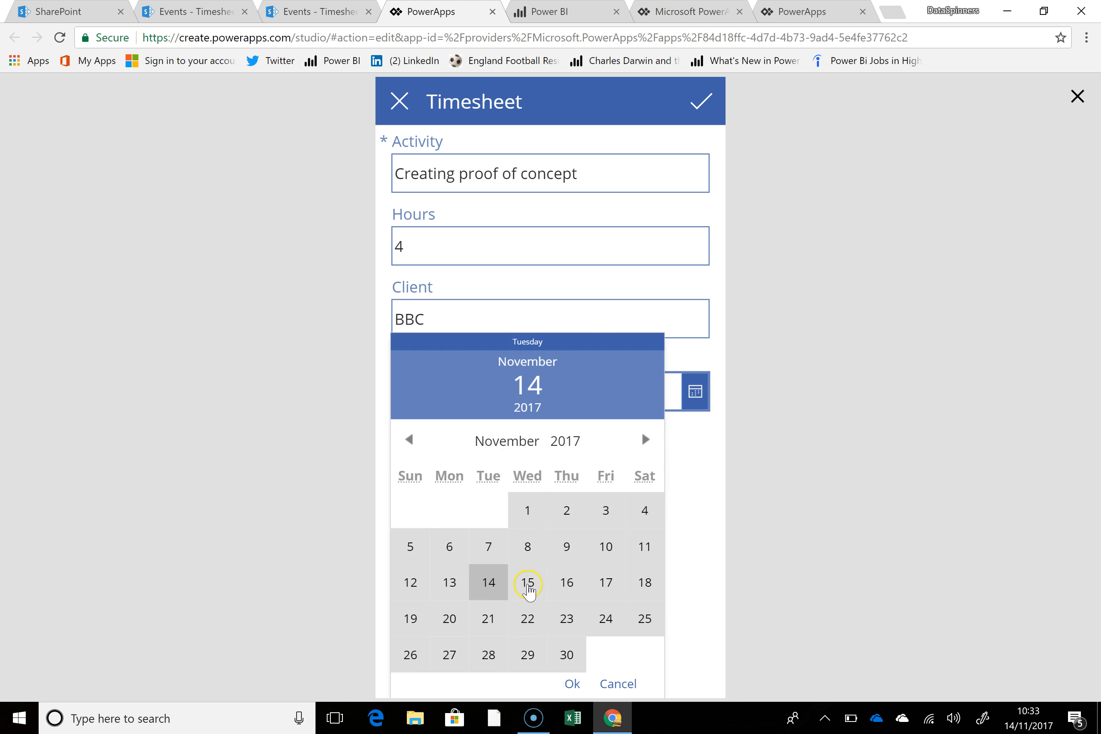
click(528, 583)
click(573, 683)
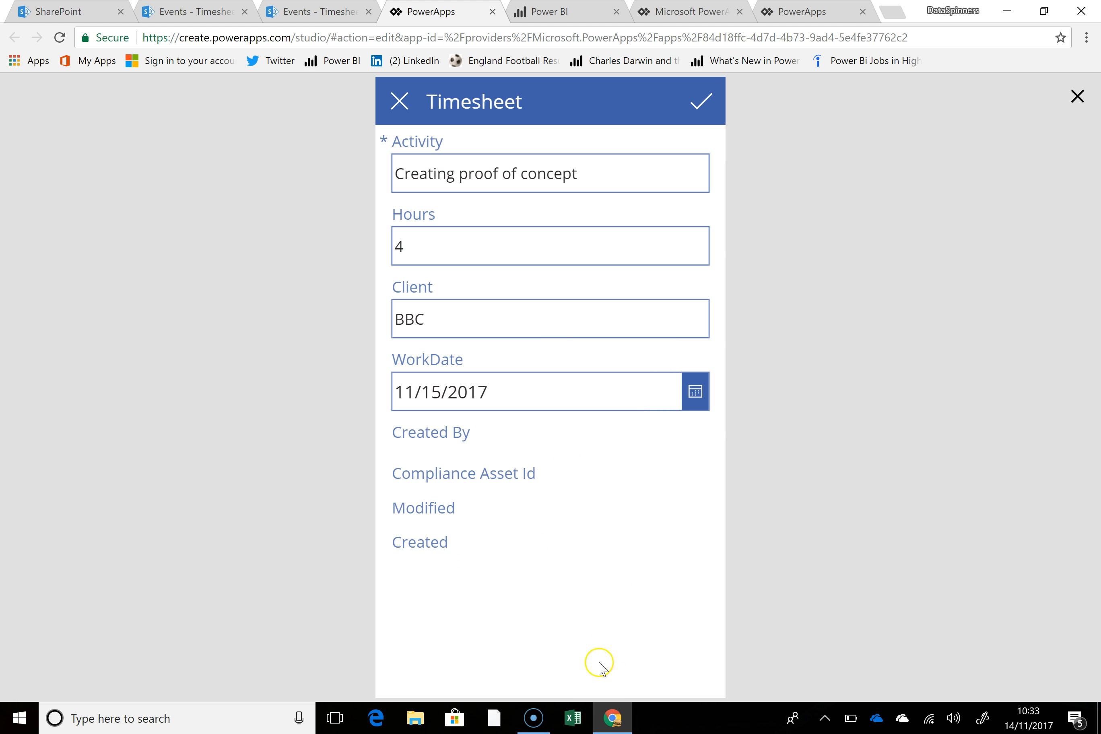
click(700, 107)
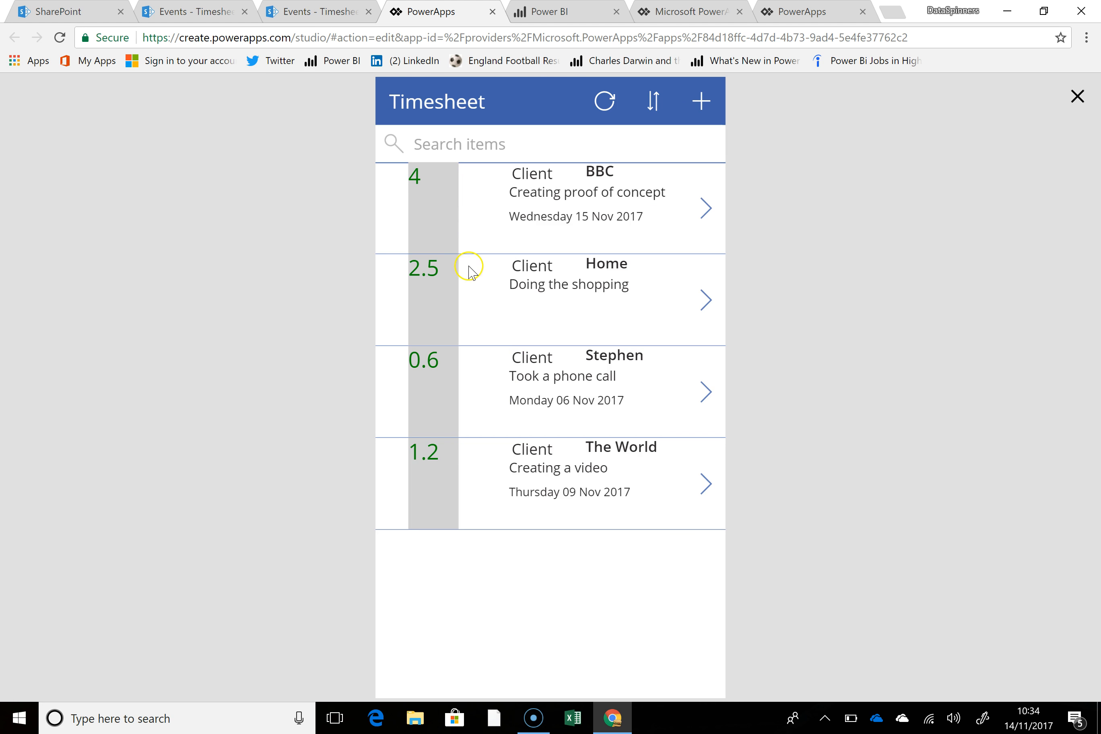
Switch to the SharePoint Timesheet list in its All Items view and reload it to check the entries.
click(327, 11)
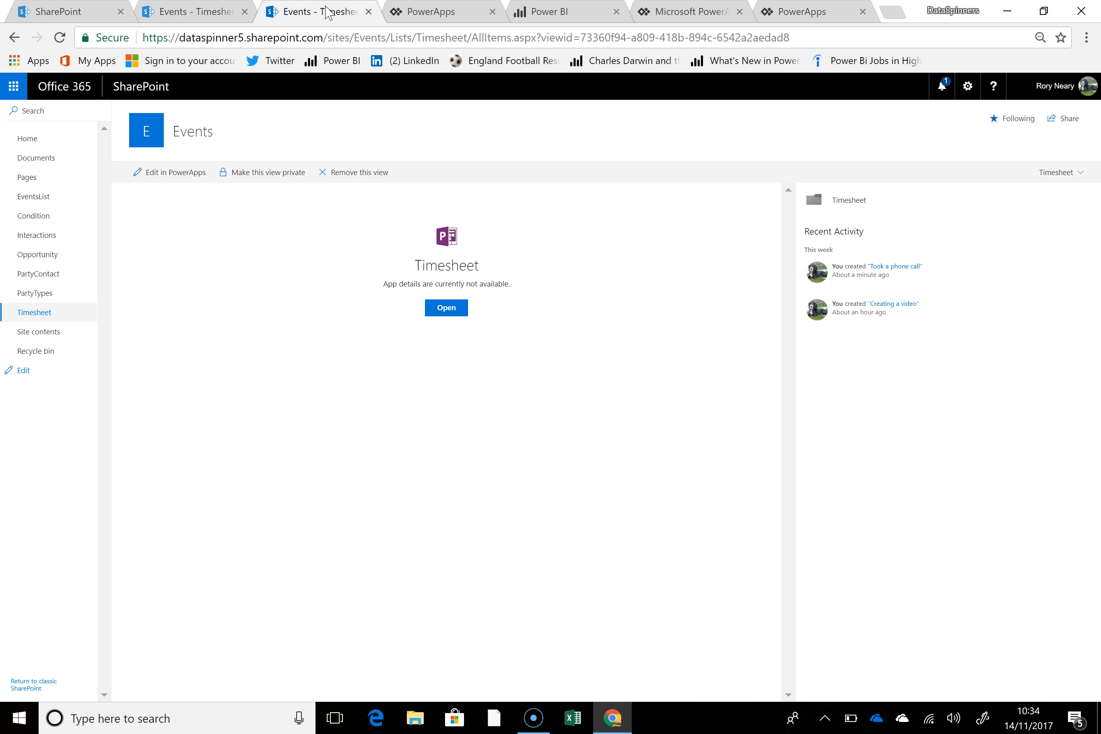
click(216, 11)
click(59, 38)
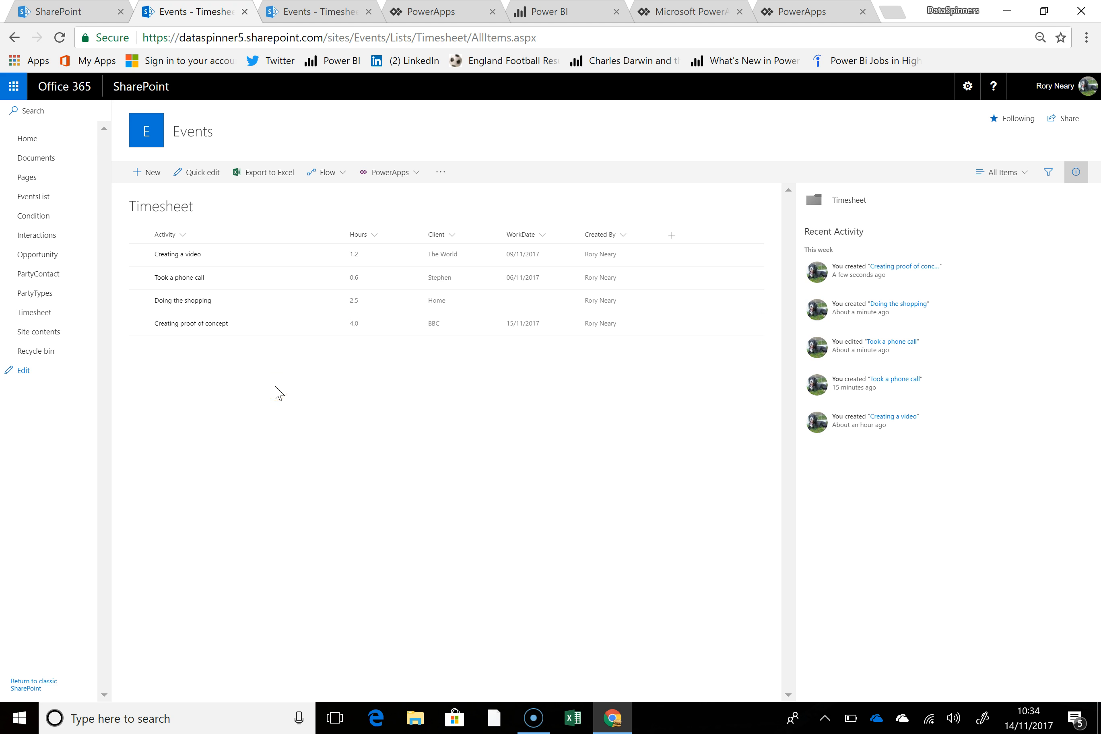
Close the Events2 app editor and the PowerApps home page in the browser.
click(771, 12)
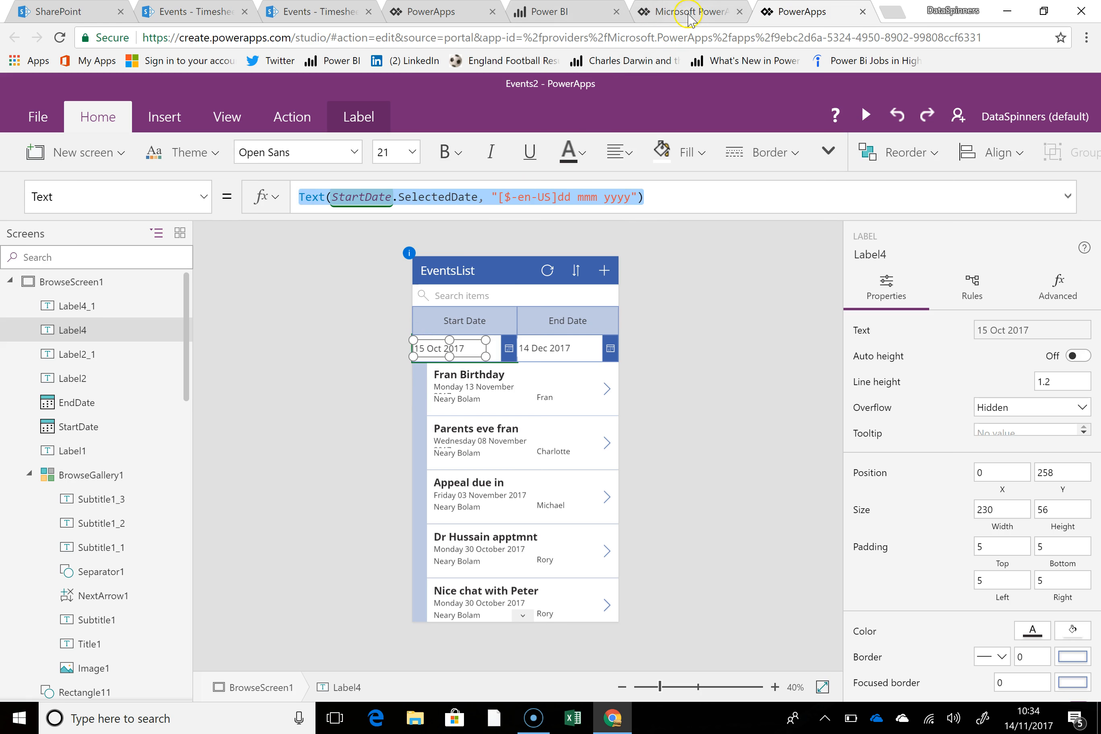
click(863, 11)
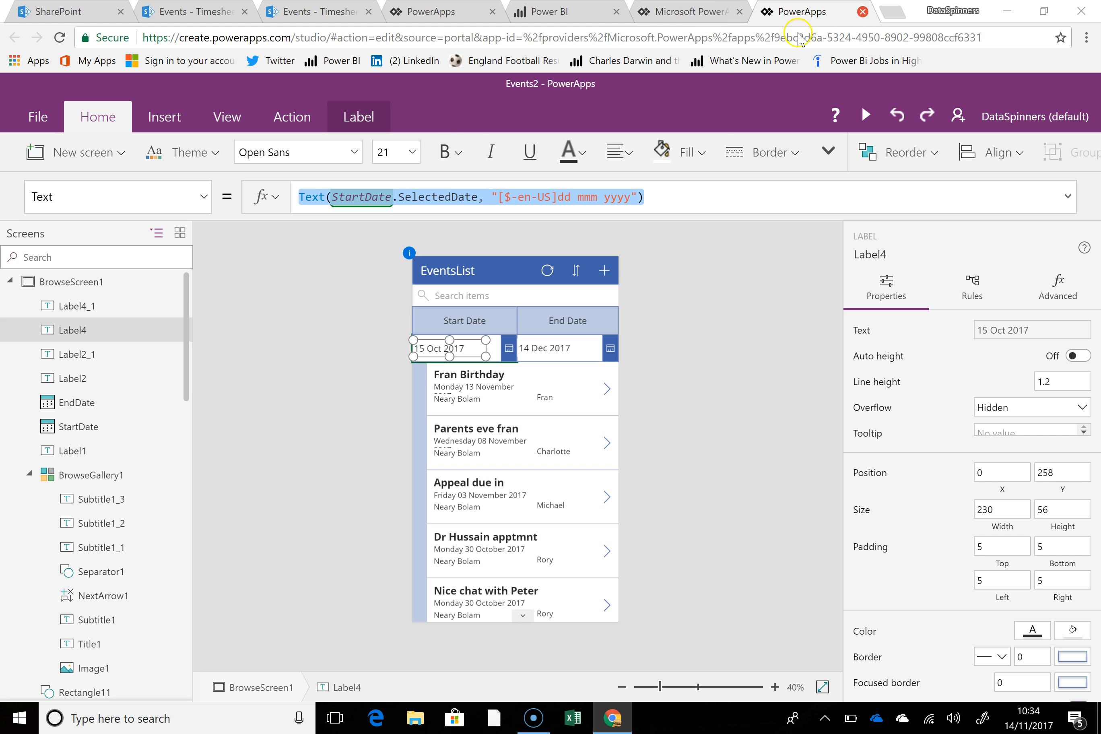
click(616, 124)
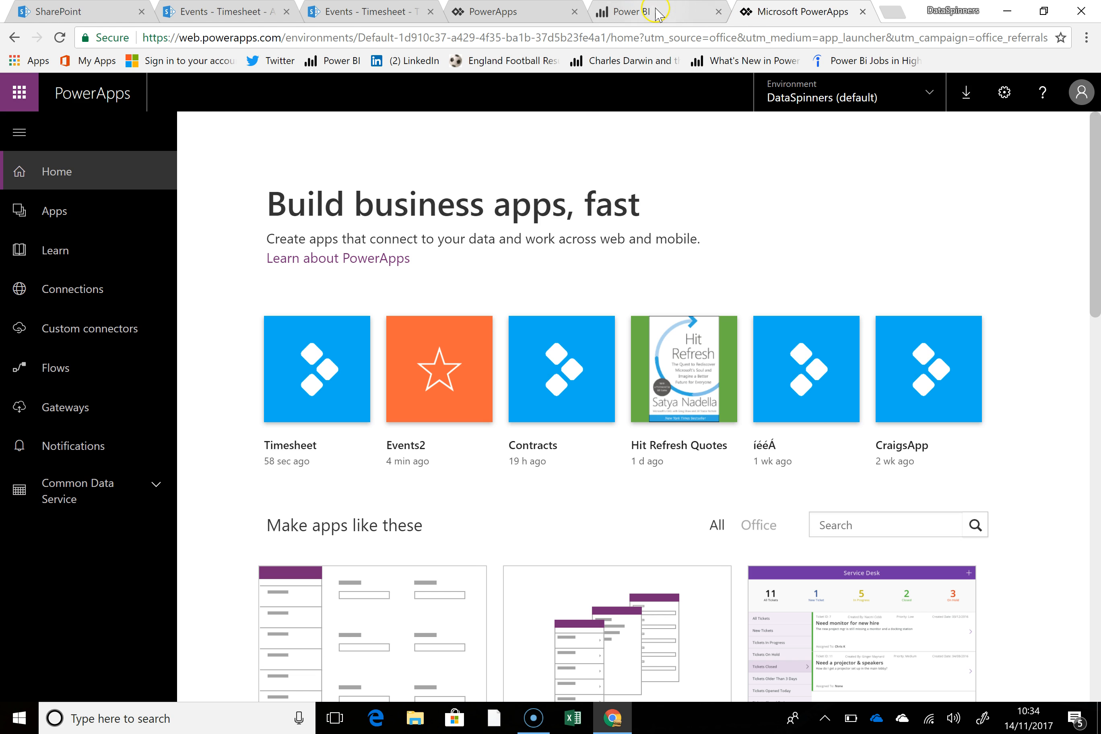
click(657, 13)
click(799, 19)
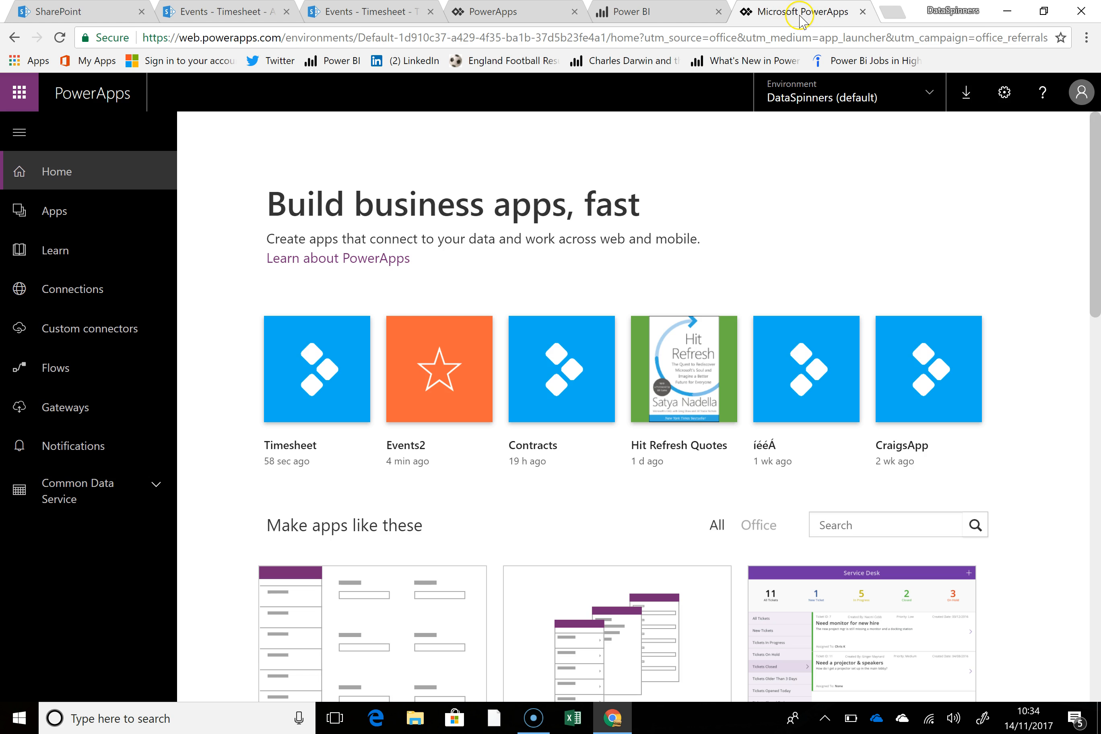
click(862, 11)
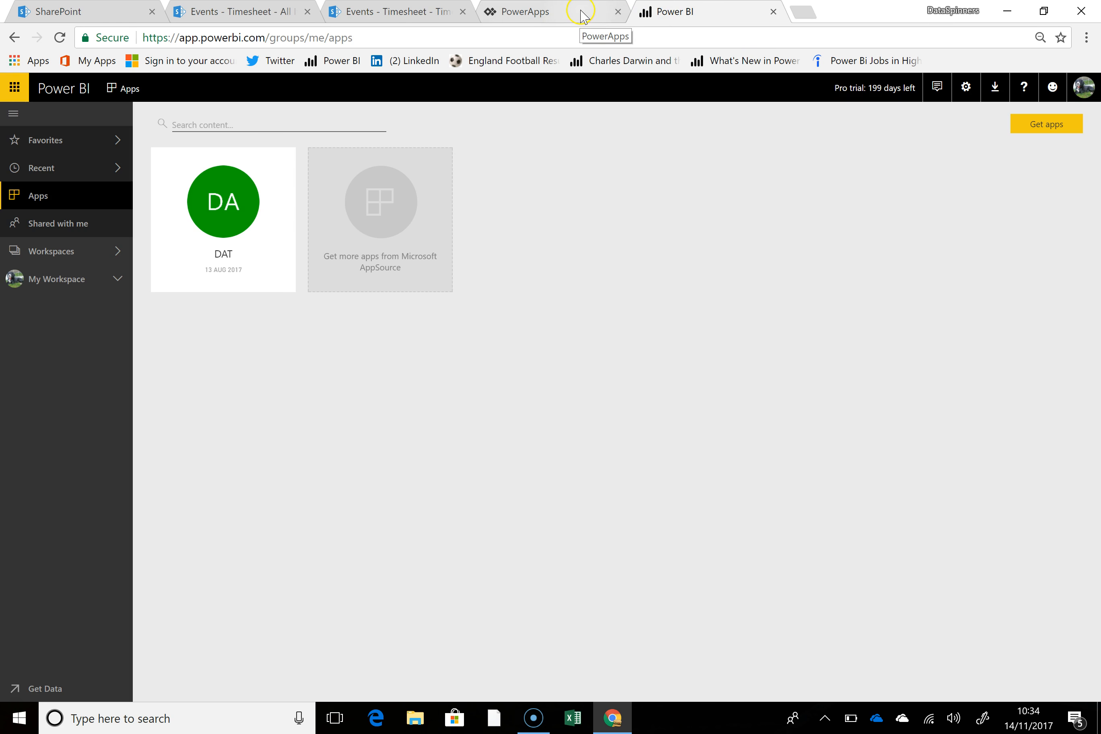
Return to the Timesheet app, leave its preview, and save and publish this version.
click(581, 16)
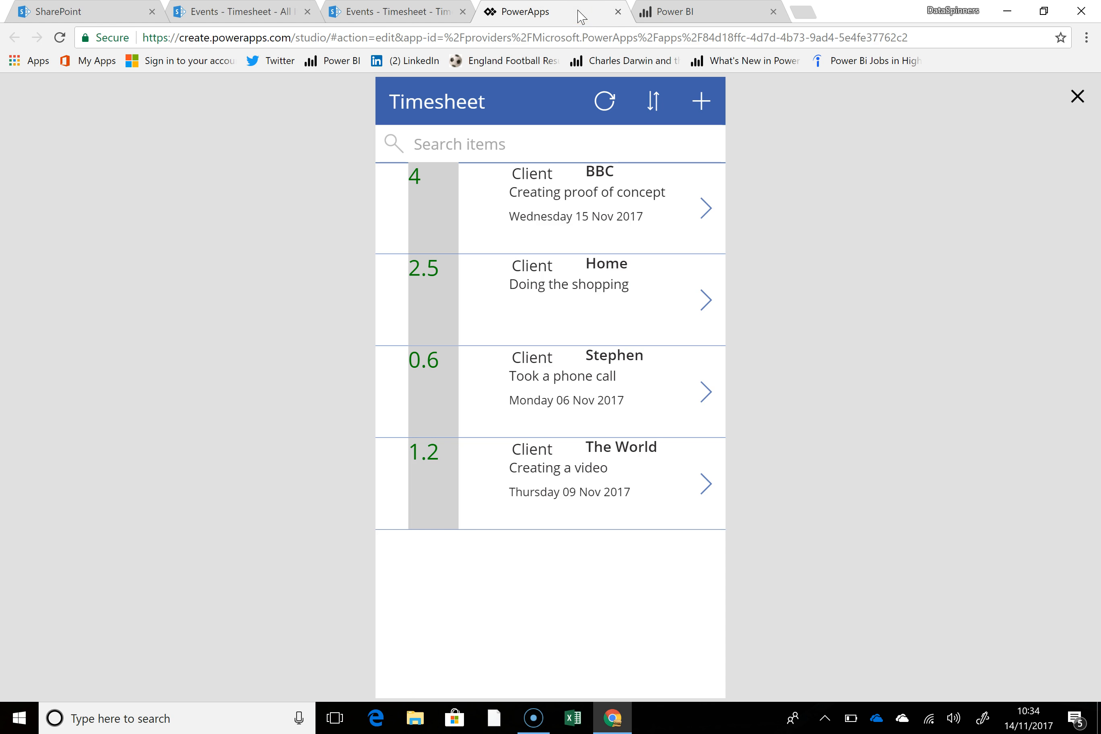
click(1077, 97)
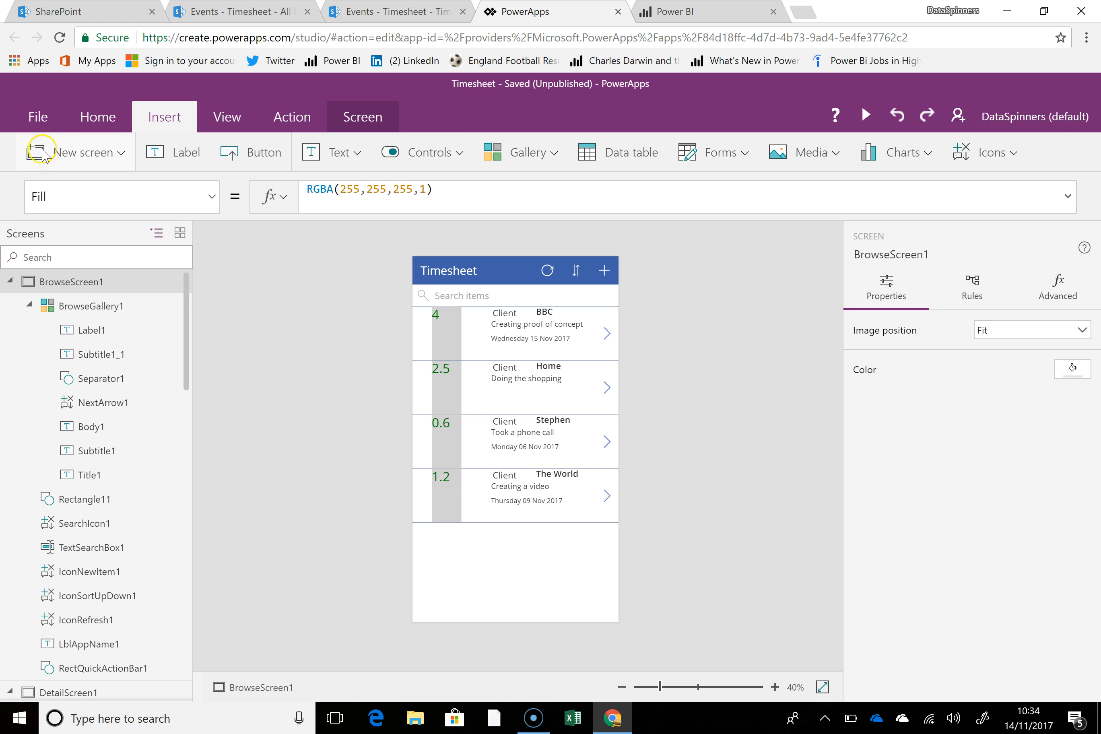
click(33, 116)
click(229, 278)
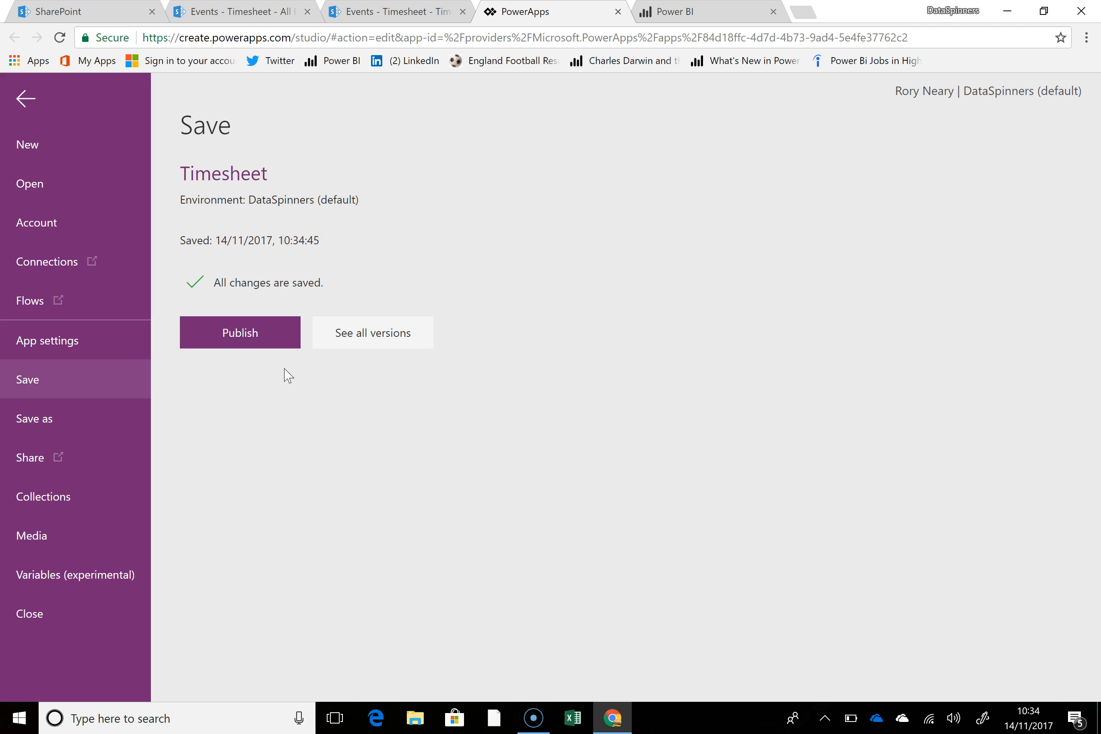
click(258, 348)
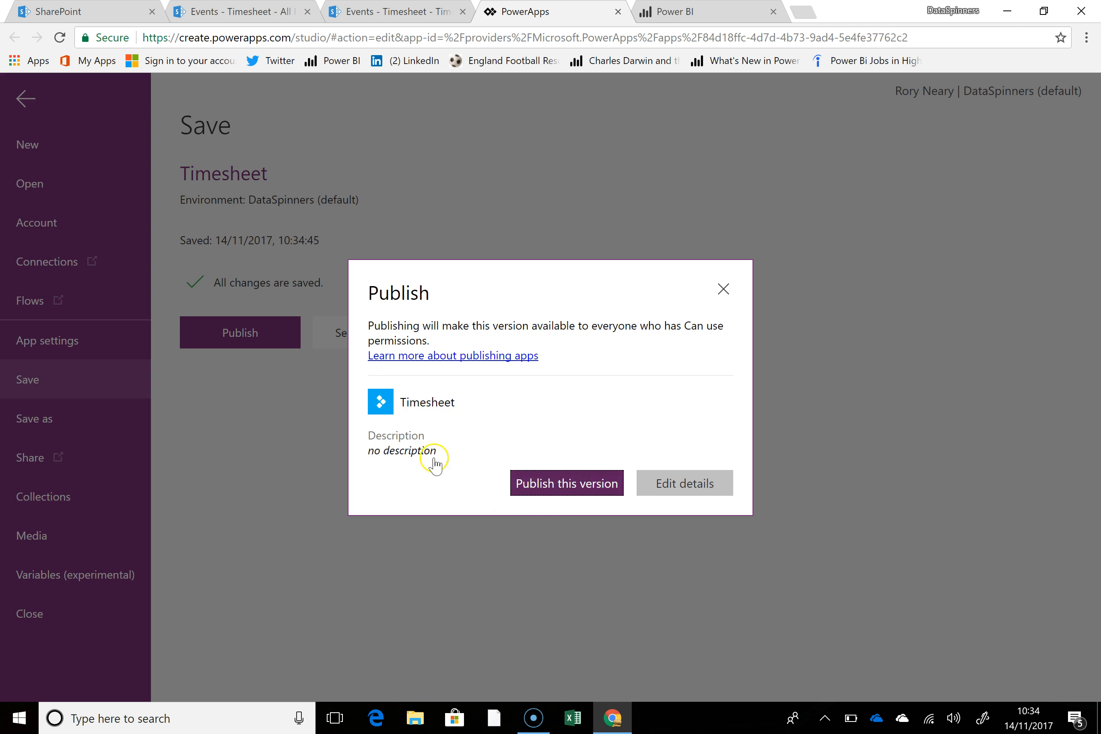
click(554, 483)
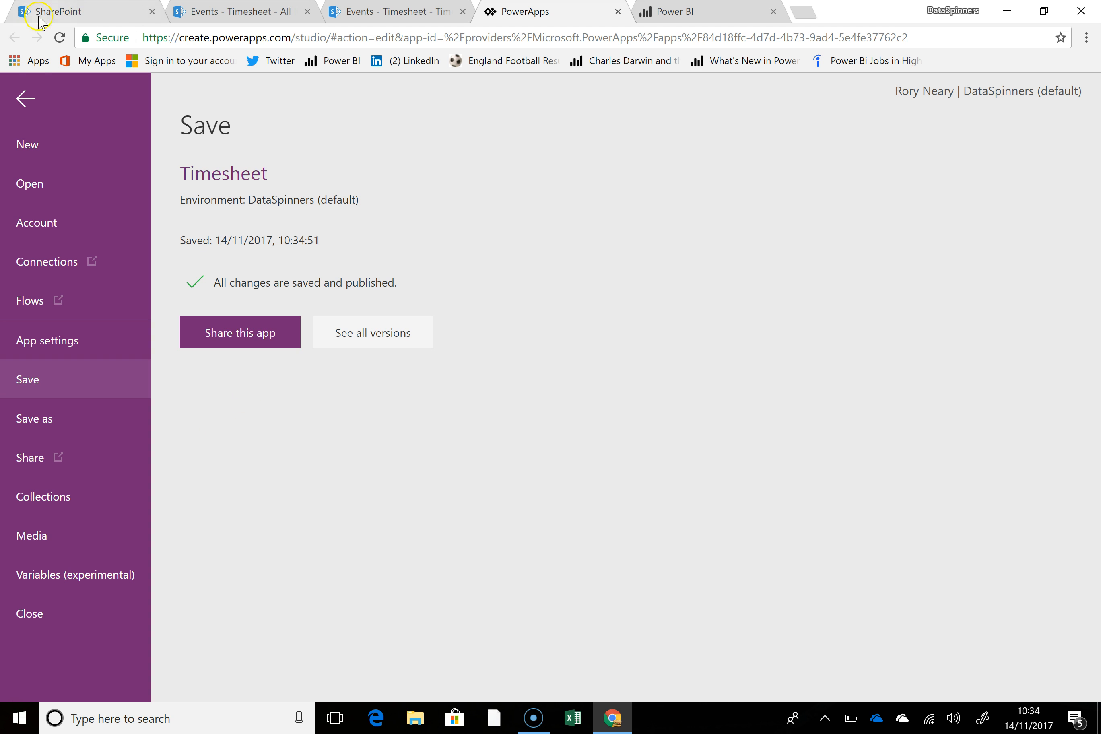
Try to share the published Timesheet app with everyone in the organization.
click(268, 340)
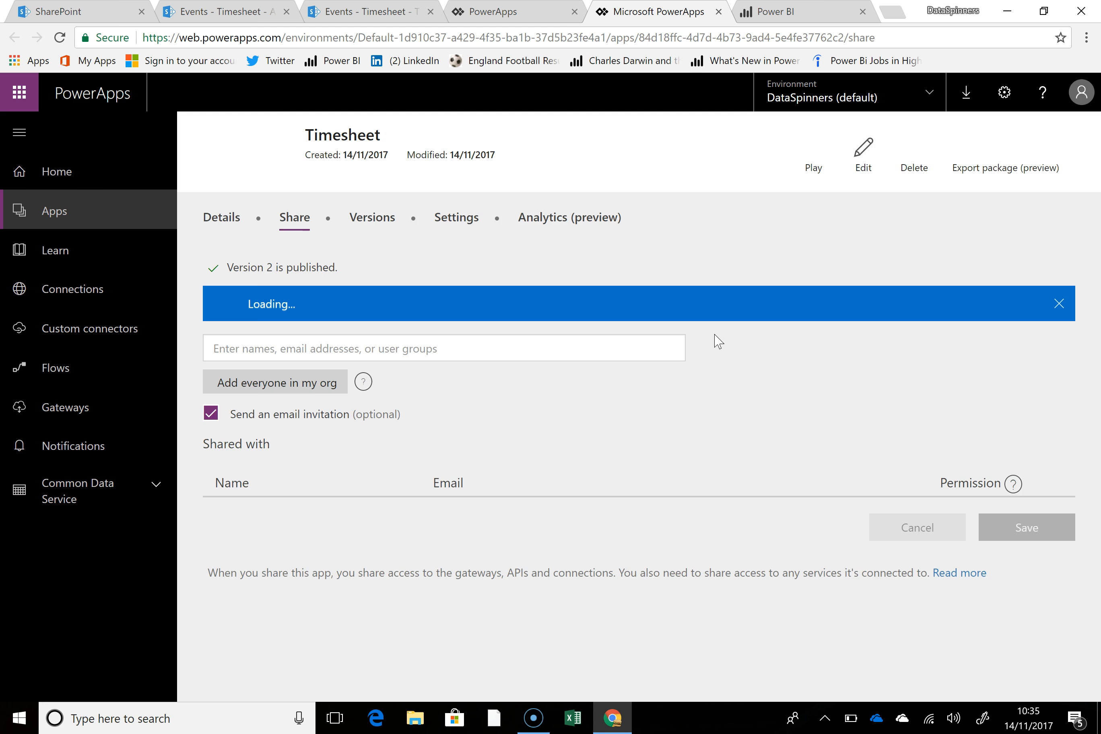
click(305, 371)
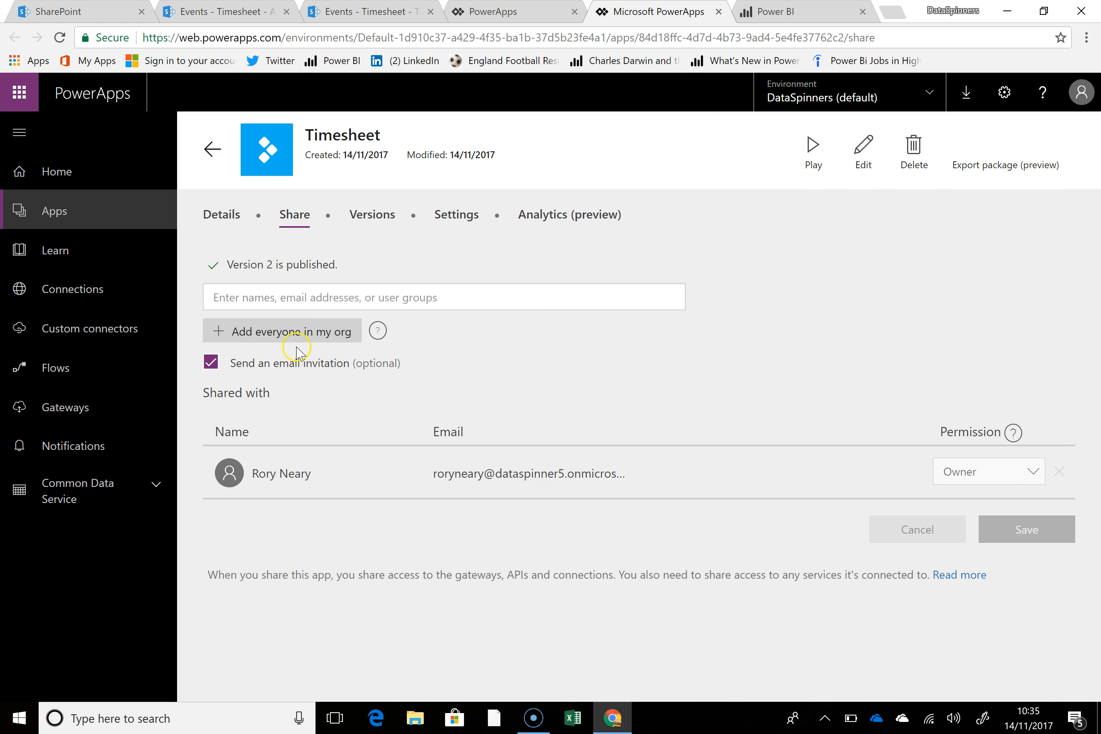
click(218, 330)
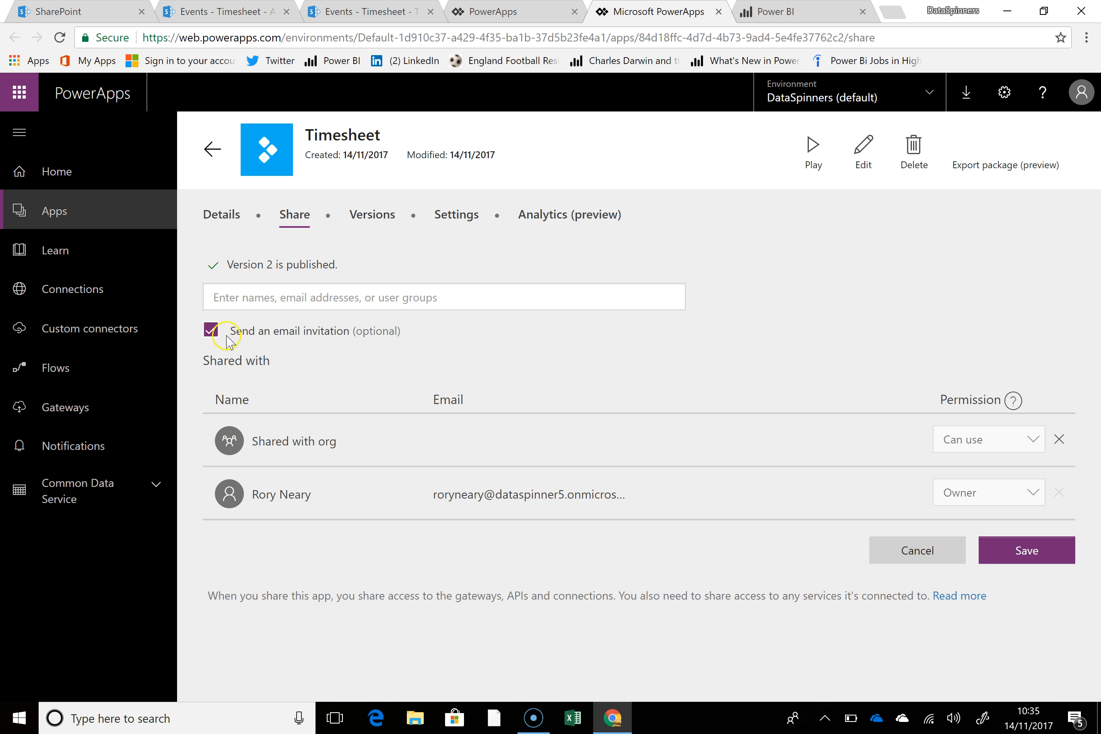
click(215, 334)
click(924, 551)
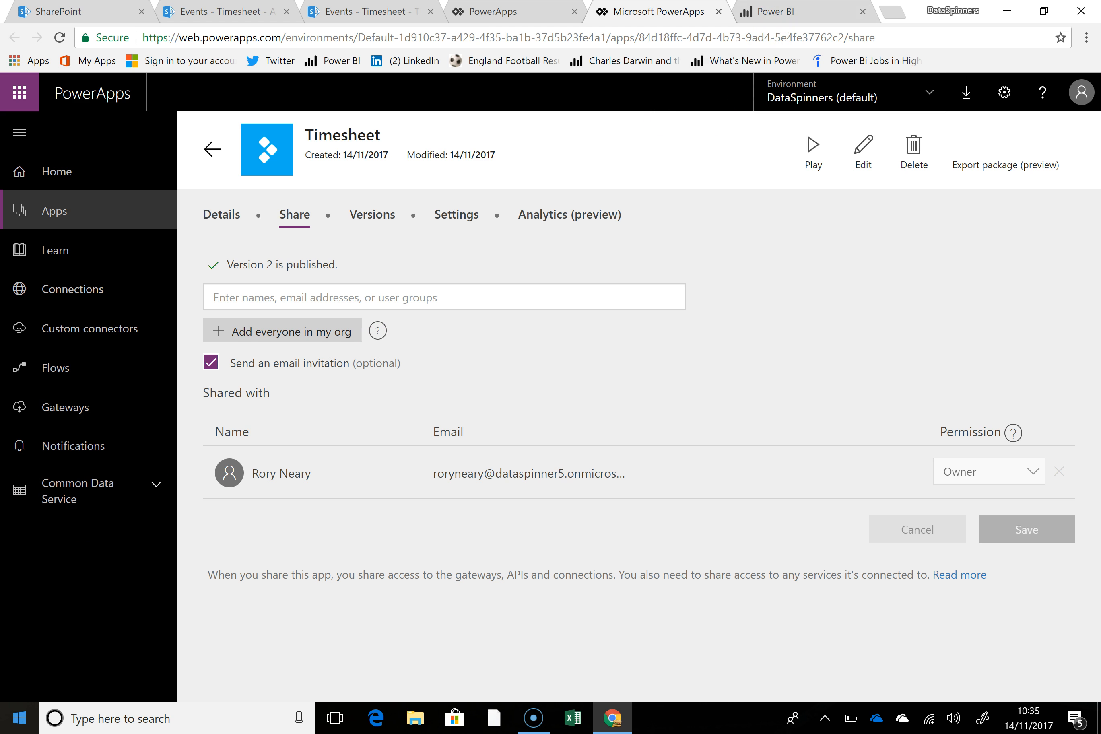
Launch Power BI Desktop and start a data connection to a SharePoint Online List.
click(18, 717)
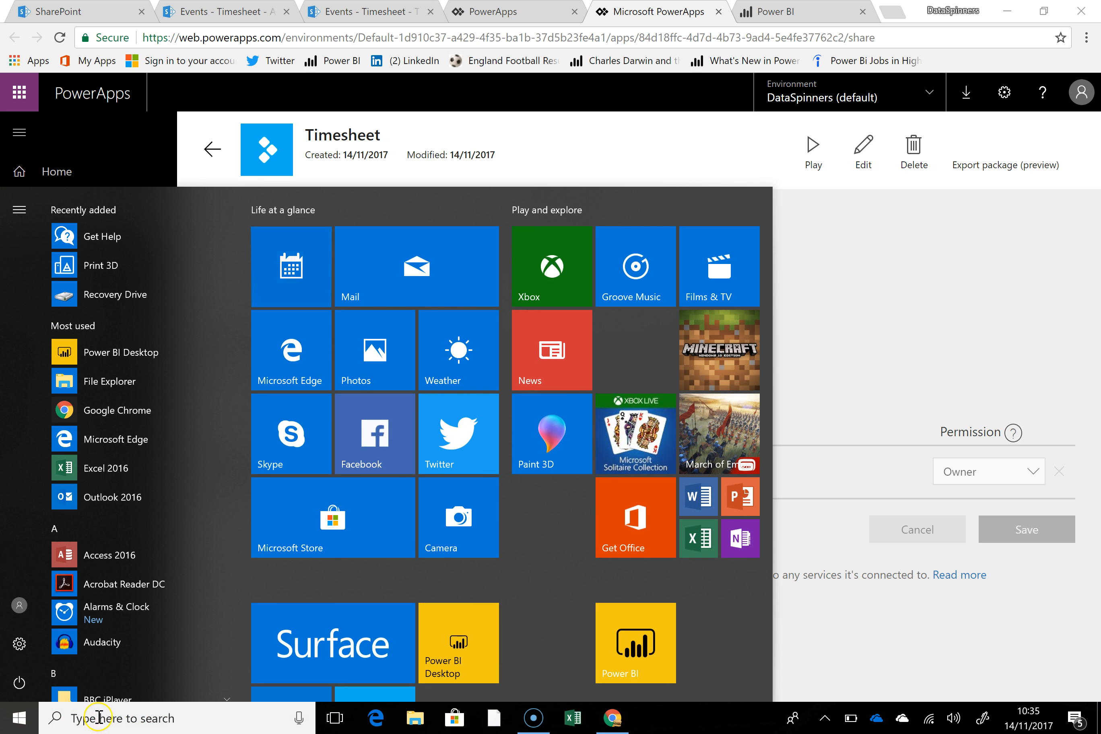
click(128, 352)
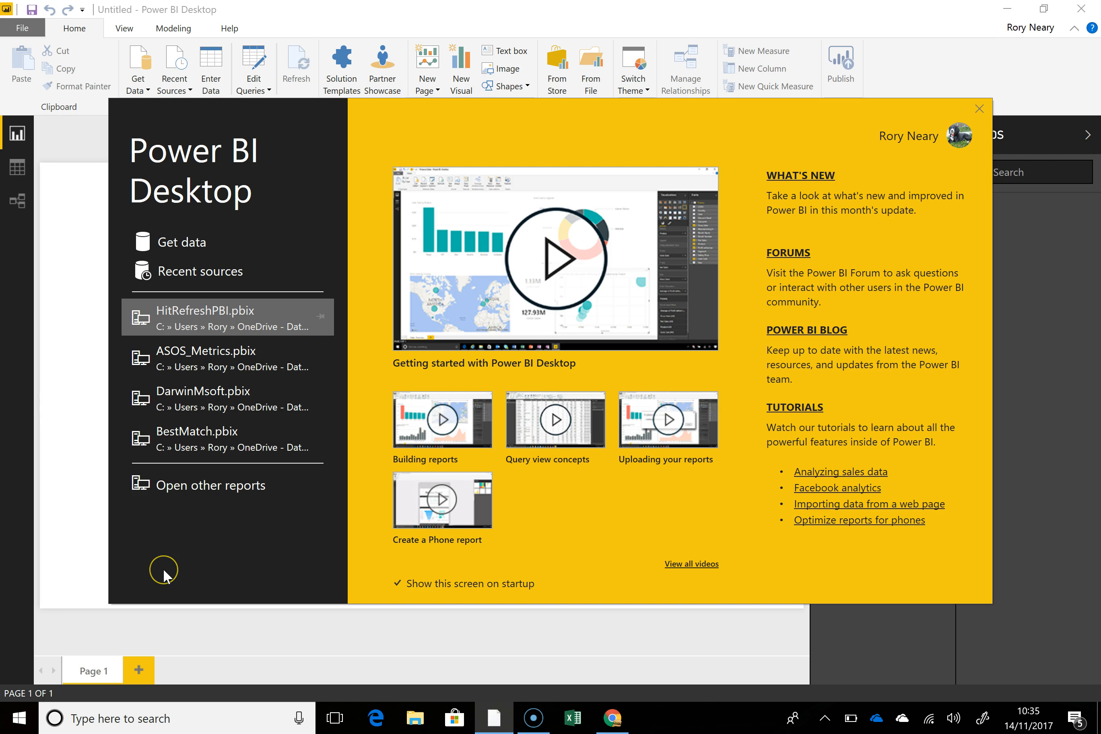
click(192, 244)
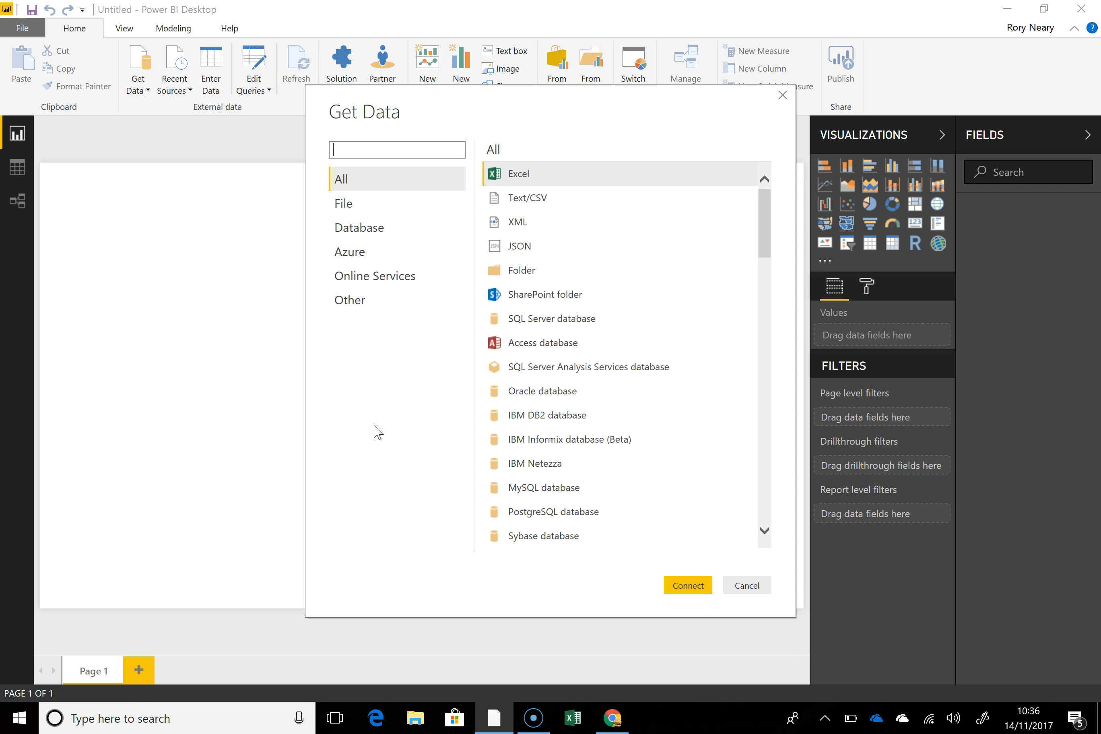
text(share)
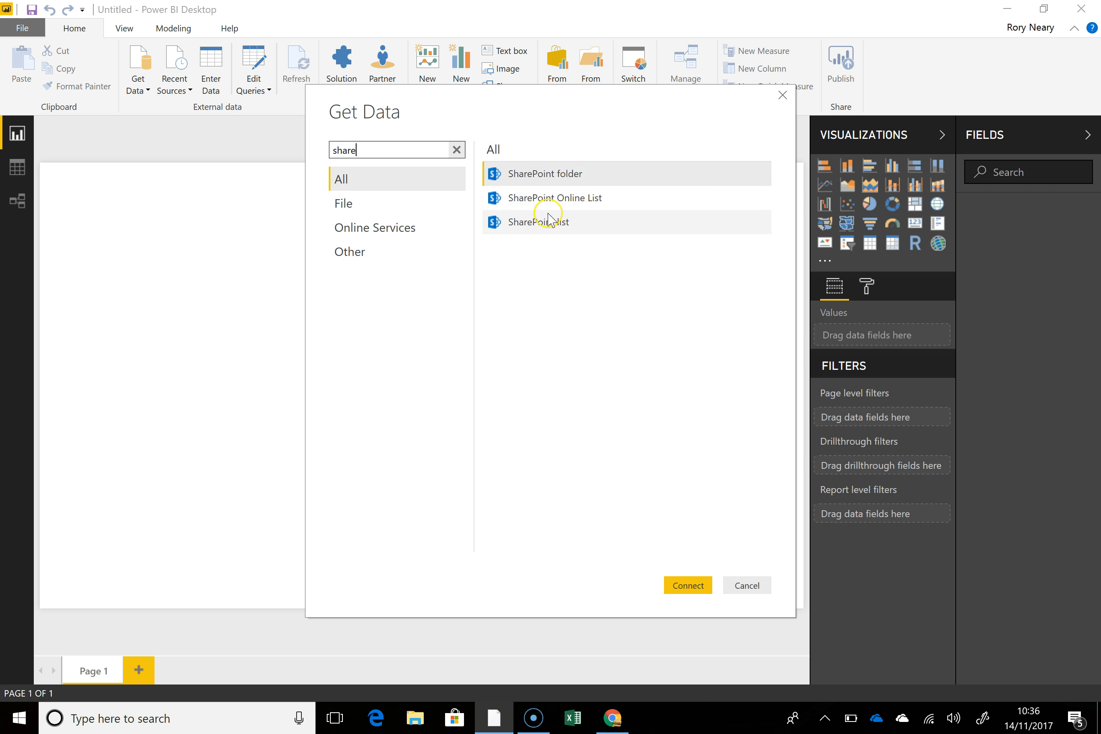
click(552, 199)
click(689, 589)
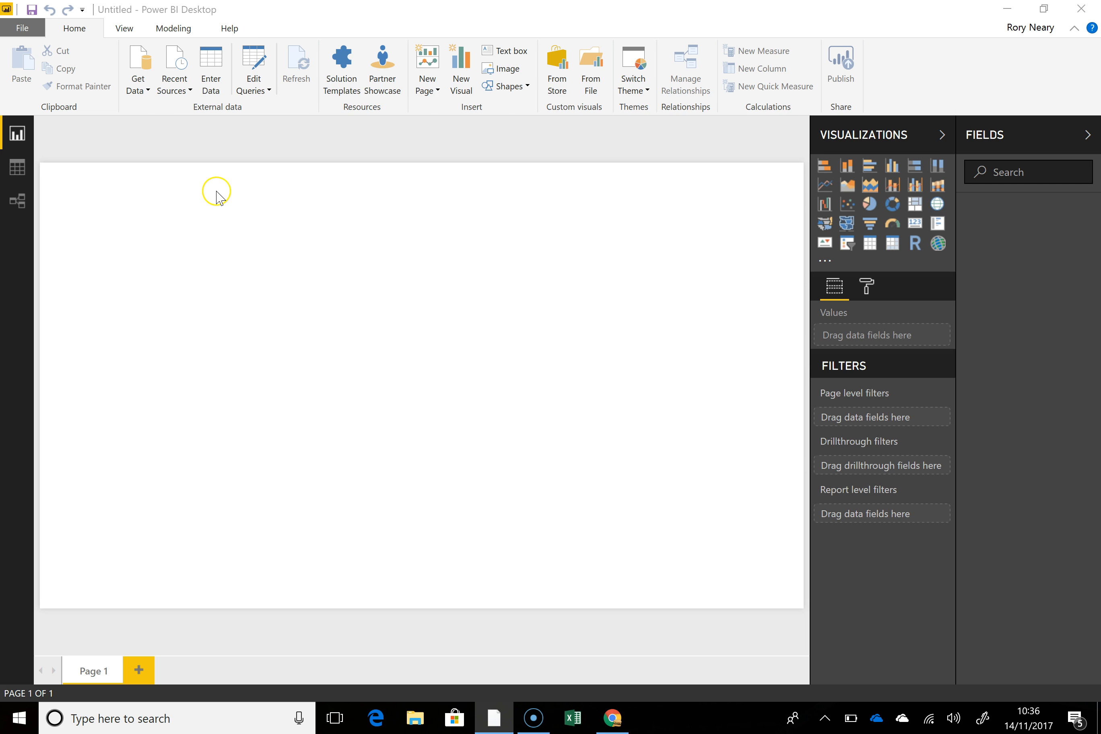
Switch to the browser and copy the Events site's base URL, ending at /sites/Events, from the SharePoint Timesheet page.
click(613, 728)
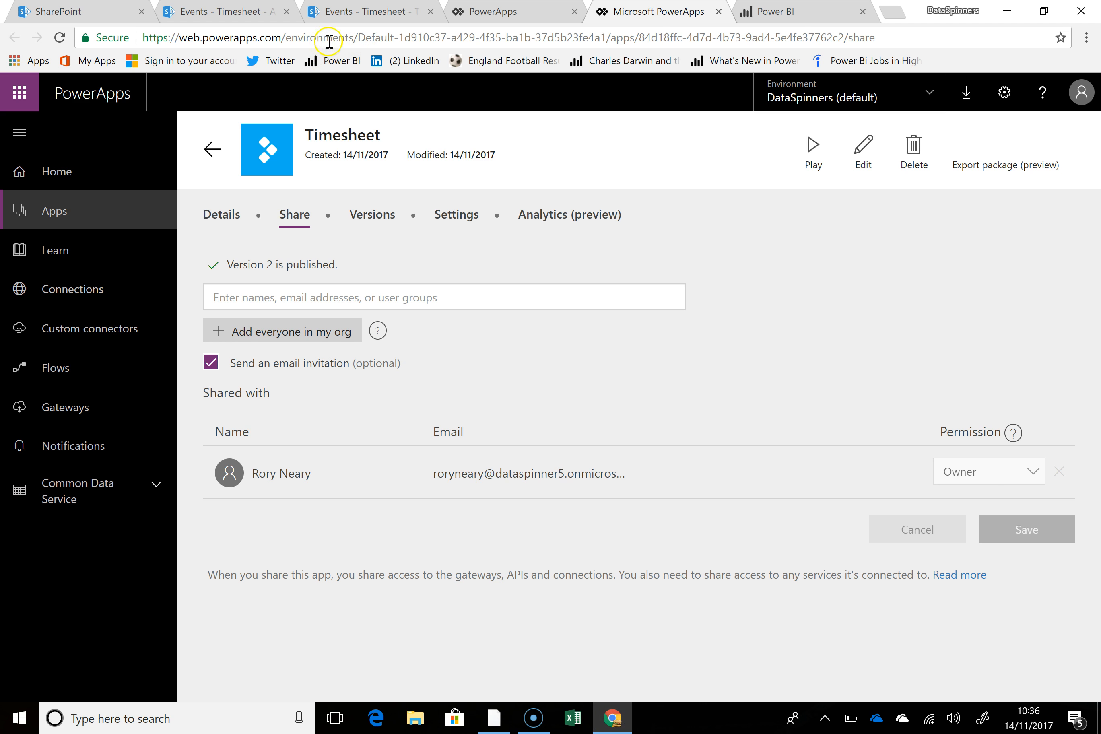
click(497, 12)
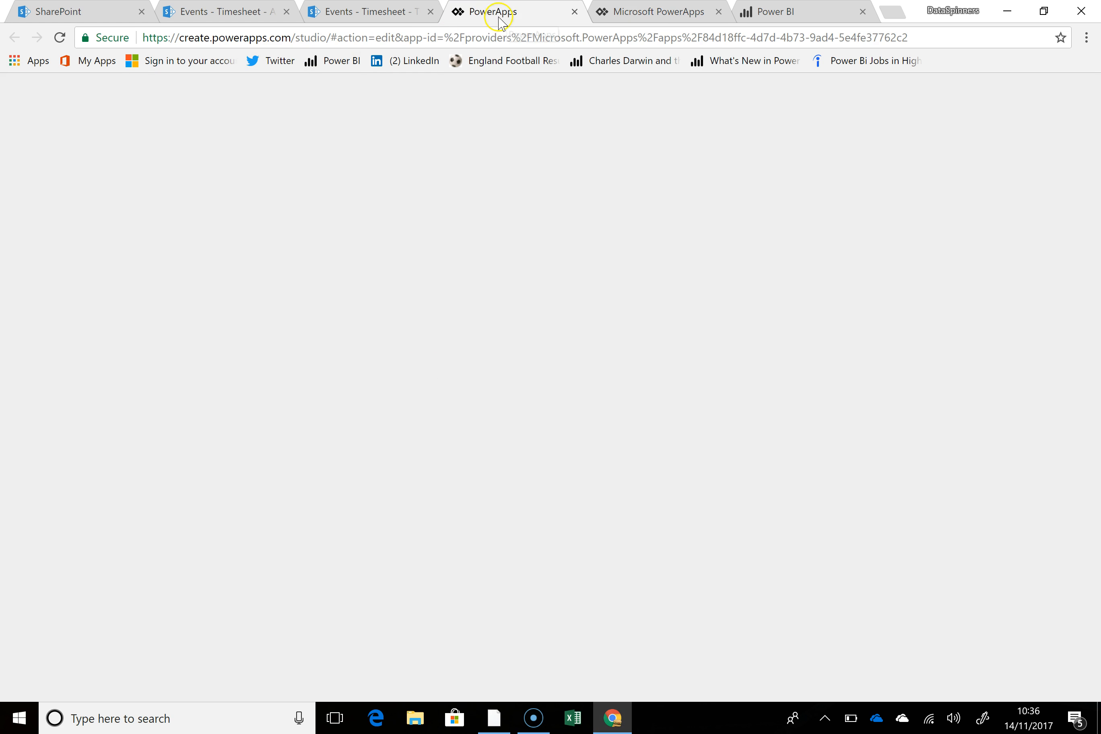
click(369, 14)
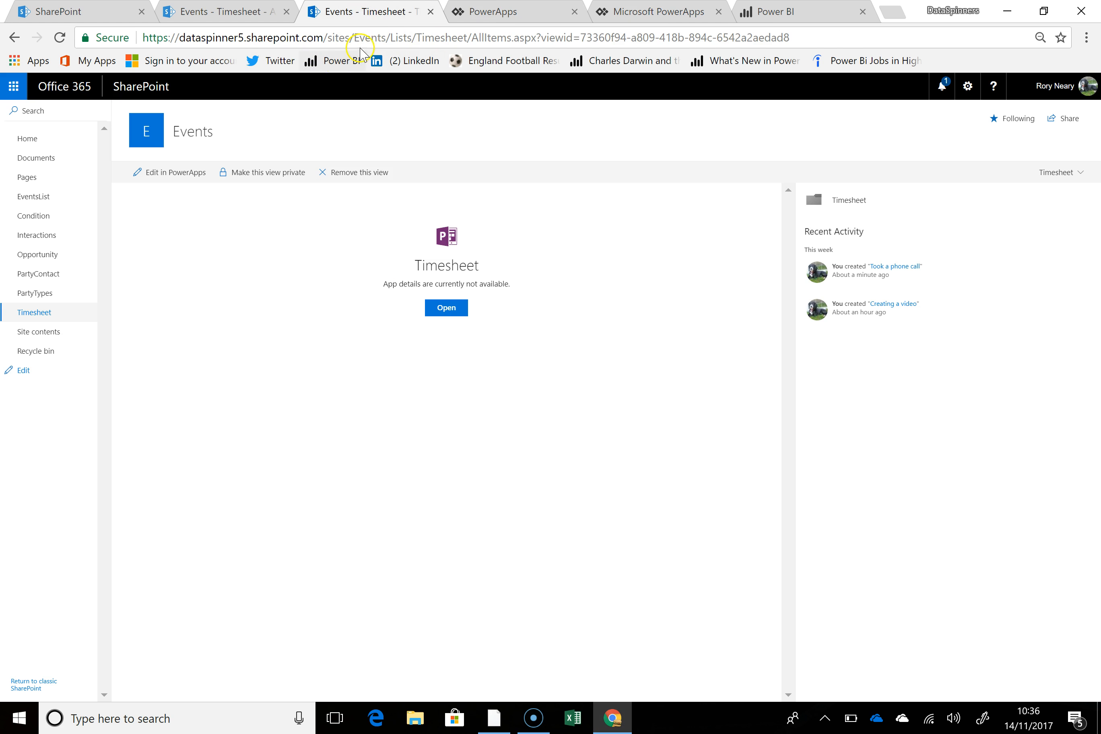
click(384, 38)
drag(388, 36, 136, 23)
key(ctrl+c)
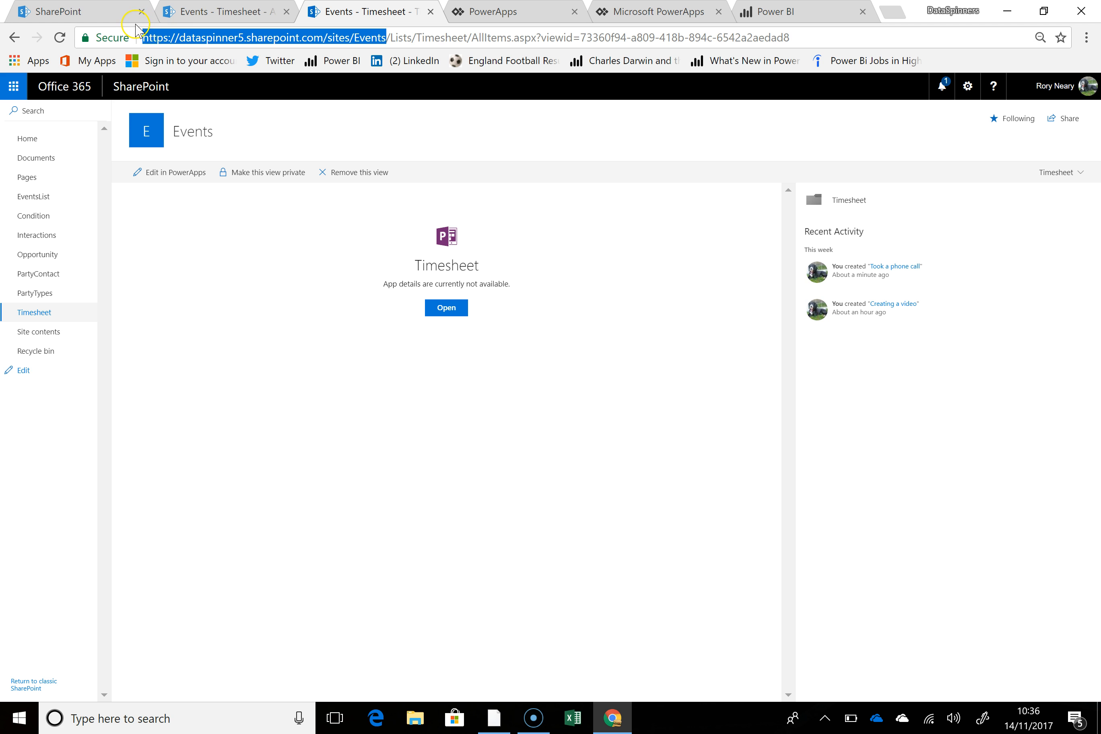
Return to Power BI Desktop and connect to the SharePoint lists using the copied Events site URL.
click(493, 718)
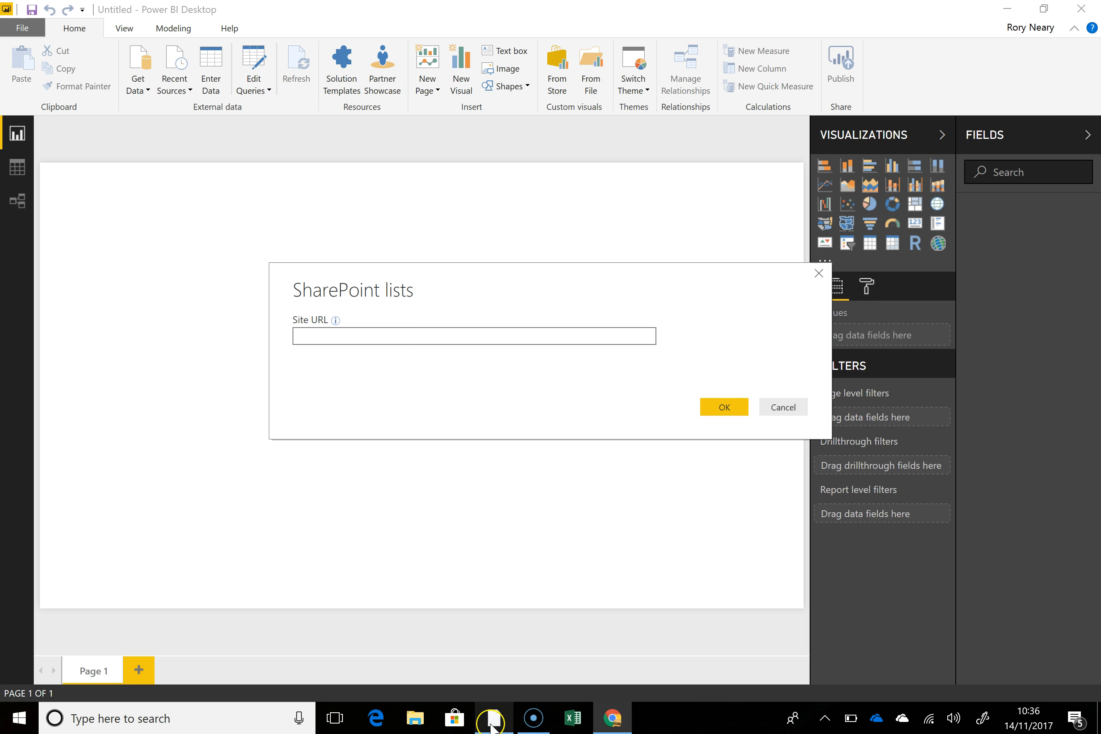
key(ctrl+v)
click(724, 408)
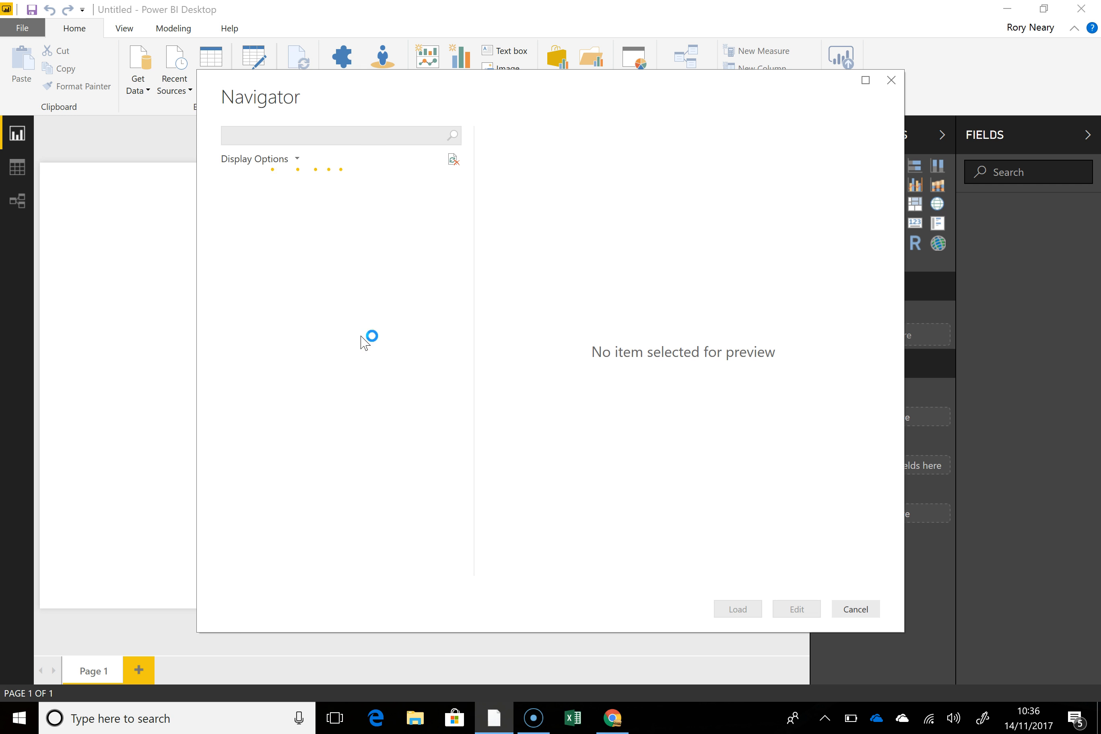
Choose the Timesheet list in the Navigator and open it for editing in the Query Editor.
click(361, 322)
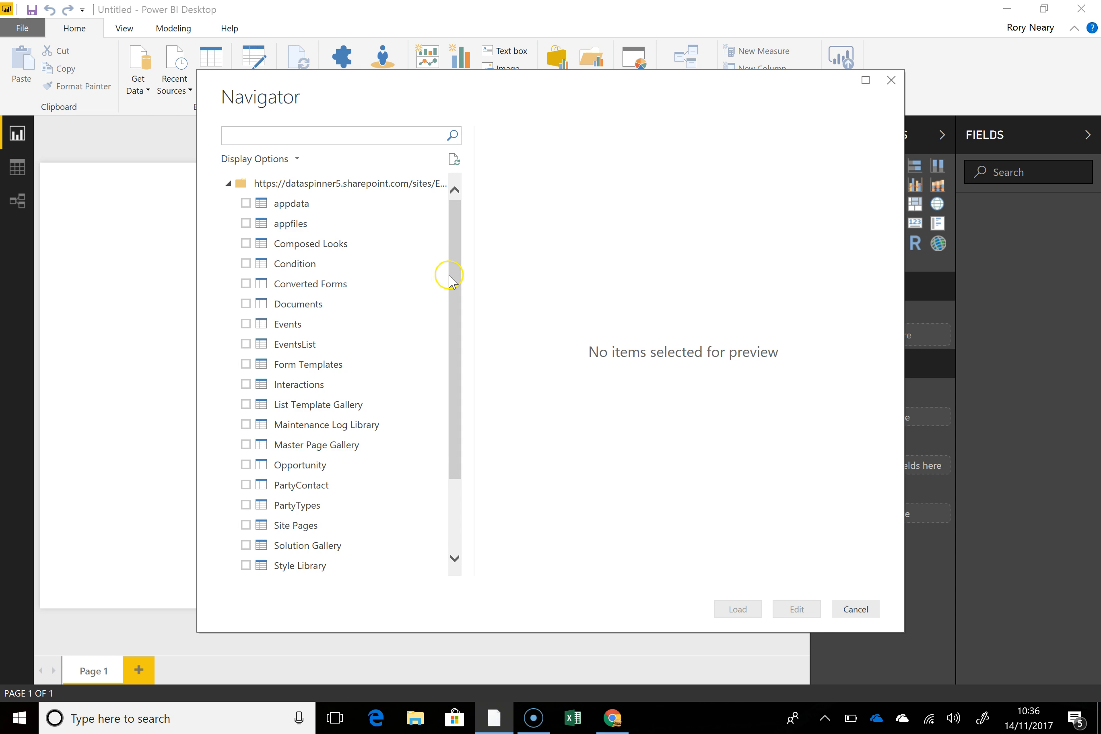
scroll(450, 280, down, 2)
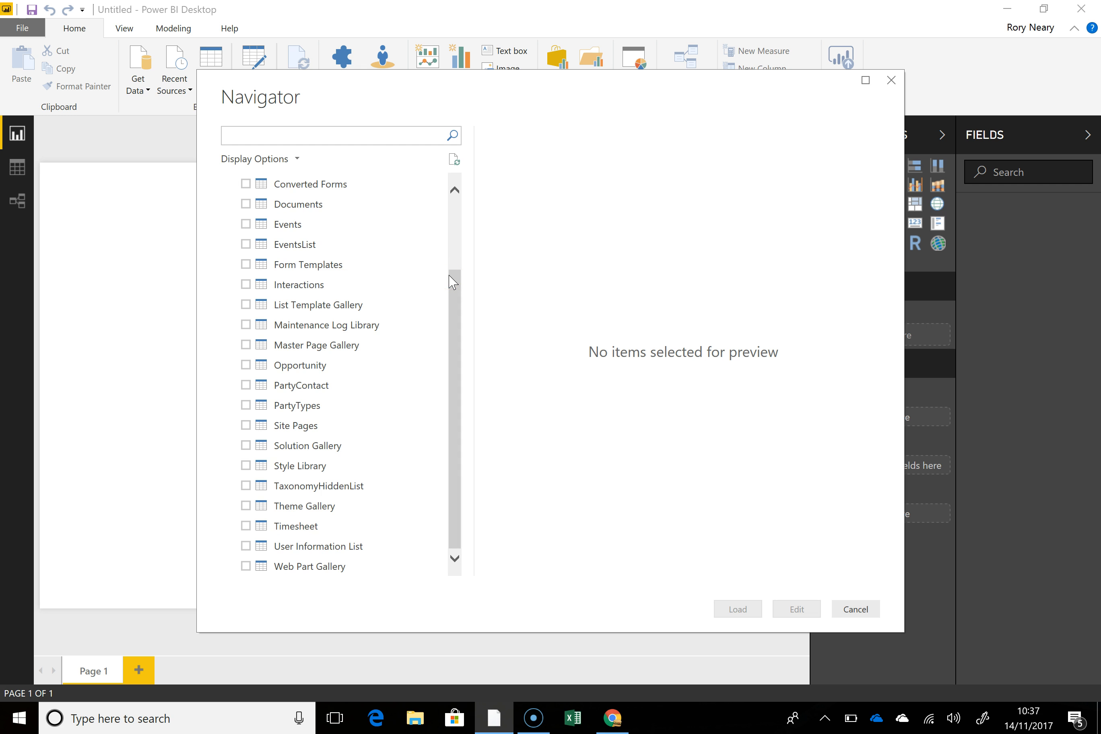
click(246, 526)
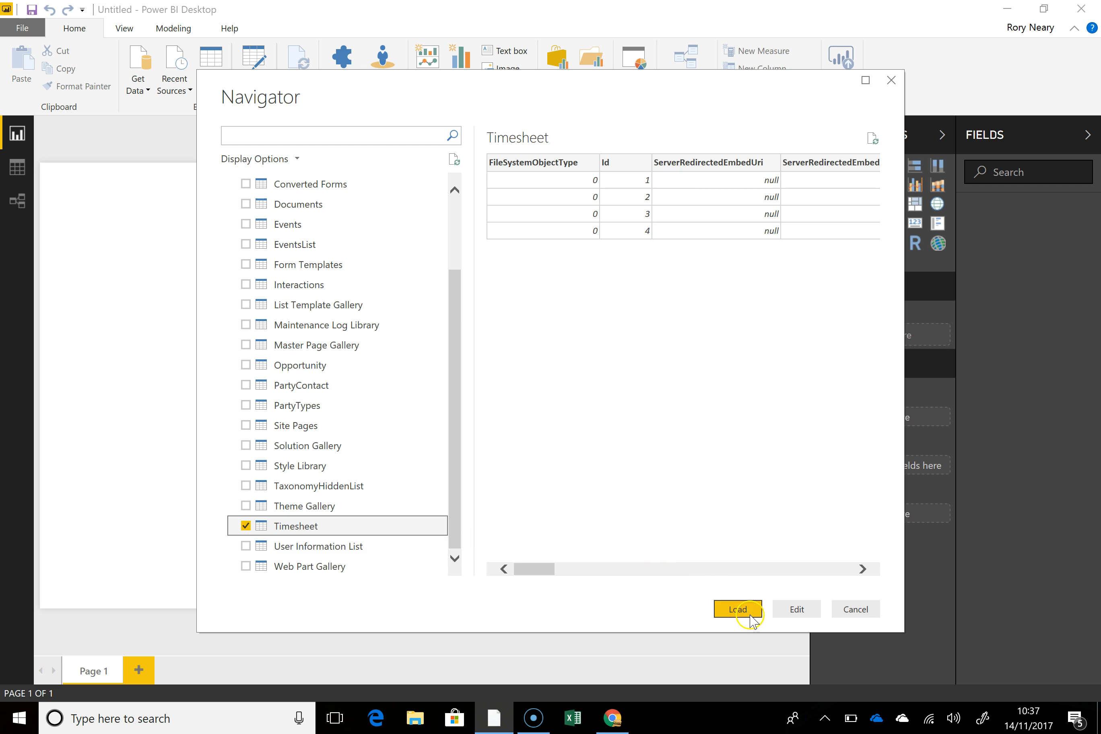
click(796, 609)
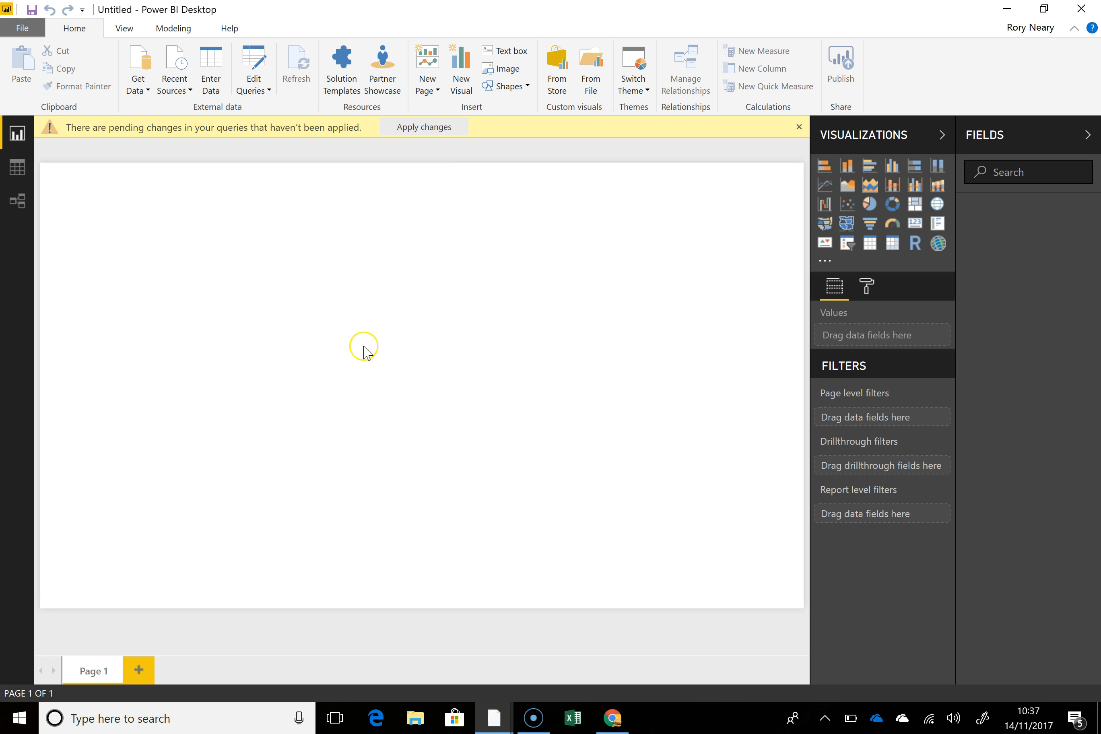
click(489, 722)
click(574, 671)
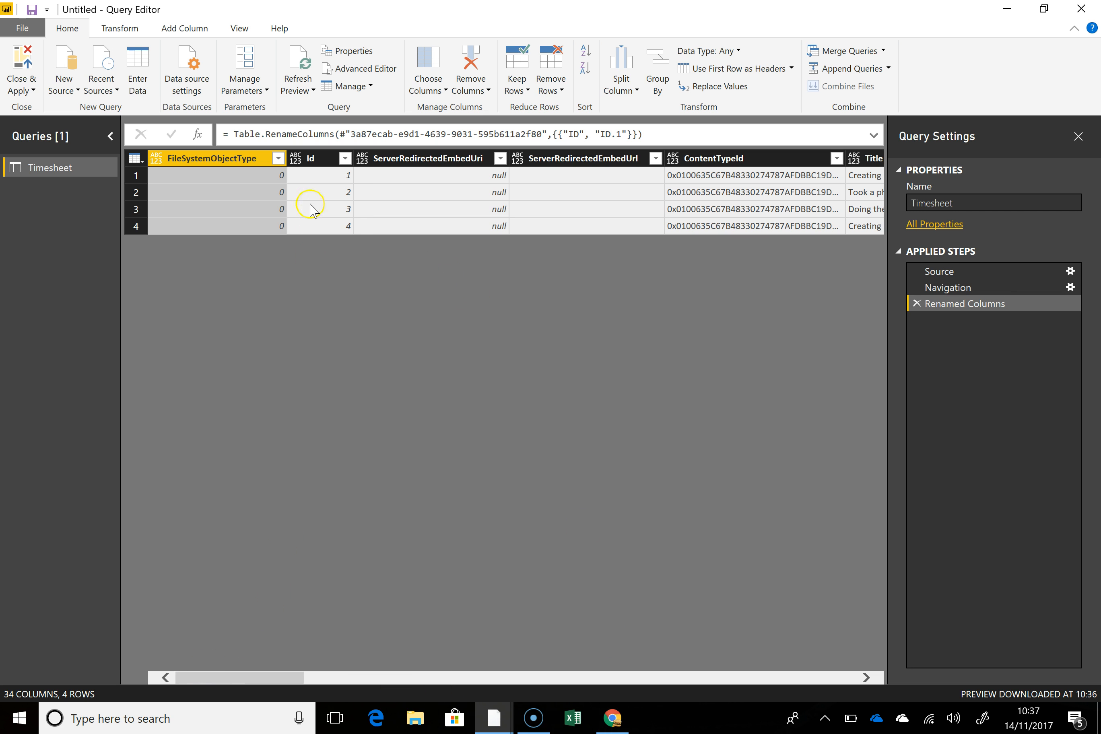
ctrl+click(421, 163)
ctrl+click(535, 161)
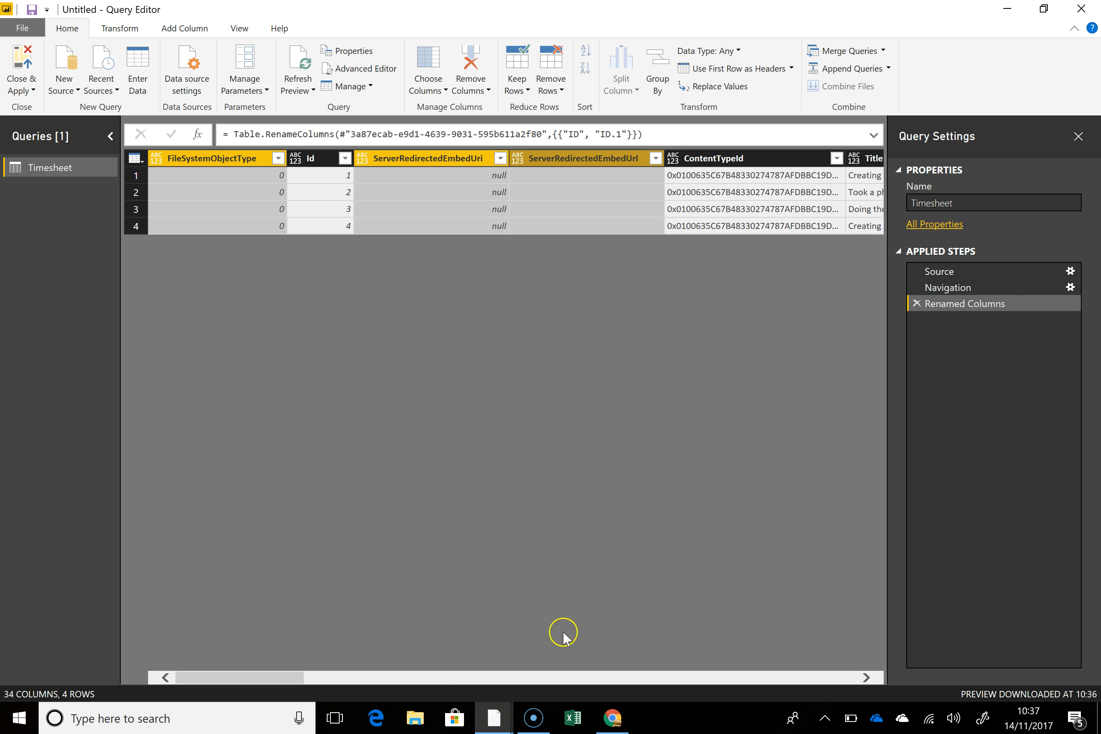
drag(282, 676, 305, 674)
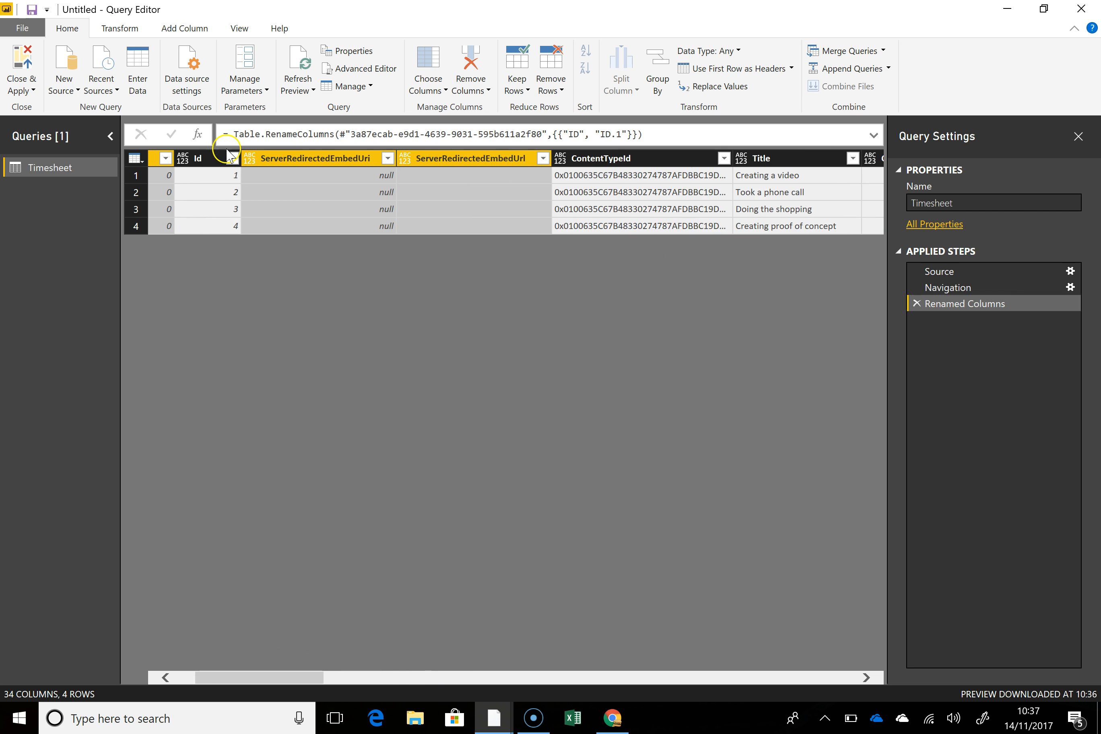
Keep only the Id, Title, Hours, Client, WorkDate, Modified, Author and Editor columns by removing all other columns.
click(206, 163)
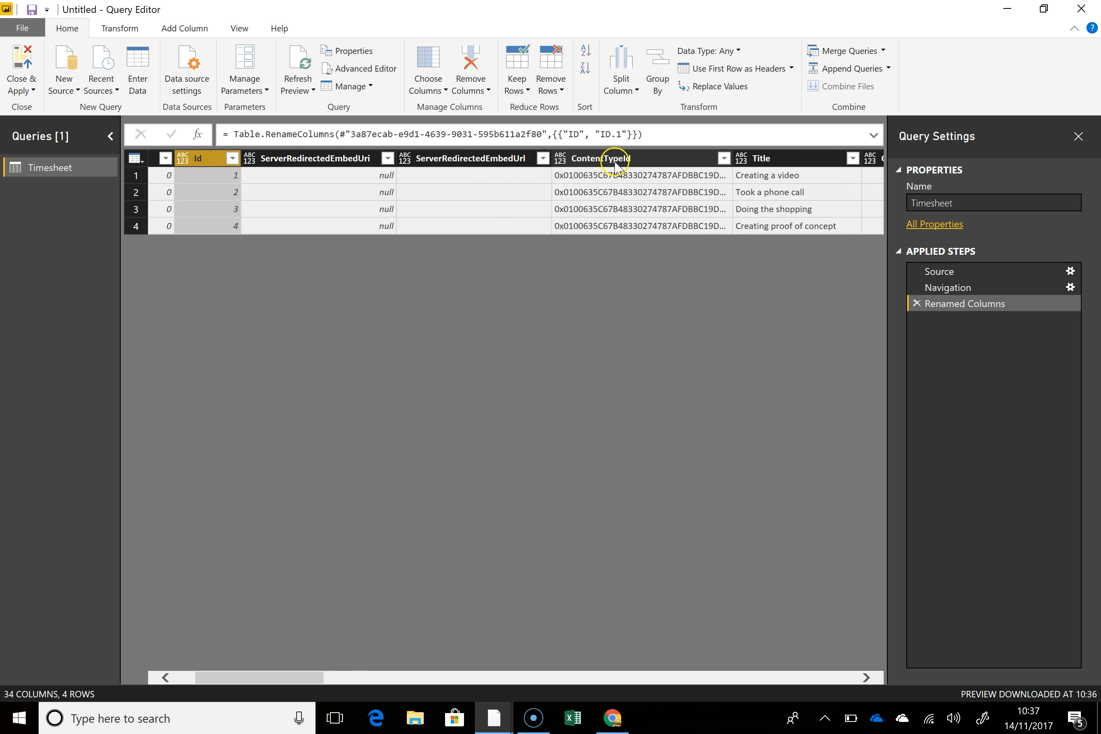
ctrl+click(761, 159)
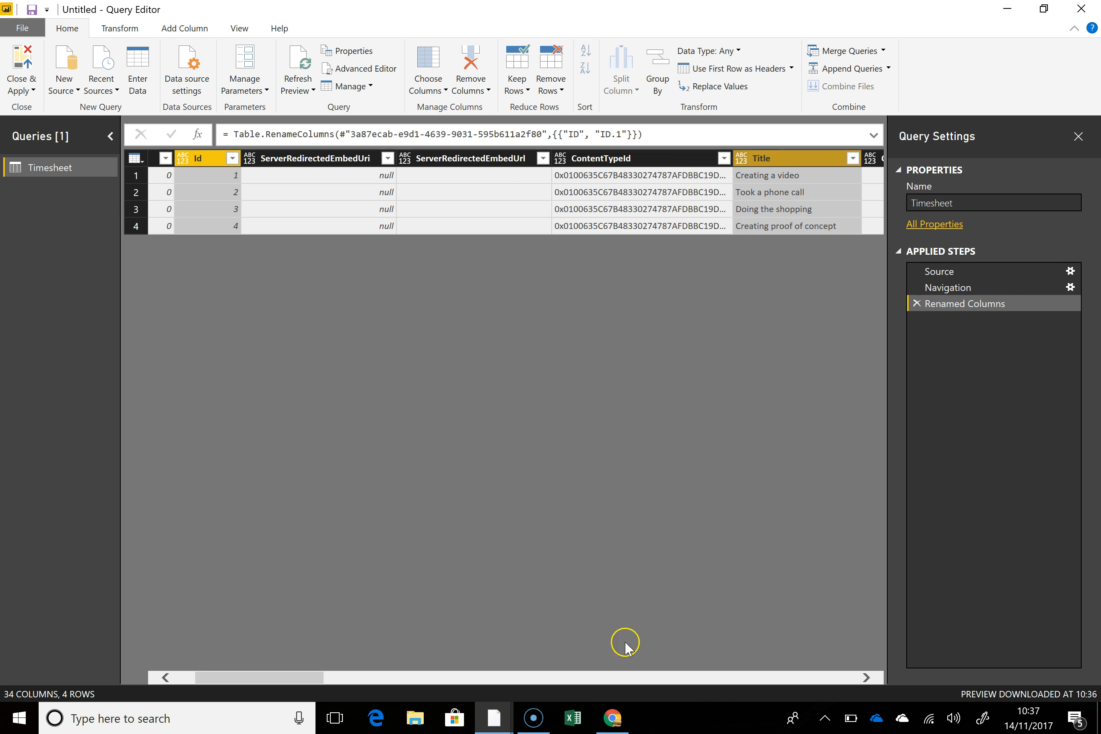
drag(300, 675, 393, 693)
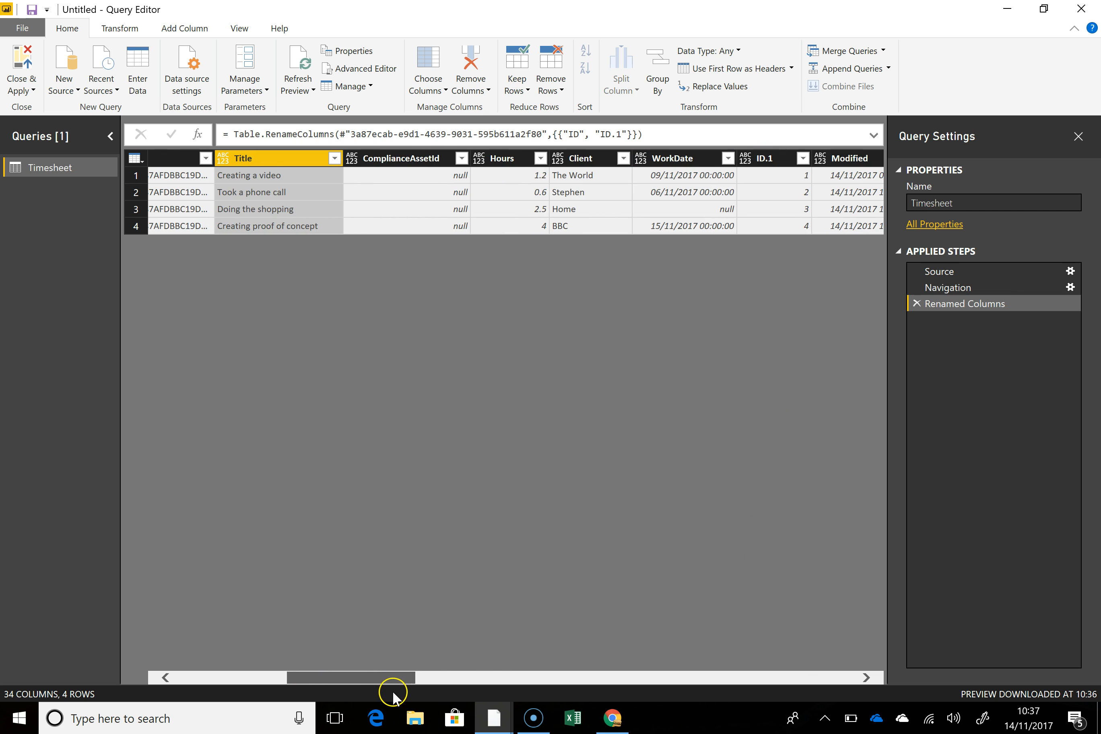
ctrl+click(519, 159)
ctrl+click(584, 163)
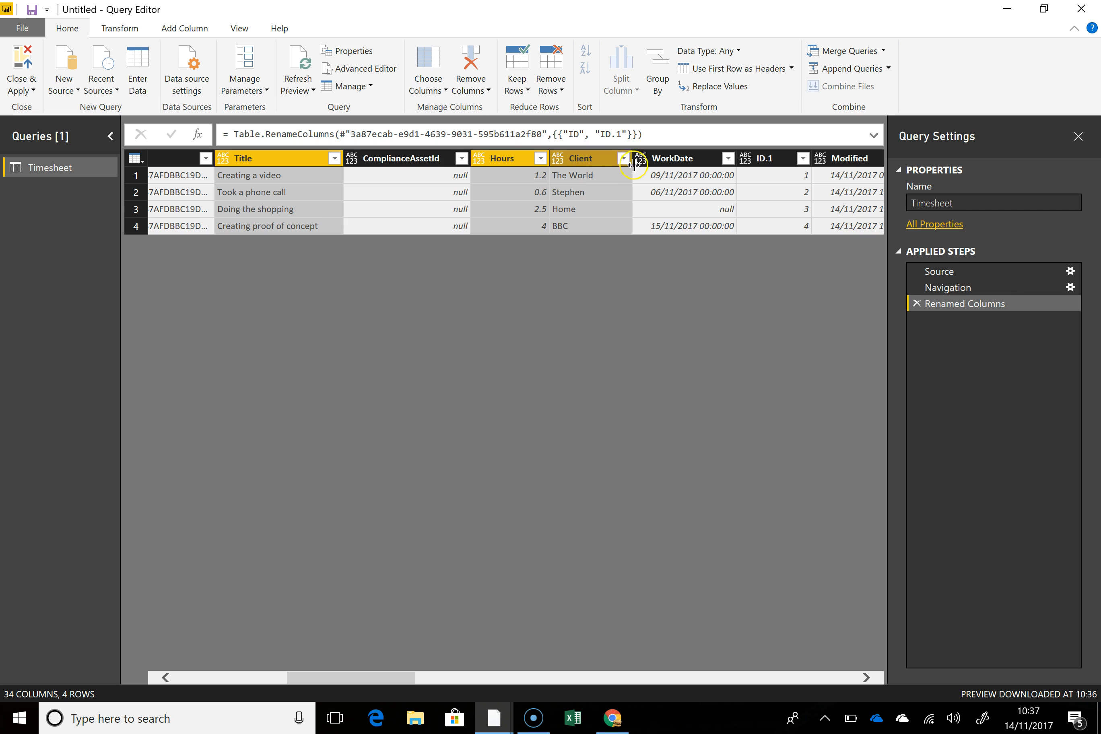
ctrl+click(682, 160)
ctrl+click(842, 156)
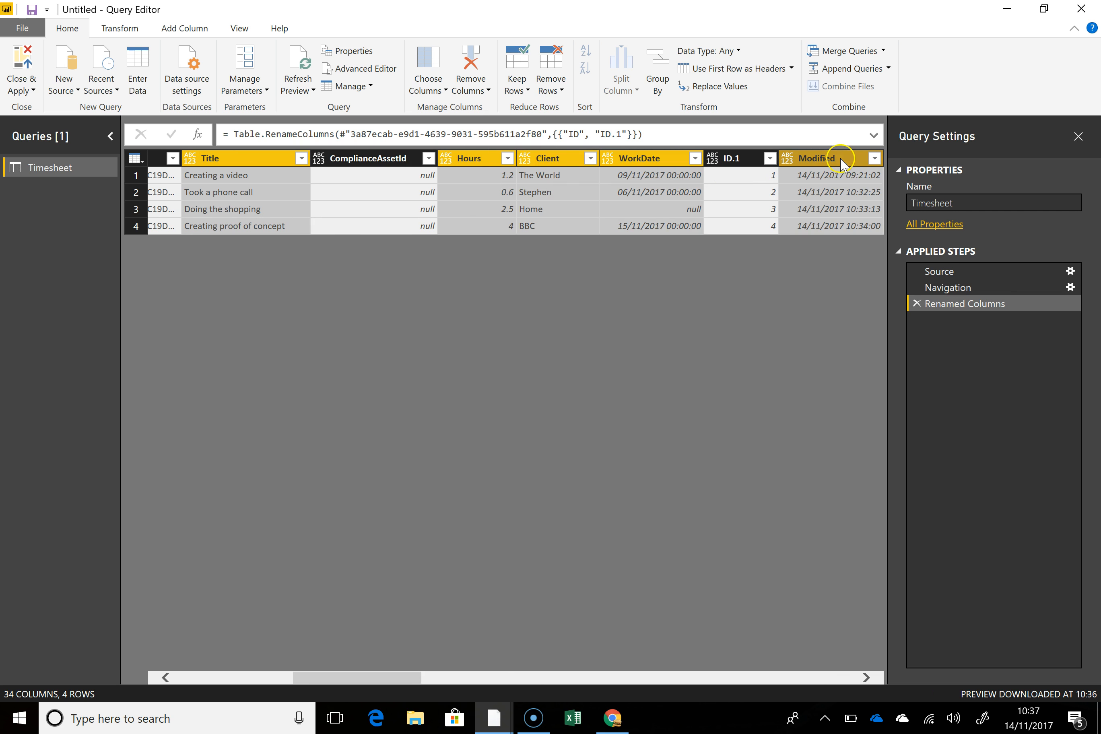
drag(389, 678, 841, 722)
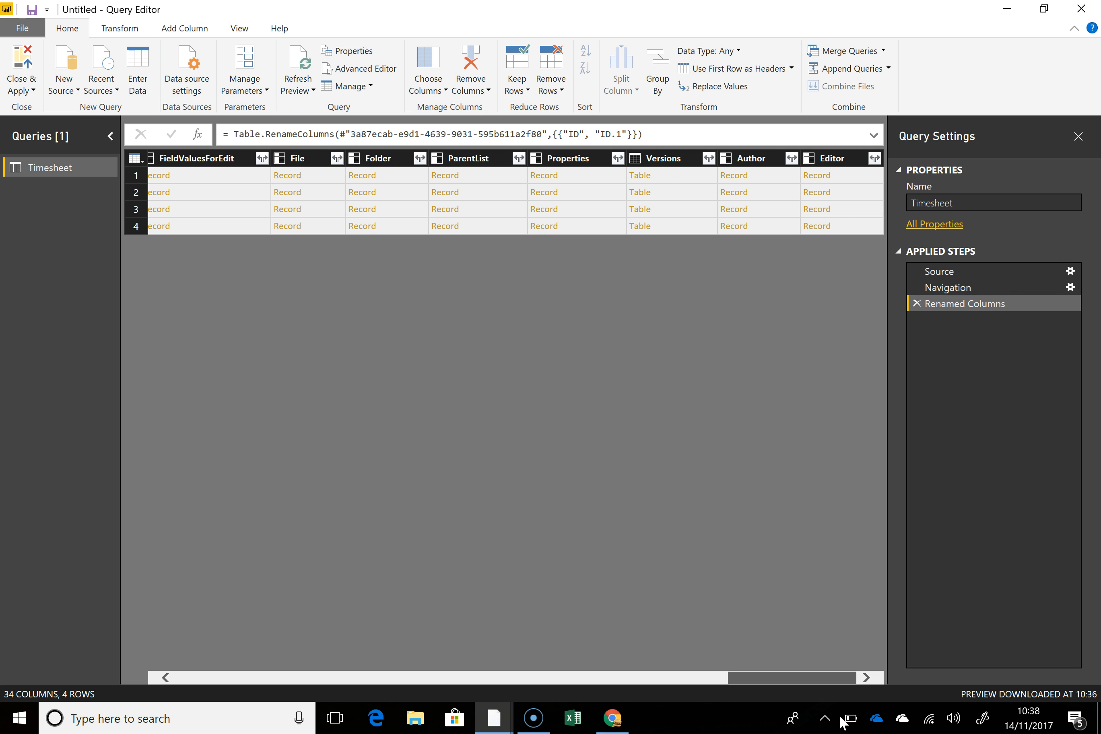
drag(841, 722, 847, 720)
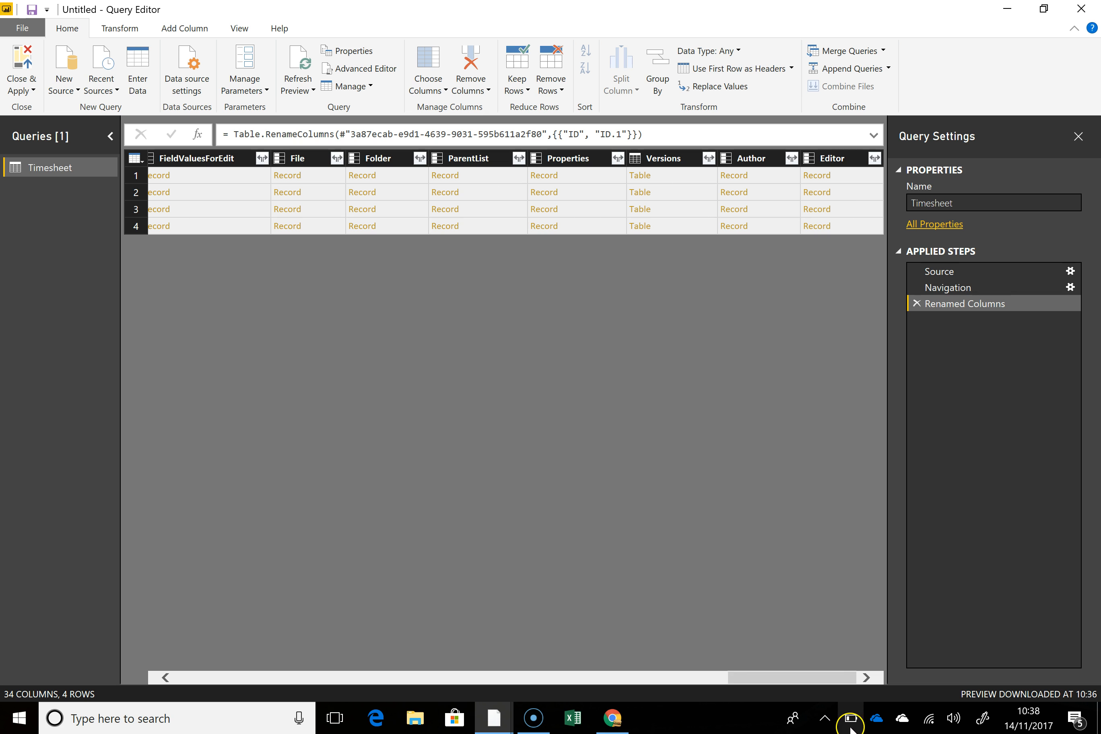
click(754, 159)
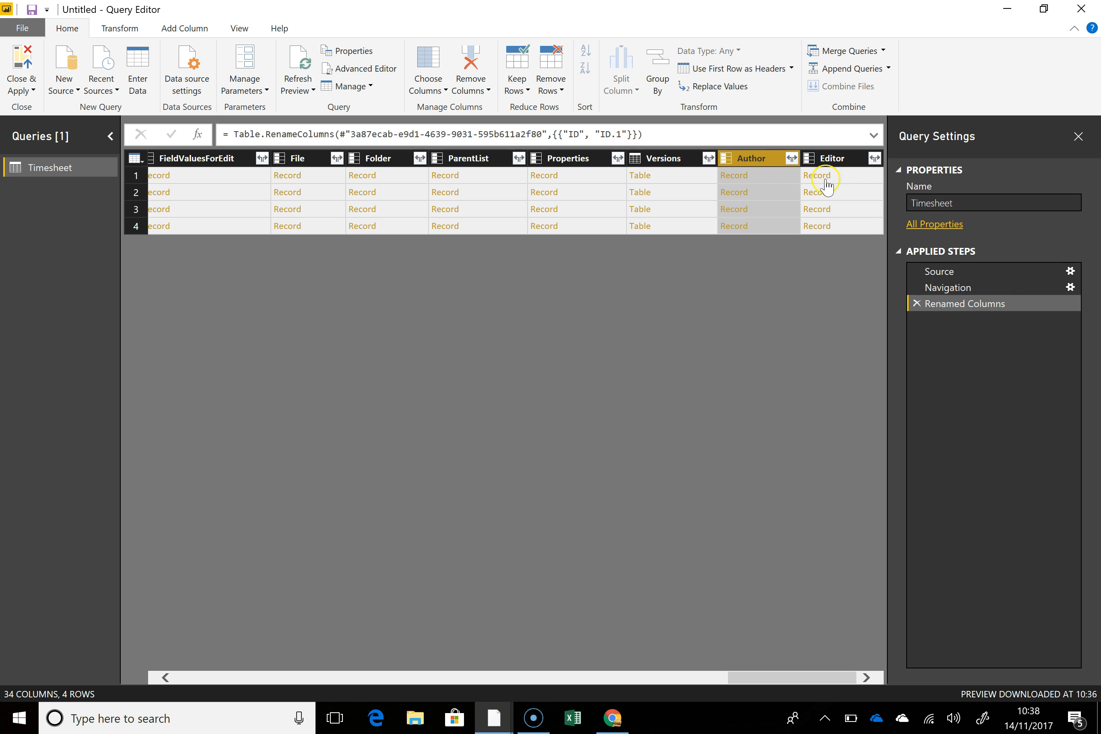
ctrl+click(843, 159)
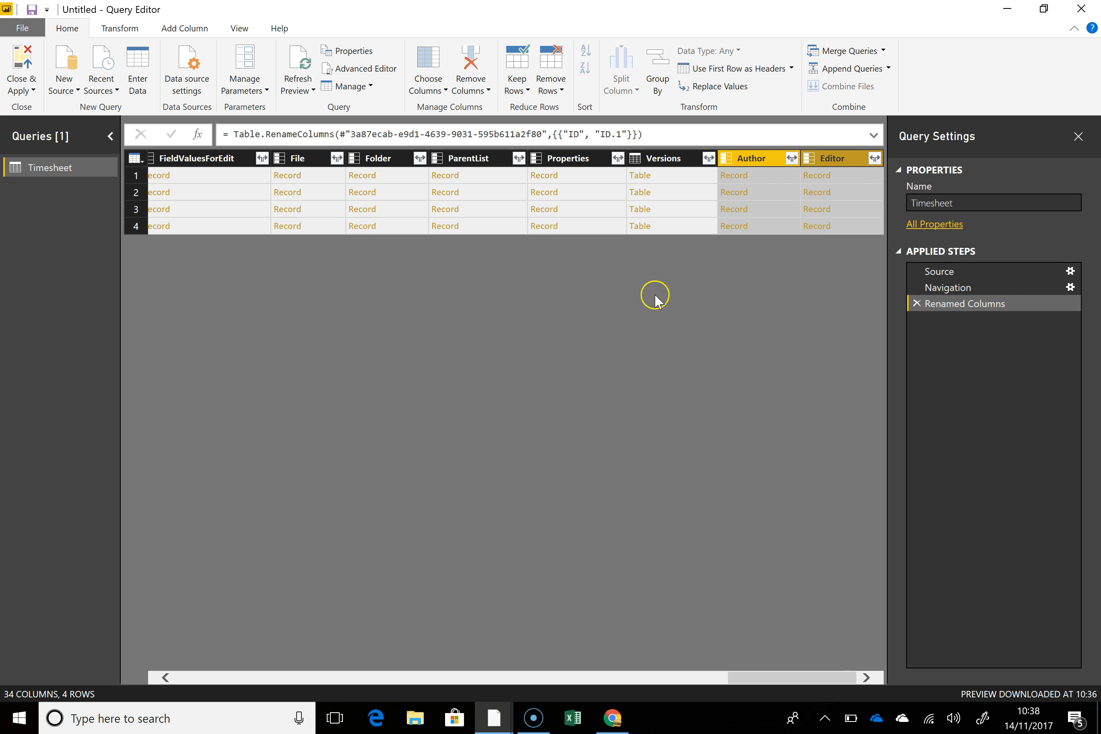
right_click(743, 160)
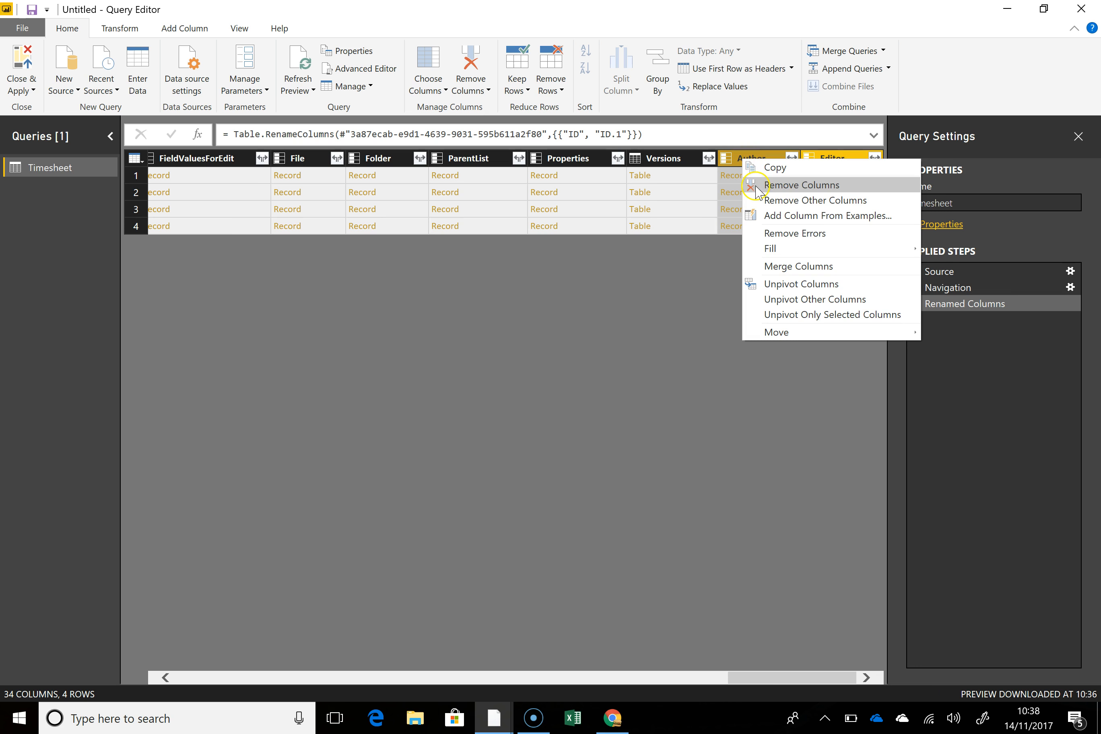
click(764, 199)
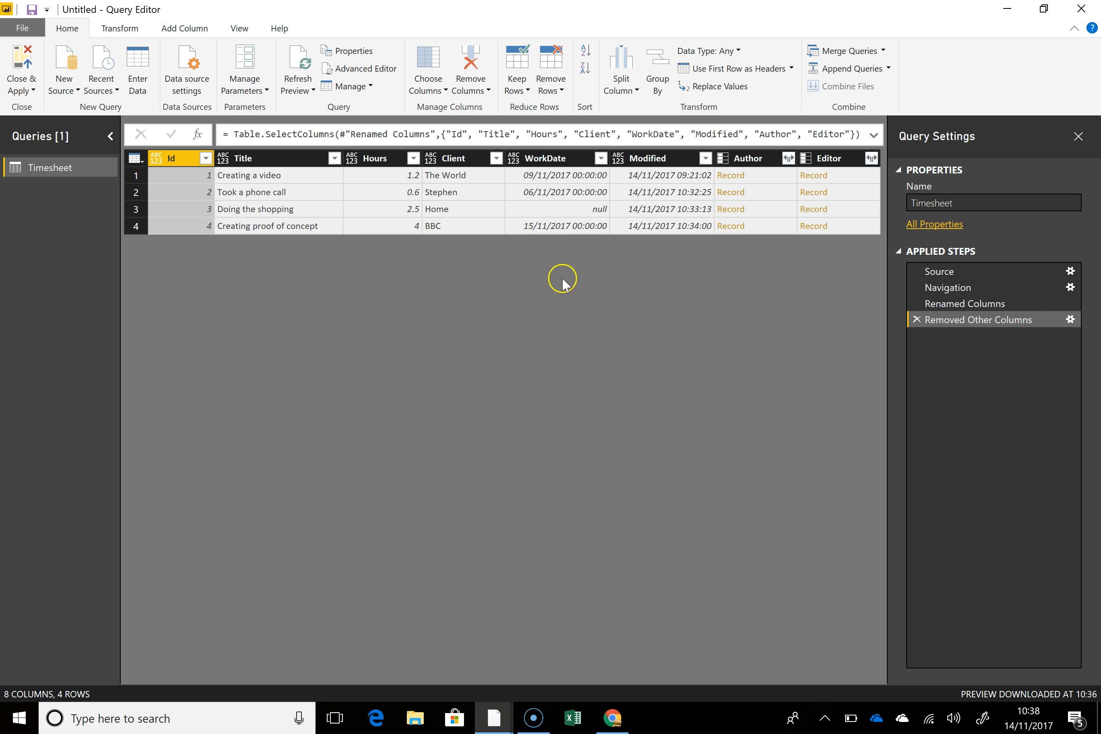
Remove the Editor column and expand the Author record column to its Name field only, keeping the original column name as prefix.
click(826, 161)
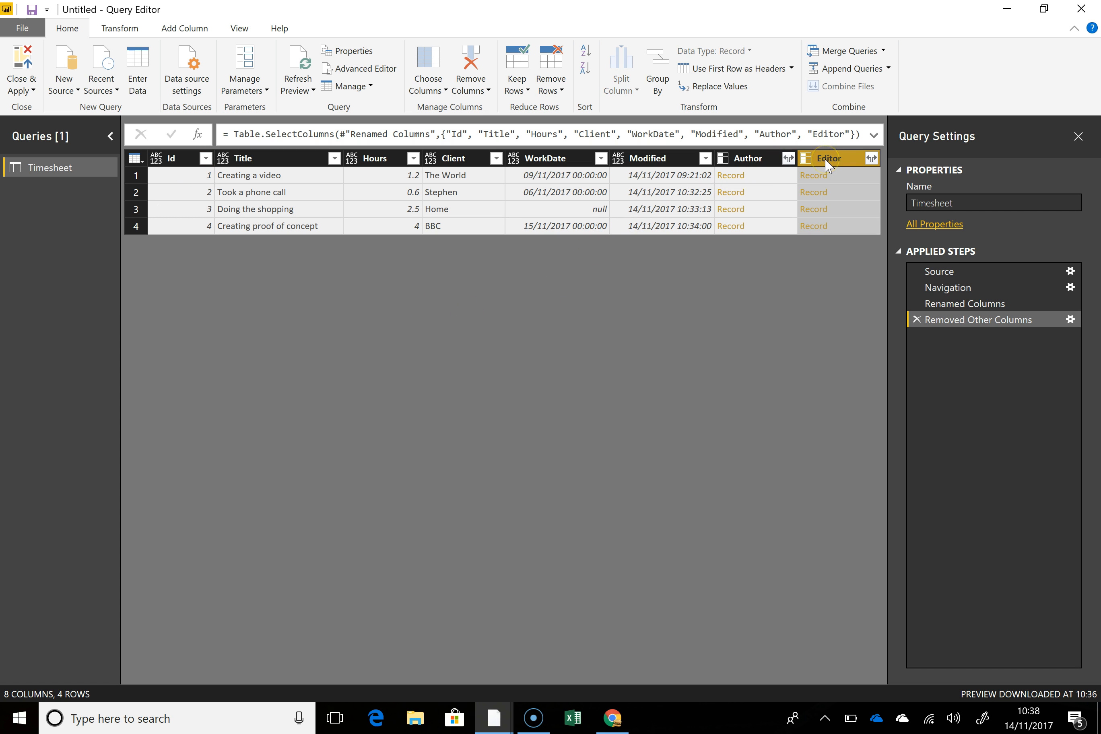
key(Delete)
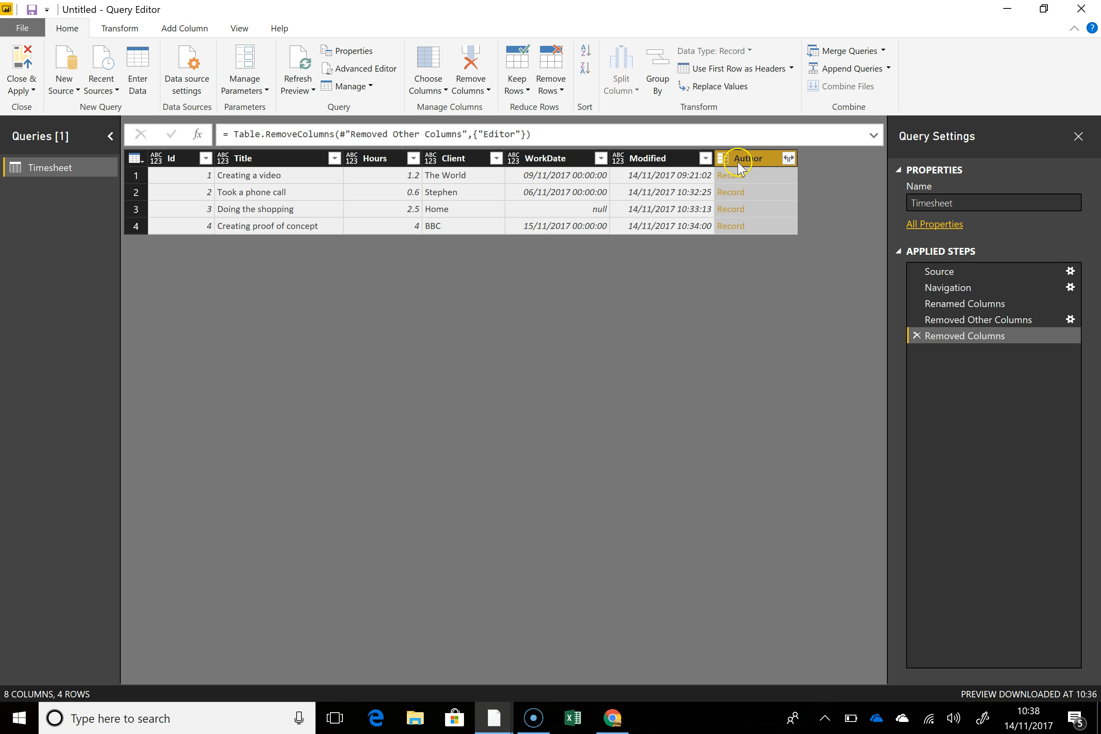
click(788, 159)
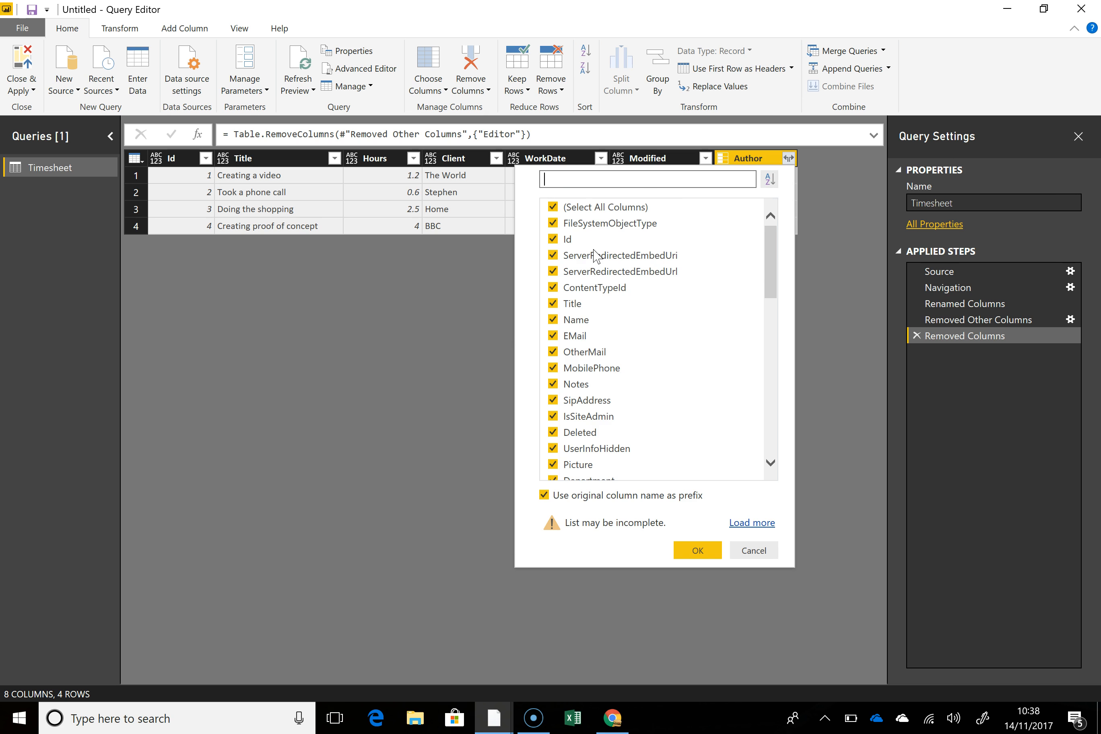
click(562, 258)
click(554, 209)
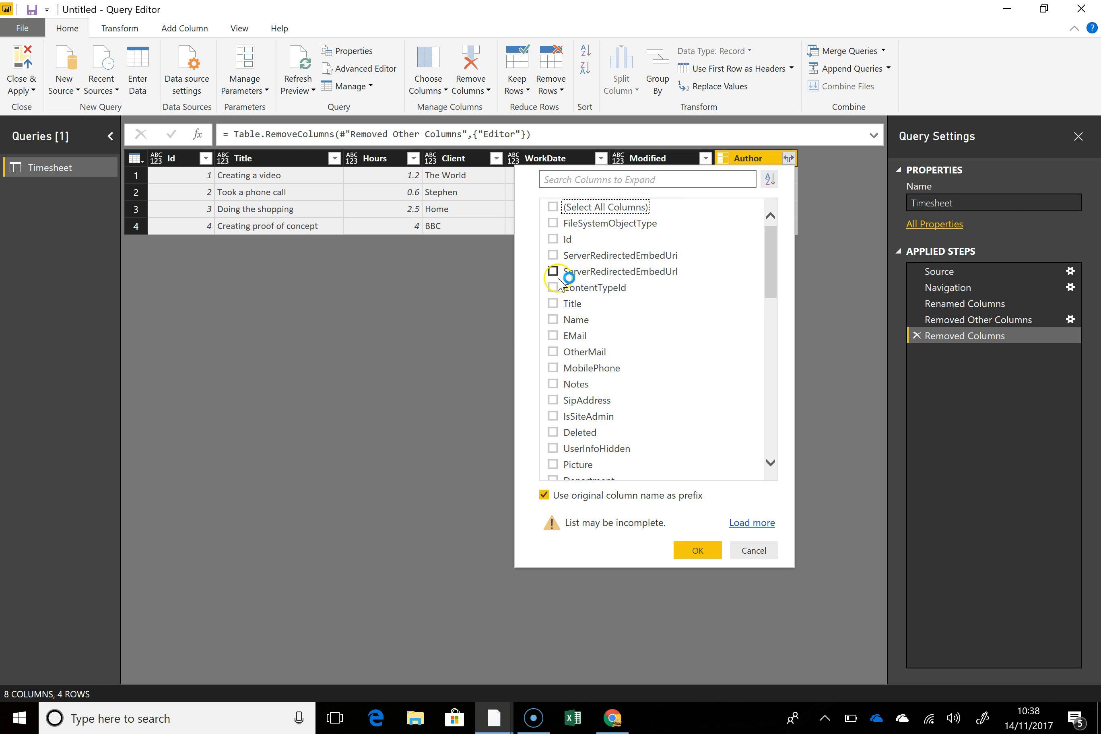
click(552, 336)
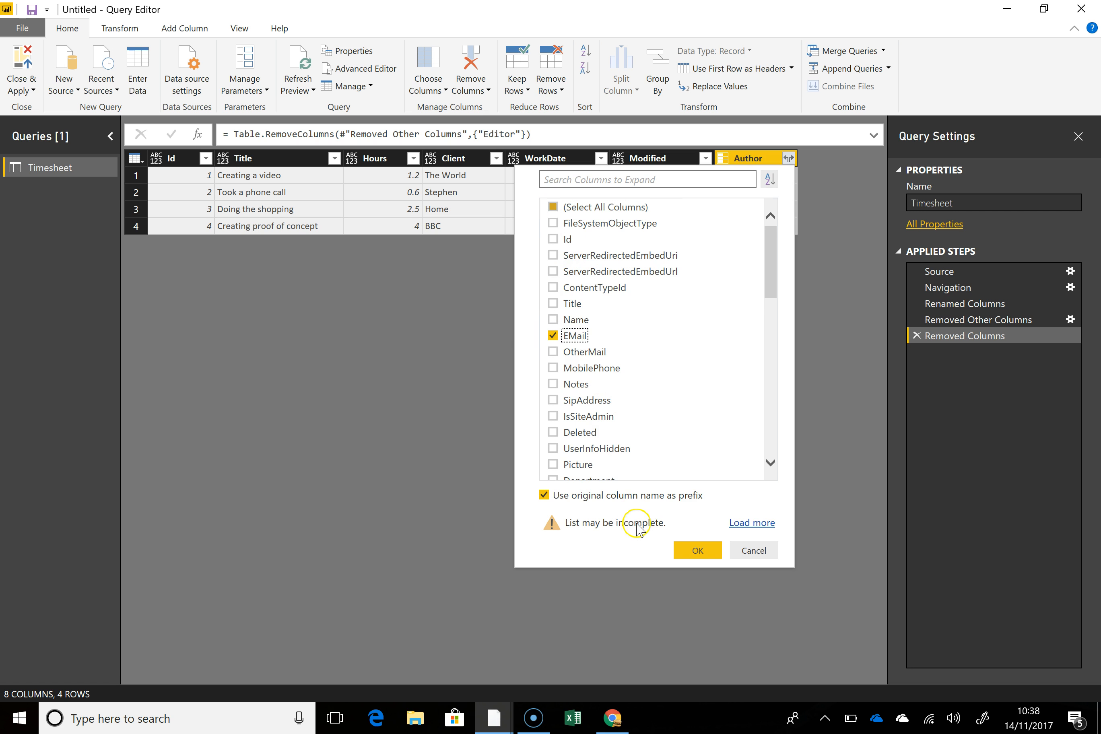
click(553, 319)
click(553, 335)
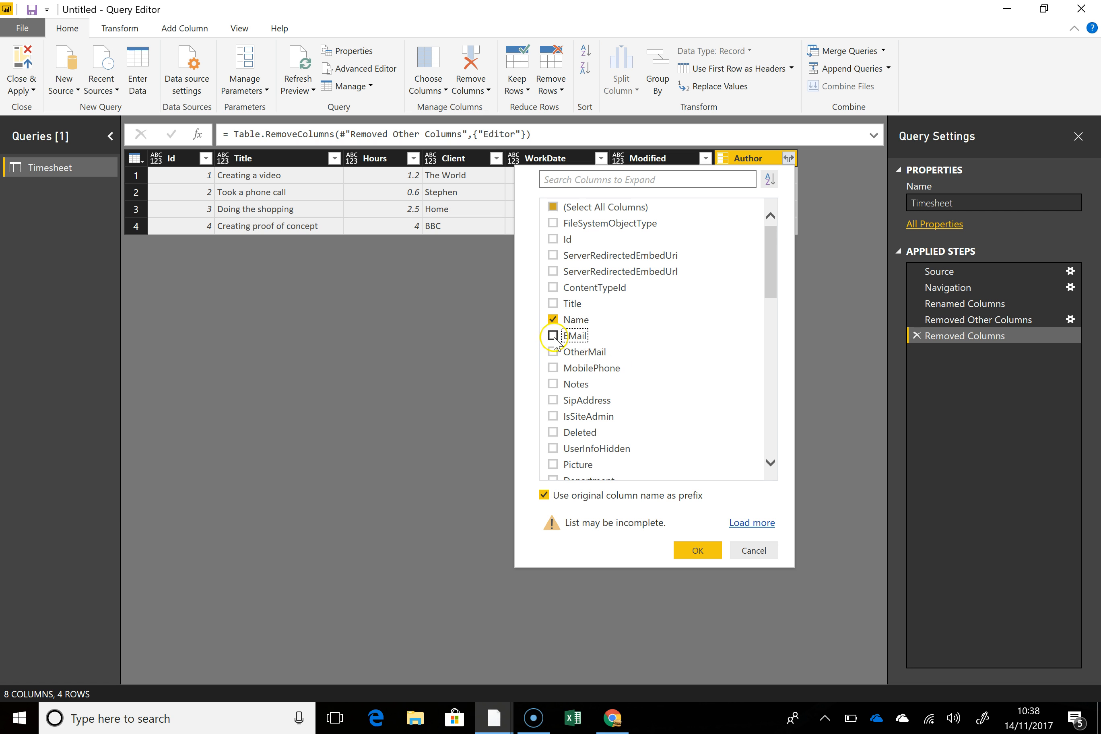
click(696, 550)
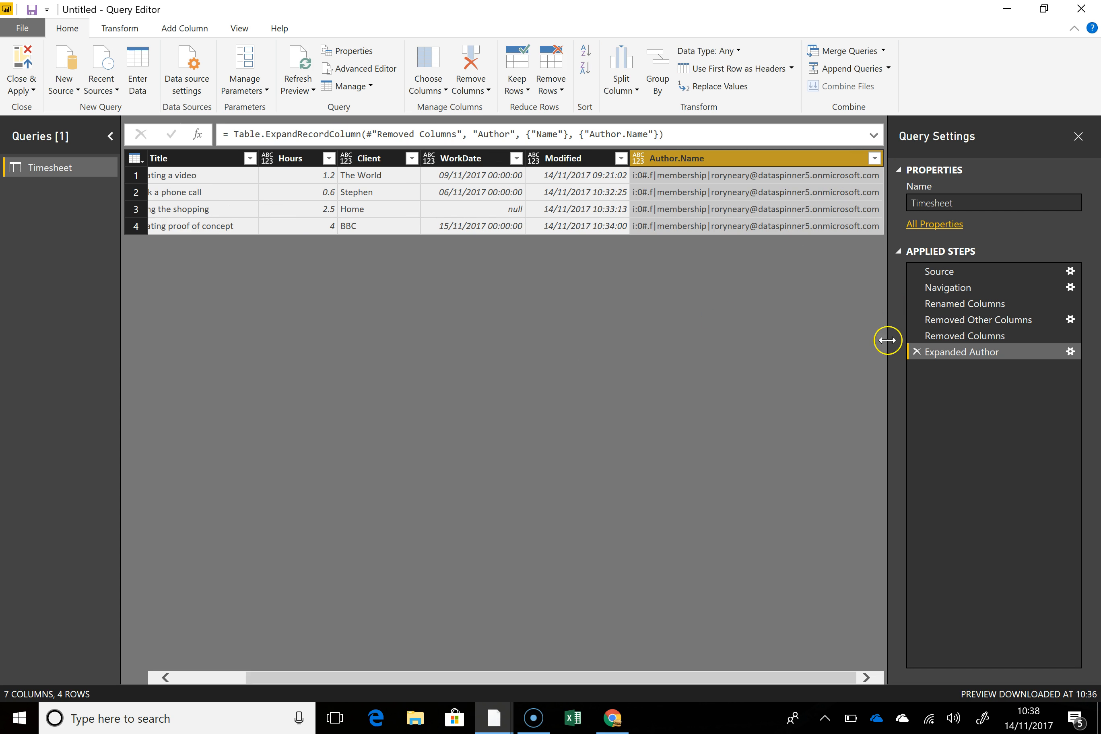
Edit the Expanded Author step so it expands only FirstName and LastName instead of Name.
click(1069, 351)
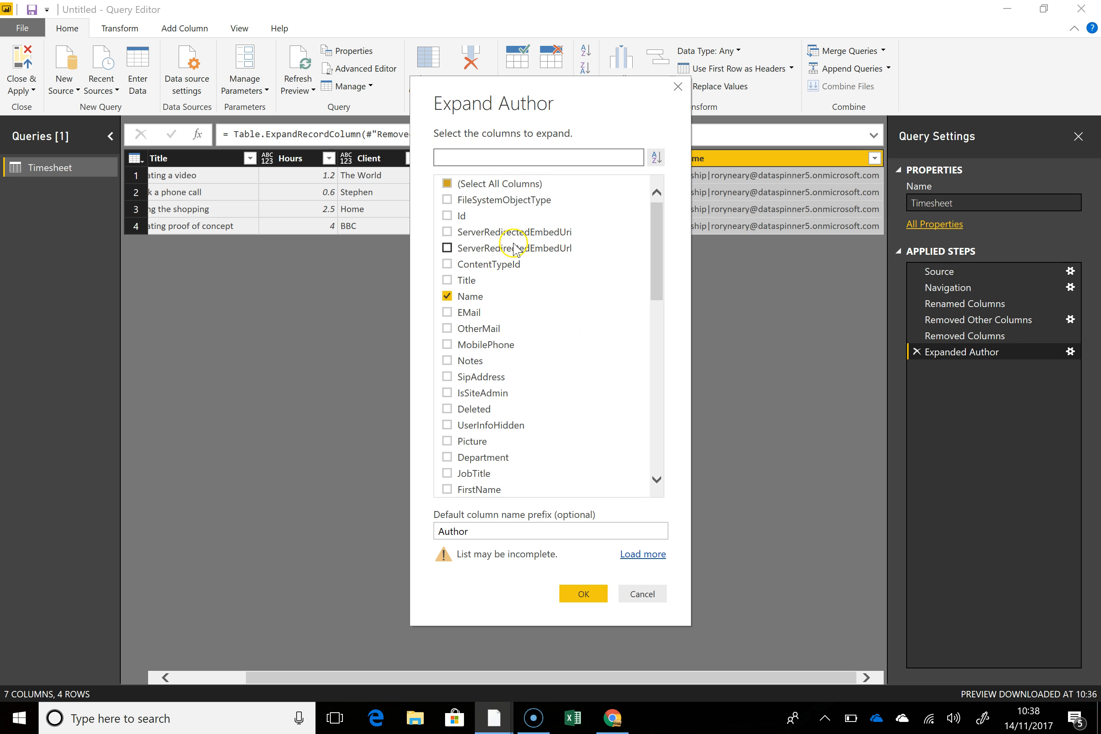
click(447, 296)
click(447, 312)
scroll(590, 308, down, 2)
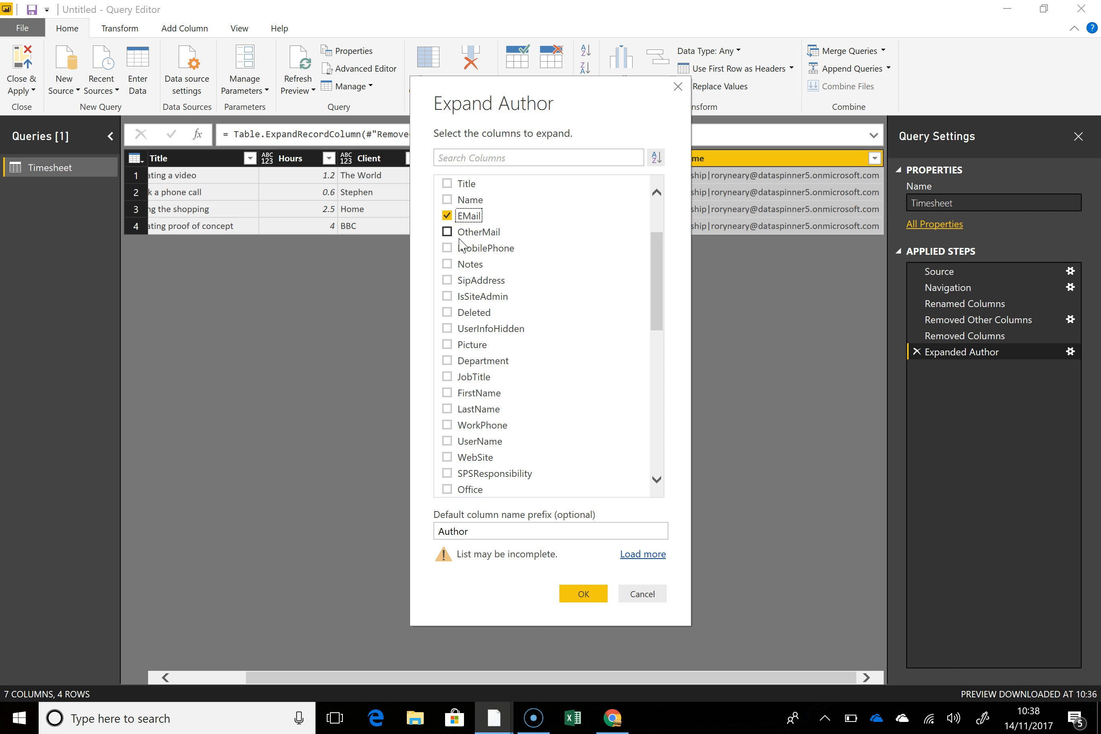
click(584, 597)
click(446, 393)
click(446, 409)
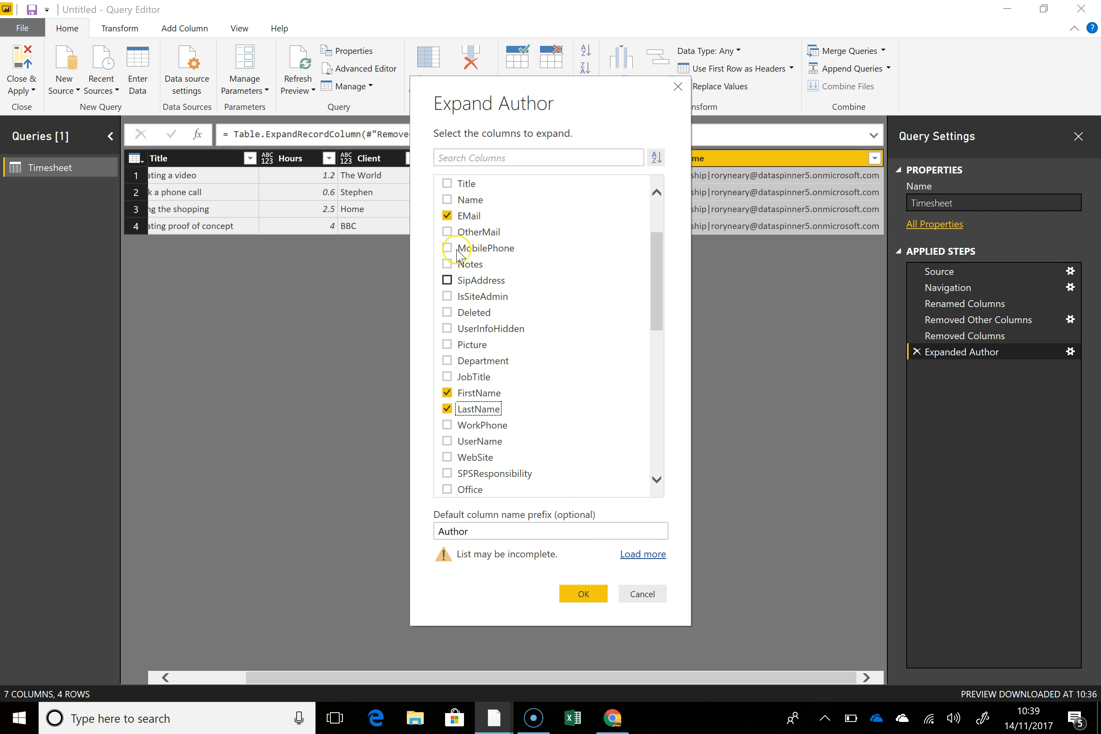
click(447, 215)
click(582, 593)
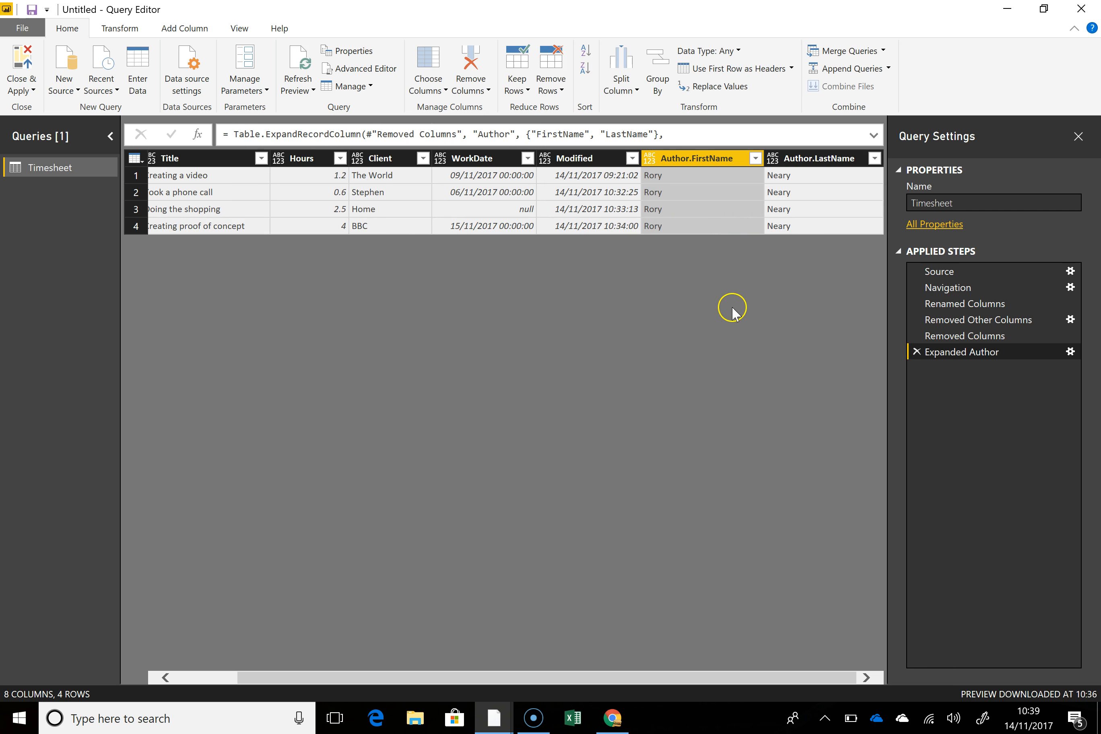
ctrl+click(801, 163)
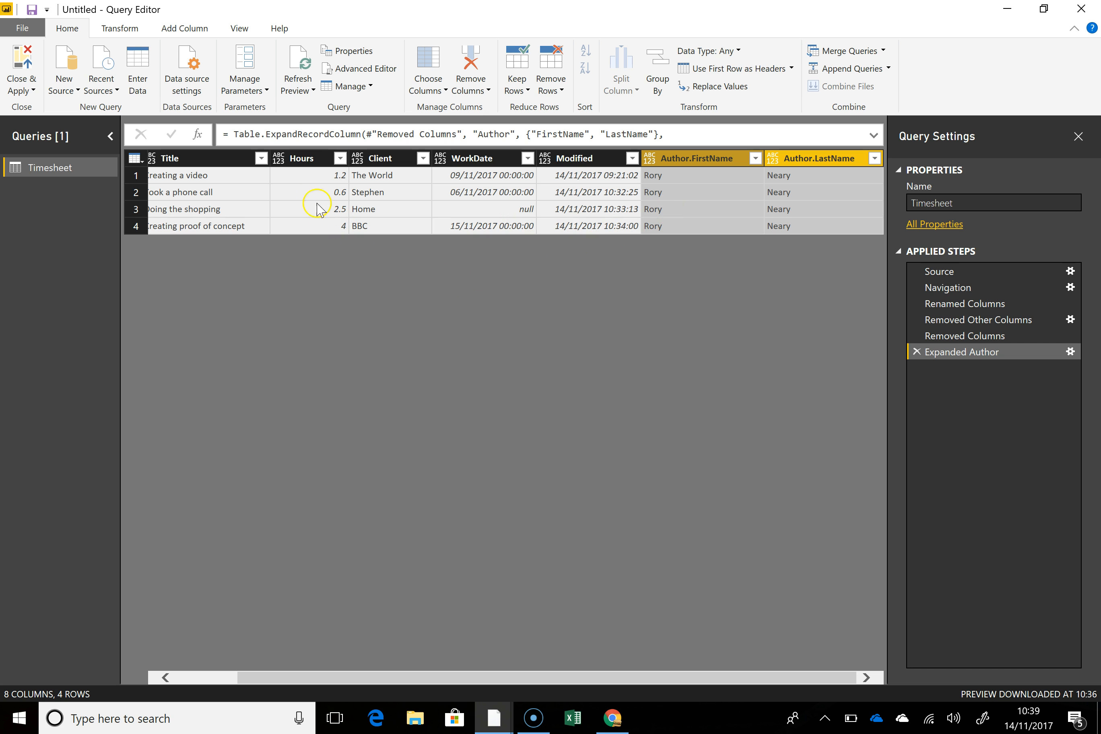
click(120, 29)
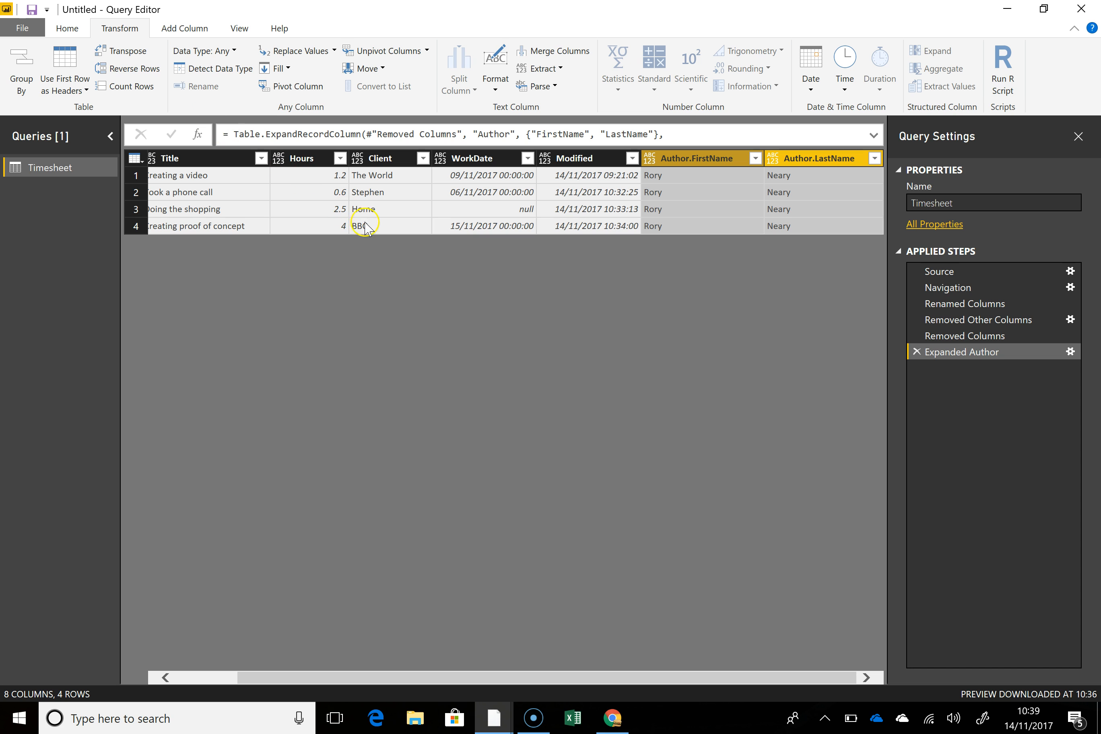
click(67, 28)
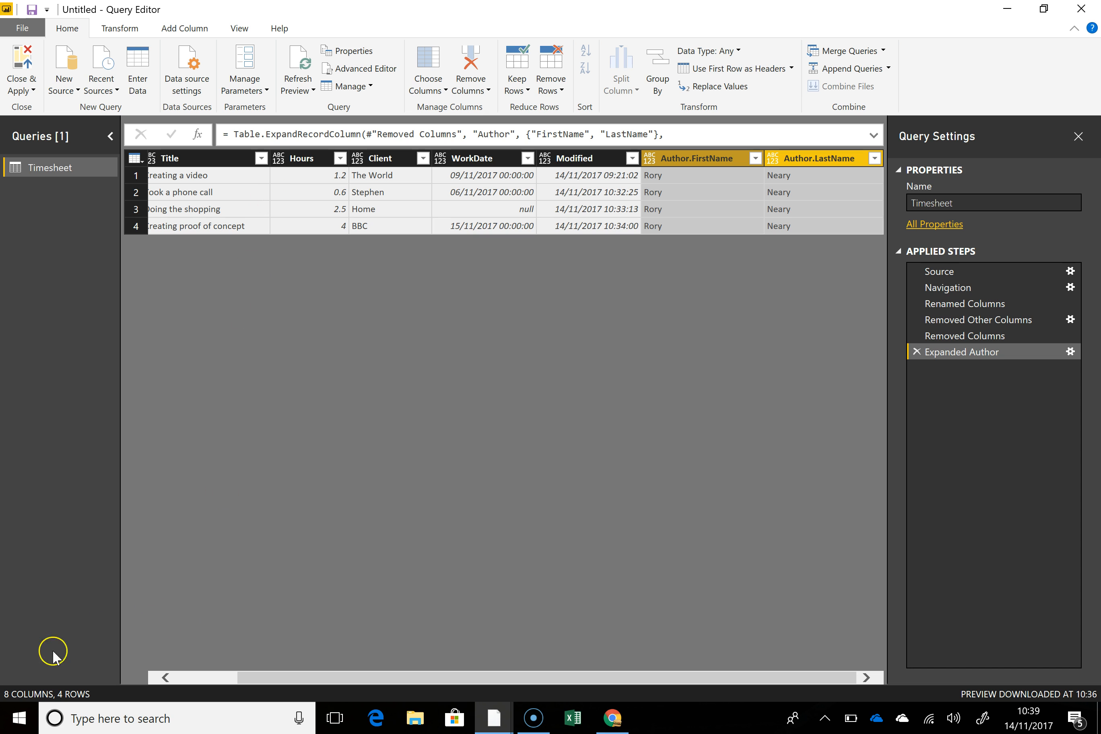
Minimize the Query Editor and Power BI Desktop windows to bring the browser with the SharePoint Timesheet page forward.
click(17, 717)
click(1004, 171)
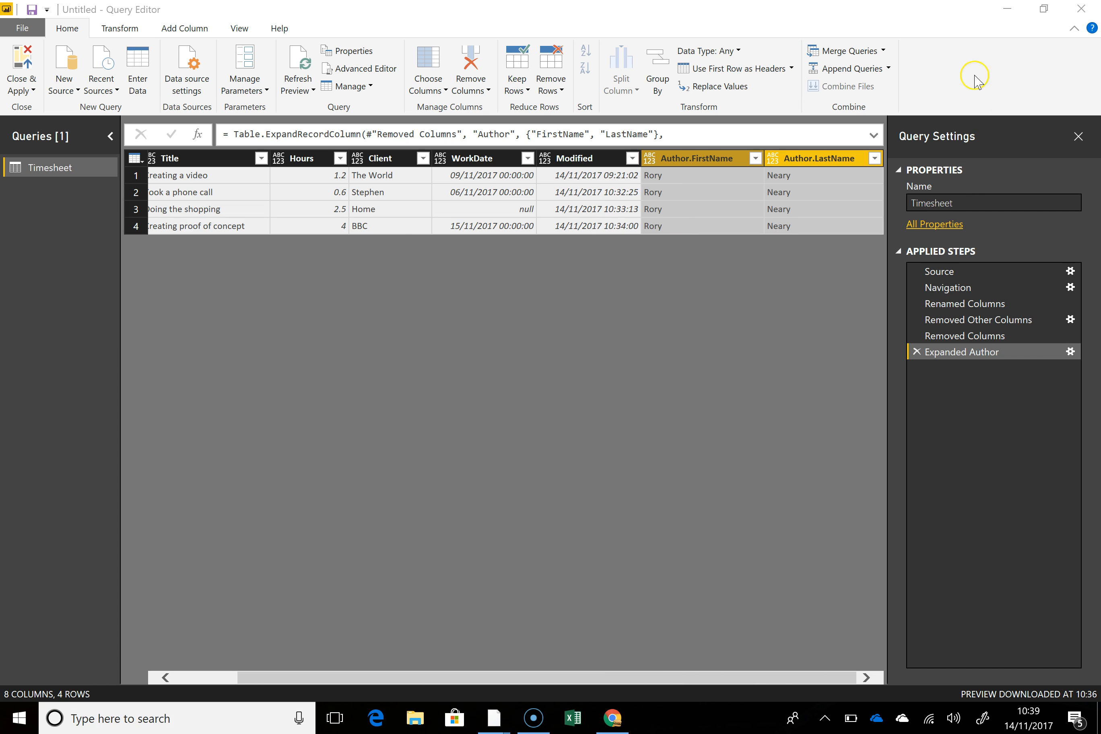
click(1007, 7)
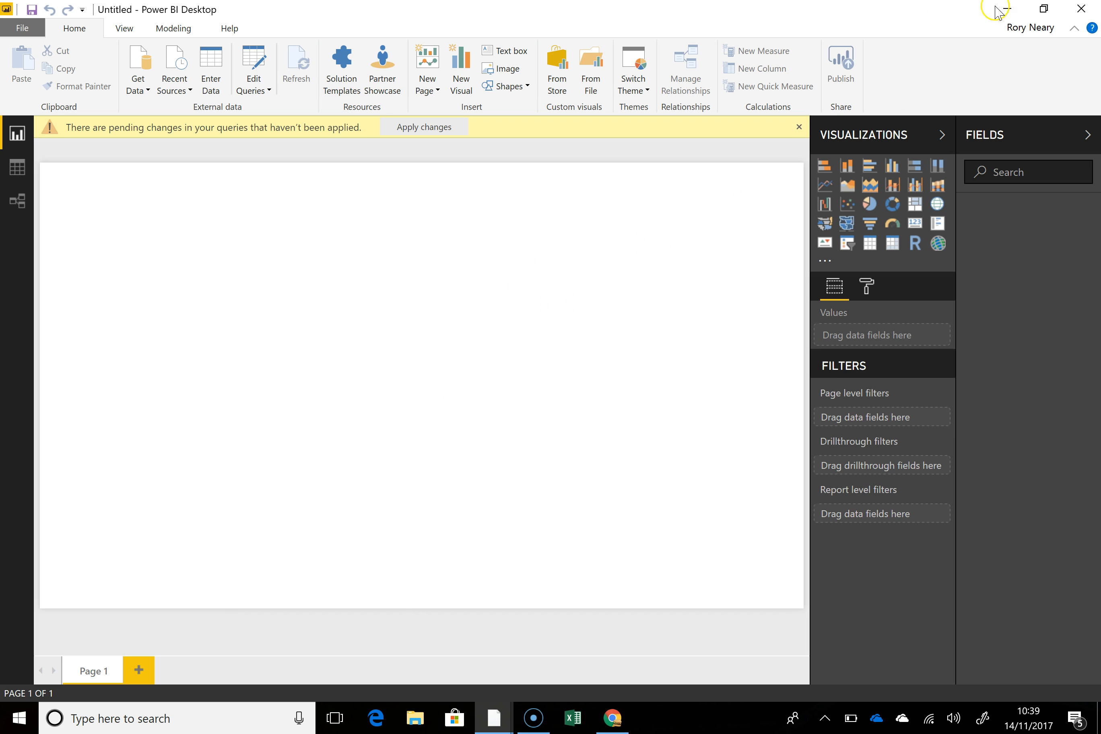
click(1007, 10)
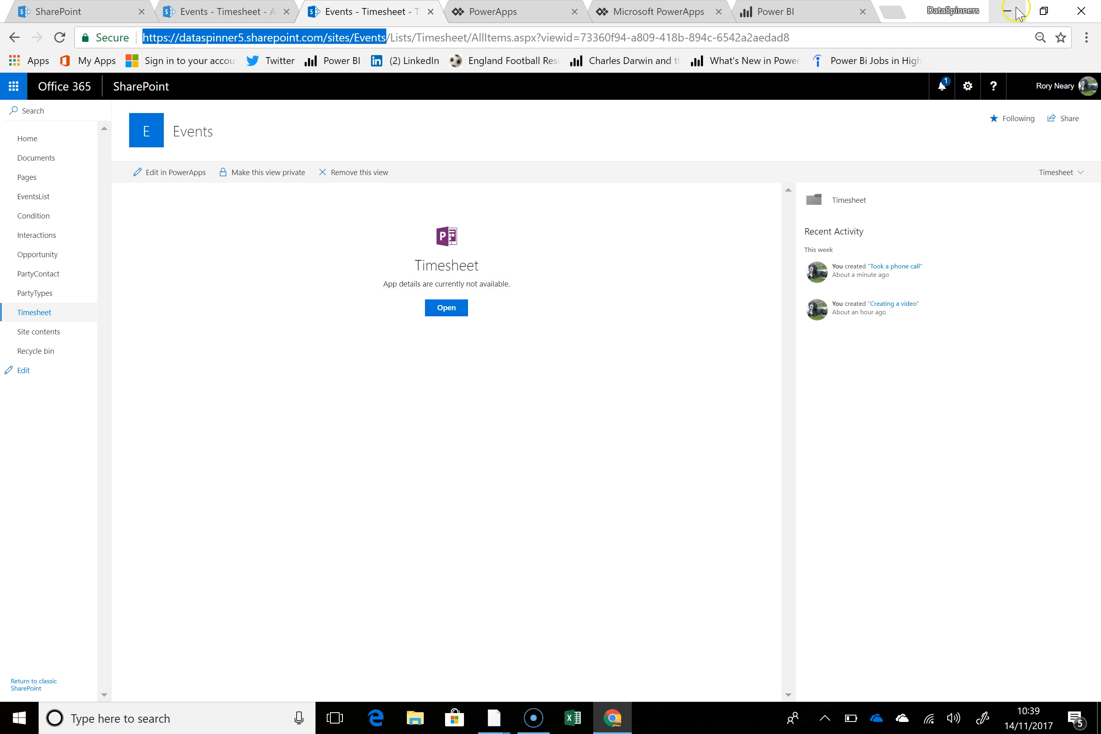
click(612, 719)
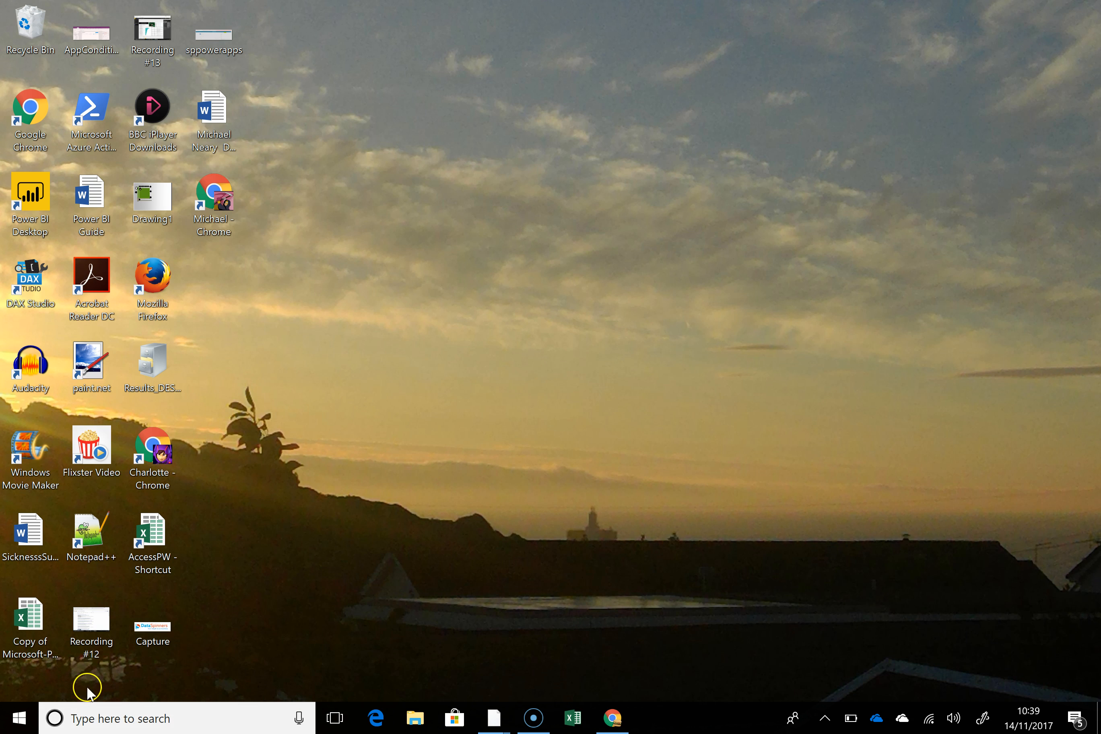
click(83, 719)
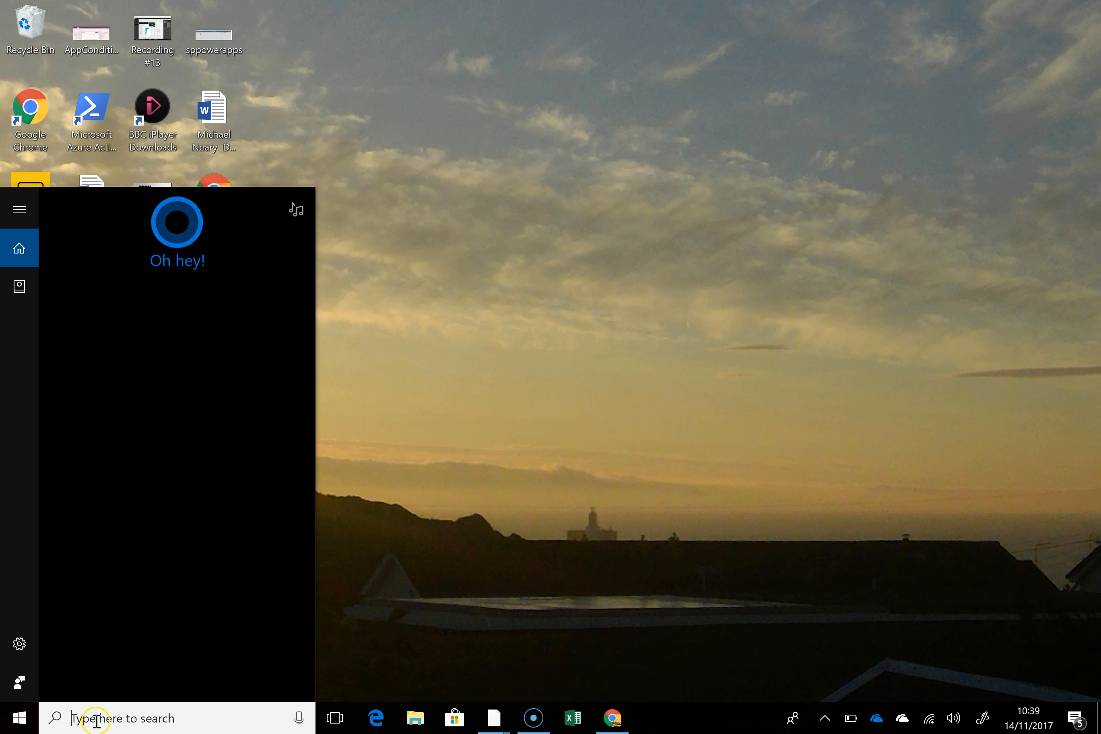
text(s)
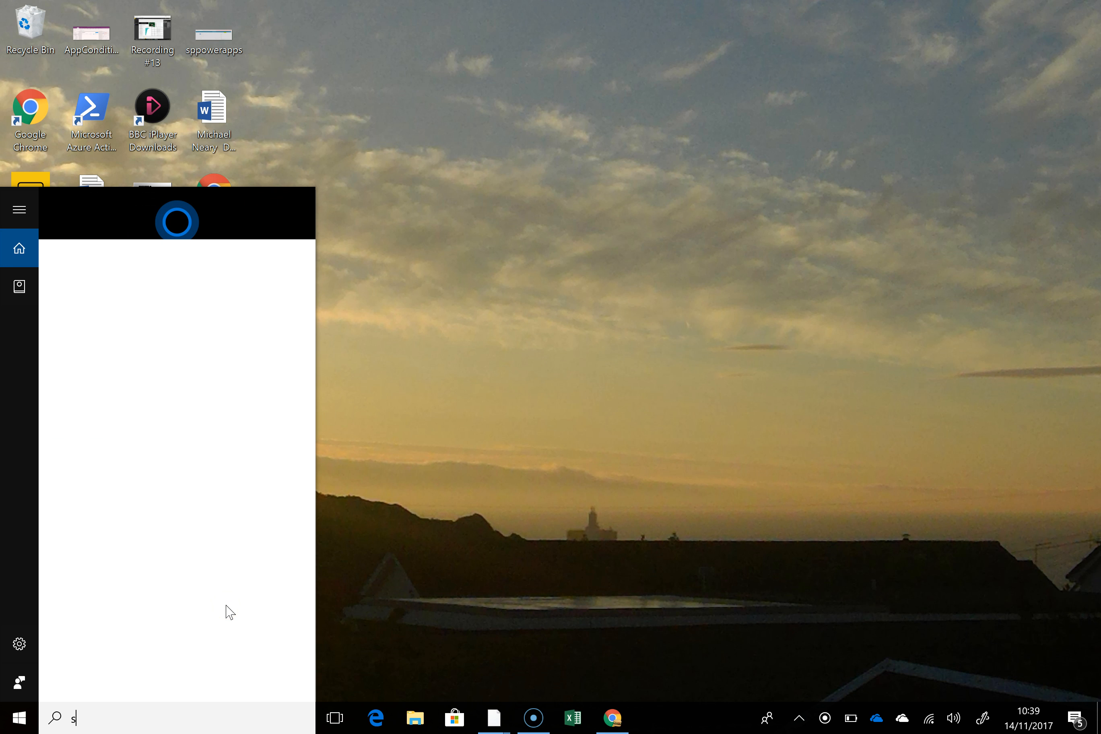
text(cree)
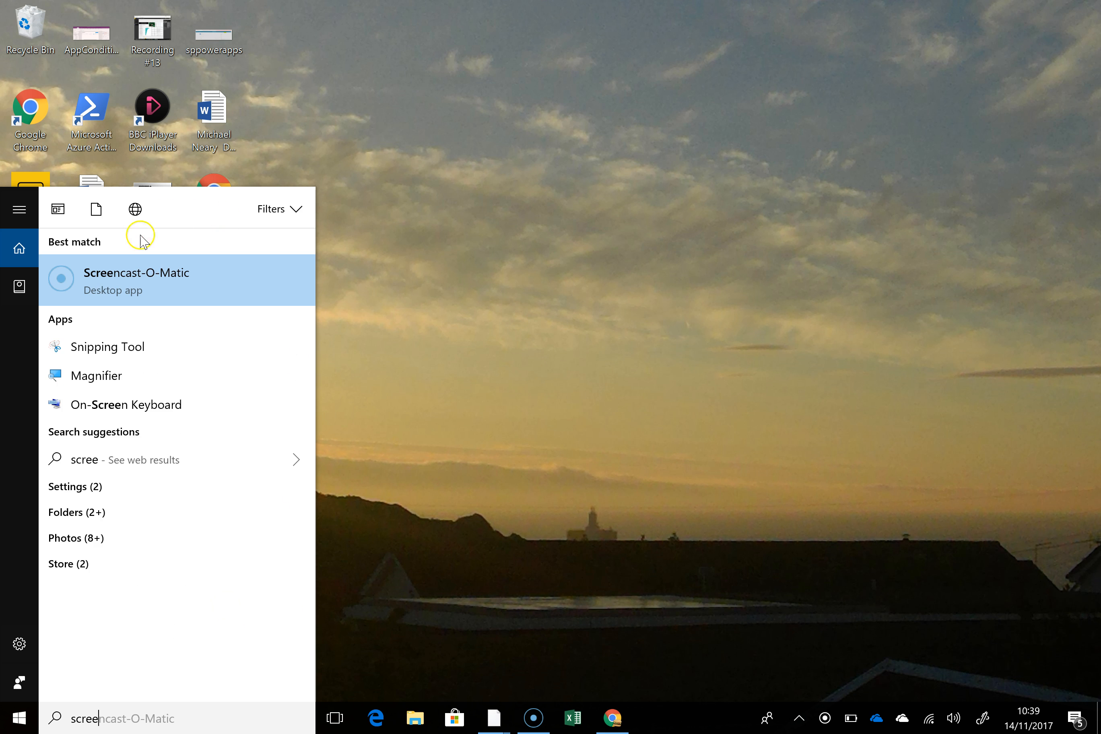
click(123, 282)
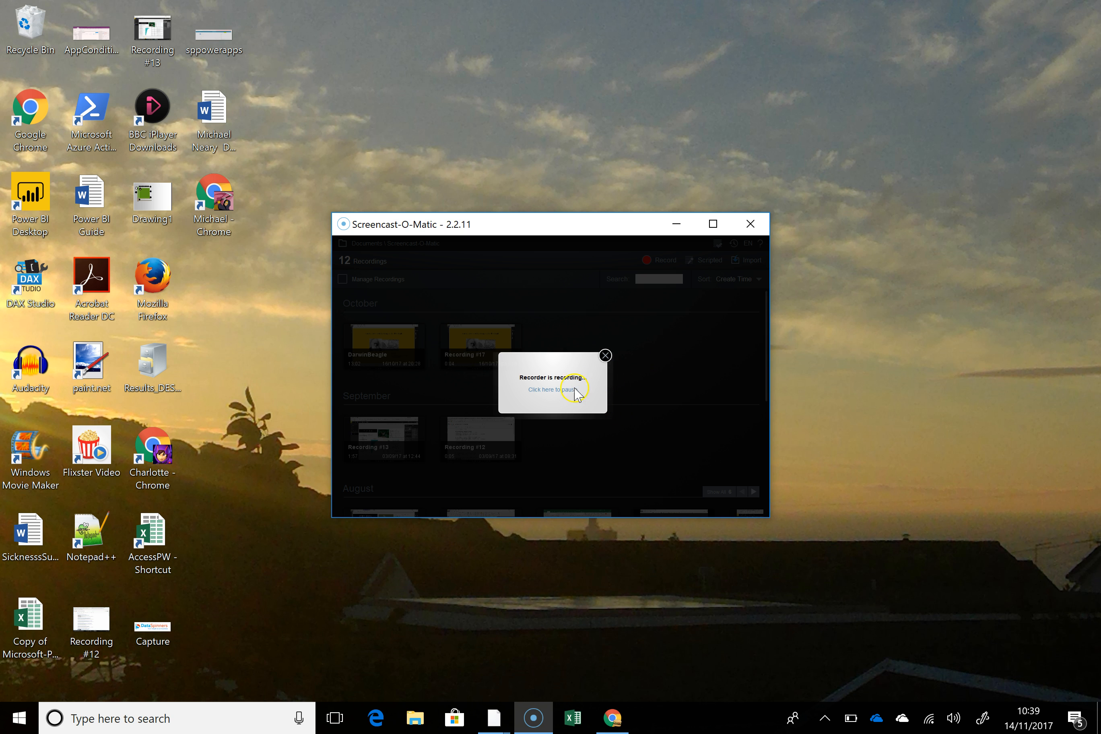
click(678, 223)
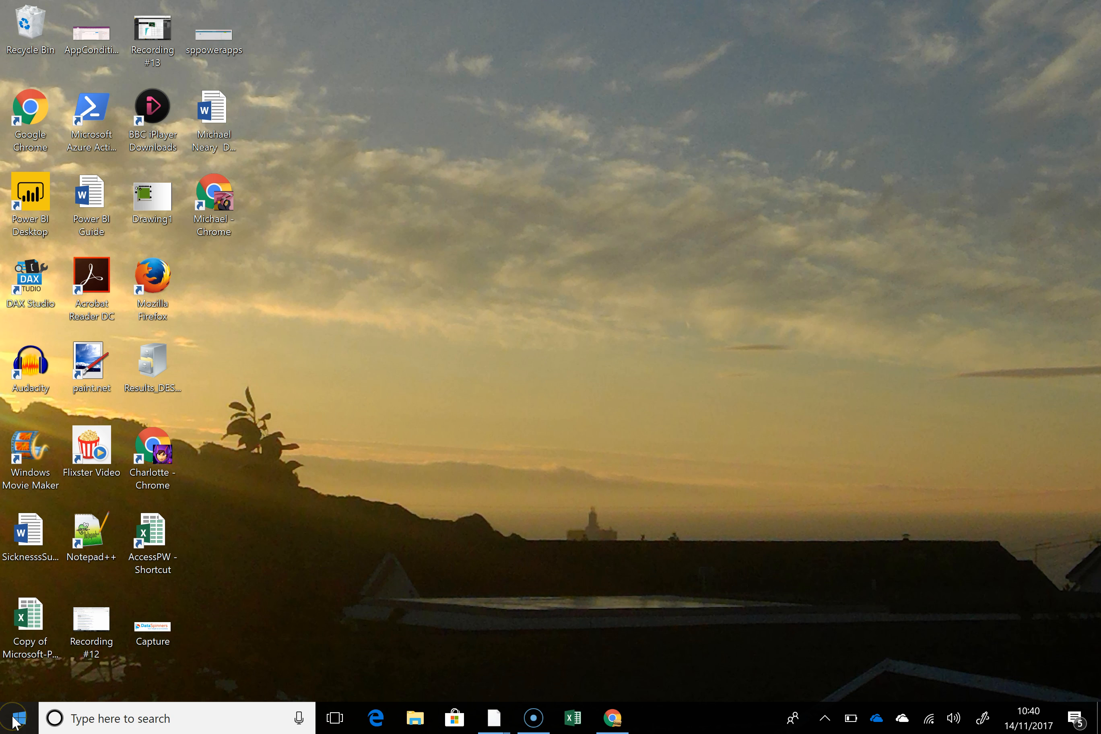
key(alt+Tab)
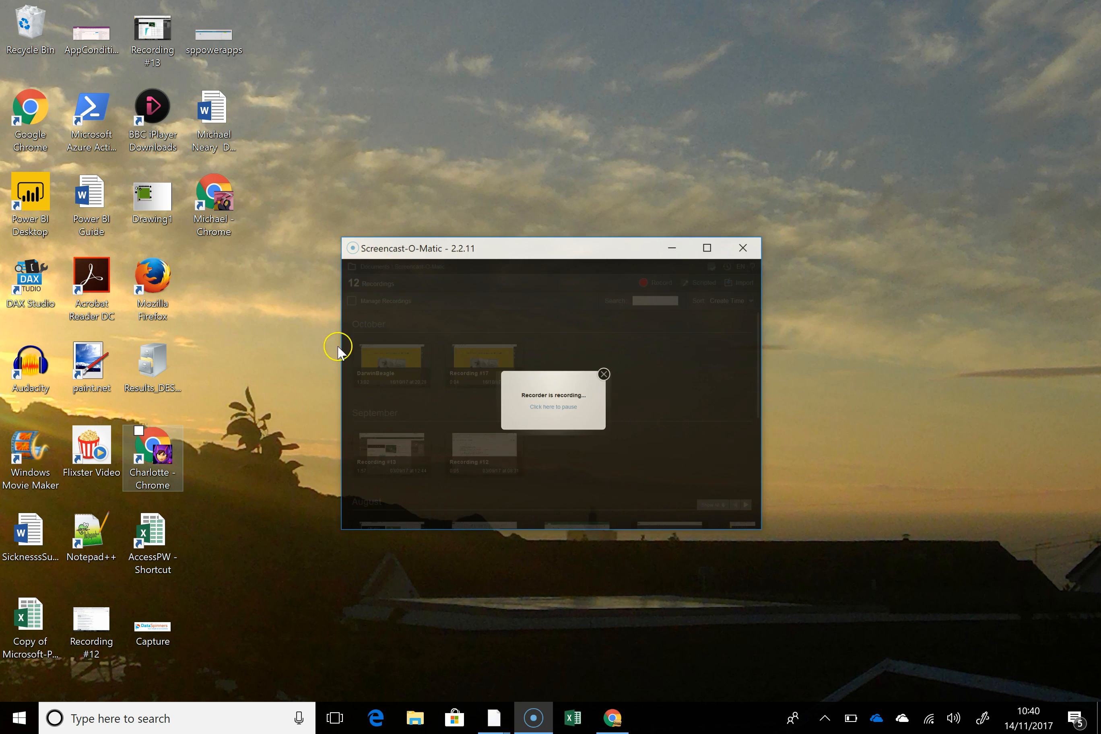
click(540, 392)
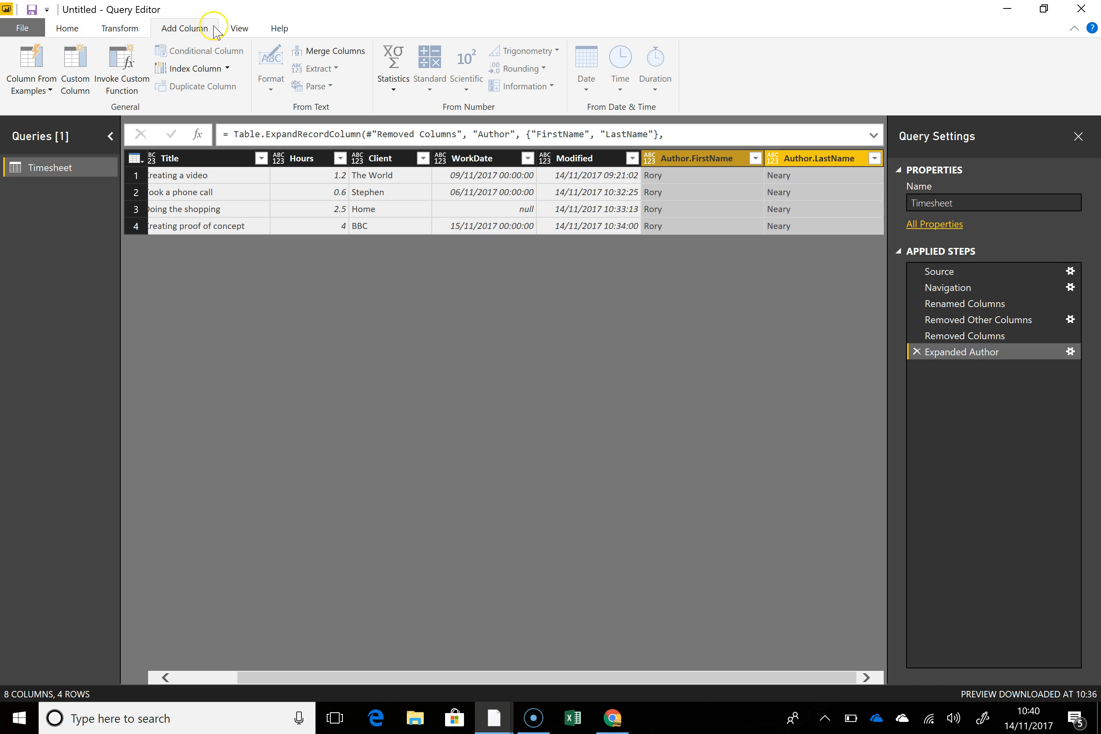
Merge the author last name and first name columns into a space-separated column called Name, and remove the two source columns.
click(342, 53)
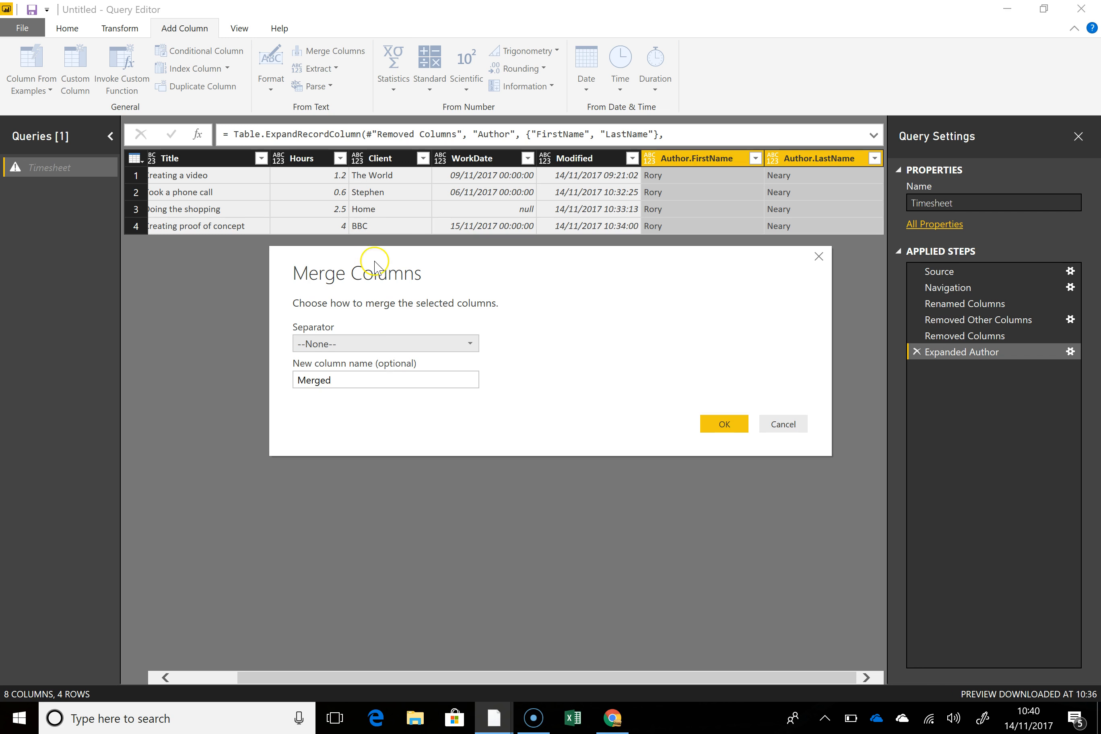
click(349, 380)
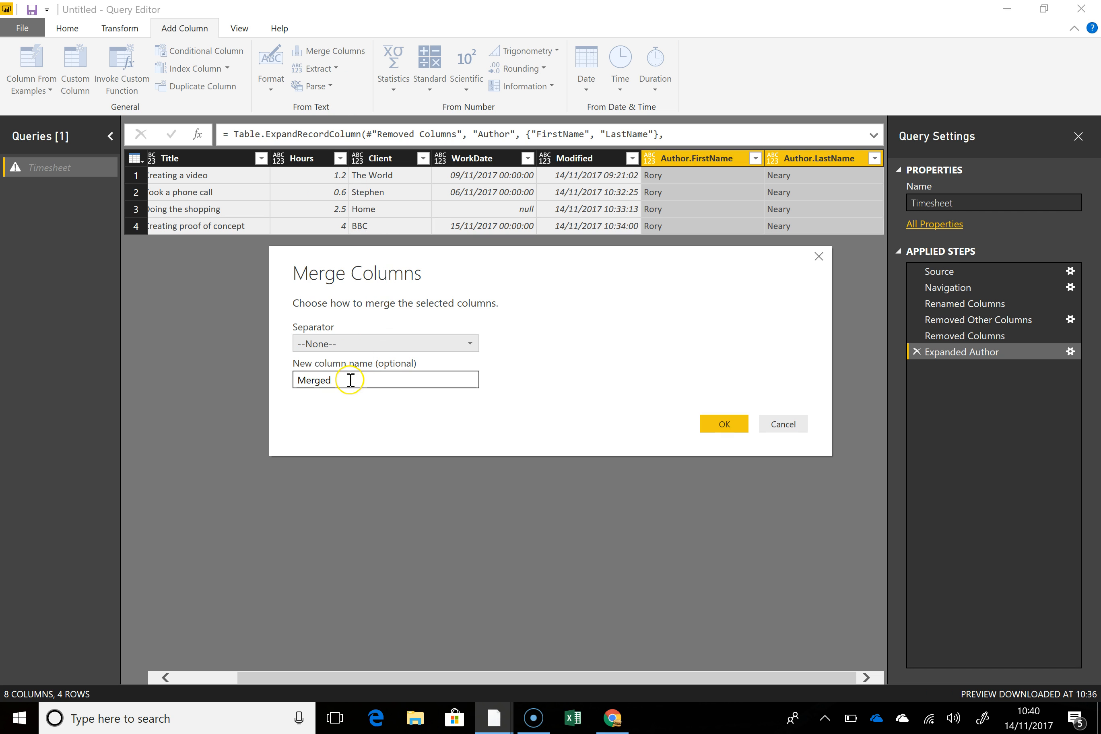
click(364, 344)
click(341, 440)
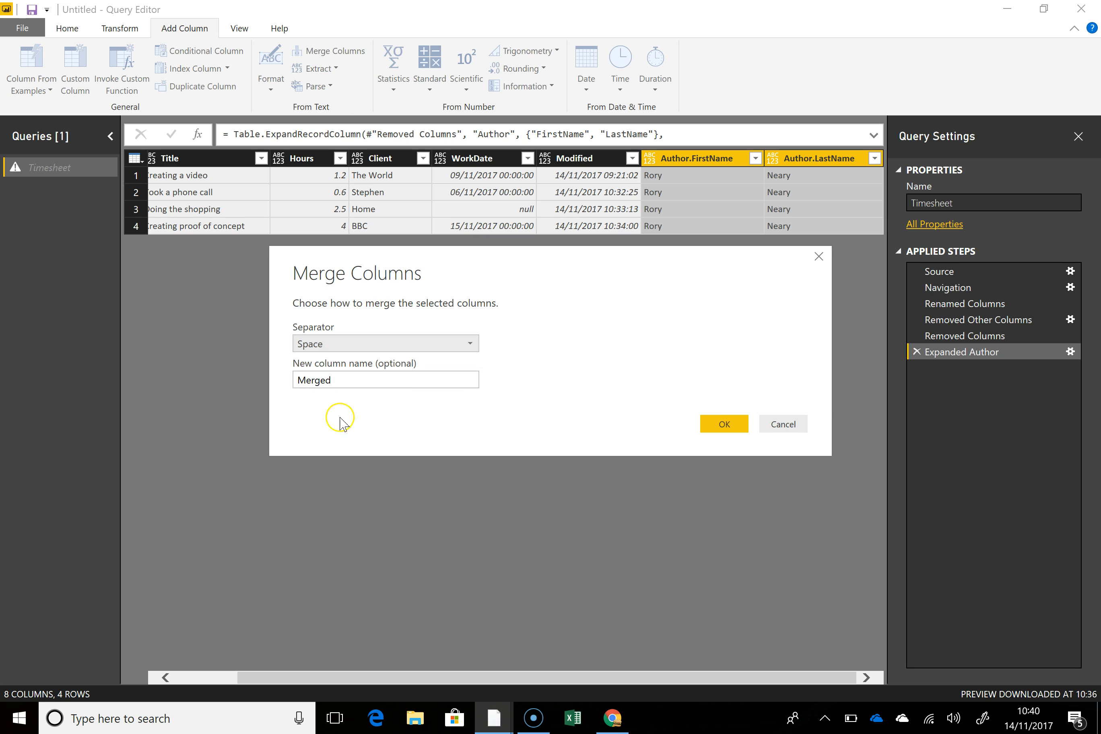
drag(350, 378, 281, 381)
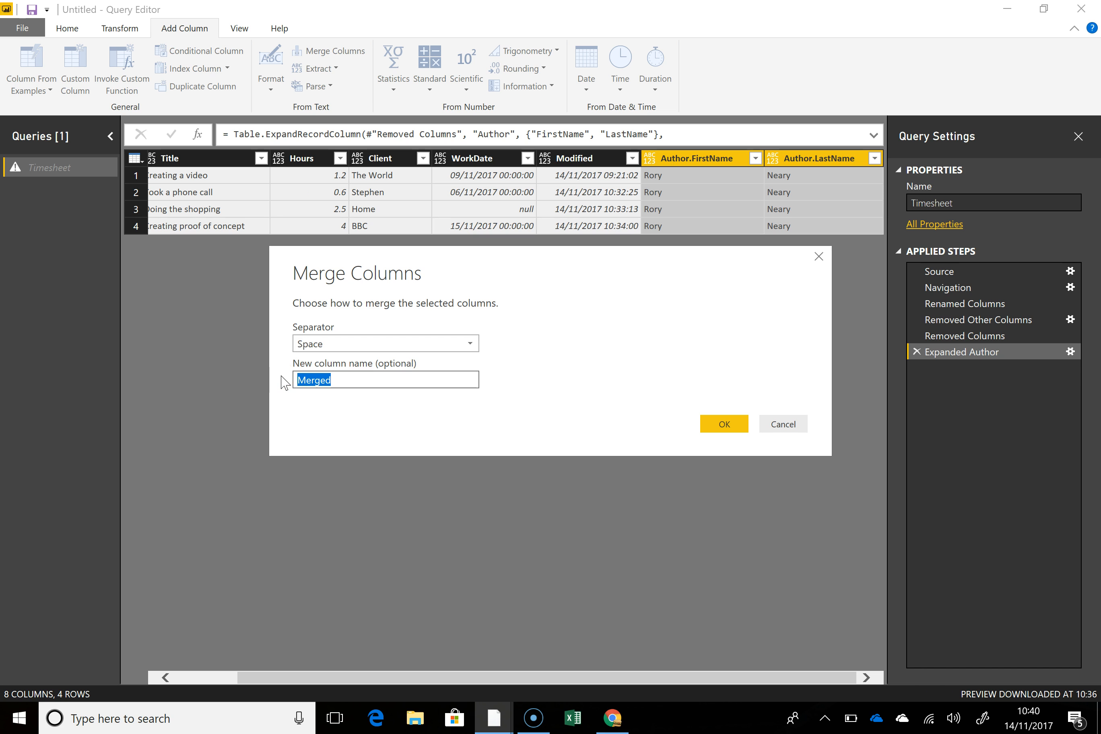
text(Nam)
click(724, 423)
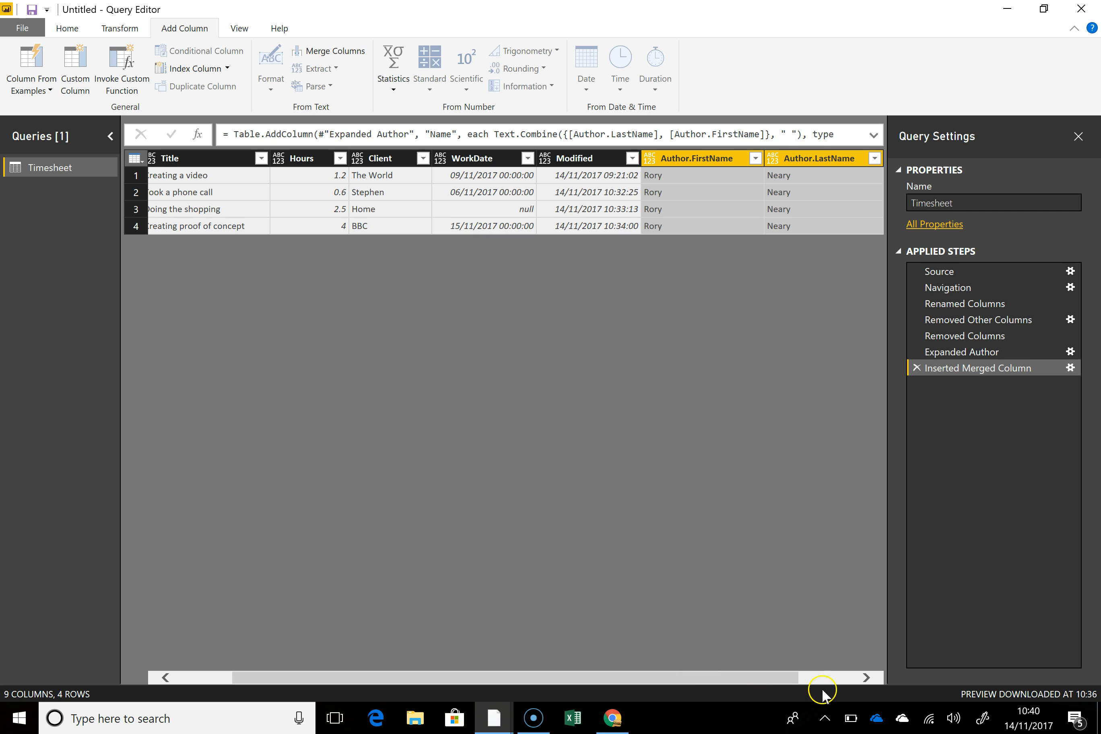
click(830, 677)
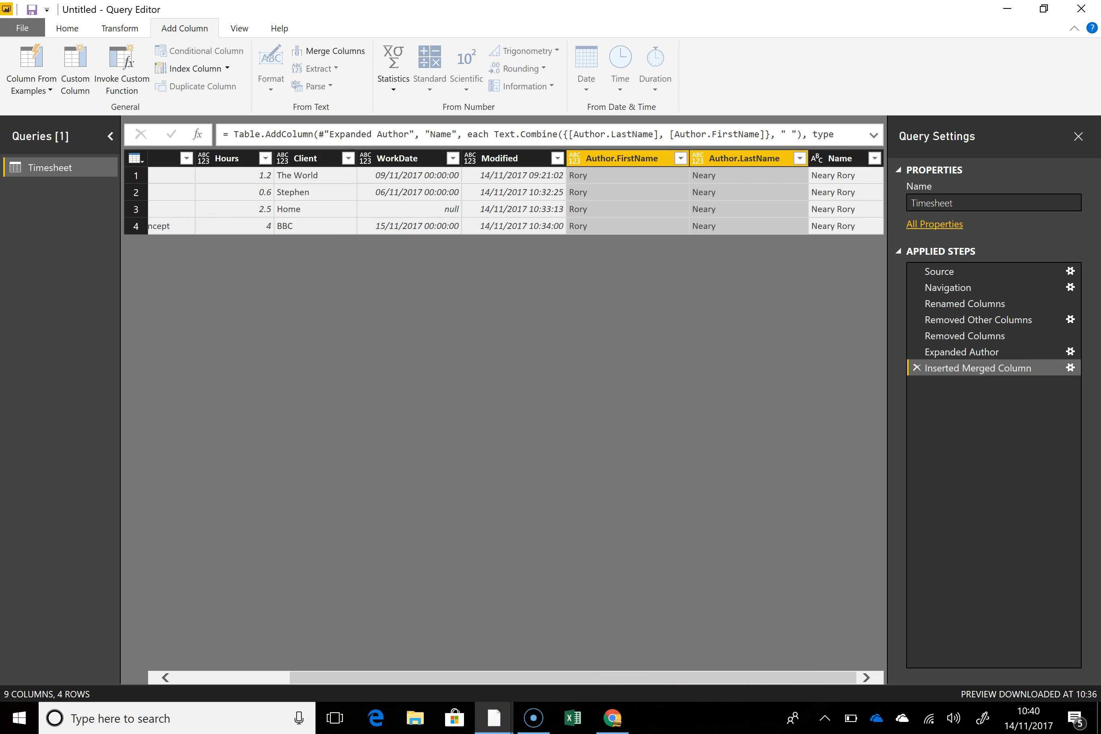
key(Delete)
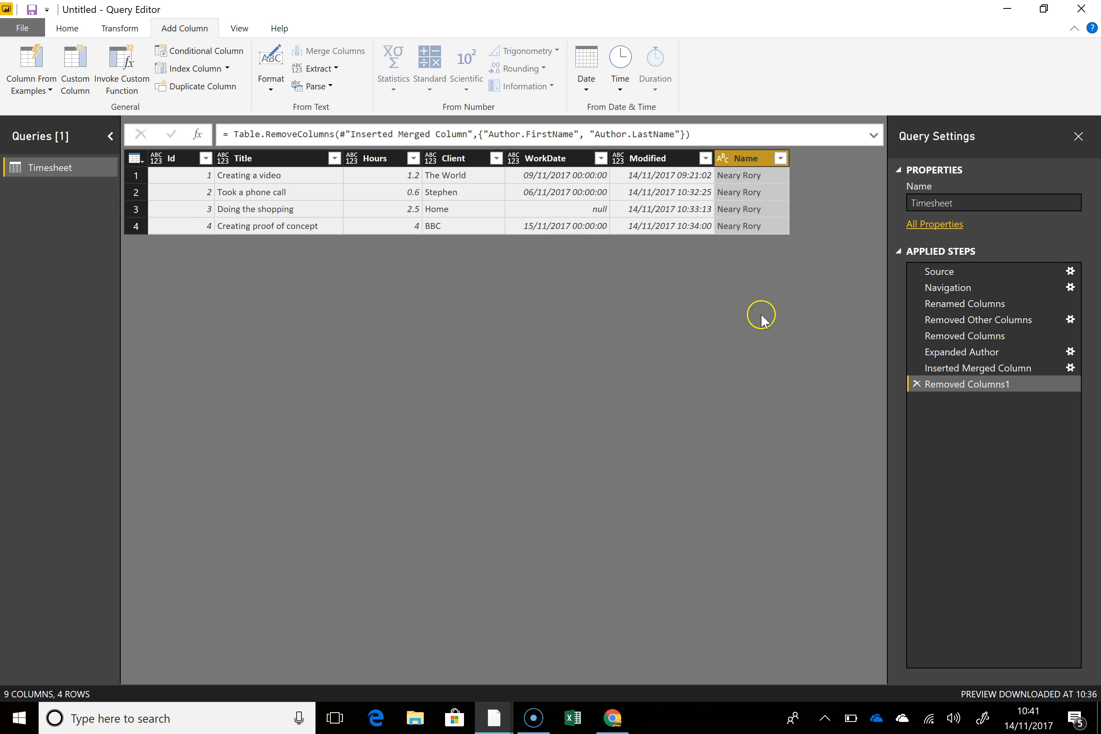
Rename the Title column to Activity in a step inserted after Inserted Merged Column, and return to the final Removed Columns1 step.
click(931, 371)
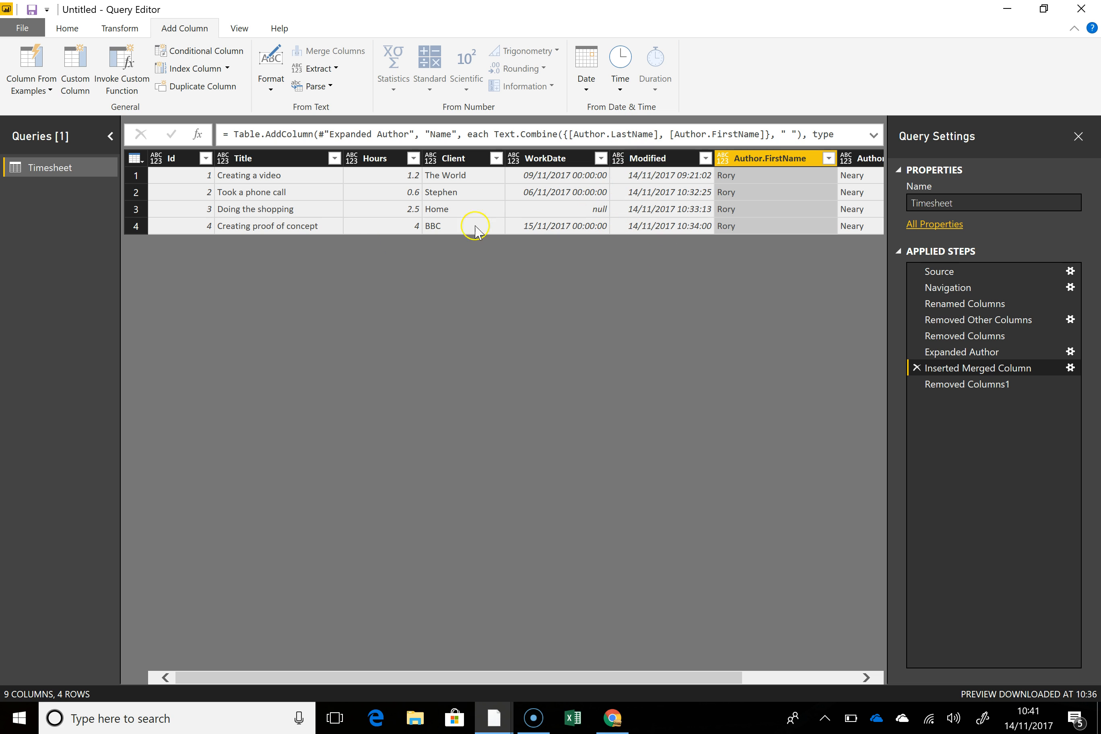
click(256, 160)
double_click(256, 160)
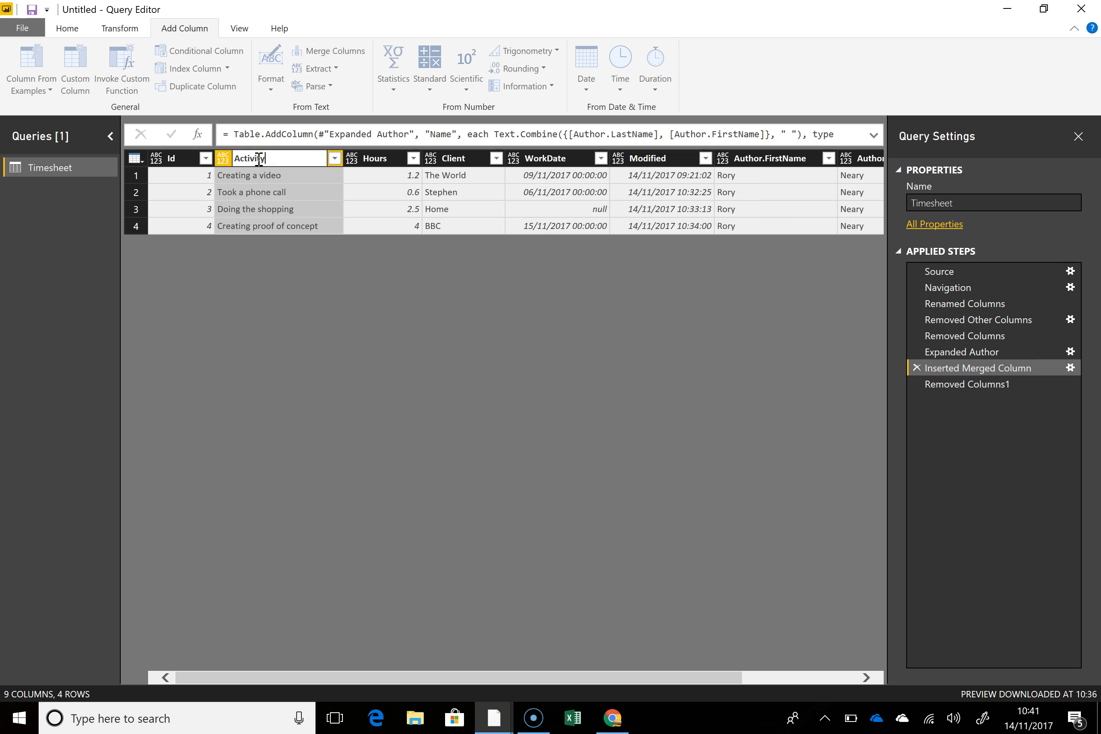
key(Return)
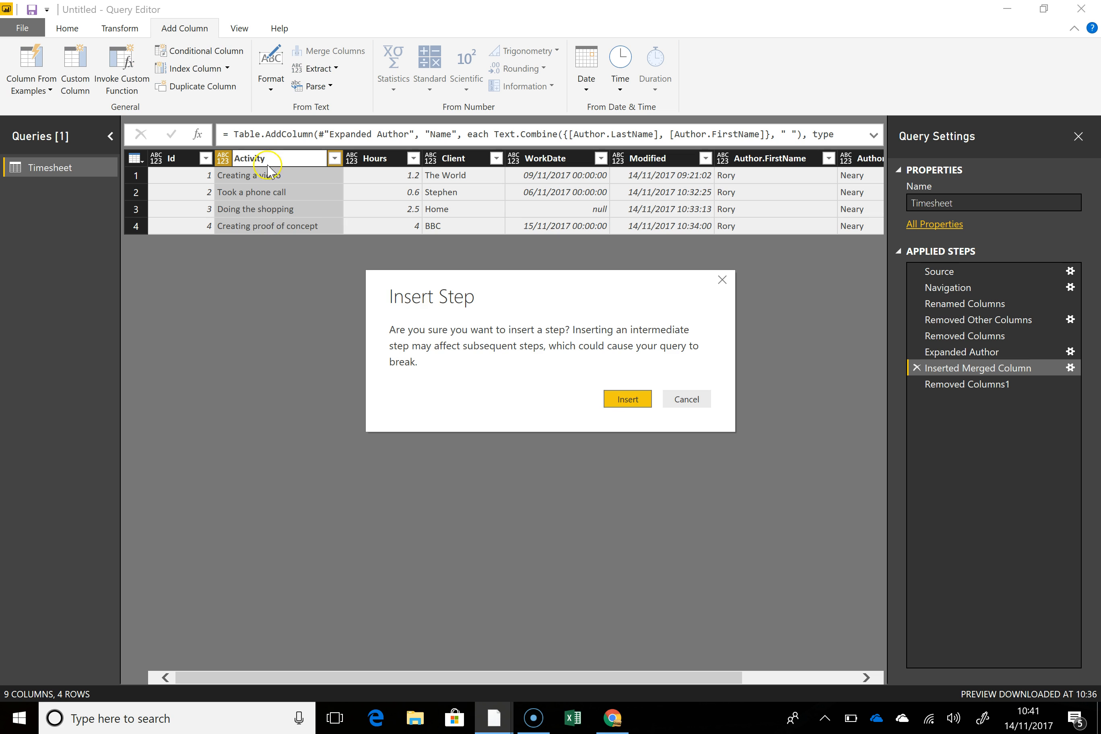
click(627, 400)
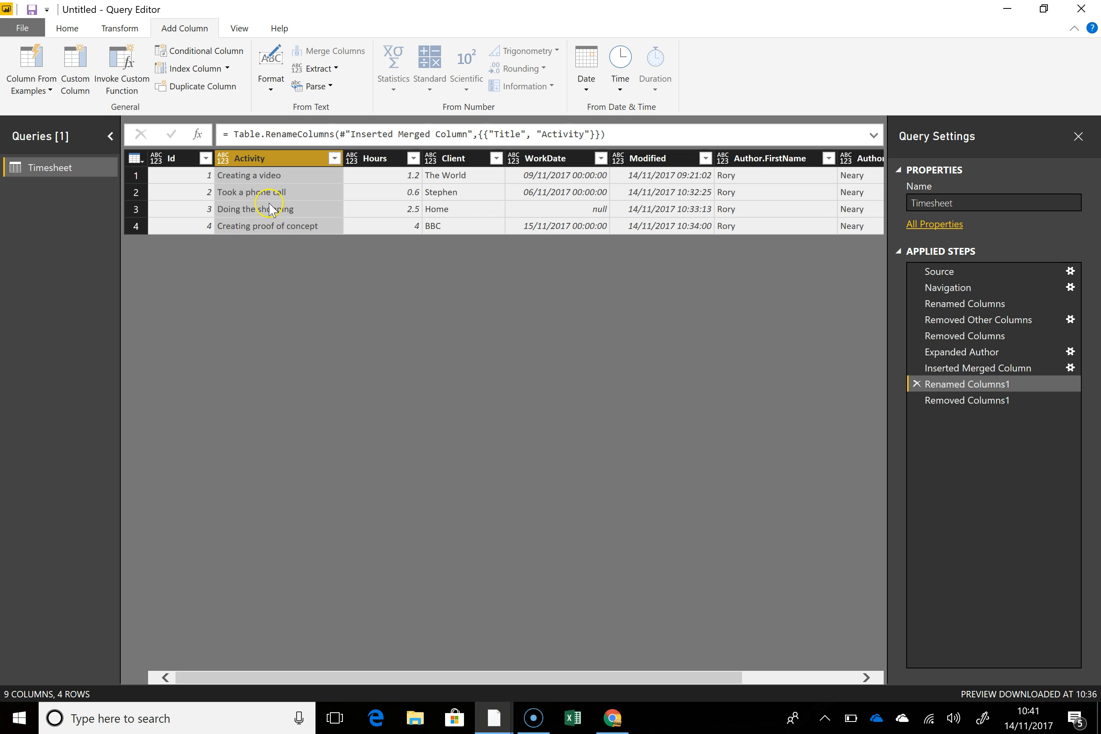
click(990, 403)
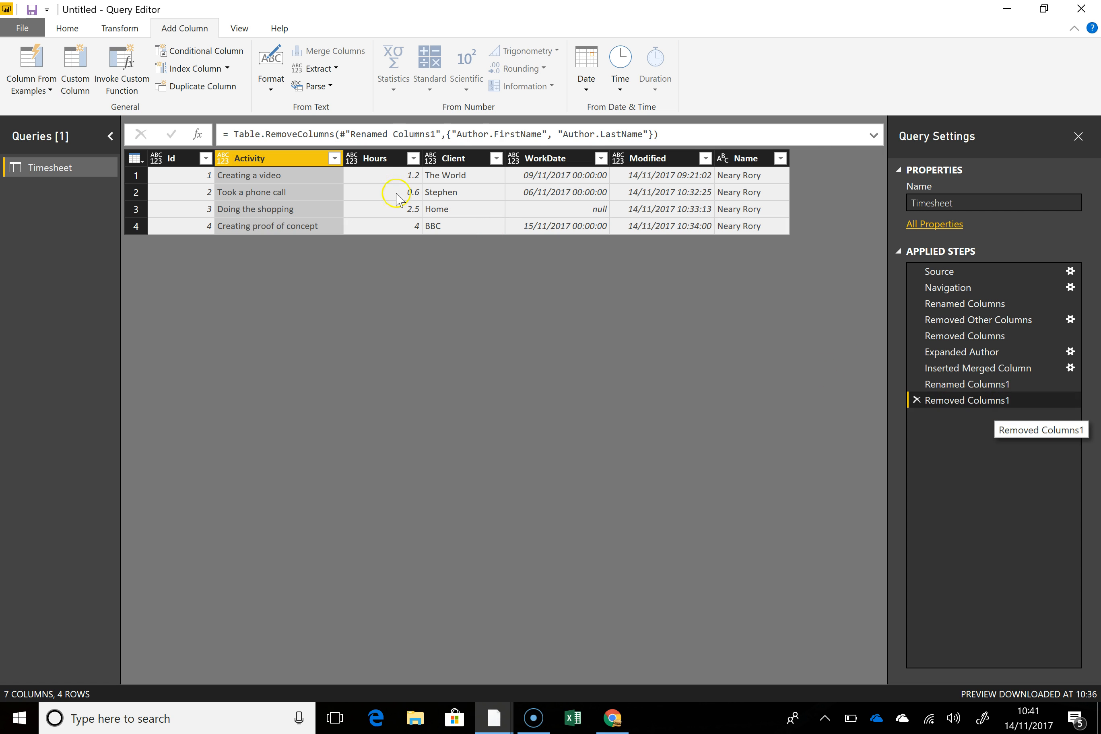
Set the Hours column's data type to Decimal Number and apply the Timesheet query changes to the Power BI Desktop model.
click(367, 157)
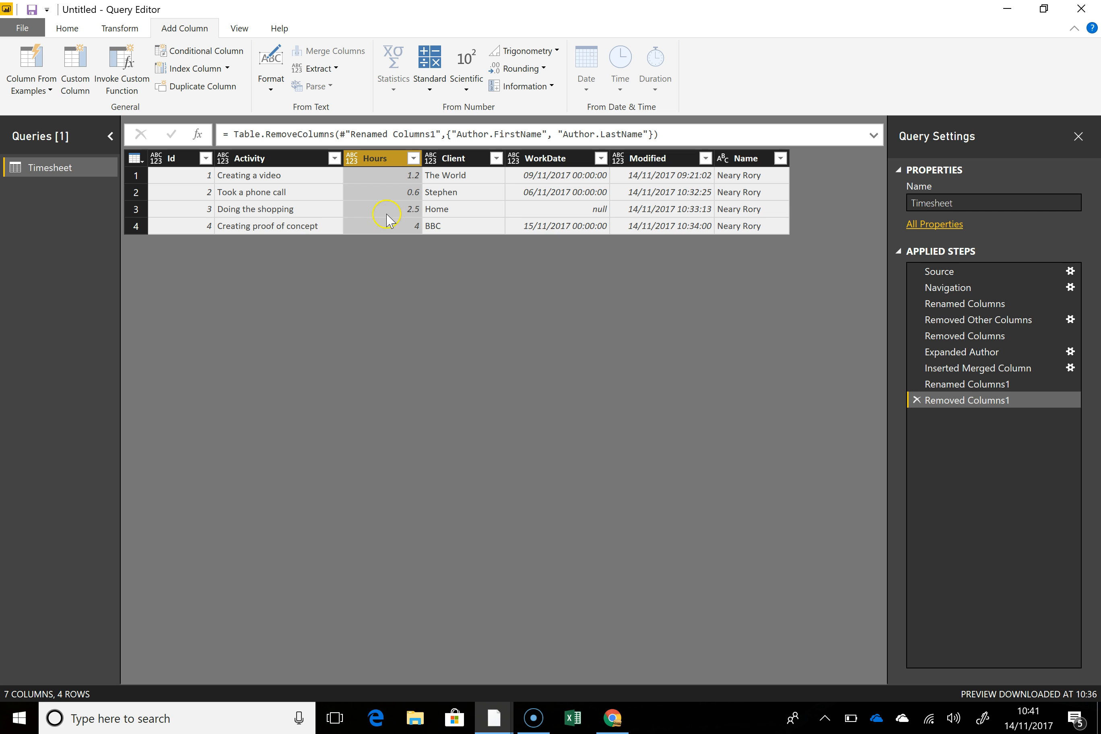
click(67, 28)
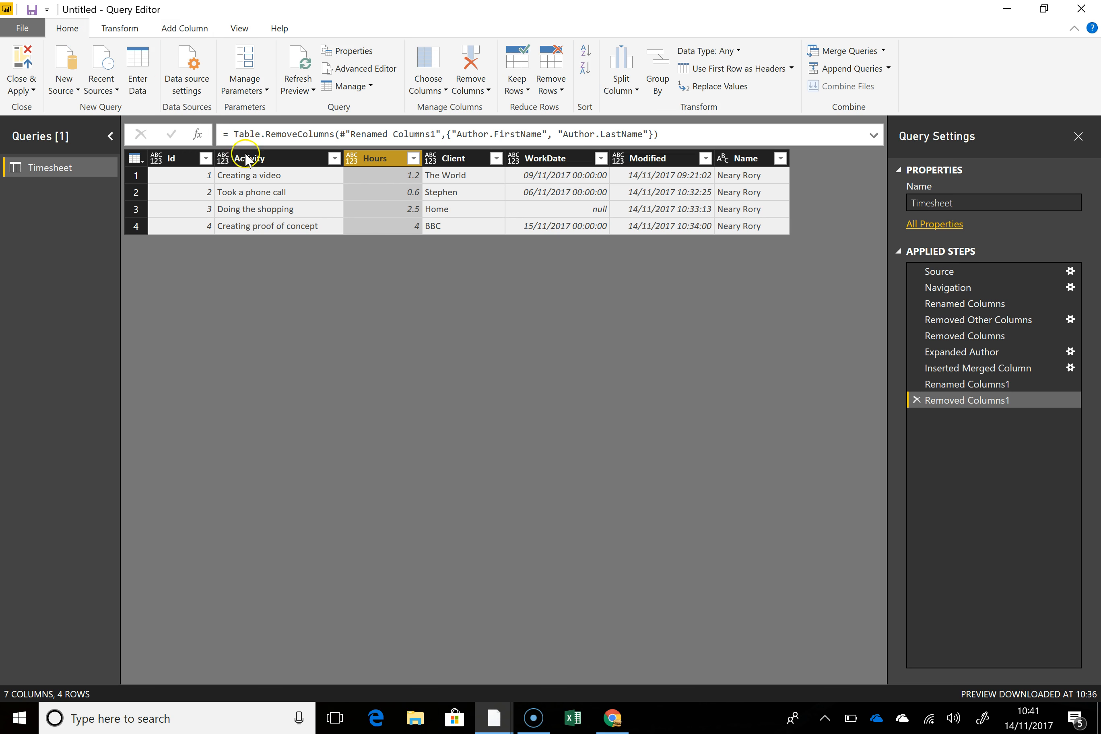
click(719, 50)
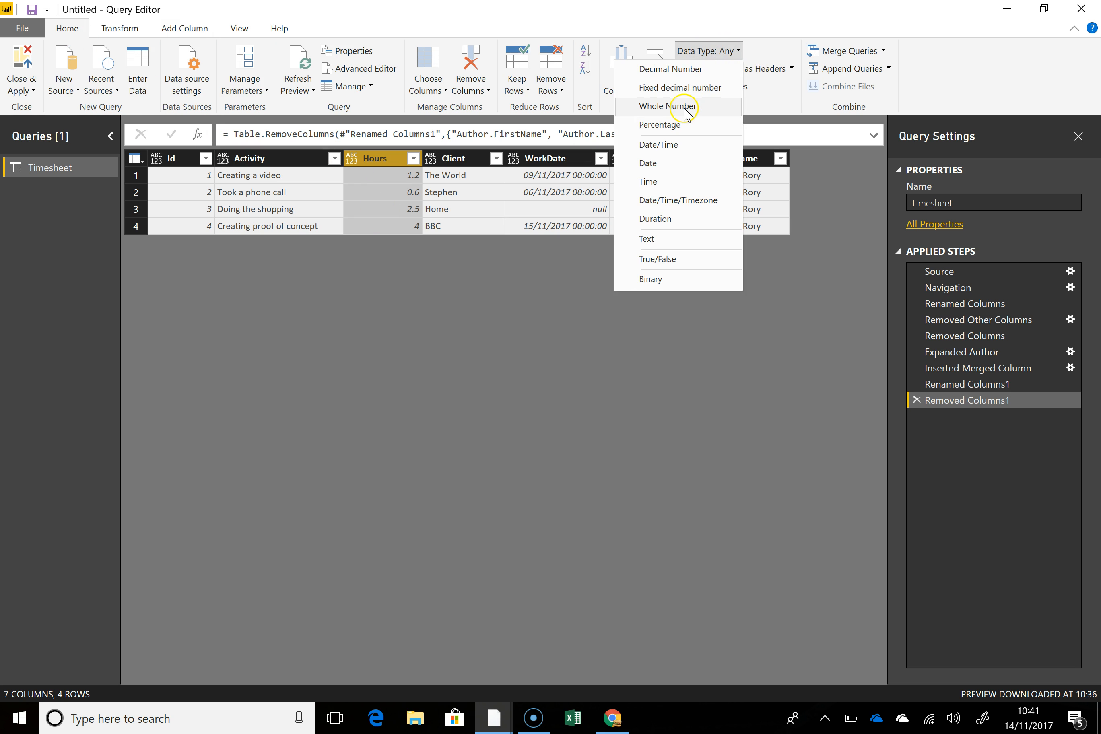
click(687, 69)
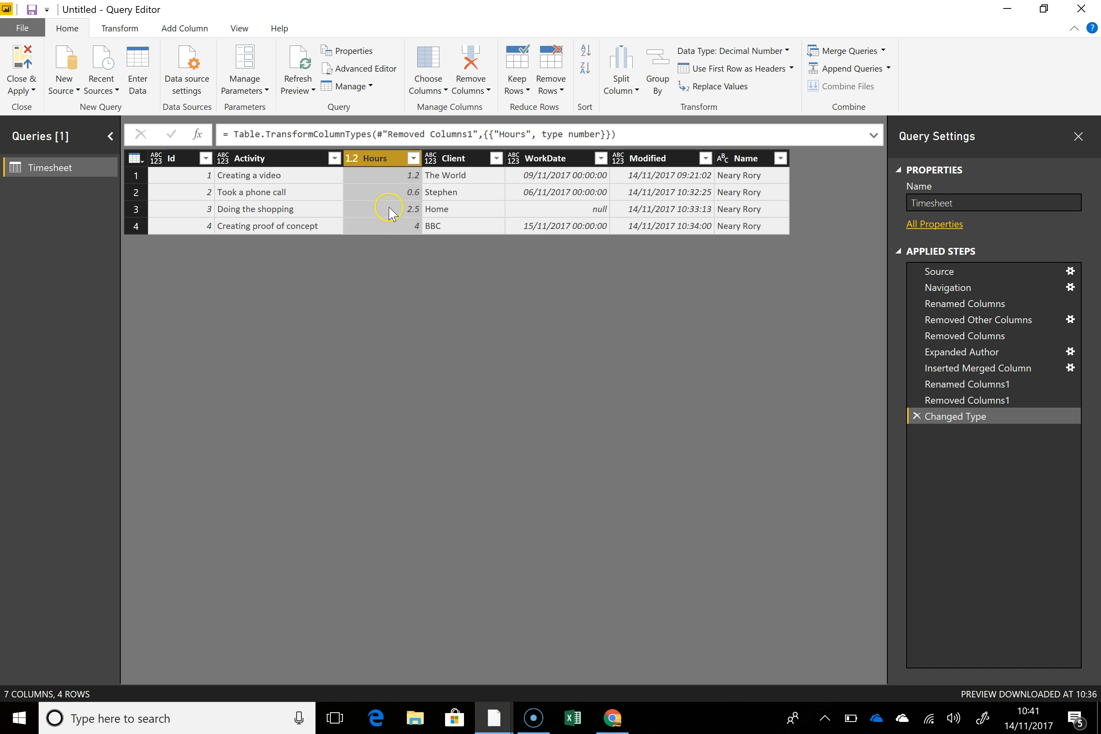
click(562, 217)
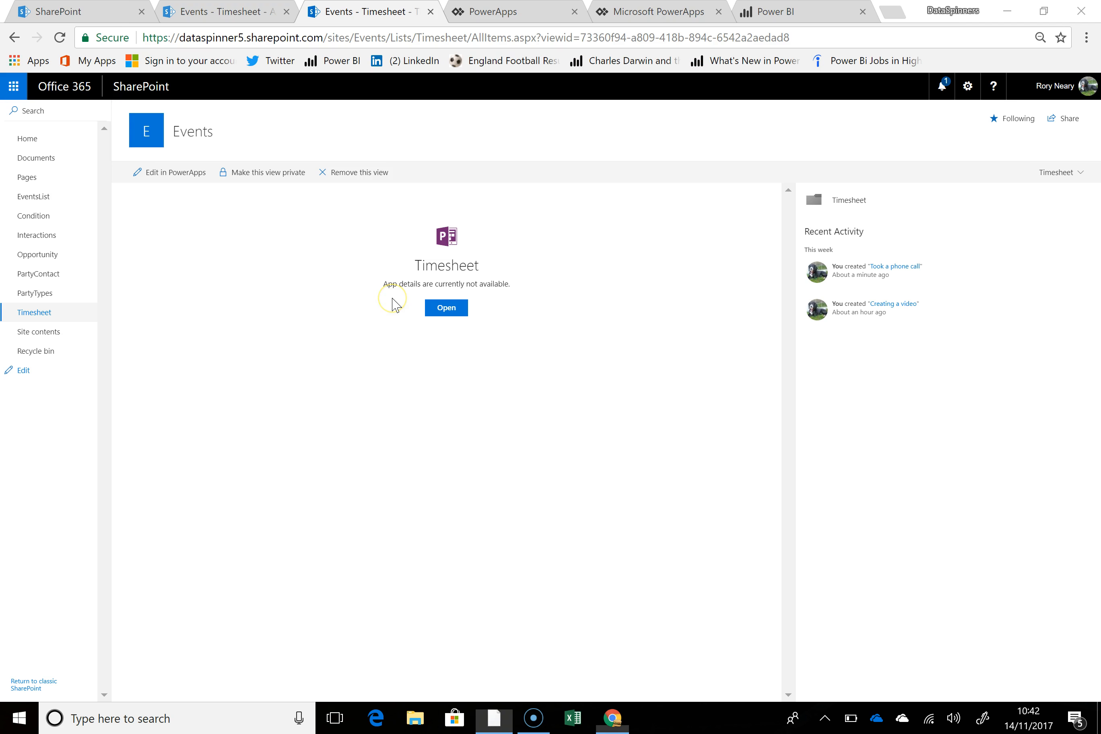
click(483, 717)
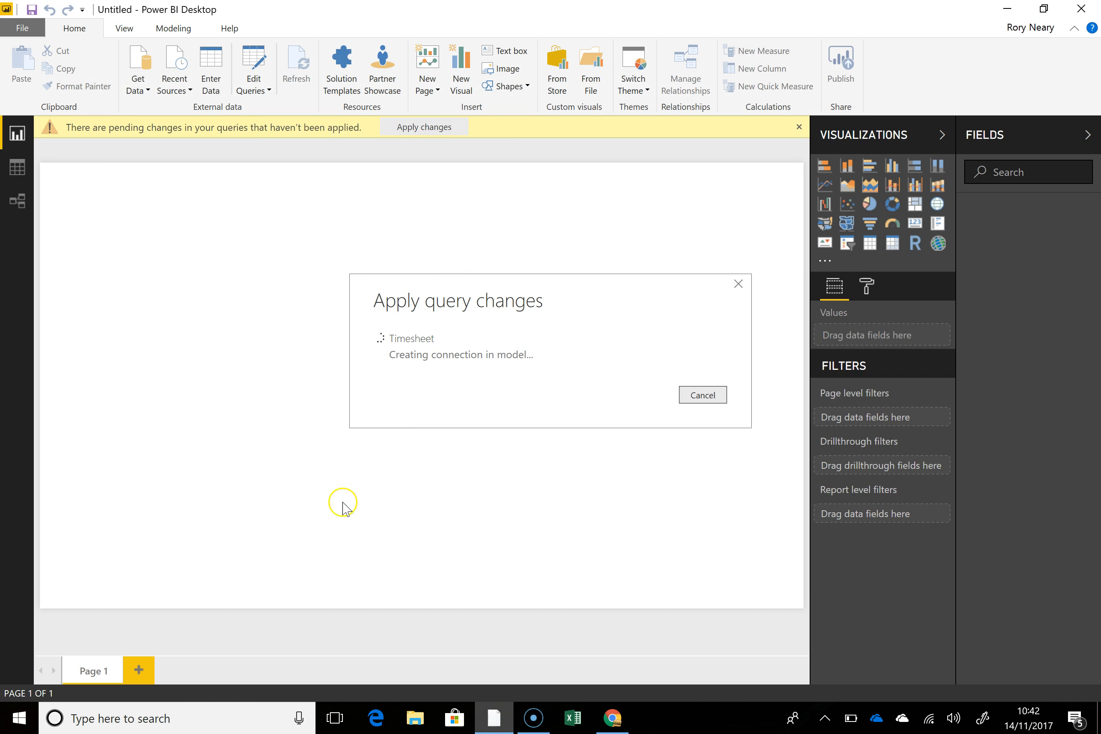
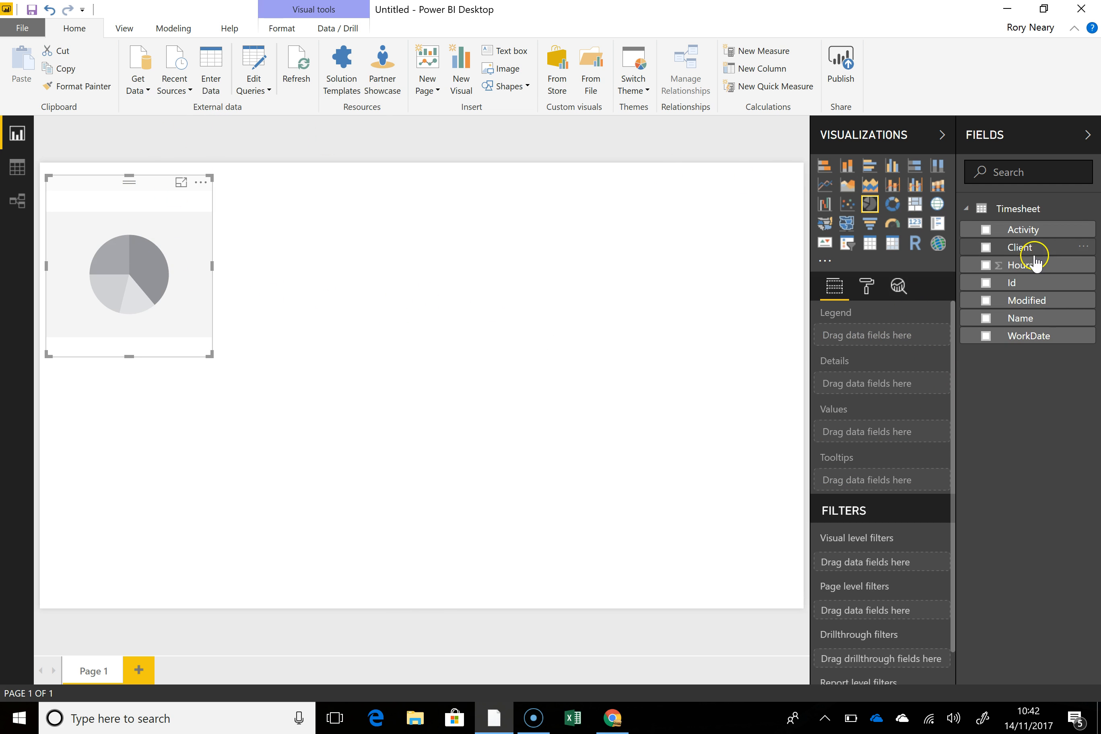
Give the pie chart Hours as its values and Activity as its details, and shift it sideways to free the page's edge.
drag(1022, 263, 871, 428)
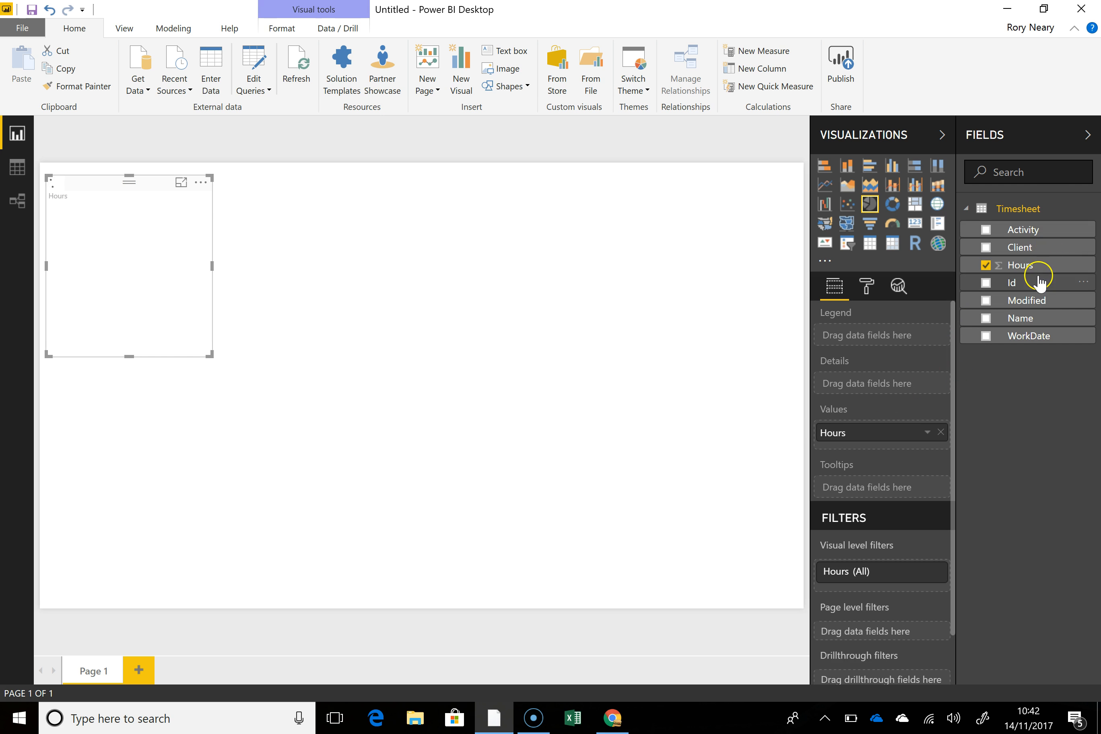
drag(1041, 228, 900, 389)
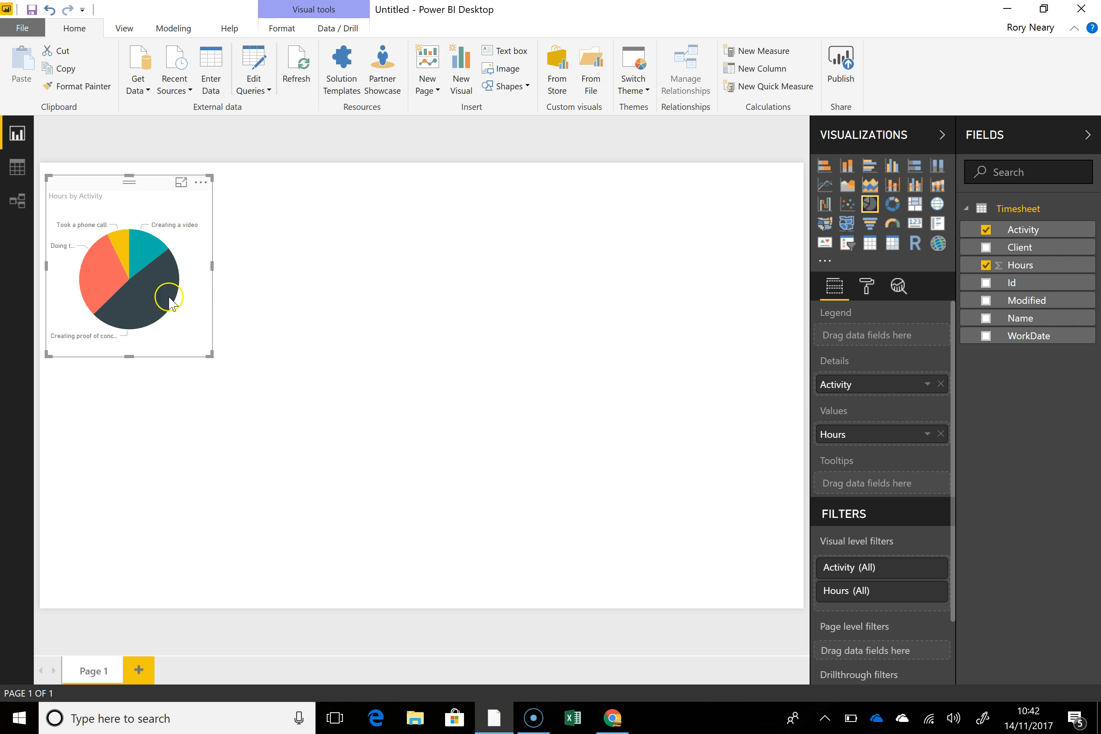
drag(86, 183, 184, 181)
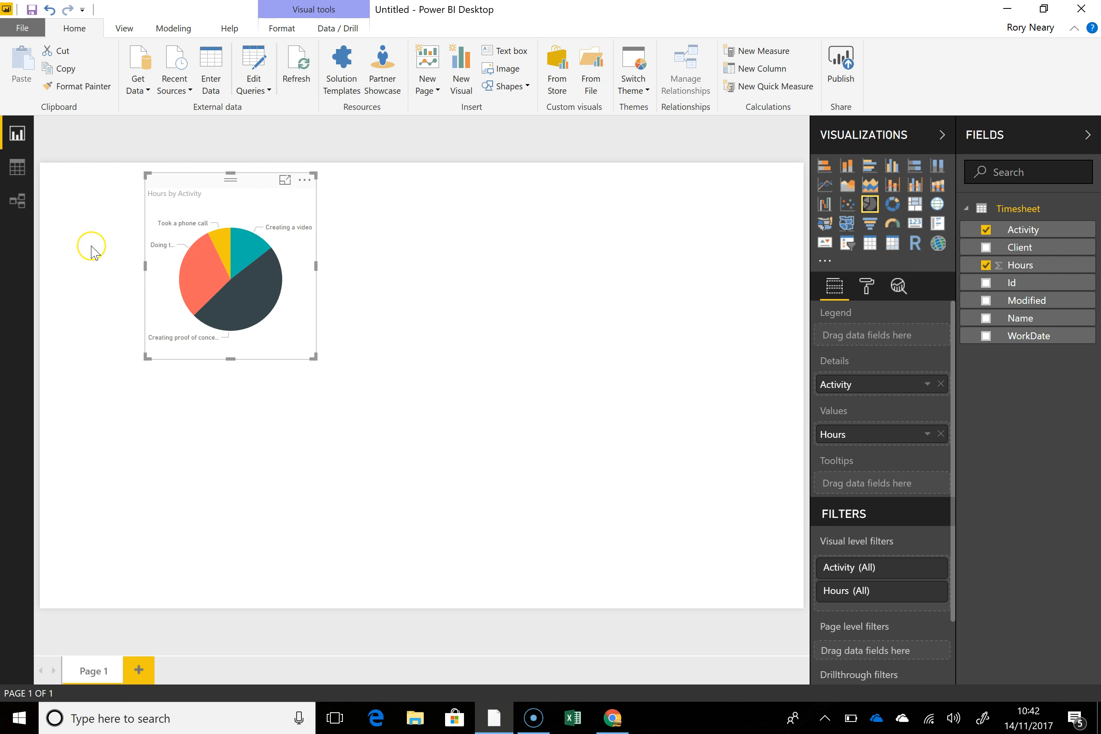
Add a slicer on the Client field beside the Hours by Activity pie chart and shrink it to clear the chart.
click(91, 226)
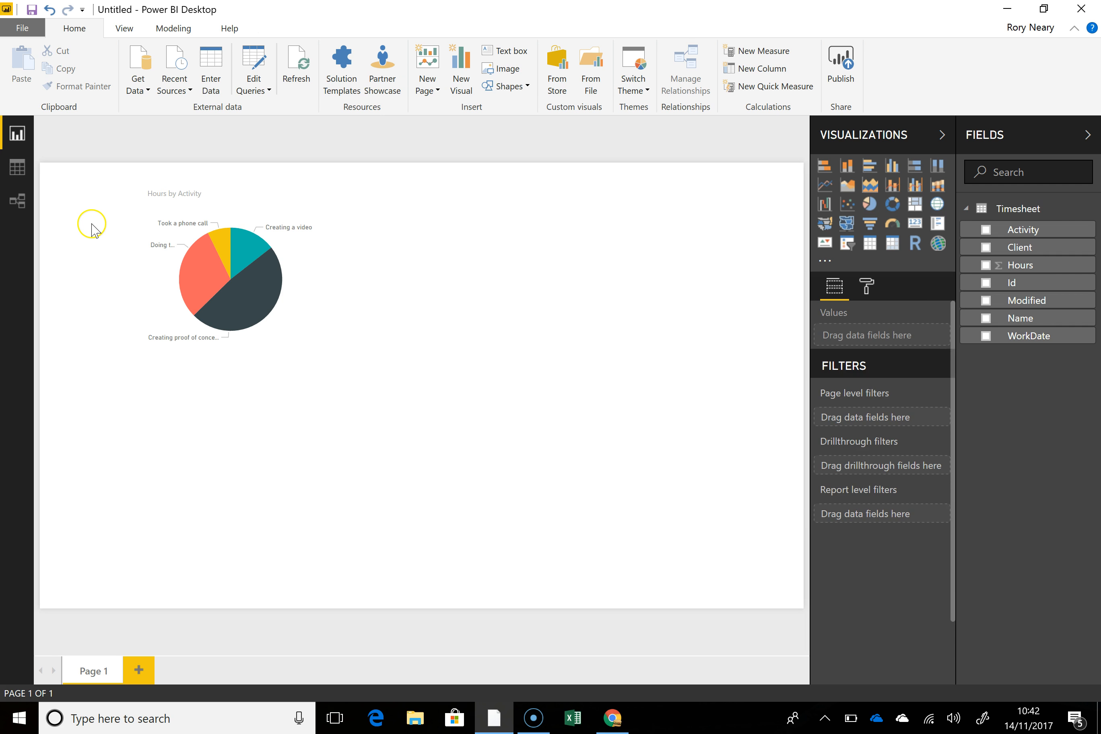
click(199, 189)
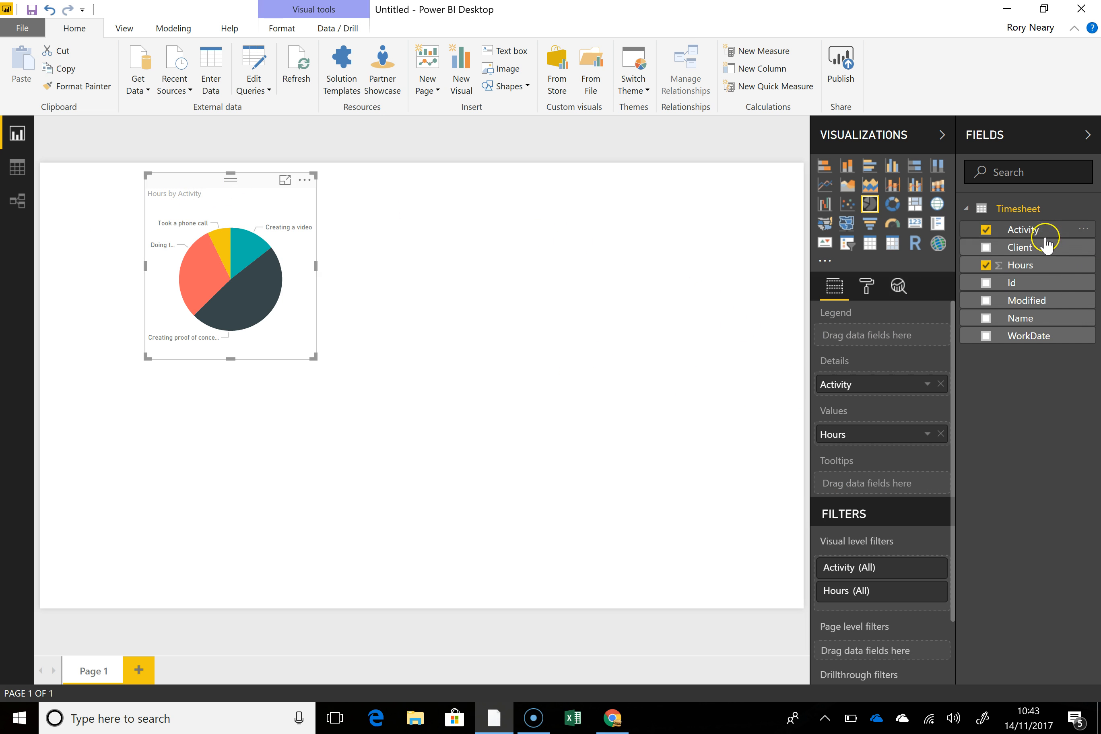
click(473, 269)
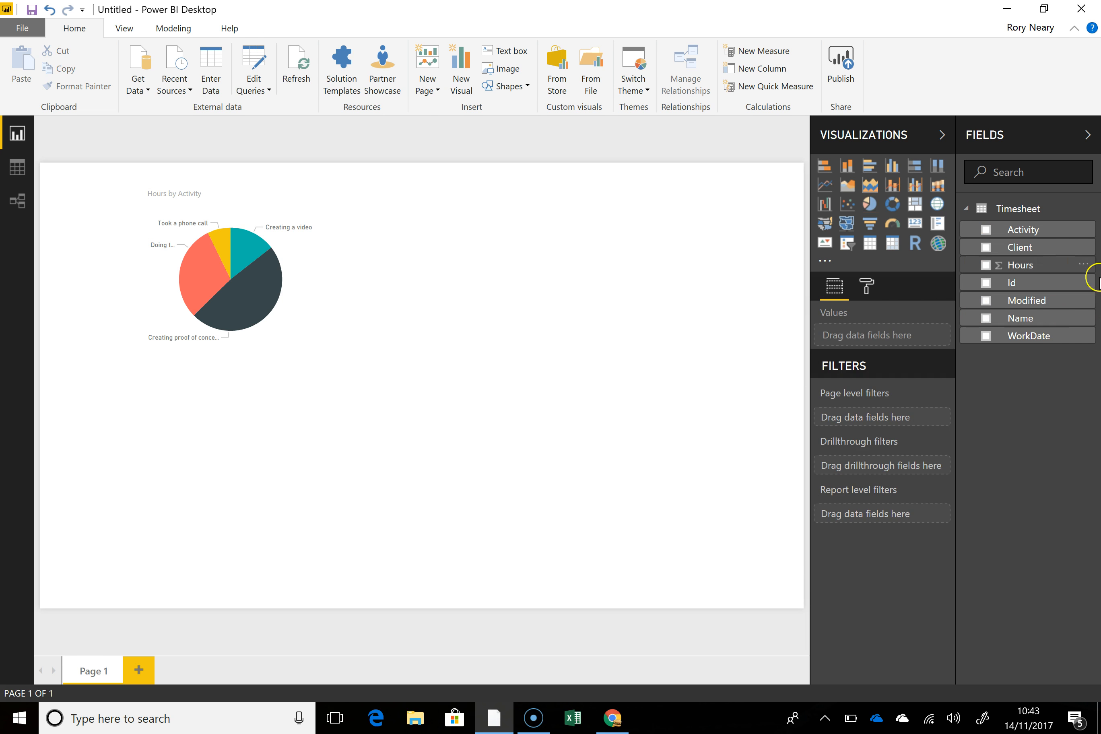
drag(1047, 247, 135, 274)
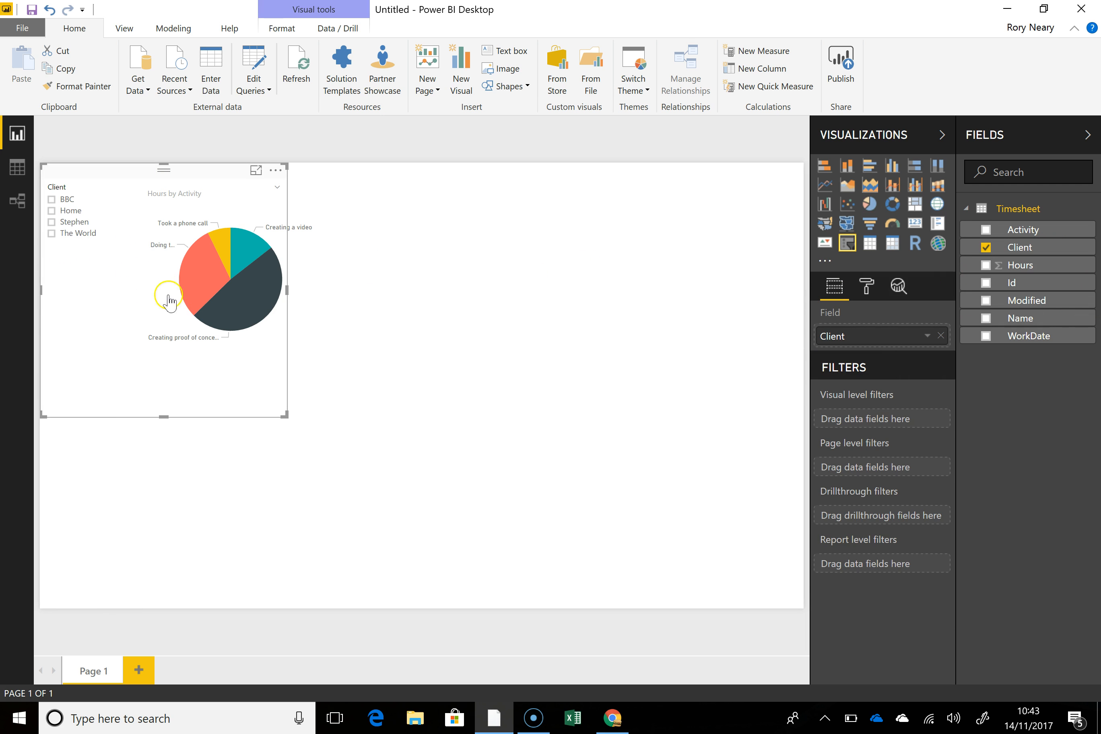
drag(286, 293, 124, 307)
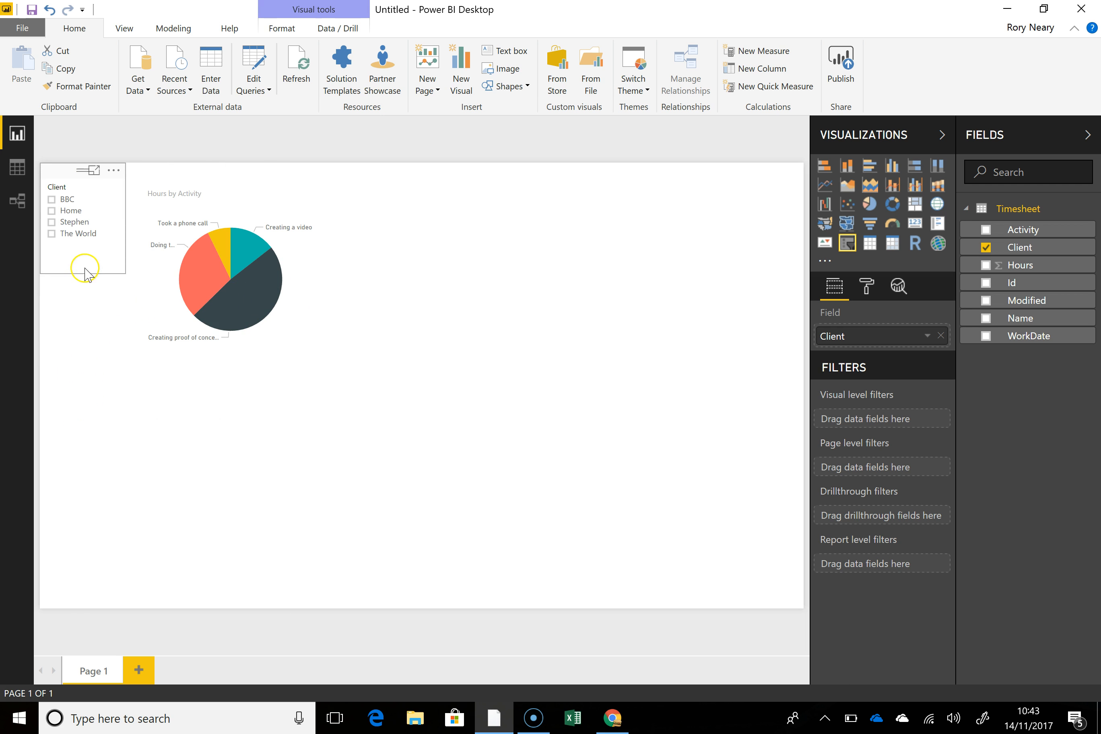
Duplicate the Hours by Activity pie chart and place the copy beside the original.
click(215, 190)
key(ctrl+c)
key(ctrl+v)
drag(192, 186, 364, 186)
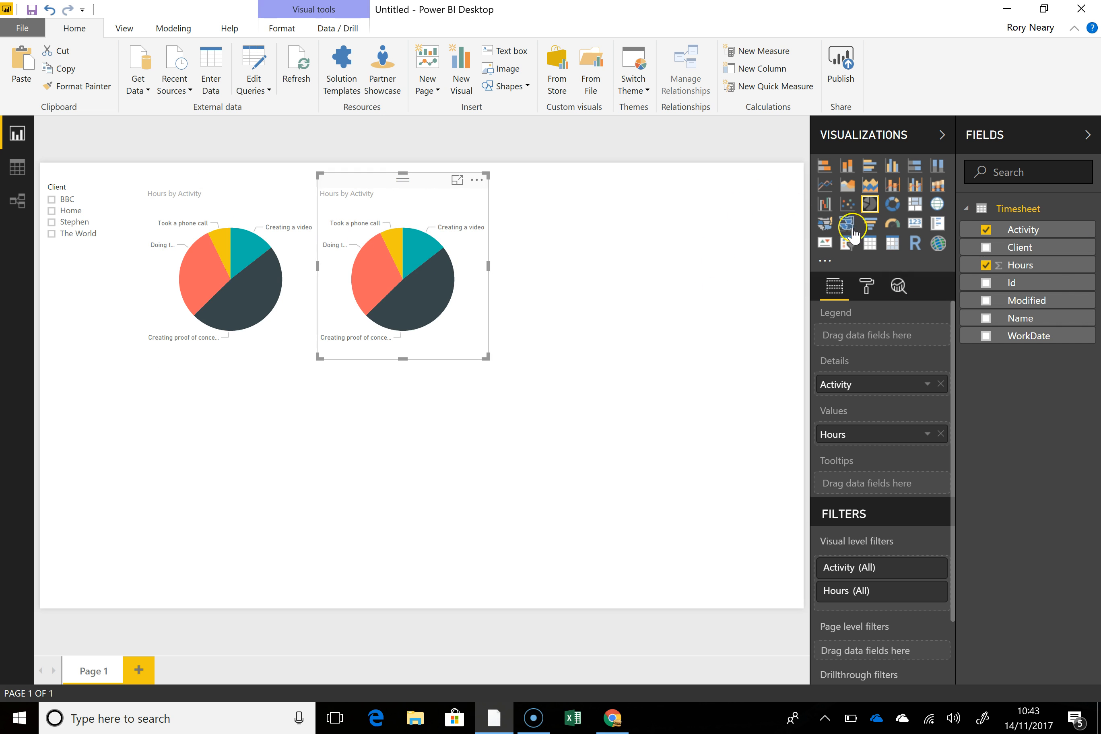
Convert the copied pie chart to a stacked column chart with Activity as the axis, and widen it.
click(847, 166)
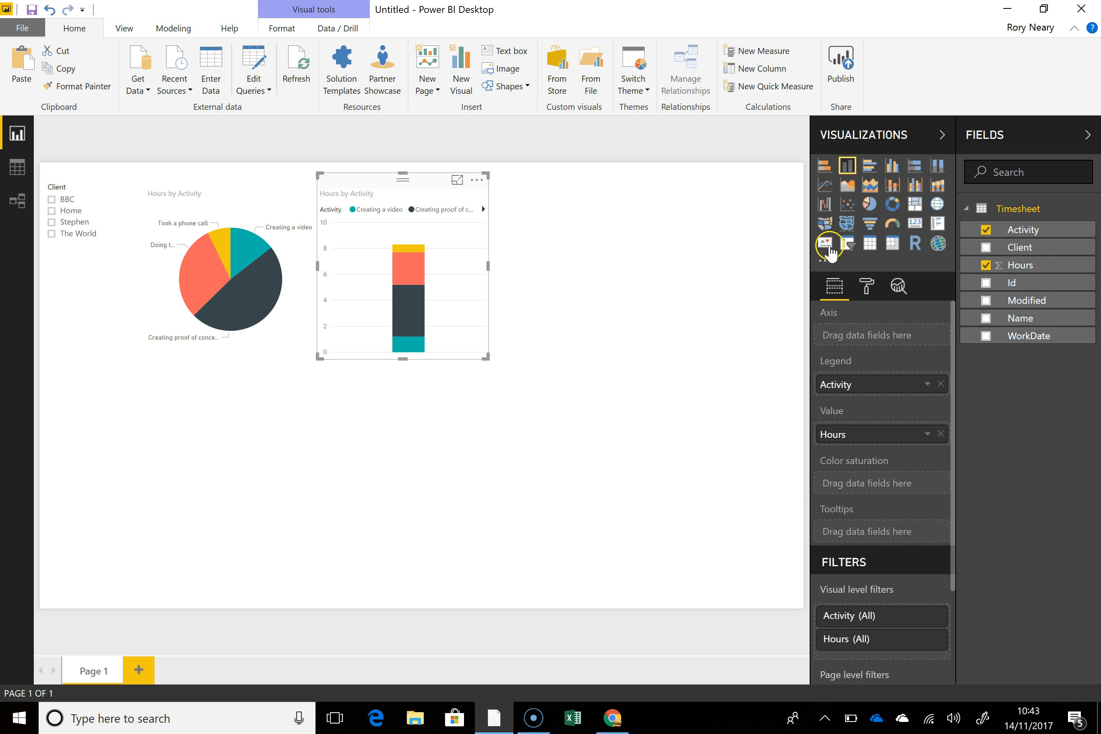
drag(858, 392, 860, 337)
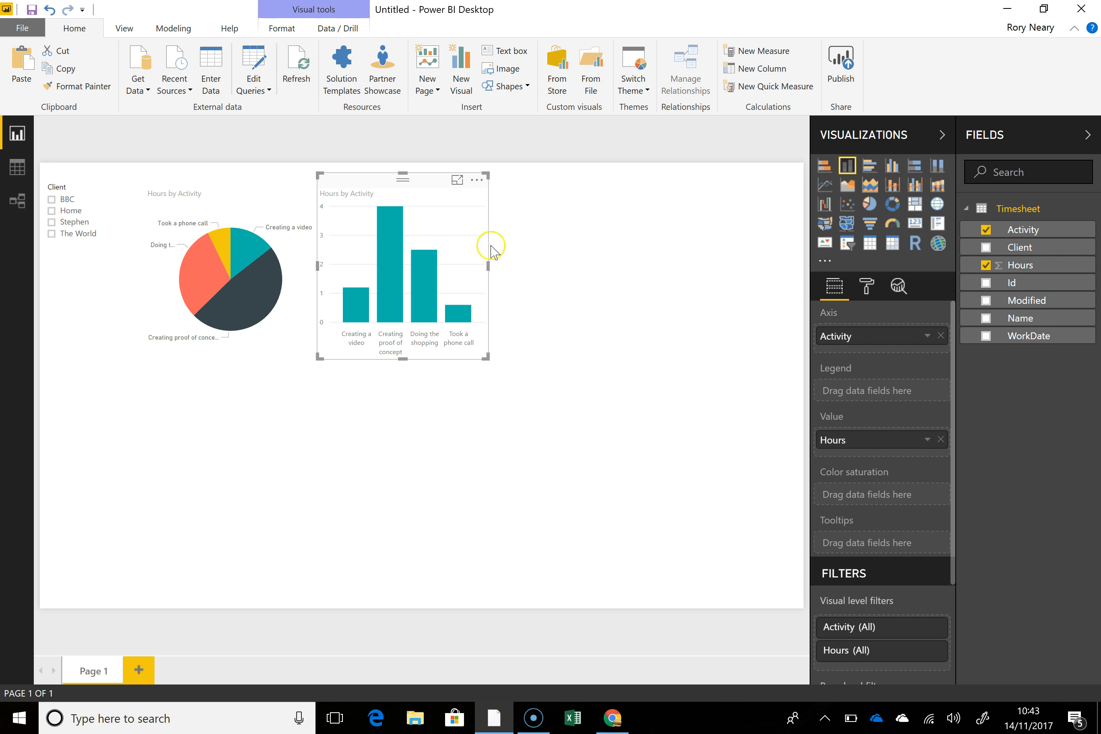
drag(488, 266, 649, 284)
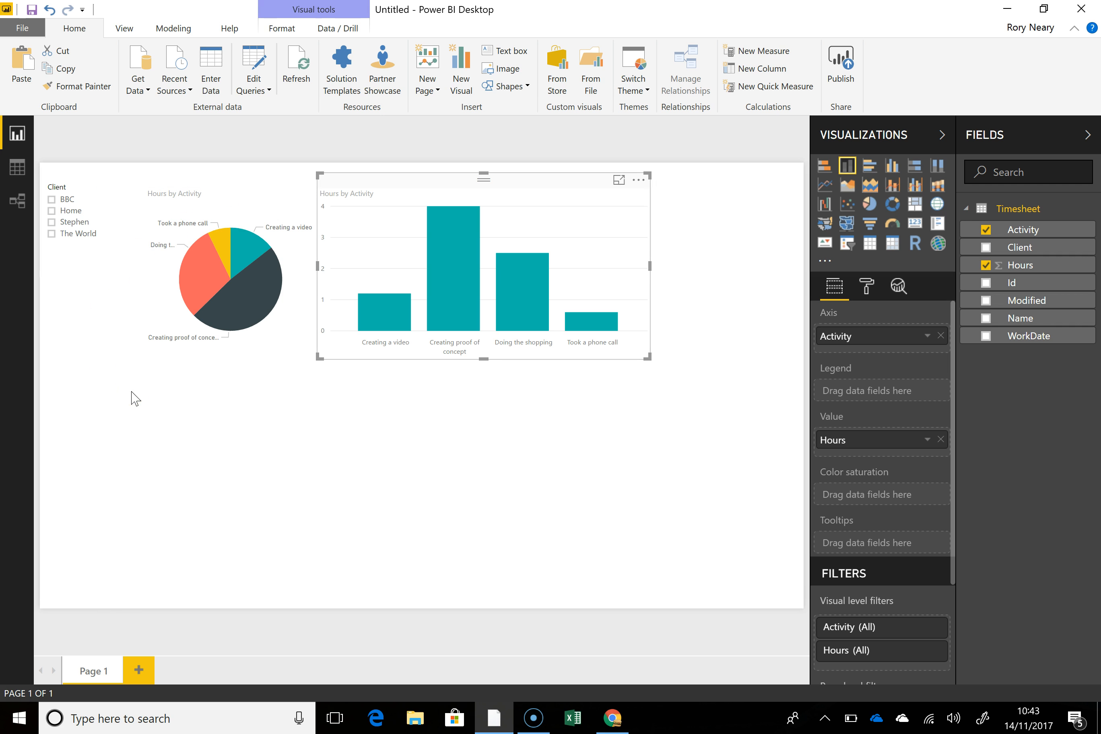
Save the report to the Desktop as TimesheetDemo in Power BI file format.
click(22, 28)
click(61, 127)
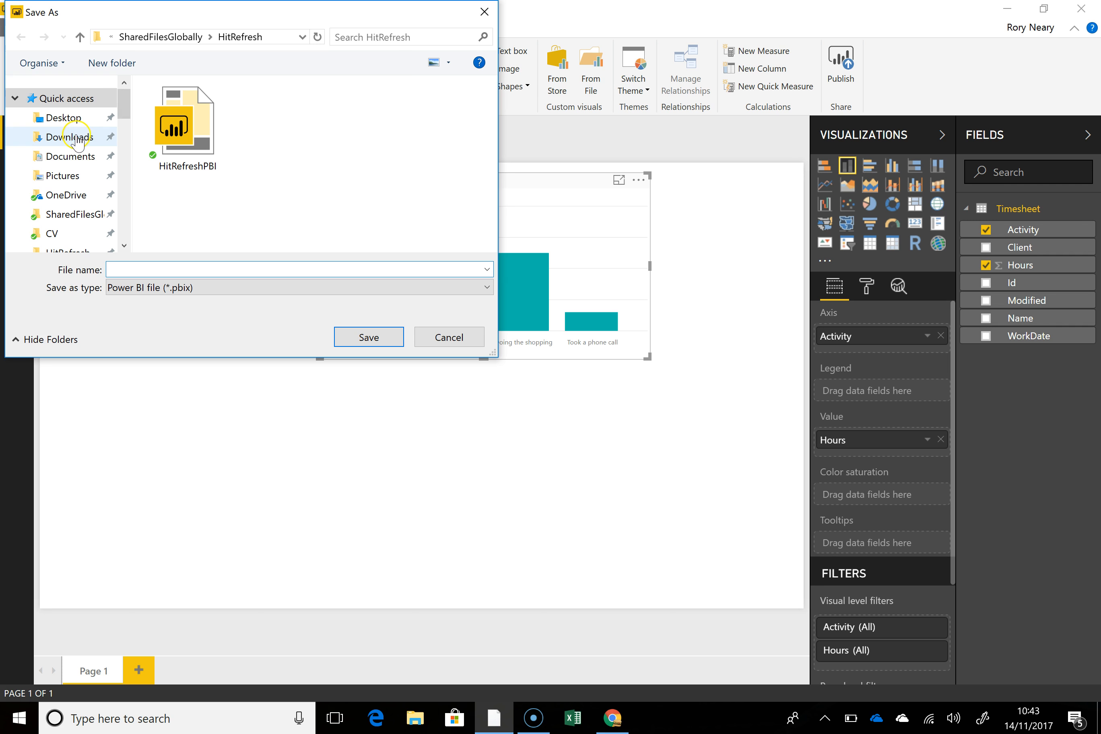
mouse_move(125, 105)
mouse_down()
mouse_move(126, 172)
mouse_move(126, 105)
mouse_up()
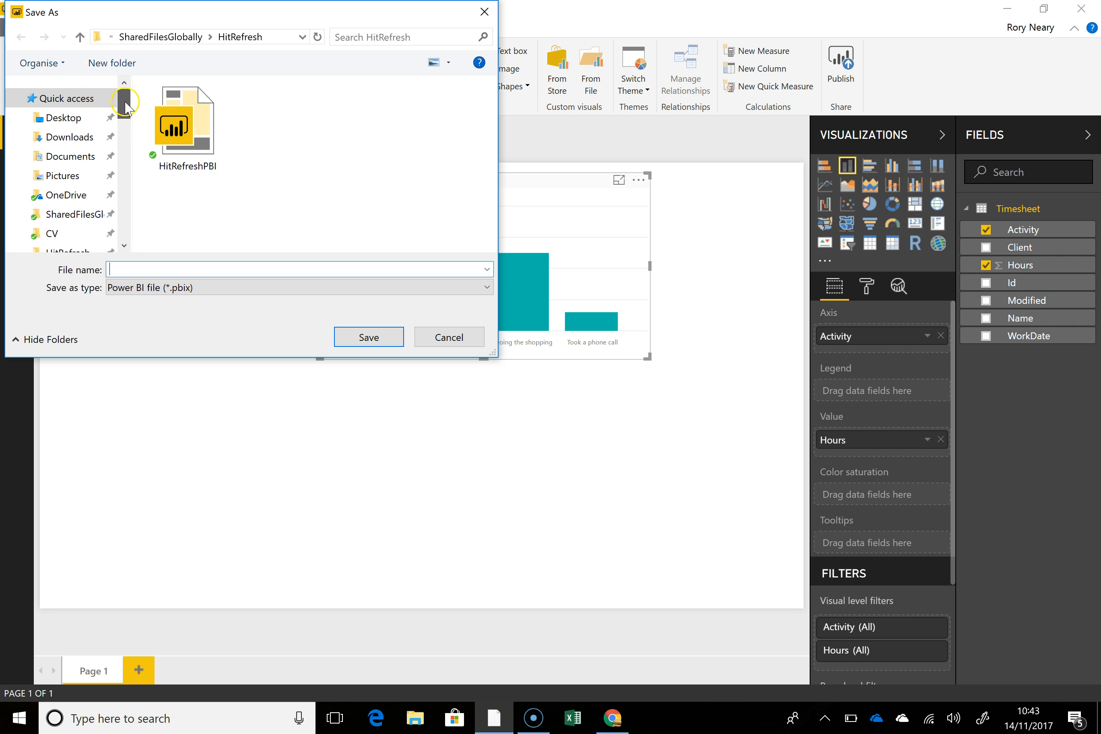
click(56, 119)
click(215, 269)
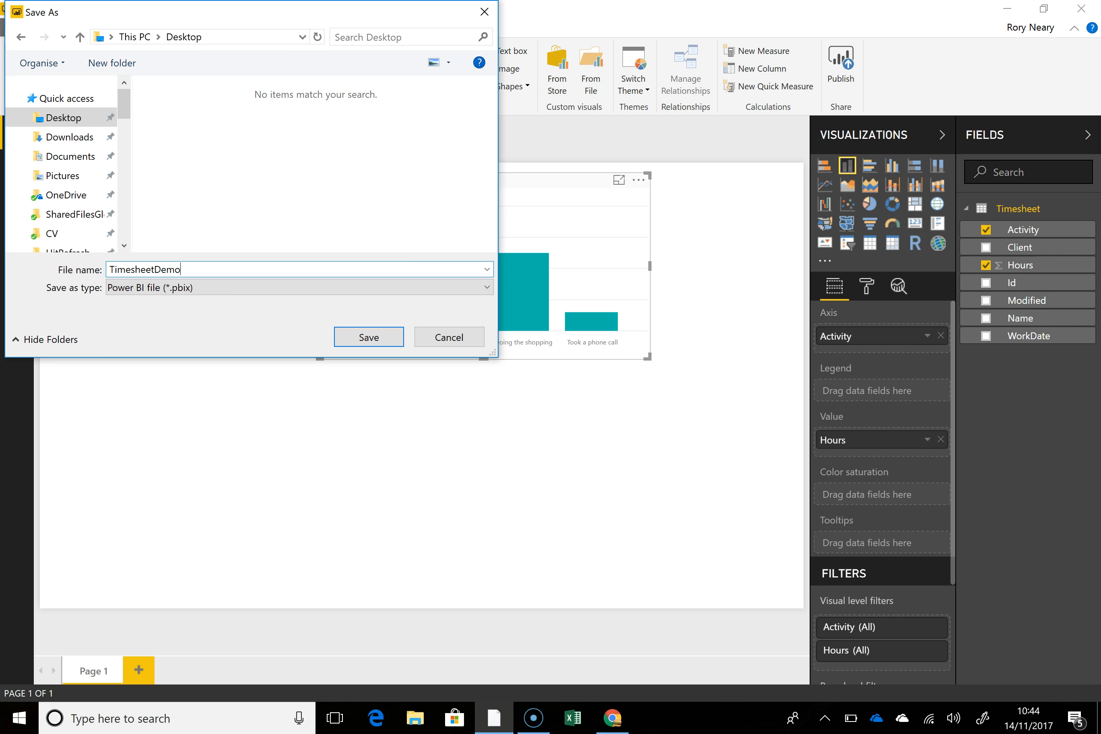
click(379, 337)
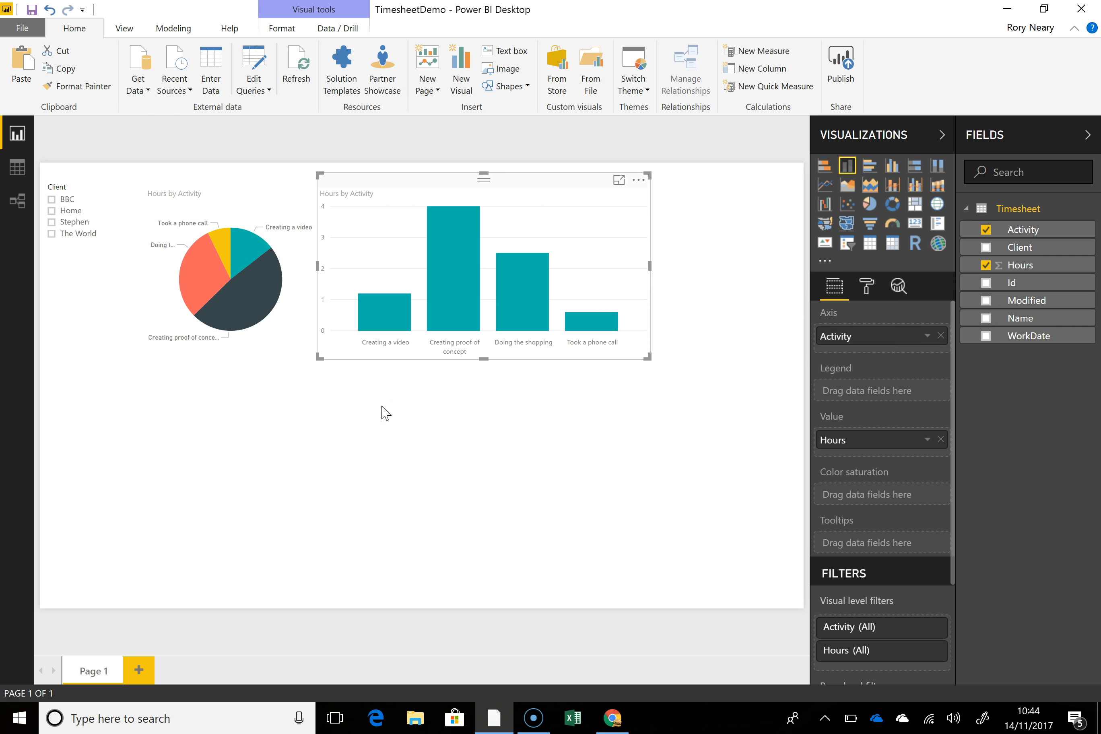
Publish the TimesheetDemo report to the Events workspace and open it in the Power BI service.
click(848, 86)
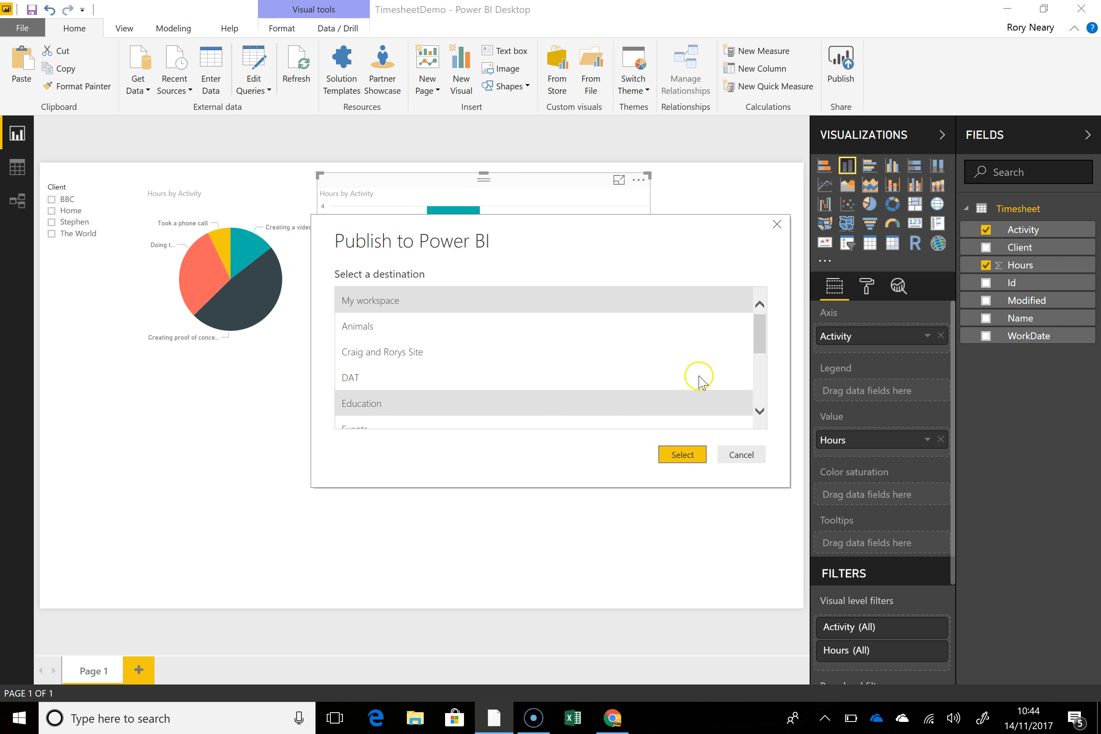
drag(761, 337, 753, 363)
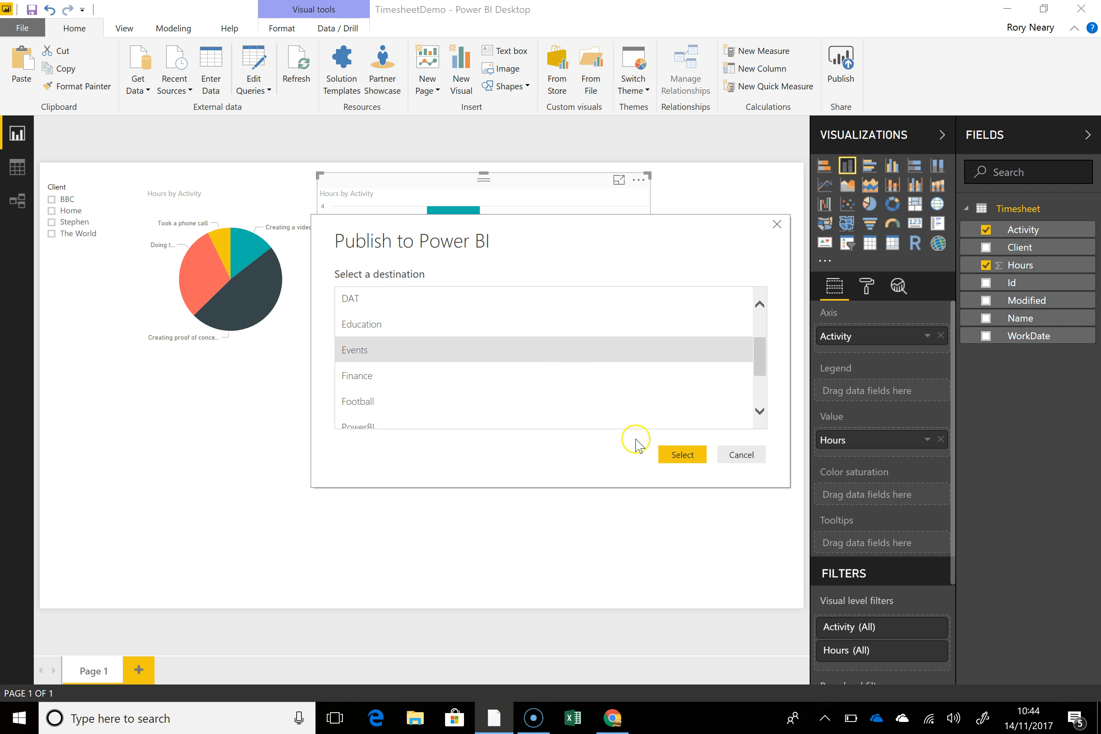
click(682, 454)
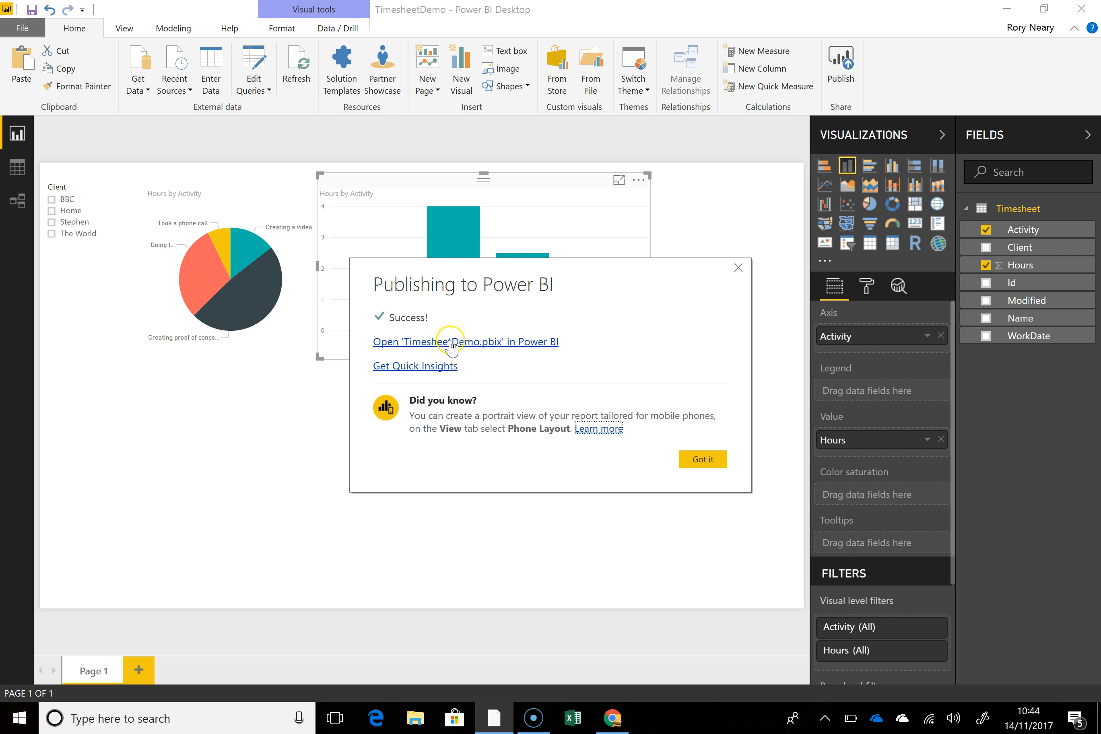
click(473, 349)
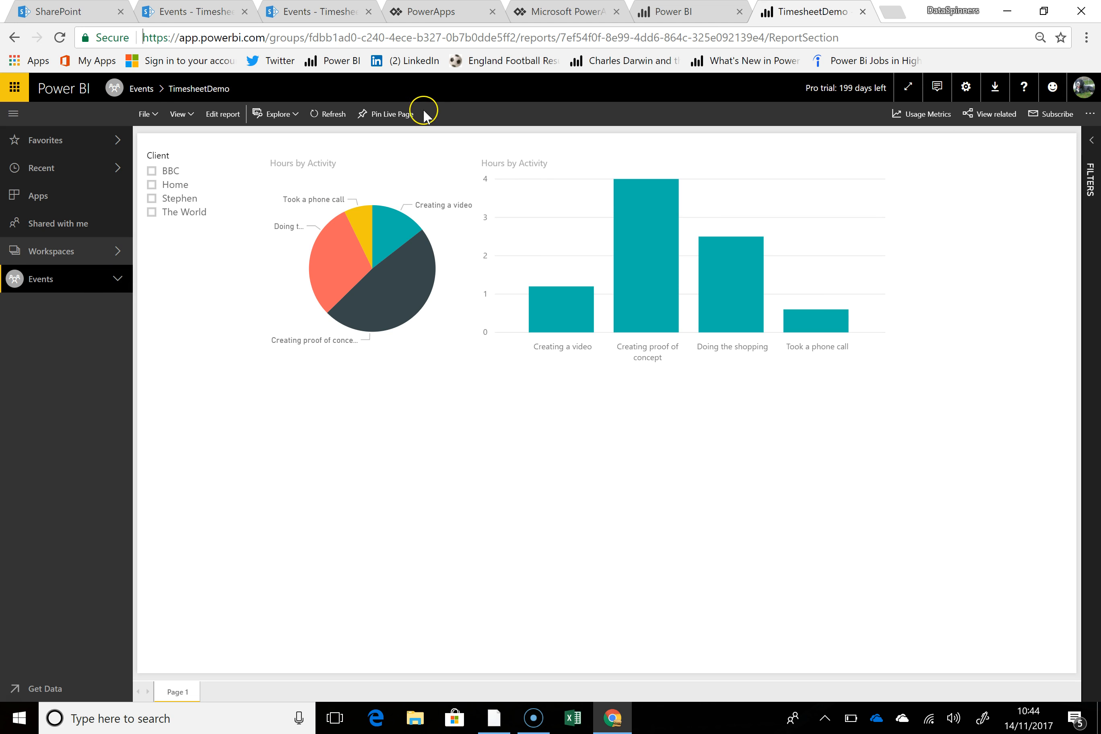
Pin the report page live to a new dashboard named Timesheet Demo and shrink its tile there.
click(392, 114)
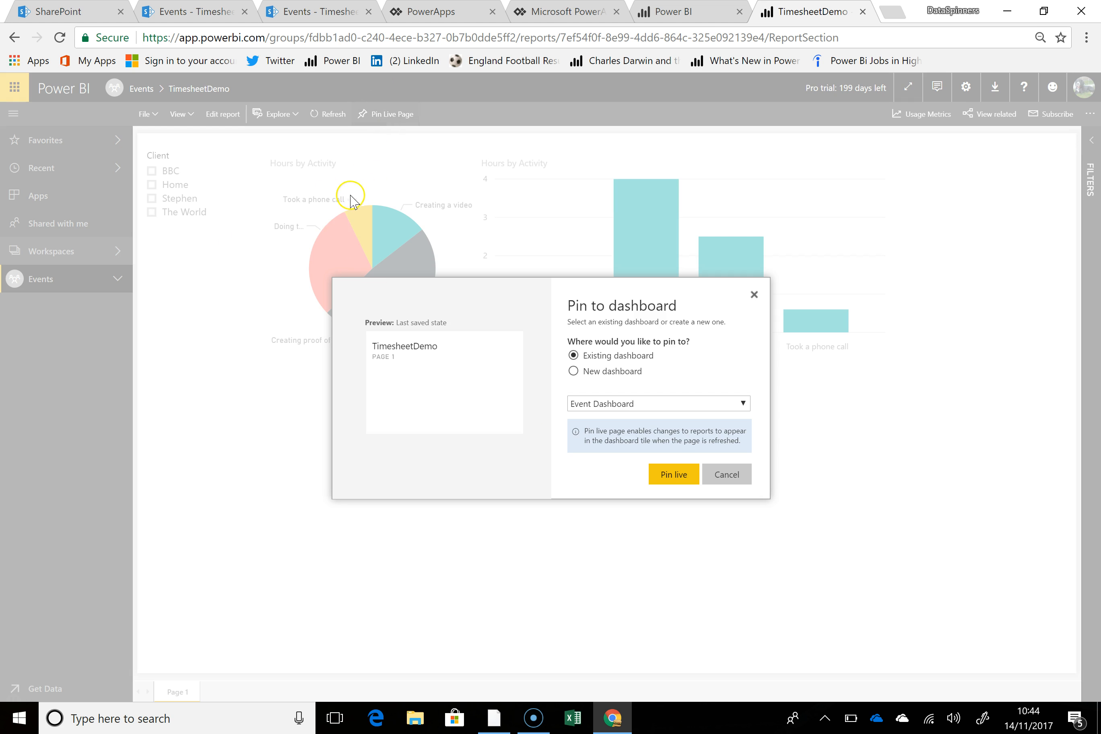
click(575, 372)
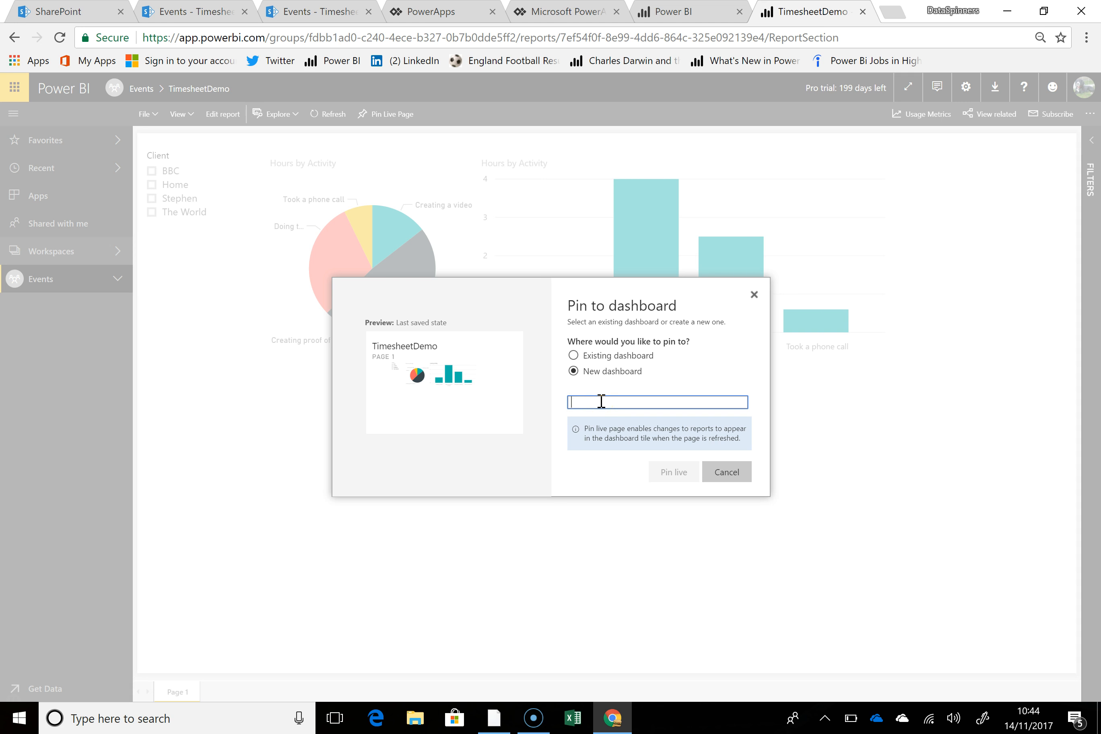
text(Te)
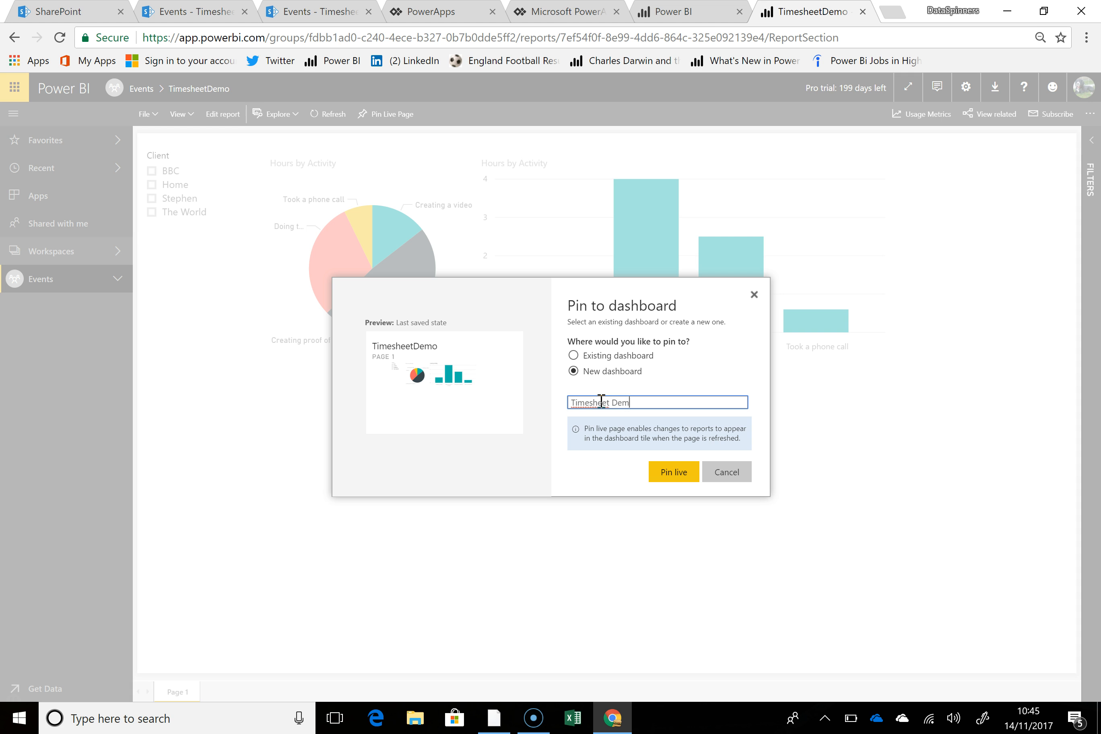
click(673, 473)
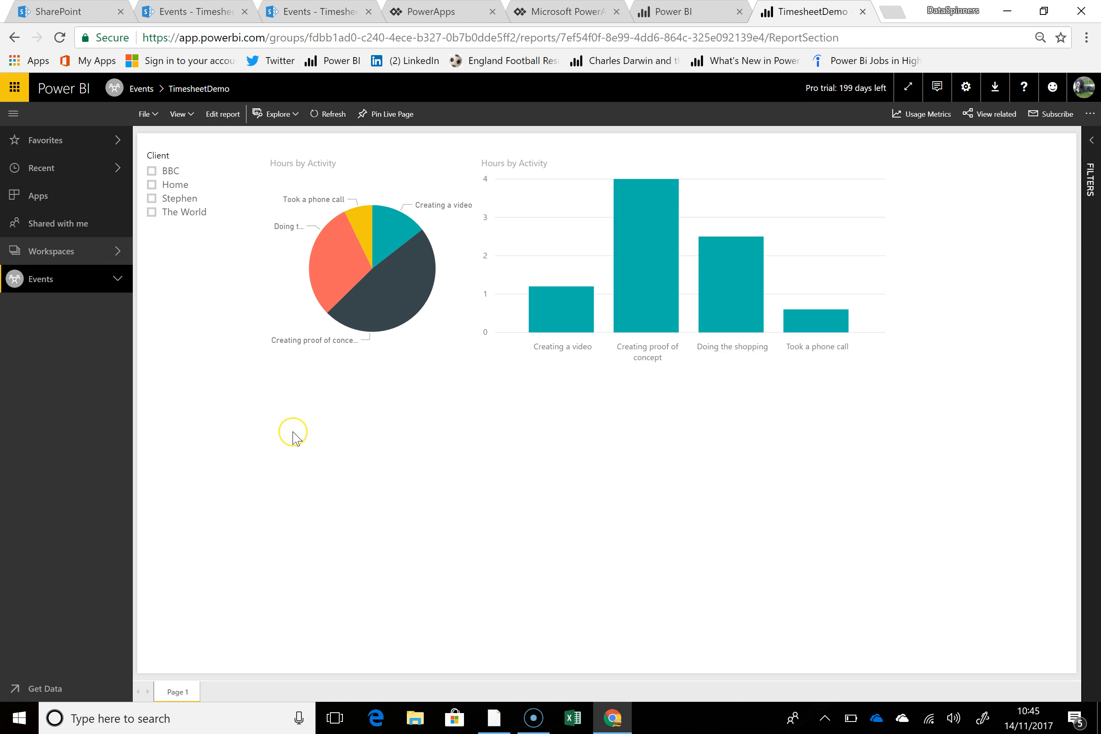
click(1019, 207)
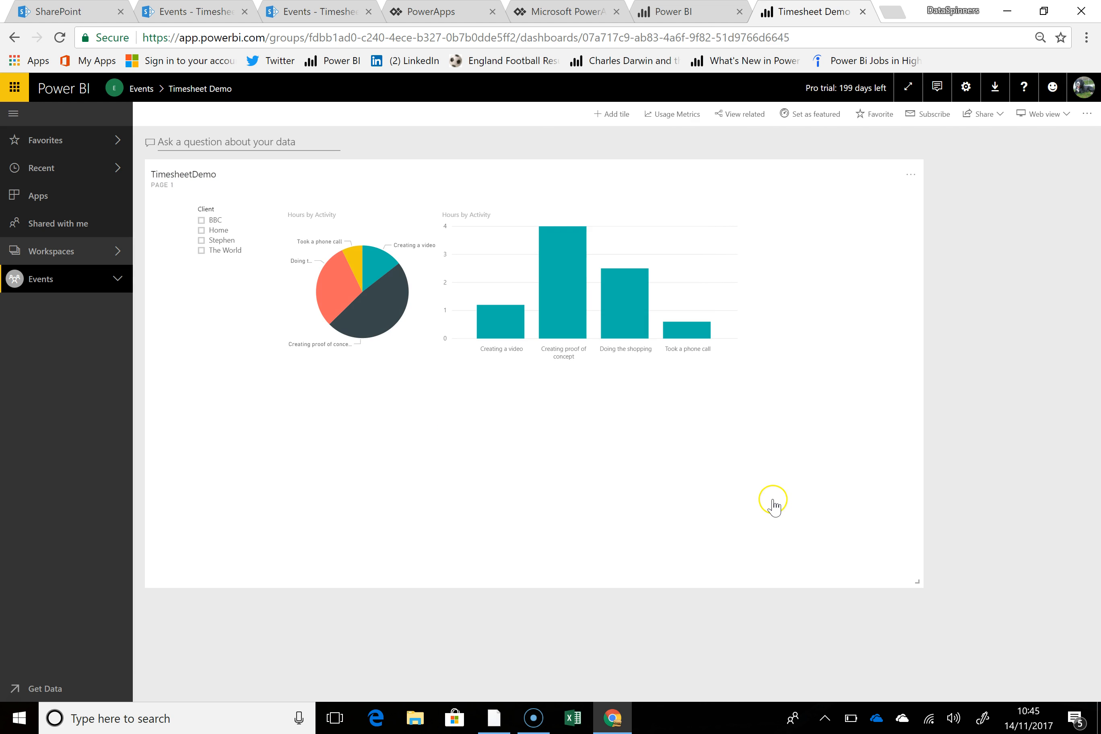
drag(914, 578, 624, 465)
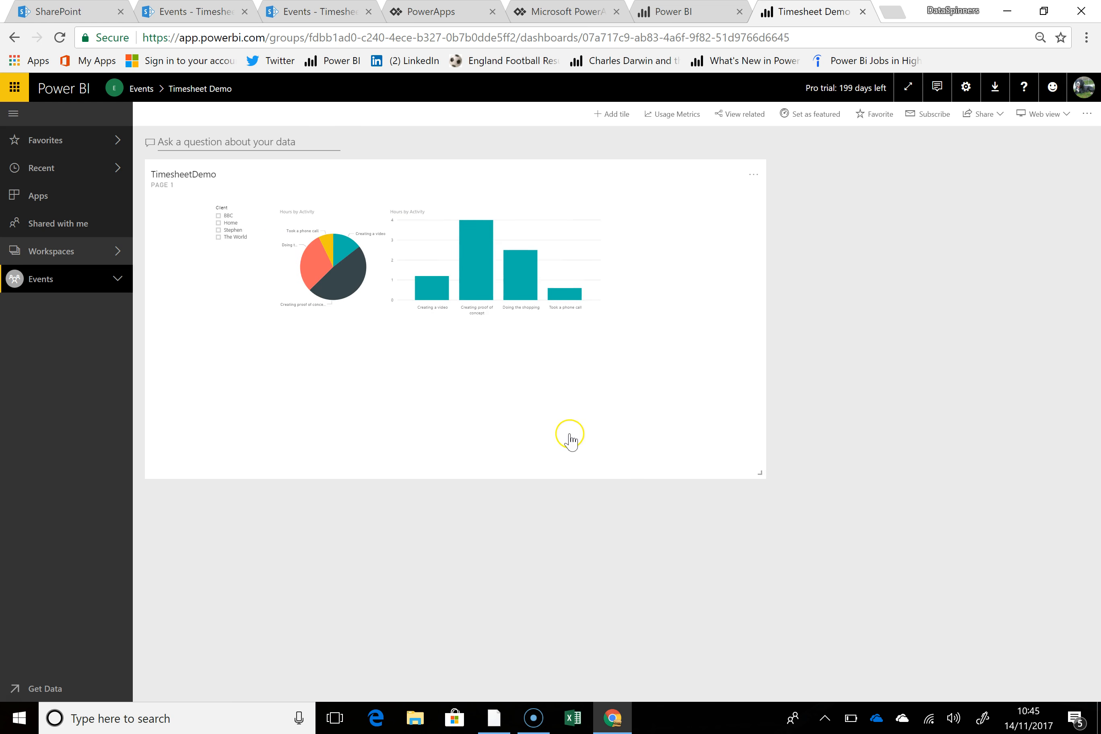
View the report behind the pinned TimesheetDemo tile and return to the Timesheet Demo dashboard in the Events workspace.
click(165, 184)
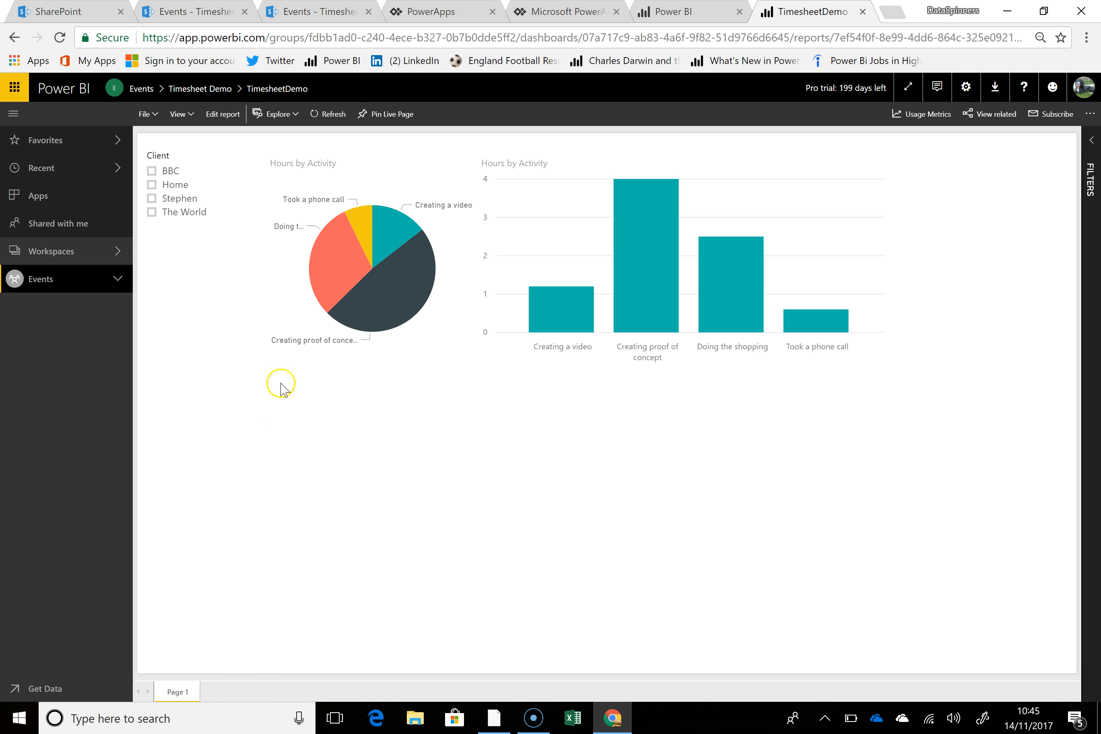
click(115, 253)
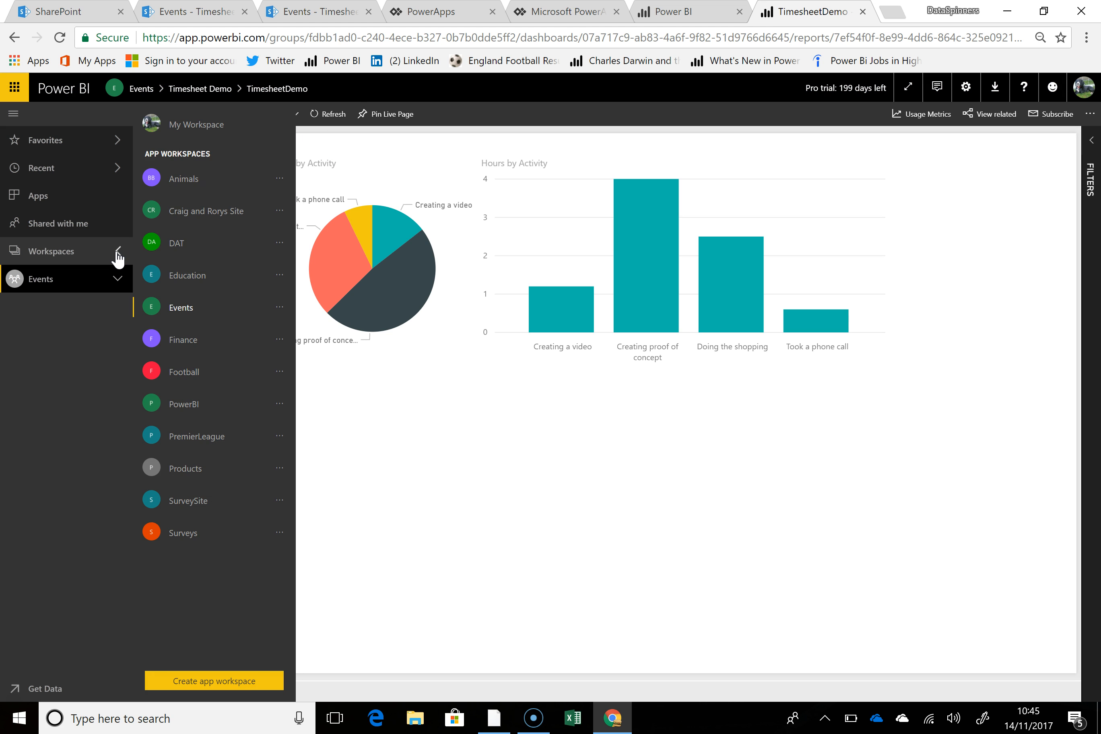
click(118, 256)
click(117, 278)
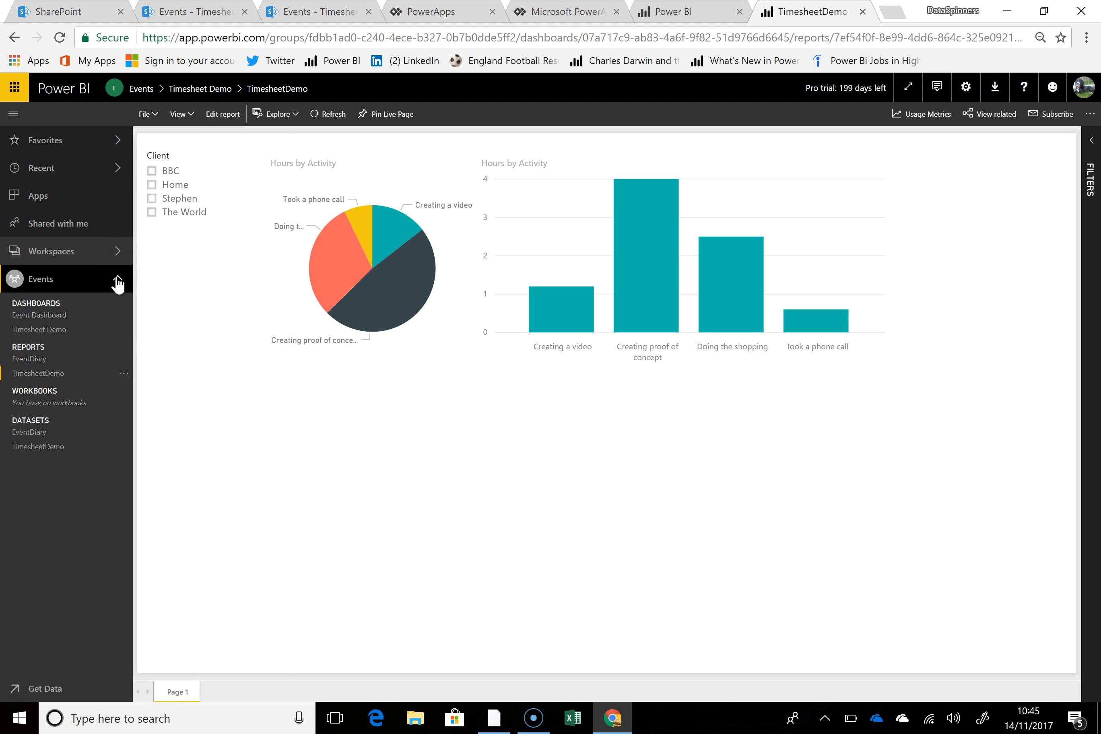
click(31, 330)
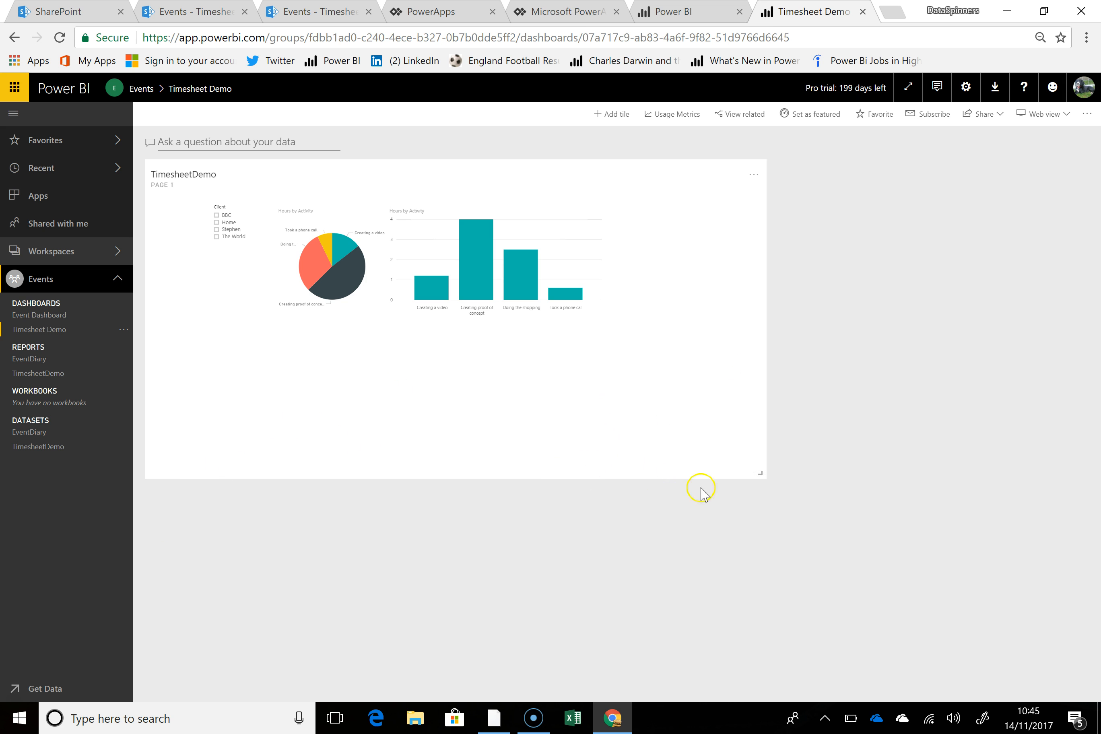
drag(762, 474, 643, 455)
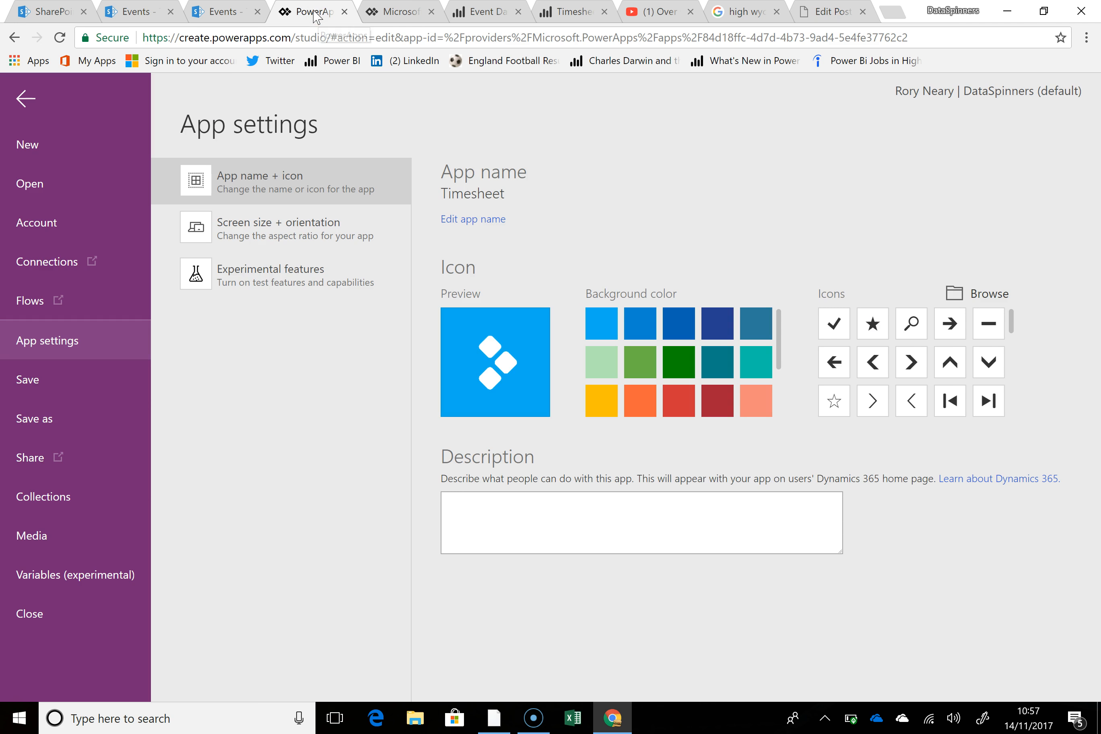
Replace the web content tile's embed code with the PowerApps web player iframe template and locate its app ID placeholder.
click(315, 13)
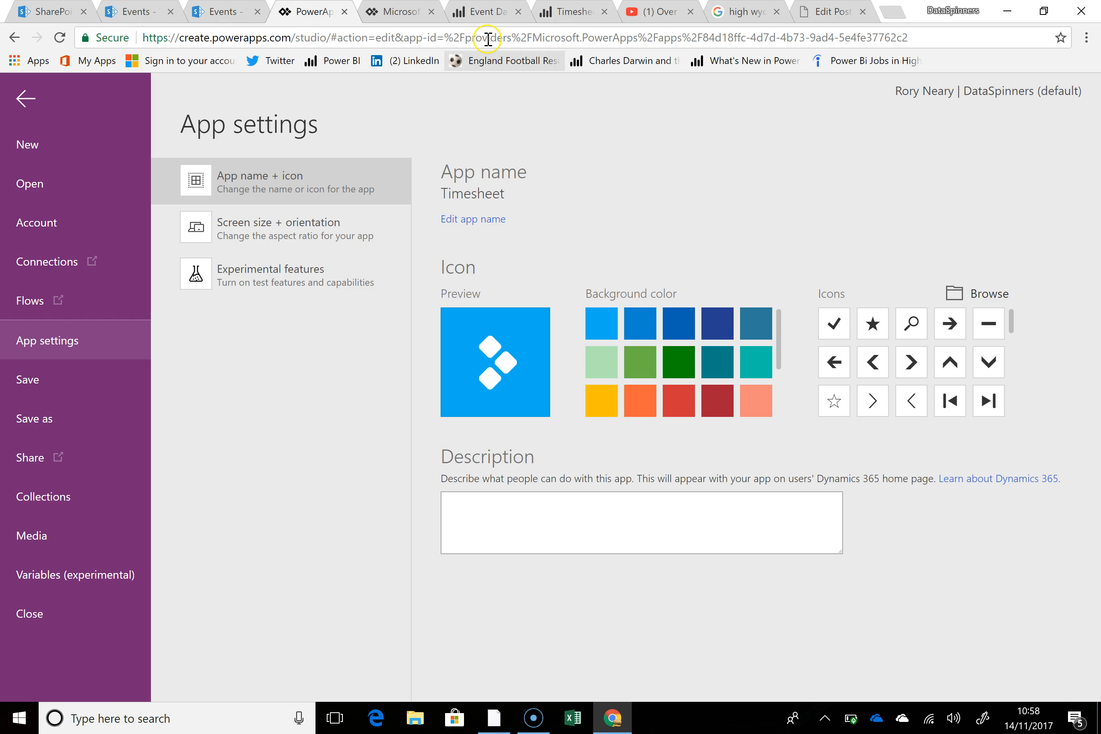
click(568, 14)
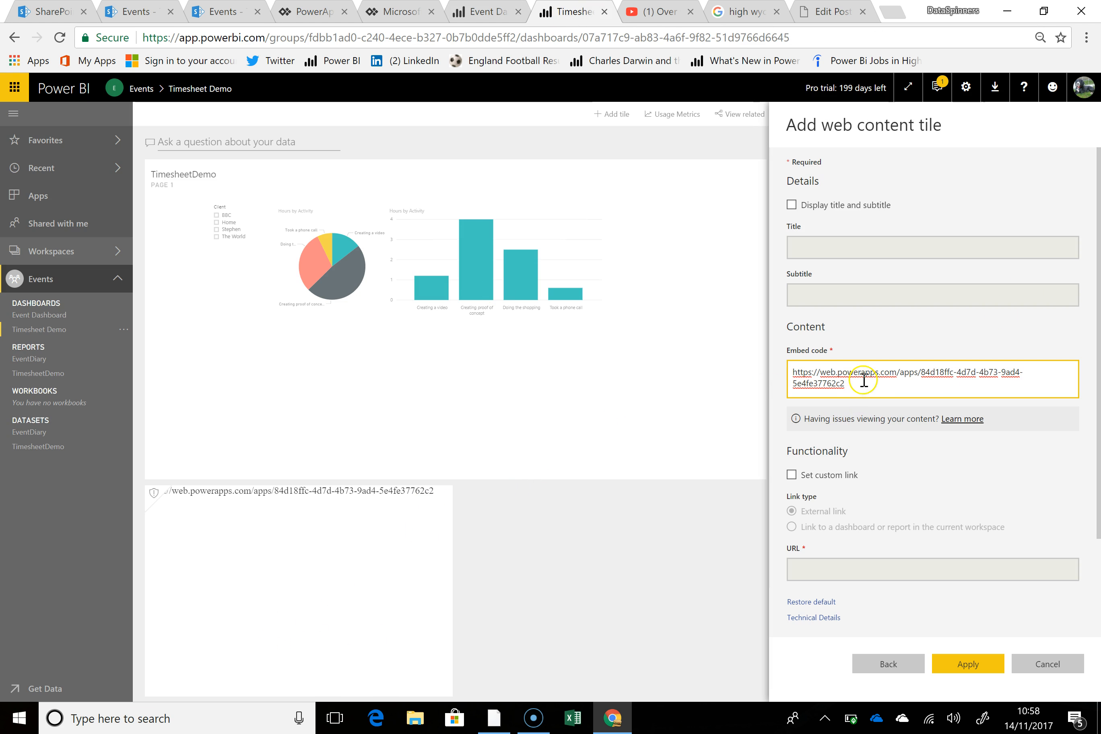
drag(860, 382, 781, 371)
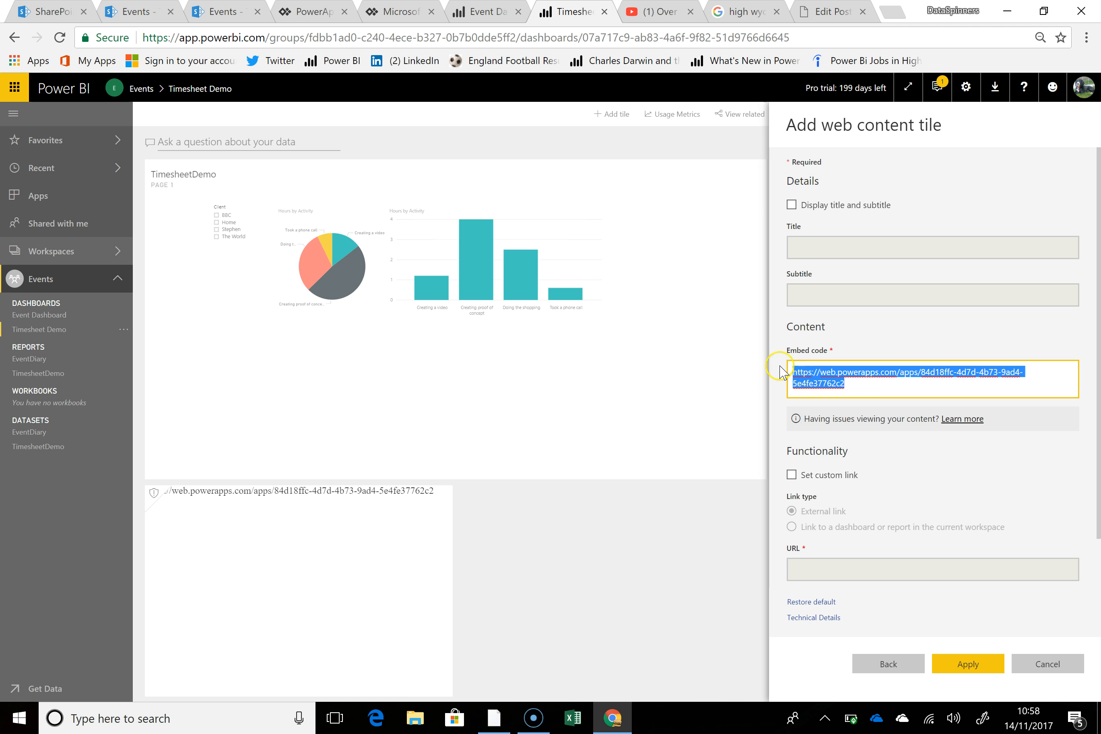
key(ctrl+v)
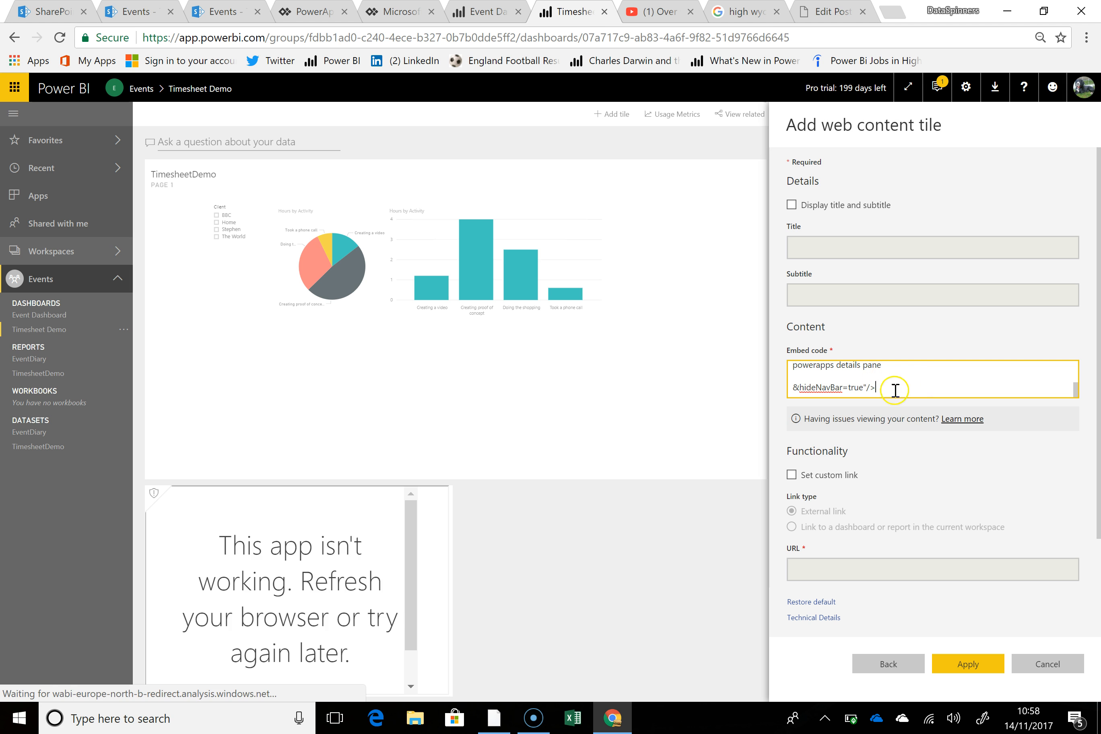
scroll(895, 386, up, 5)
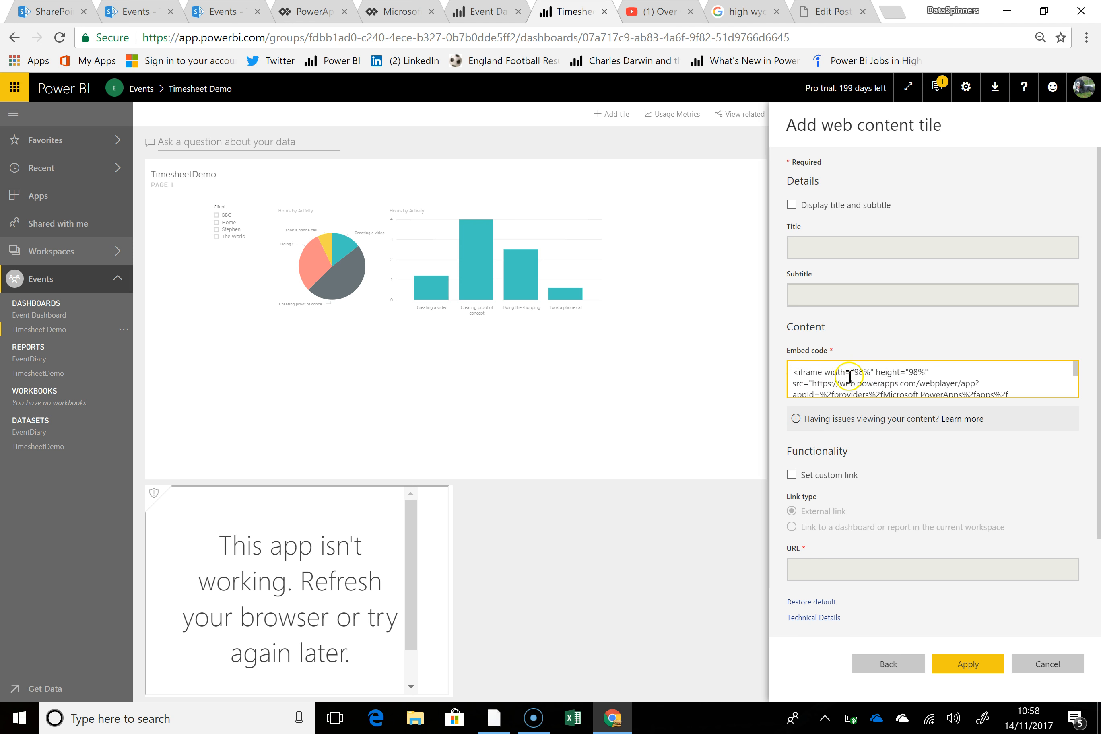
scroll(849, 376, down, 5)
scroll(849, 375, up, 5)
scroll(1005, 383, down, 5)
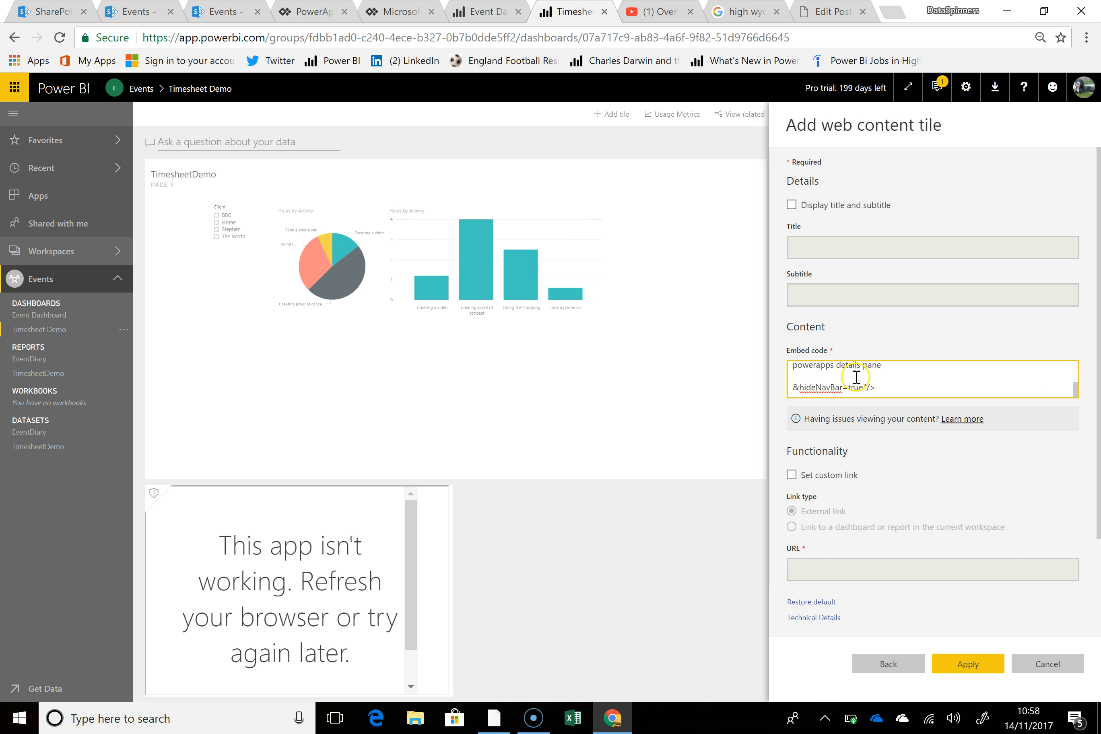
scroll(832, 372, up, 2)
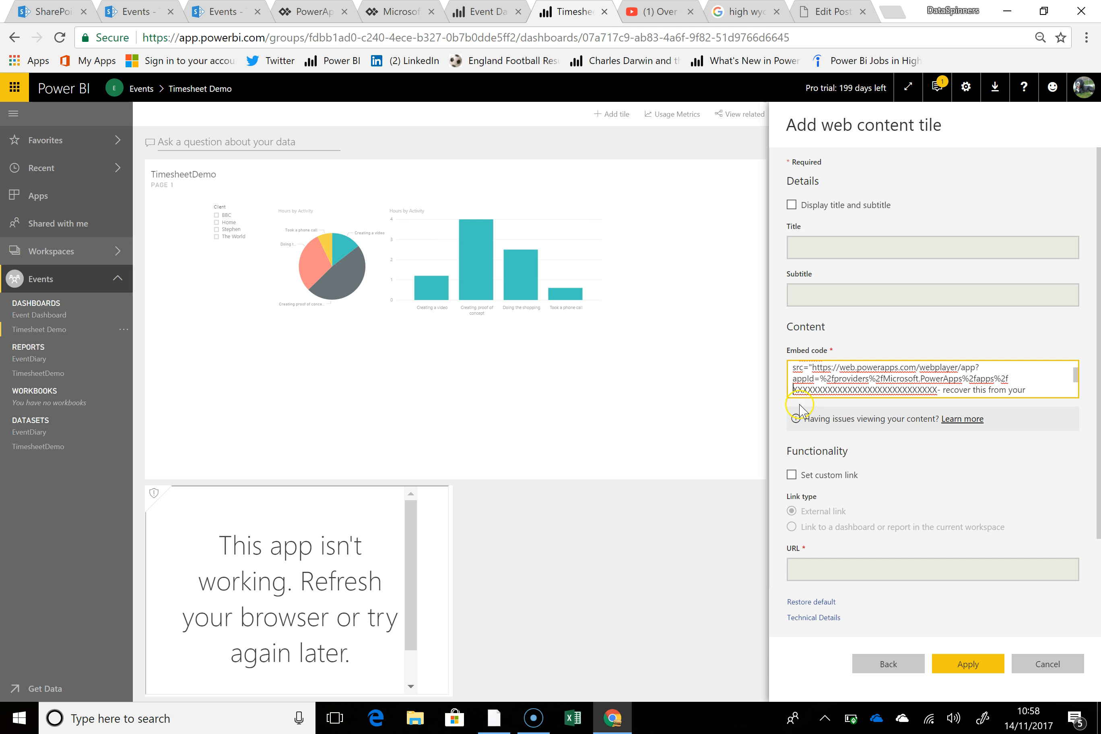
key(Down)
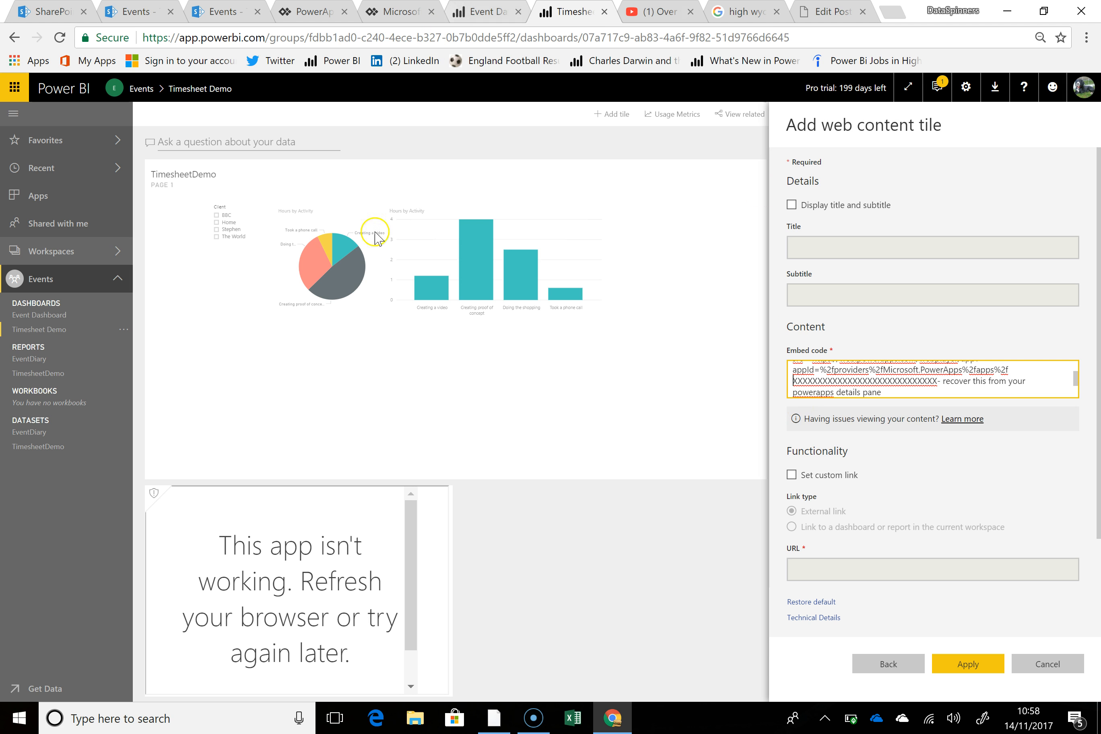
Switch to PowerApps, open the Timesheet app's details page and select its full App ID.
click(306, 12)
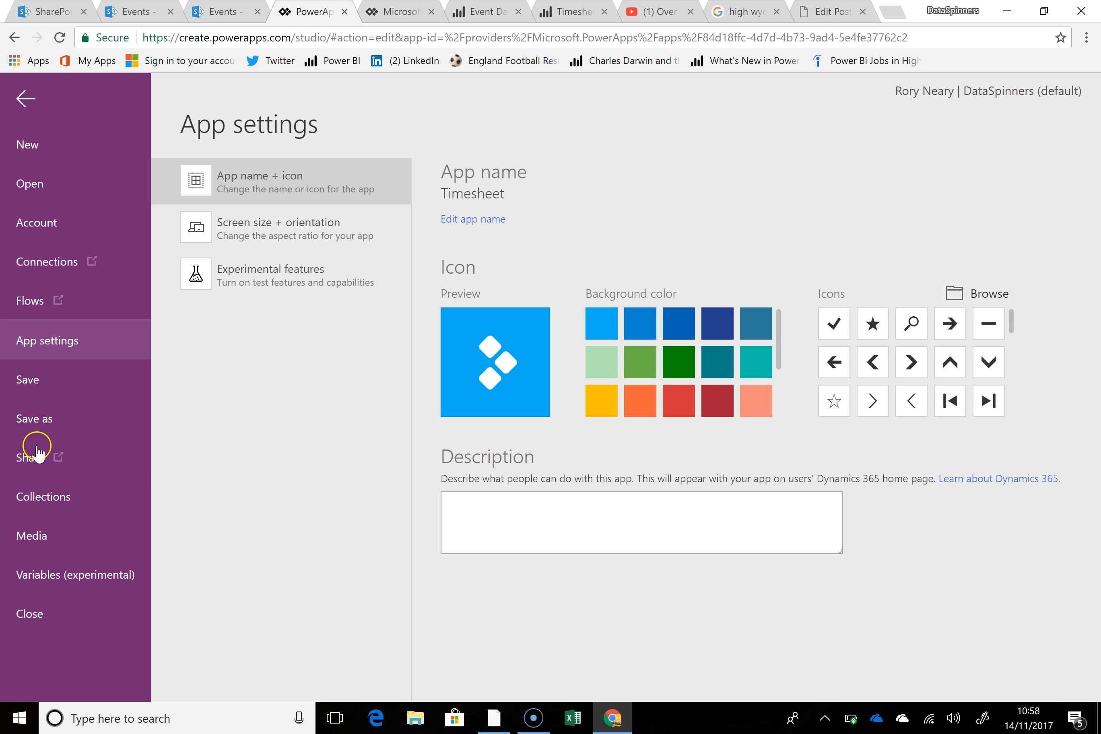
click(29, 458)
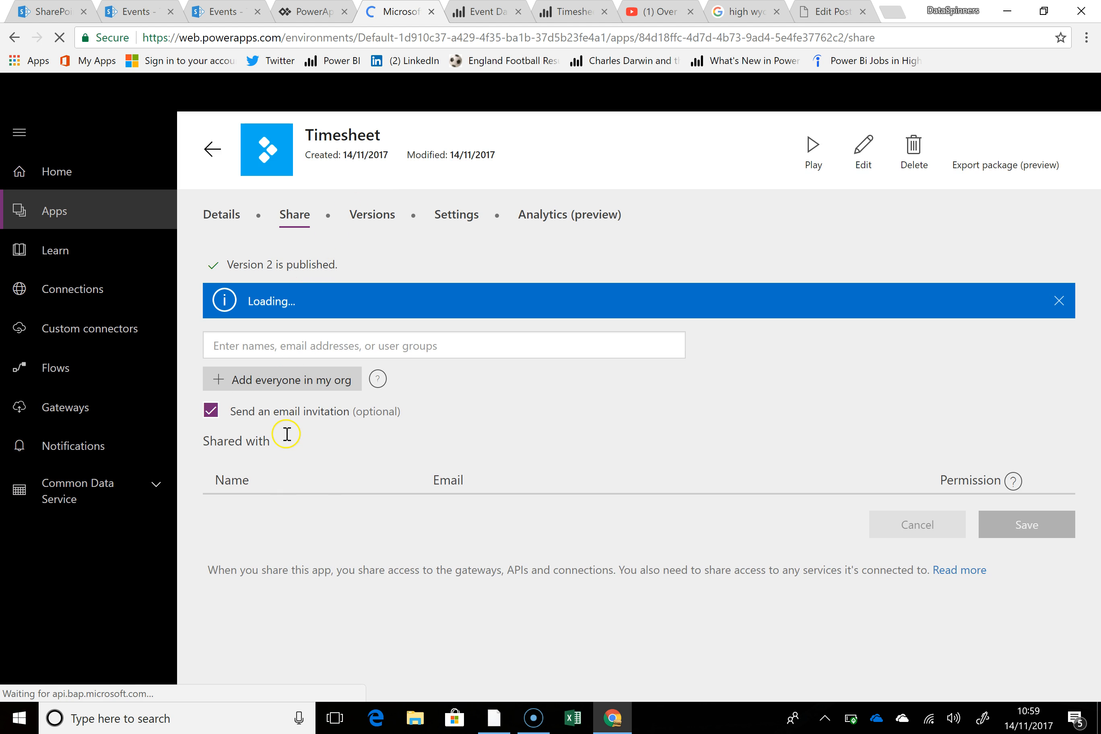
click(220, 215)
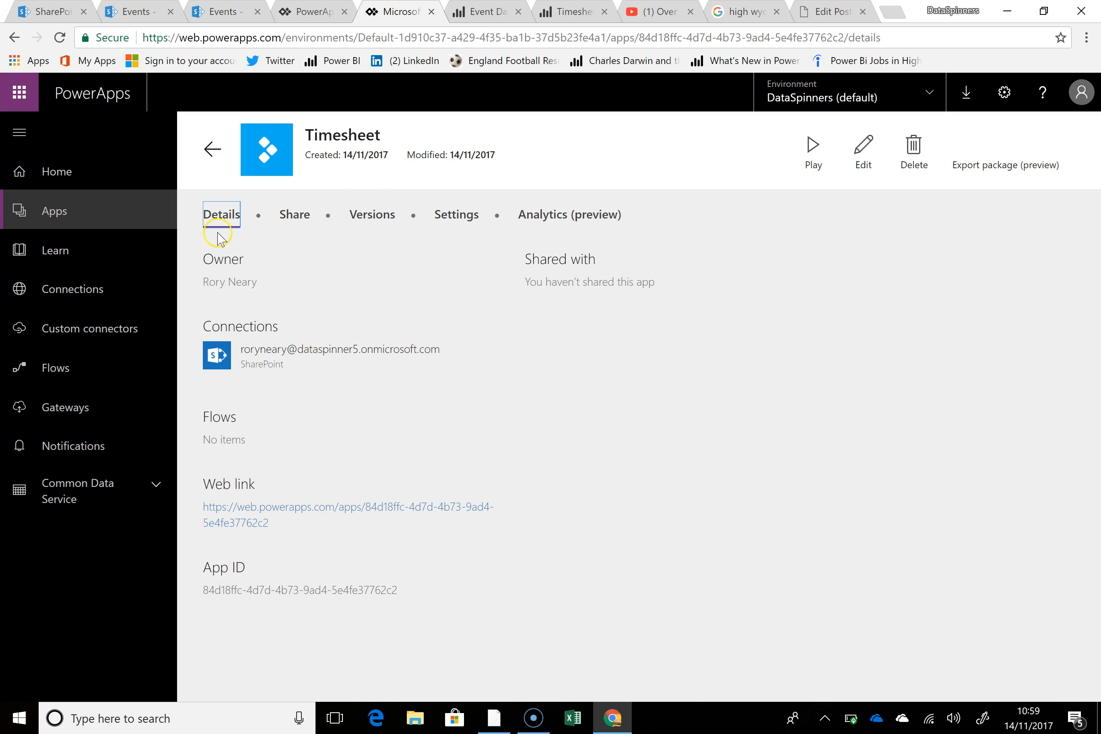
click(206, 590)
triple_click(397, 589)
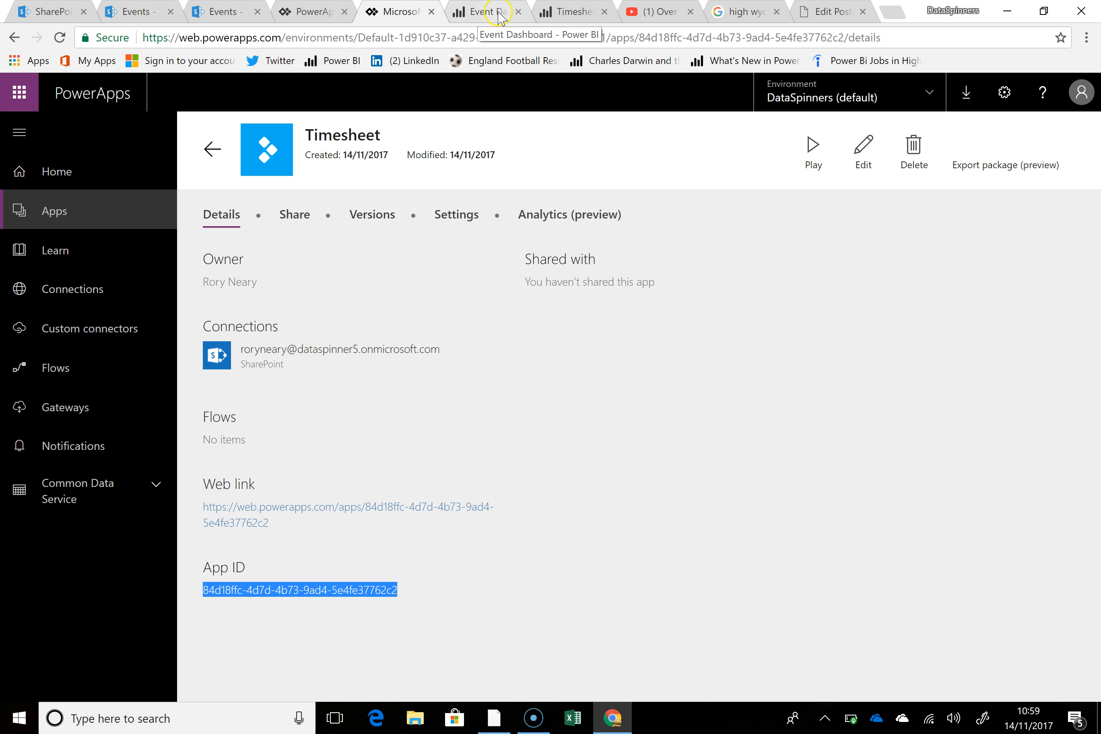
Back in Power BI, replace the embed code's placeholder and its note with the copied Timesheet App ID, and apply the web content tile.
click(558, 13)
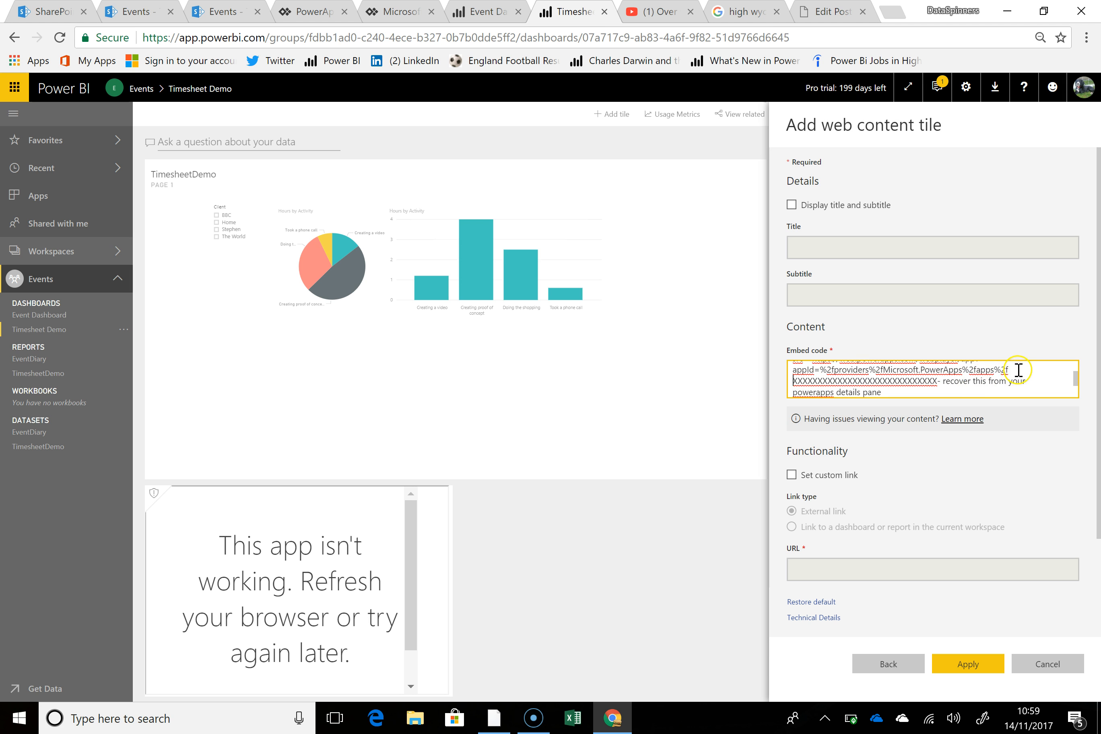
scroll(973, 379, down, 2)
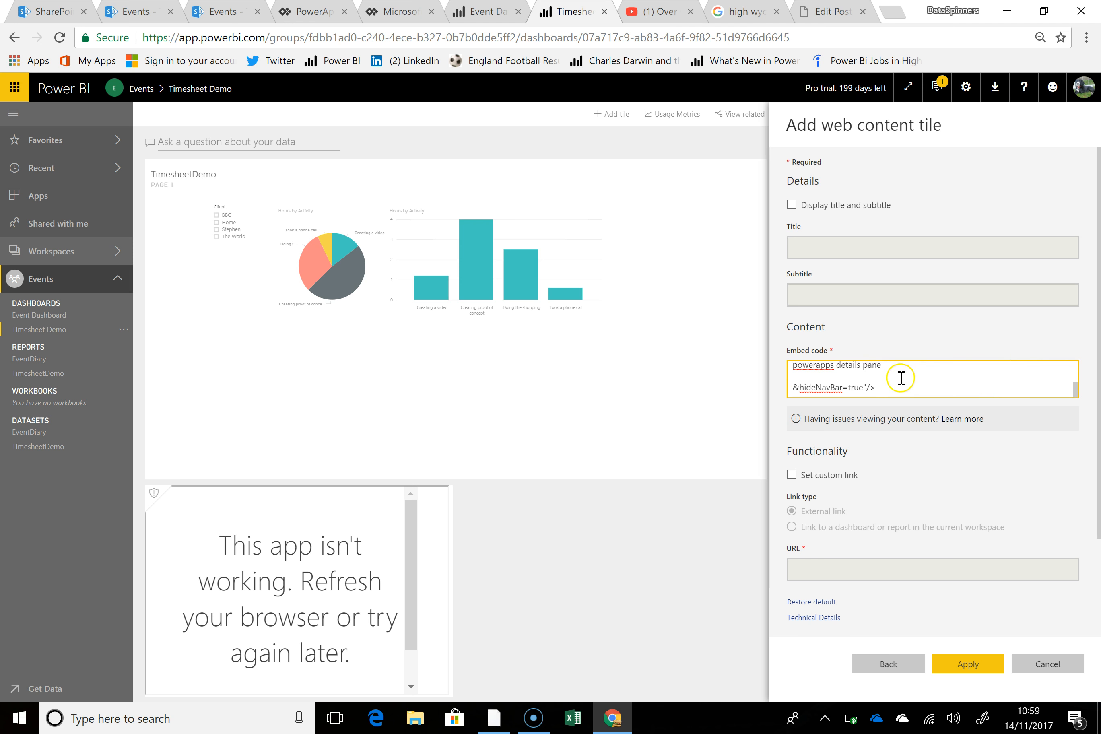
triple_click(890, 374)
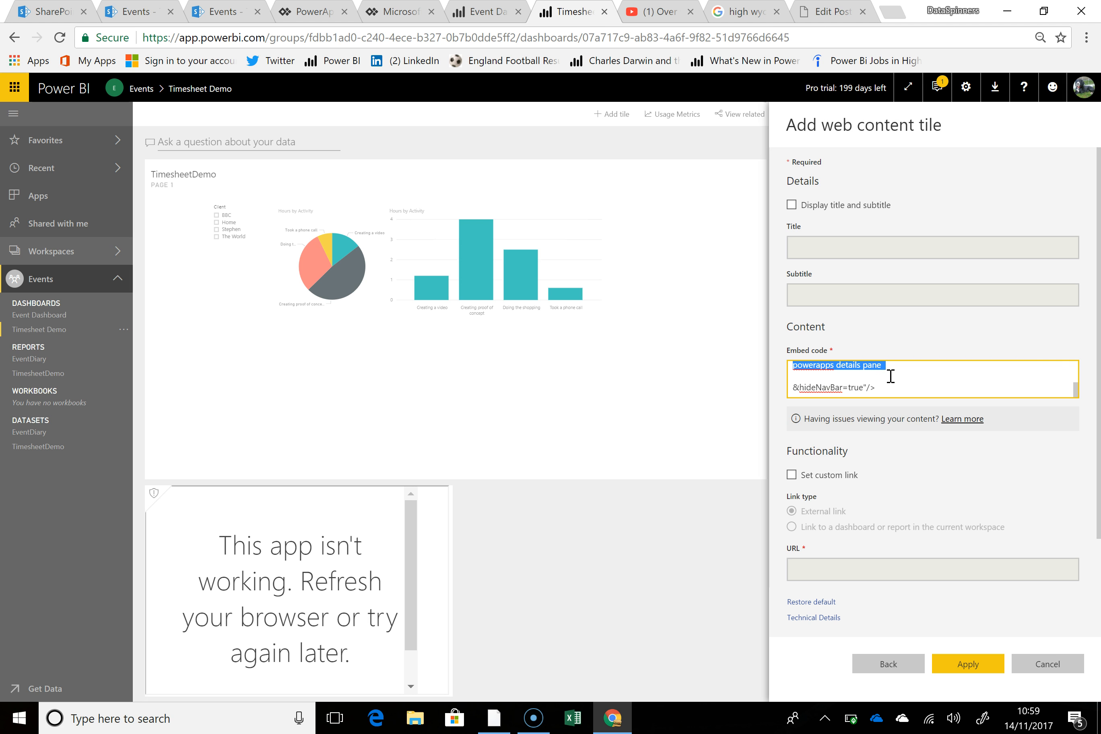
key(ctrl+v)
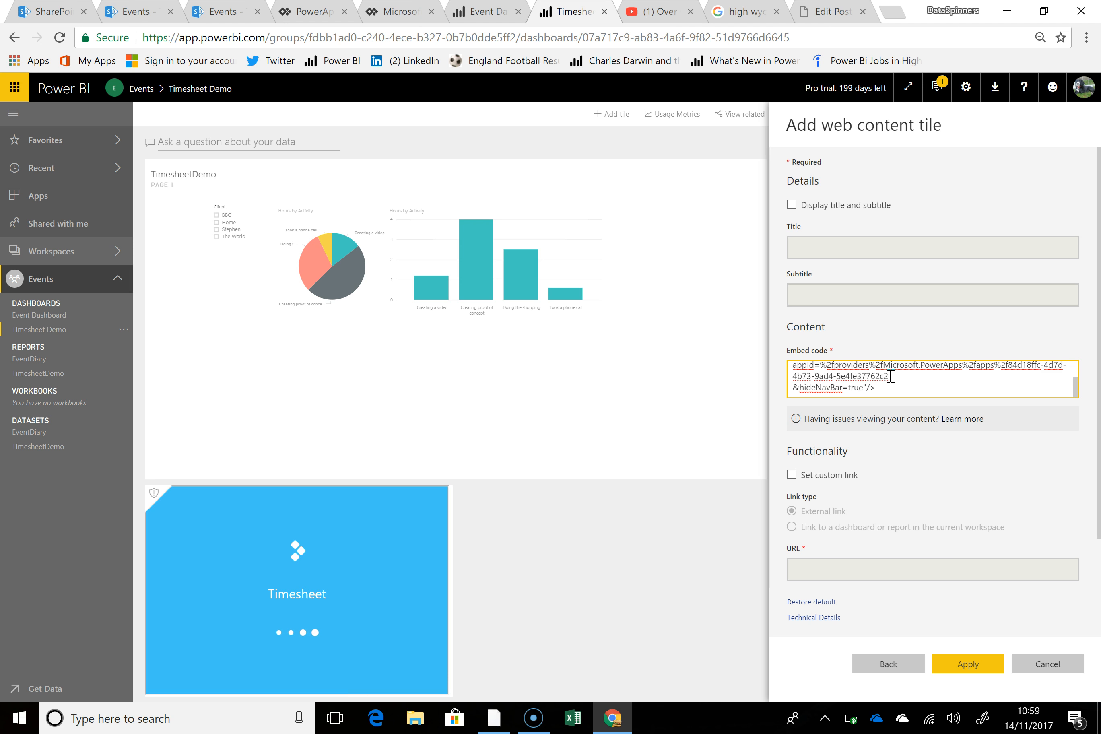
click(886, 391)
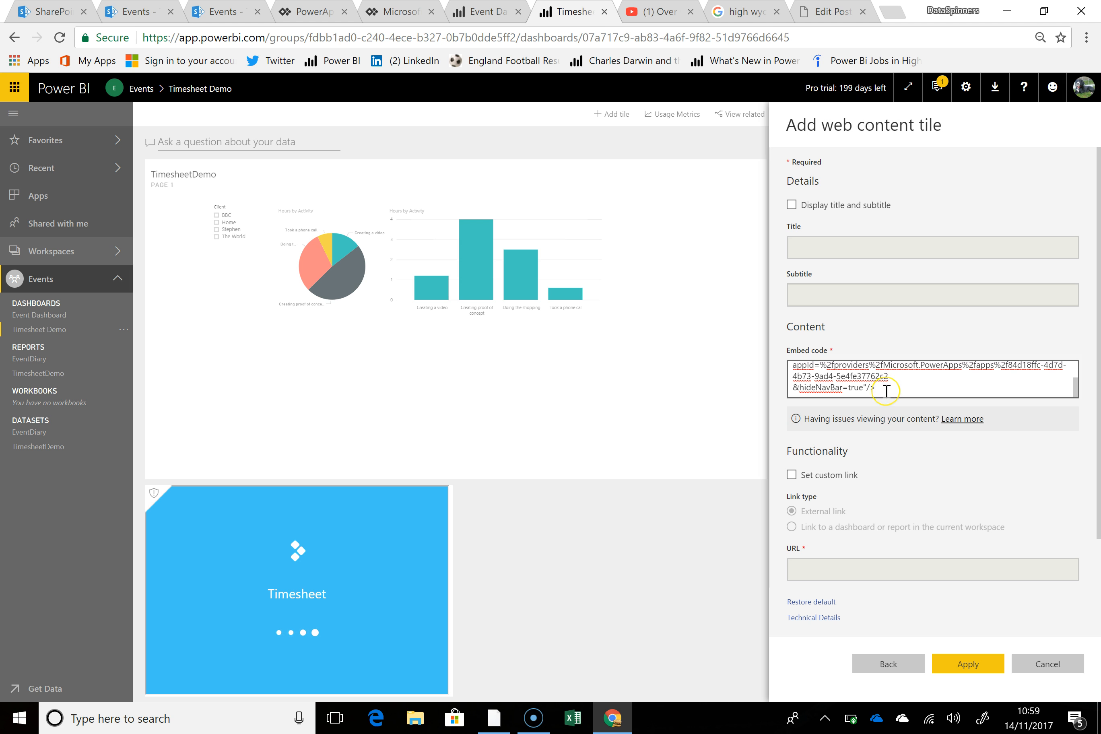
click(887, 391)
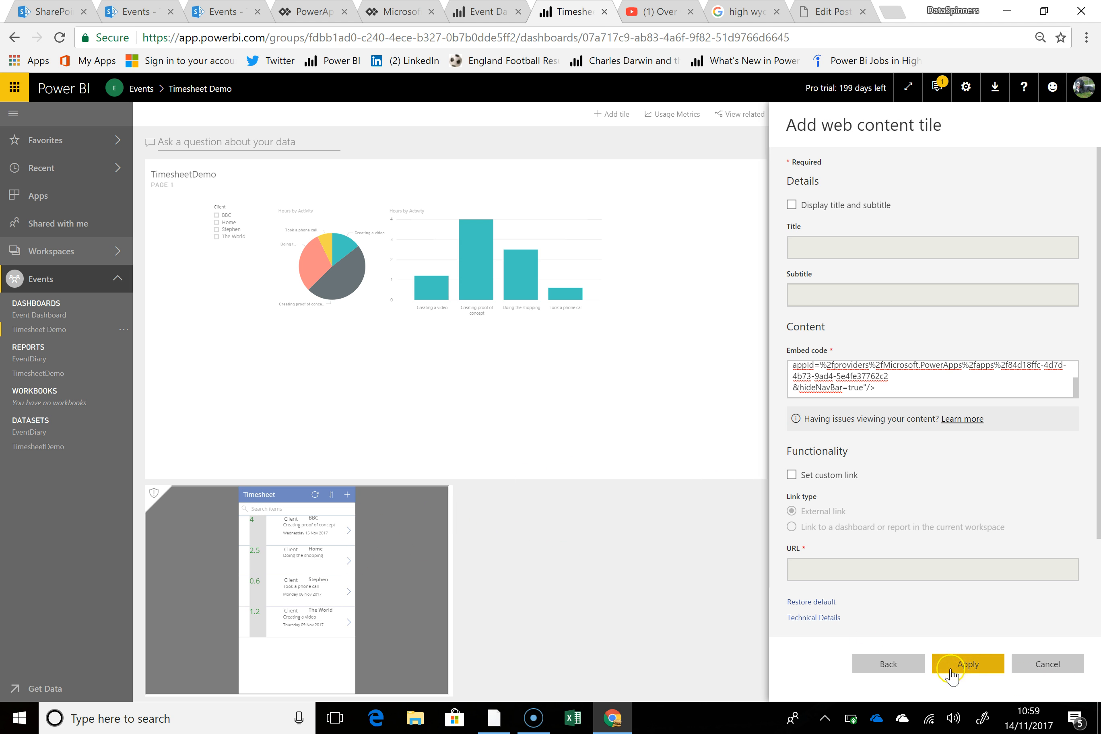
click(888, 386)
click(969, 664)
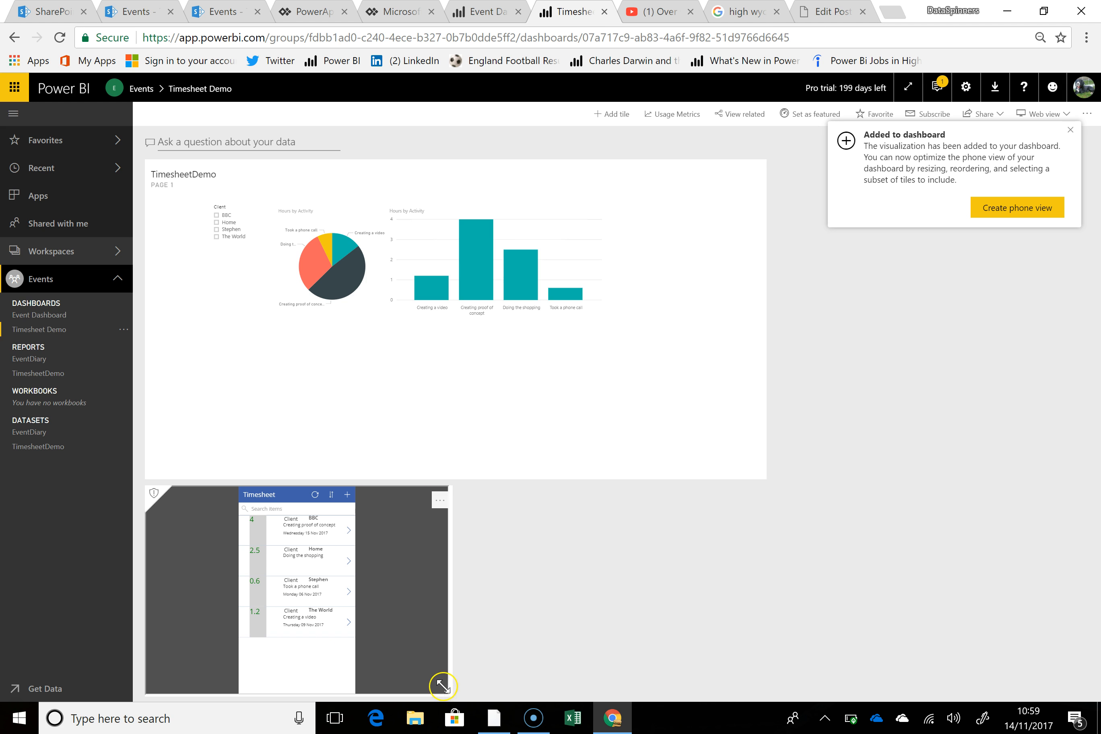
Enlarge the embedded Timesheet app tile below the TimesheetDemo report tile so that its entries are readable.
scroll(437, 689, down, 1)
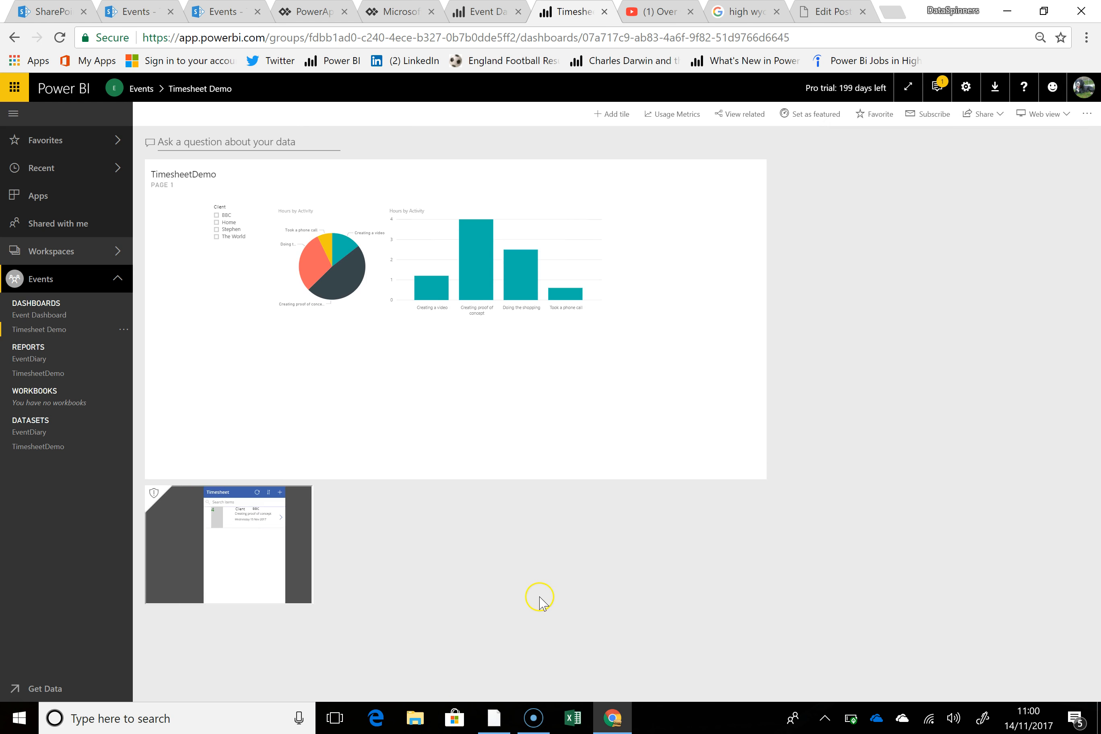
drag(288, 580, 542, 660)
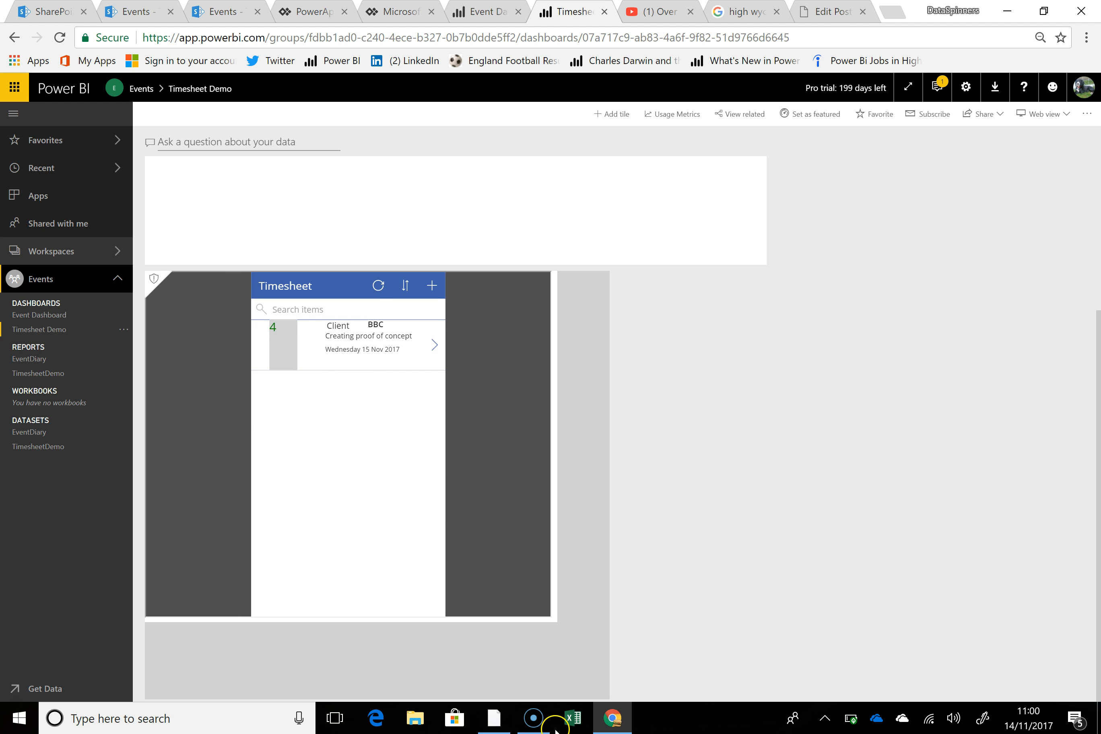
drag(603, 689, 536, 720)
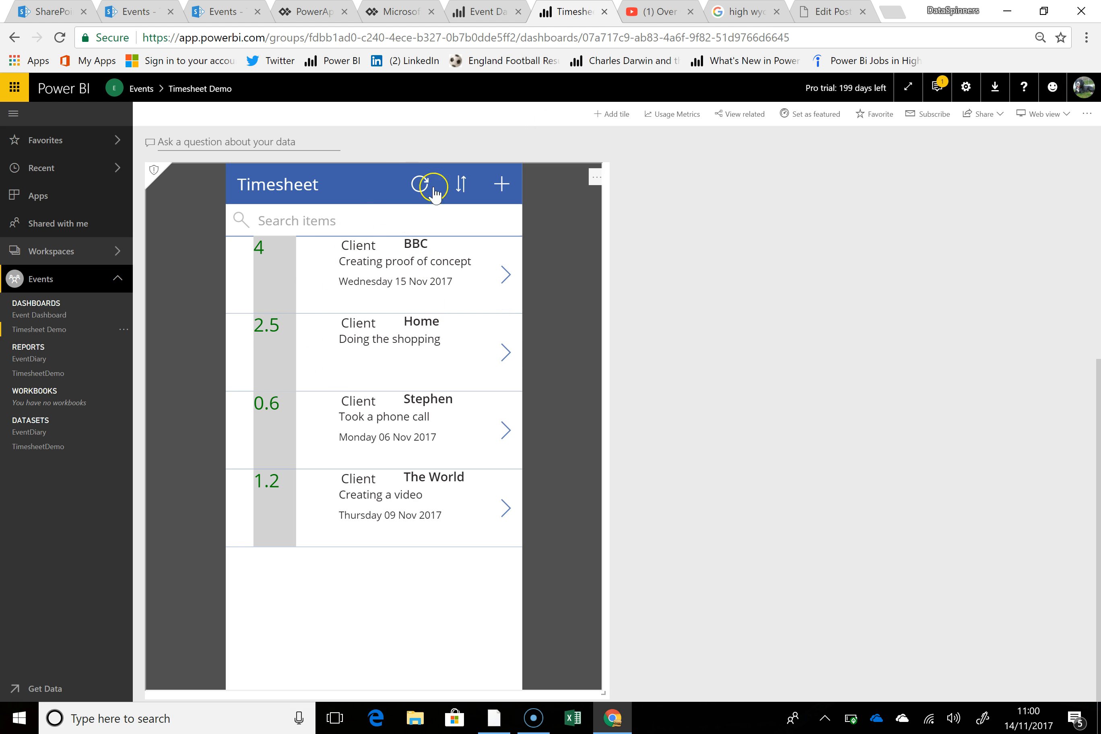
Add a timesheet entry in the embedded app with Activity More things, Hours 3, Client Someone Else and WorkDate 06/11/2017, and save it.
click(503, 188)
click(322, 244)
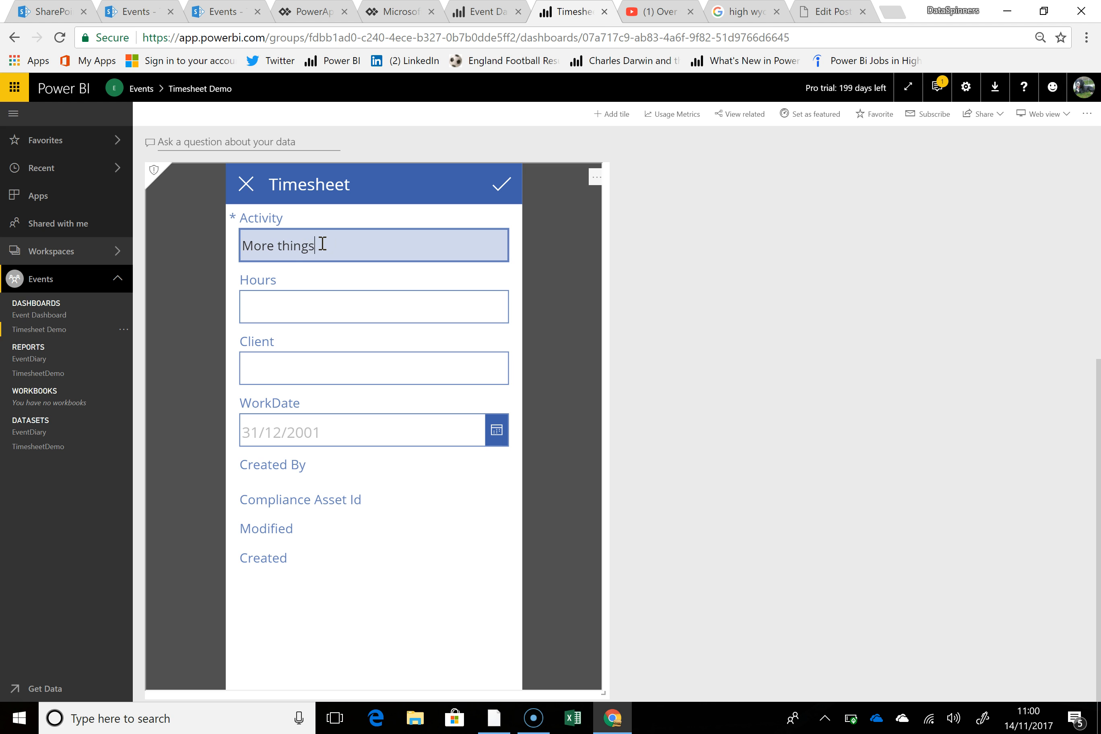
click(358, 302)
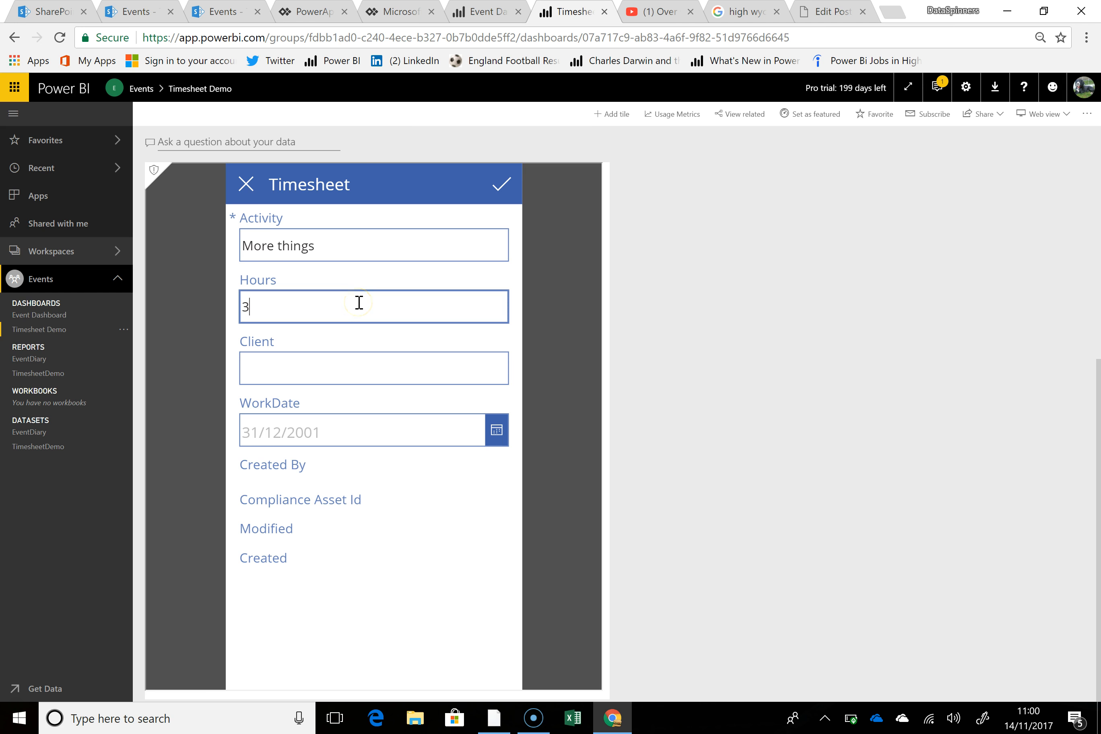
click(332, 369)
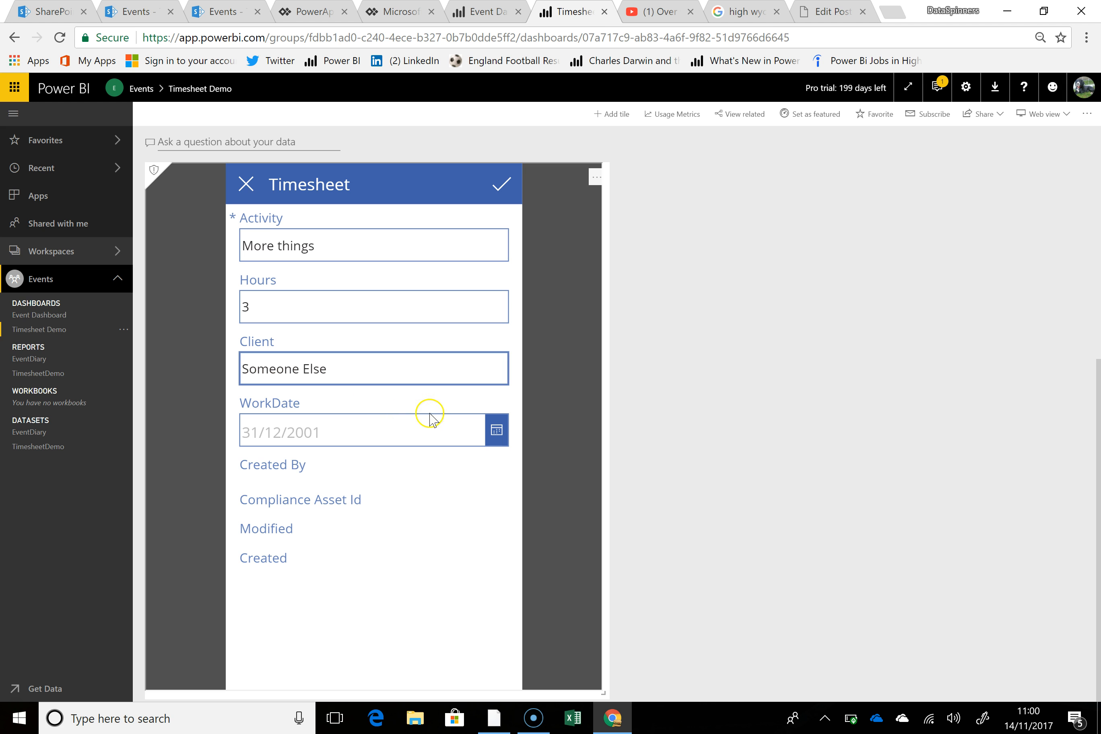
click(496, 429)
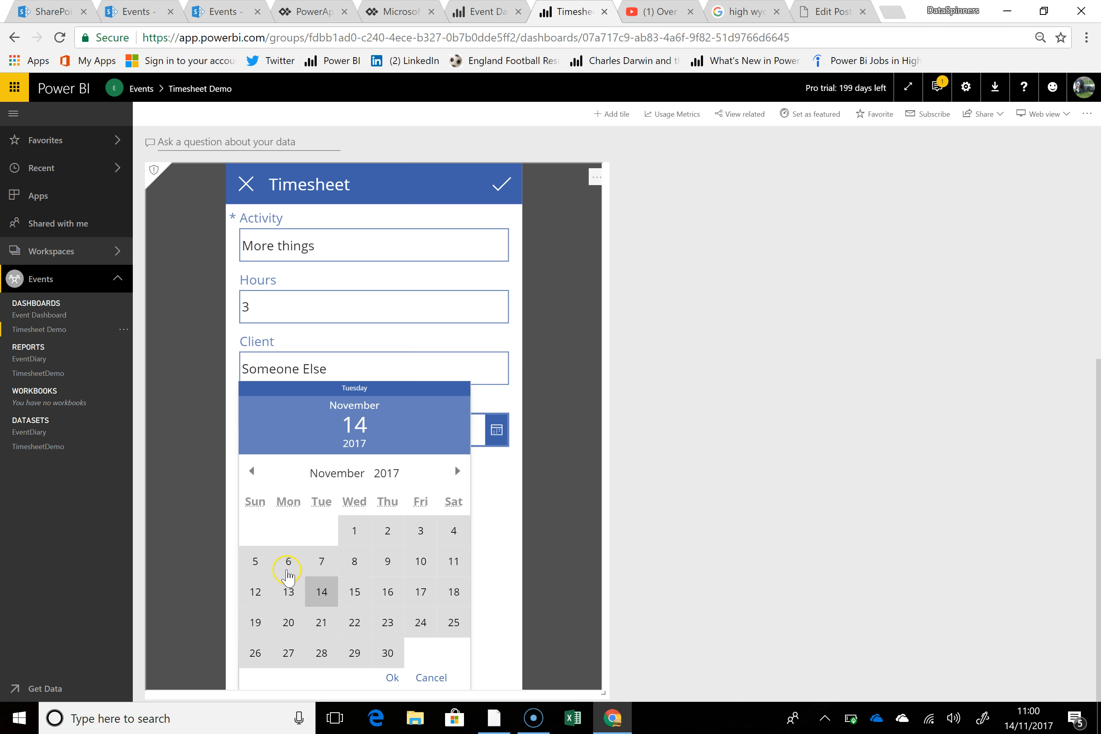
click(288, 561)
click(393, 677)
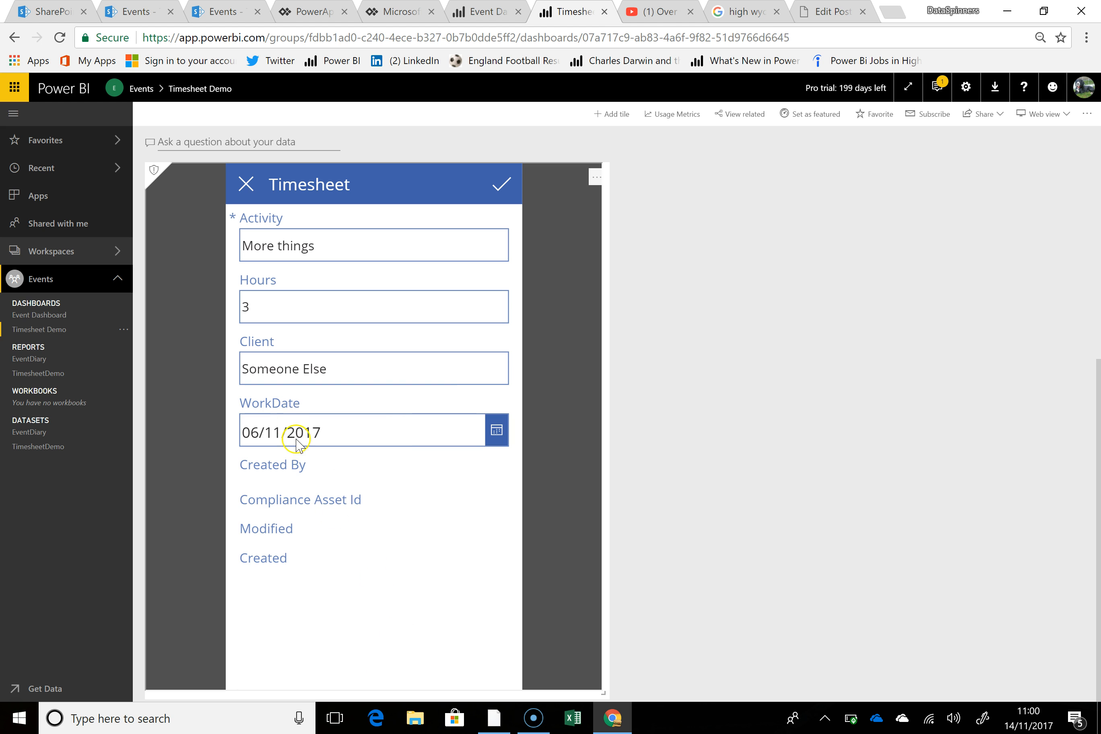
click(505, 195)
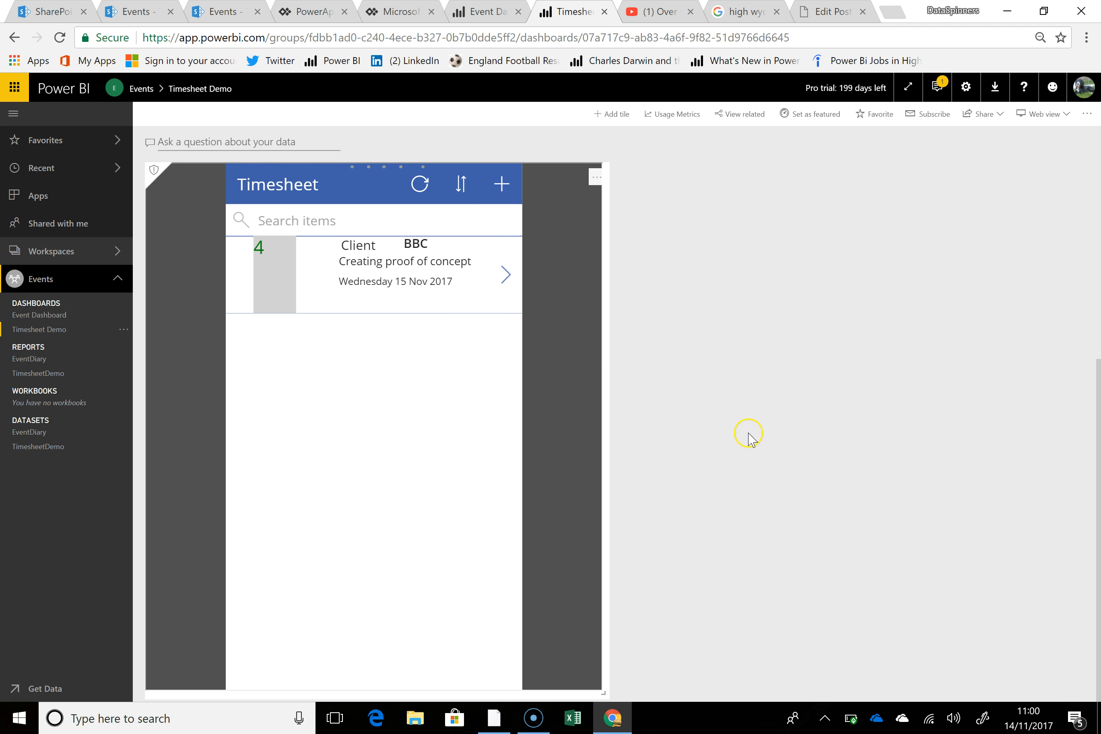
Refresh the EventDiary dataset immediately and view its scheduled refresh settings.
scroll(722, 469, up, 5)
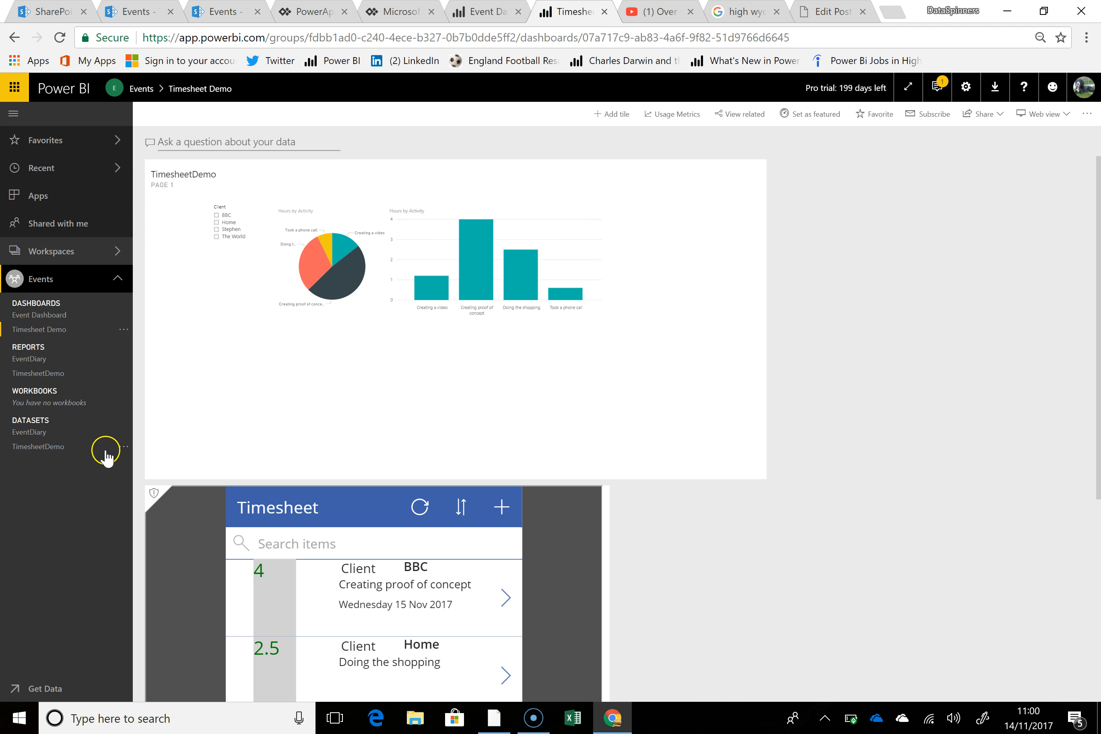
click(123, 432)
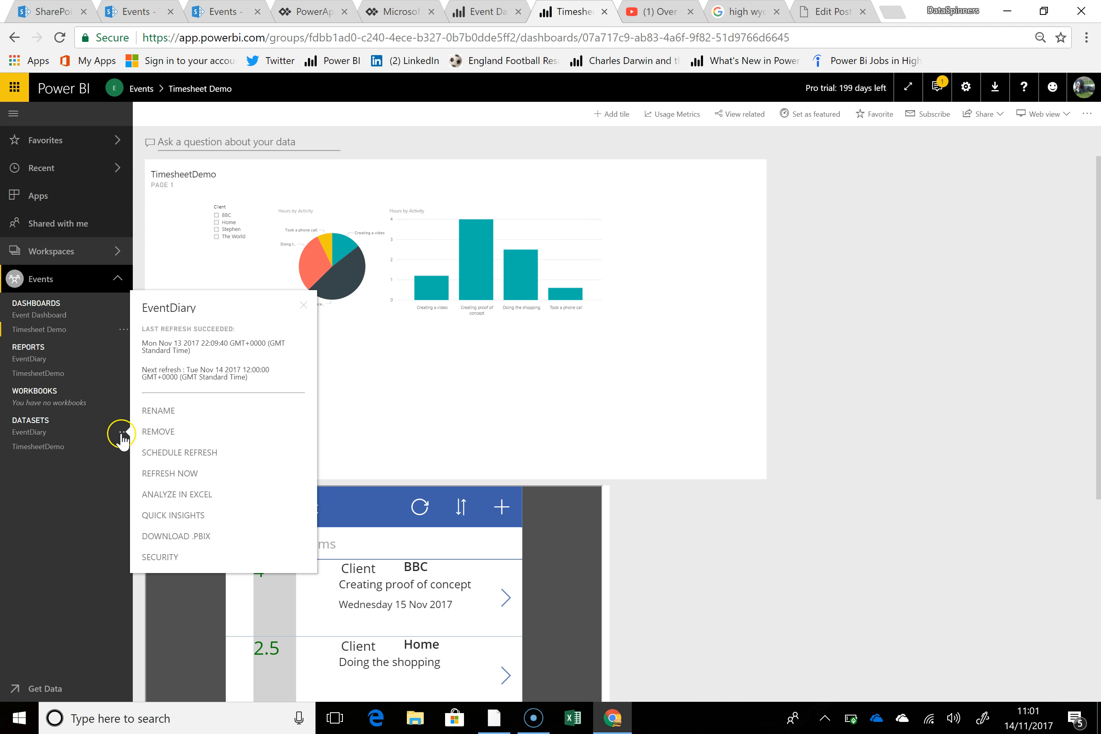
click(168, 474)
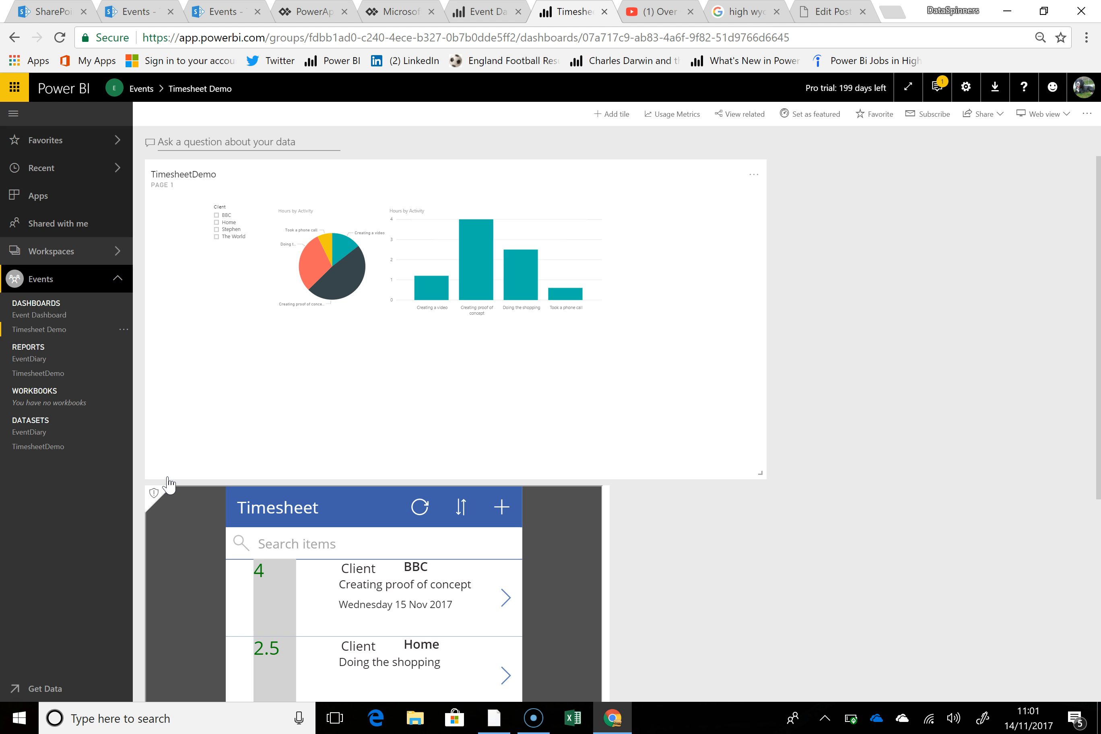
click(137, 459)
click(123, 433)
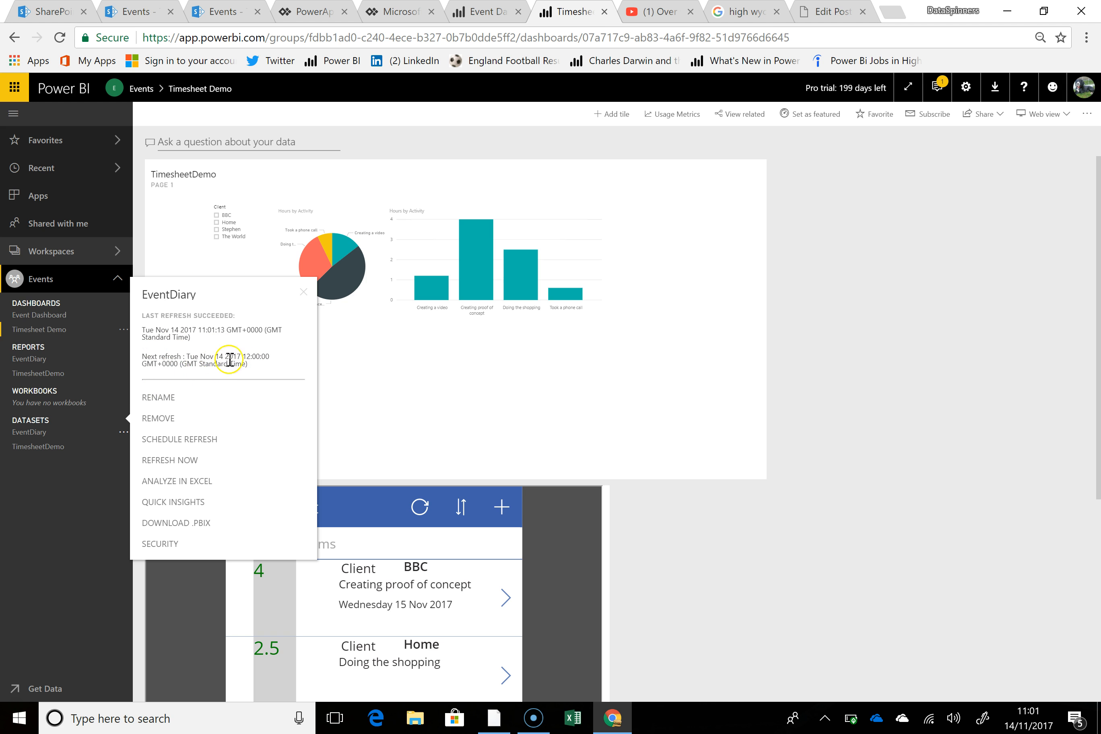
click(191, 440)
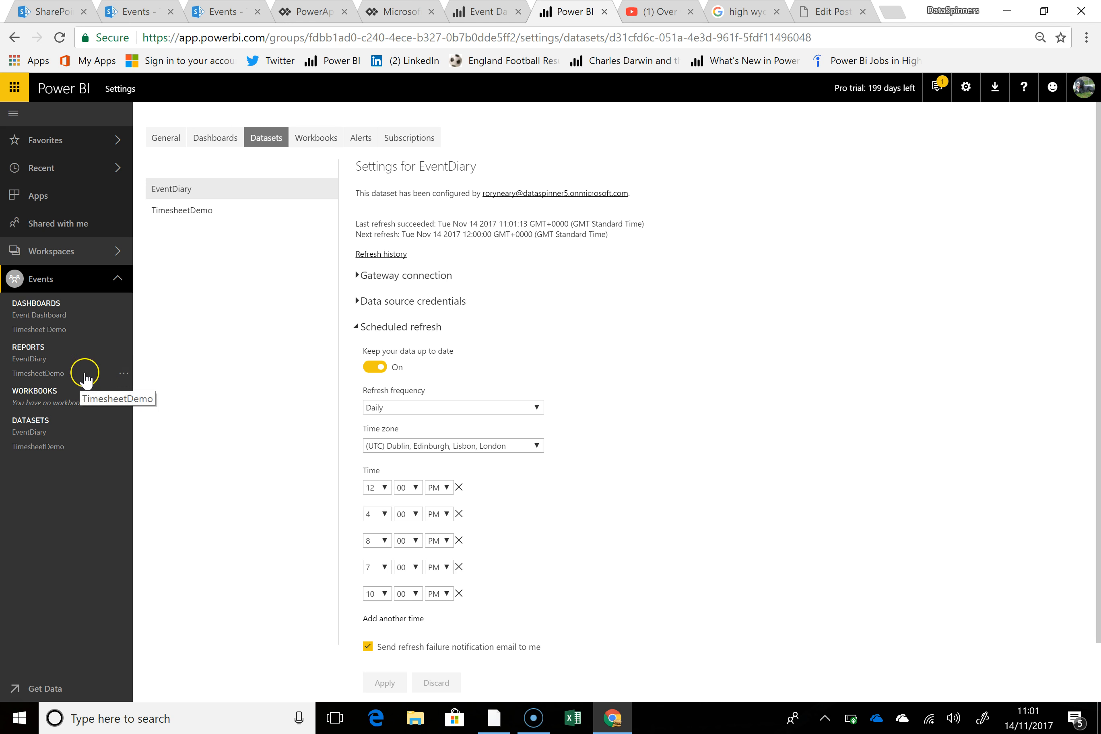
Refresh the TimesheetDemo dataset immediately from the Events workspace.
click(123, 373)
click(122, 446)
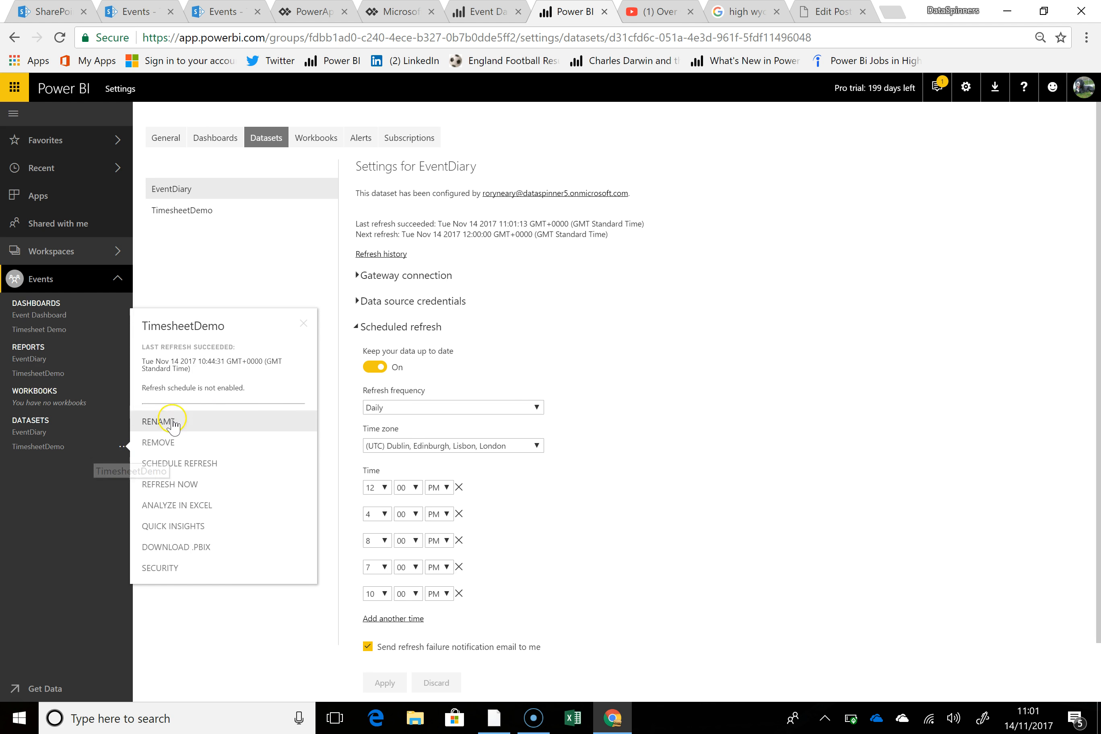
click(151, 485)
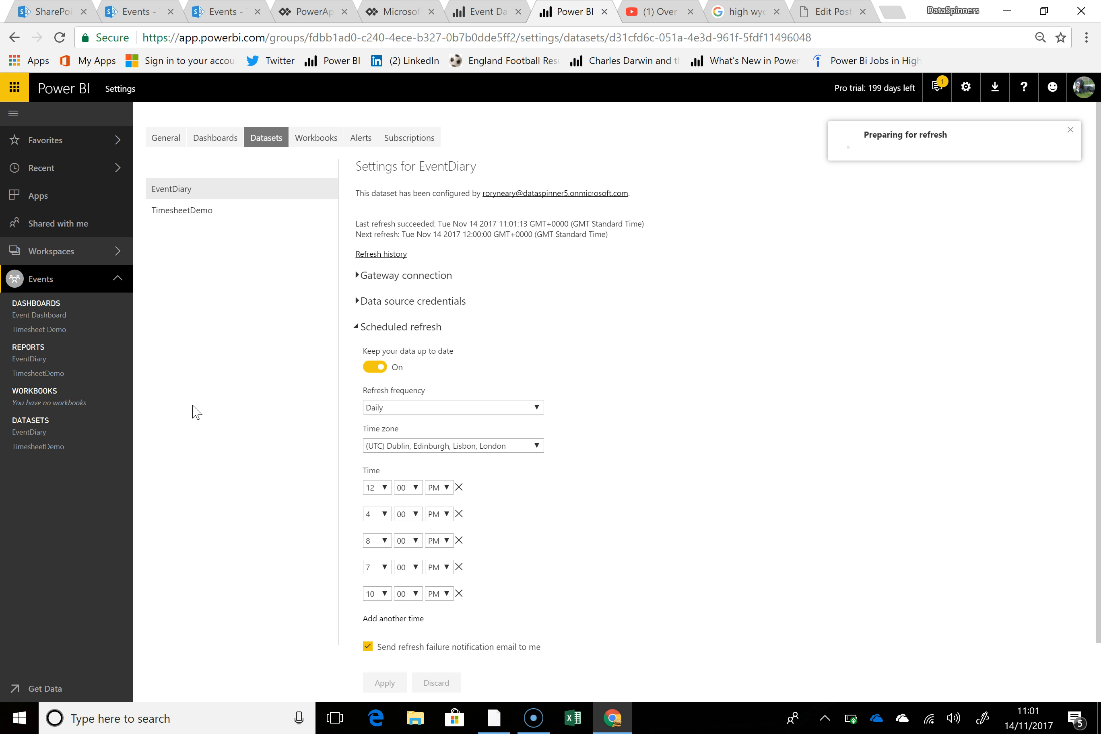
View the TimesheetDemo dataset's scheduled refresh settings and check its refresh history.
click(122, 446)
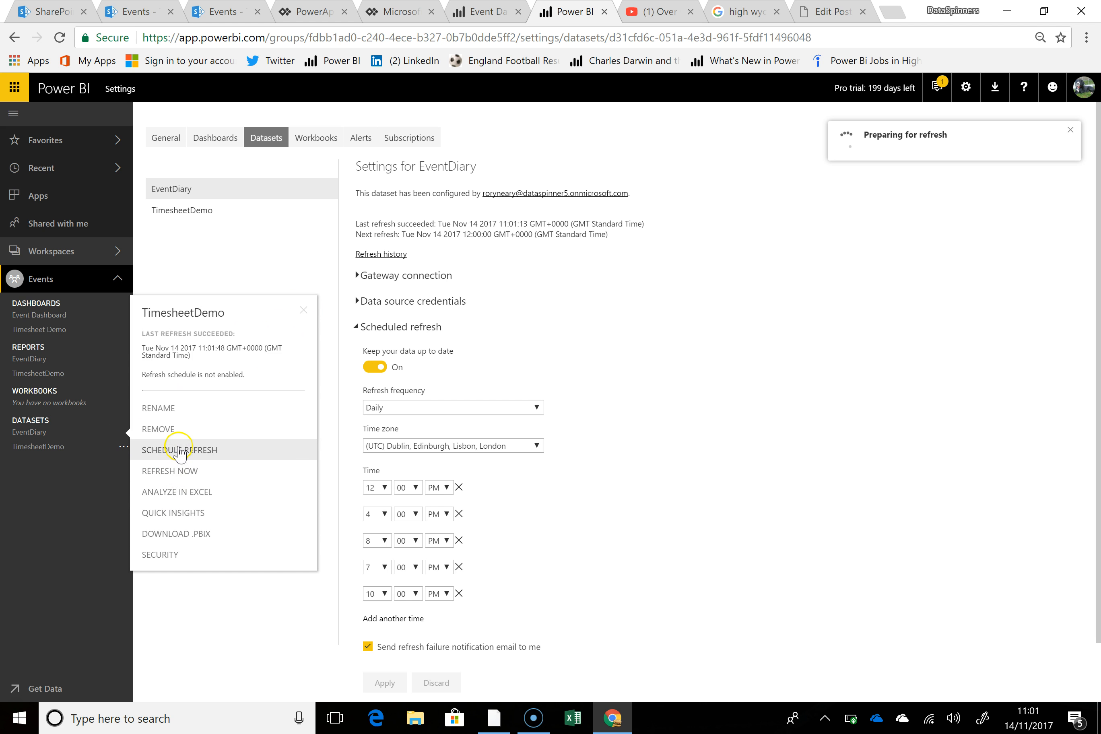
click(179, 450)
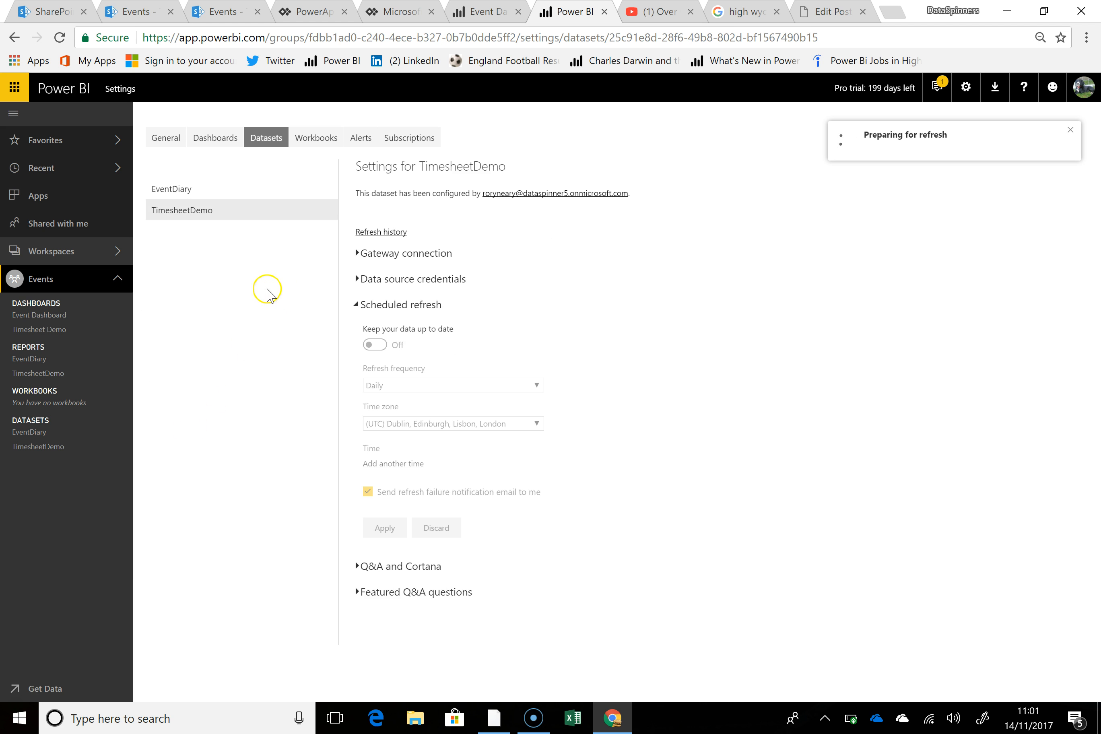
click(374, 232)
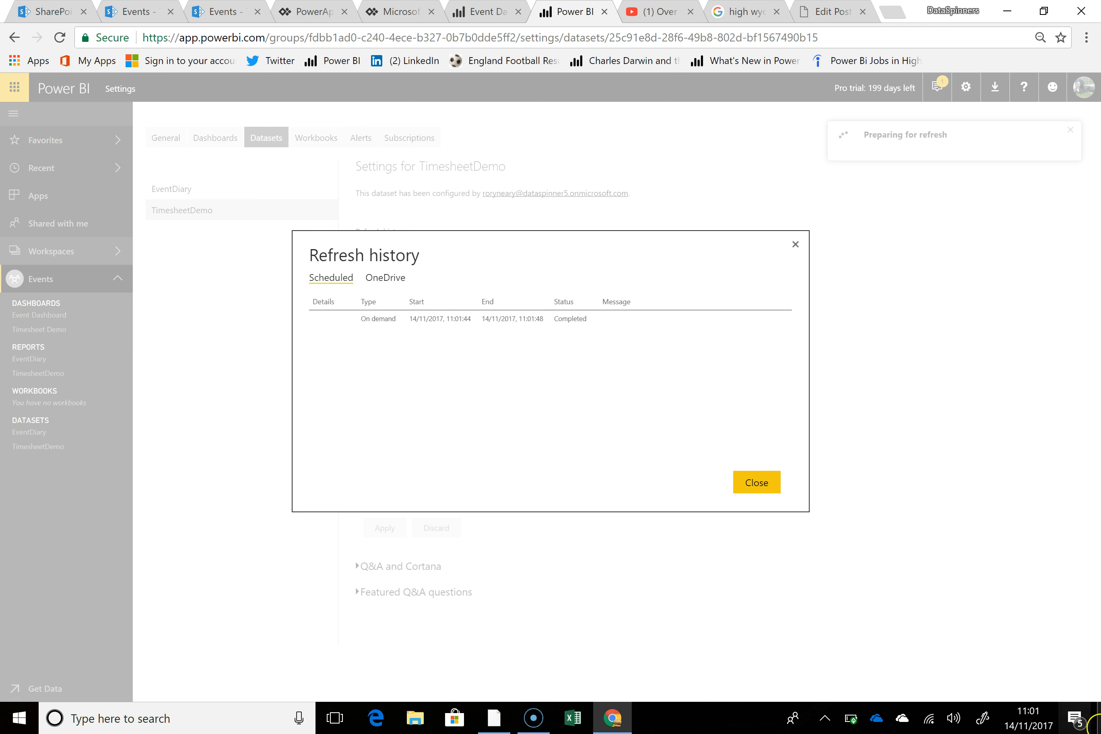
click(756, 483)
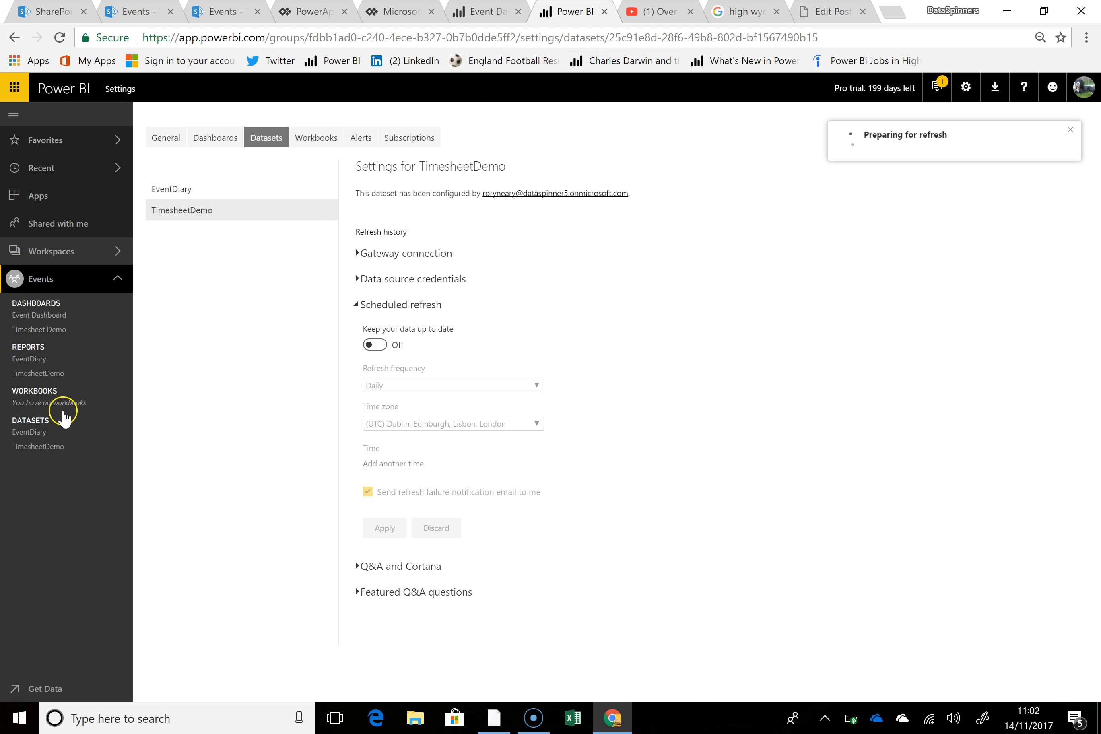
Return to the Timesheet Demo dashboard and compare the report tile's charts and client list with the entries in the embedded Timesheet app.
click(61, 331)
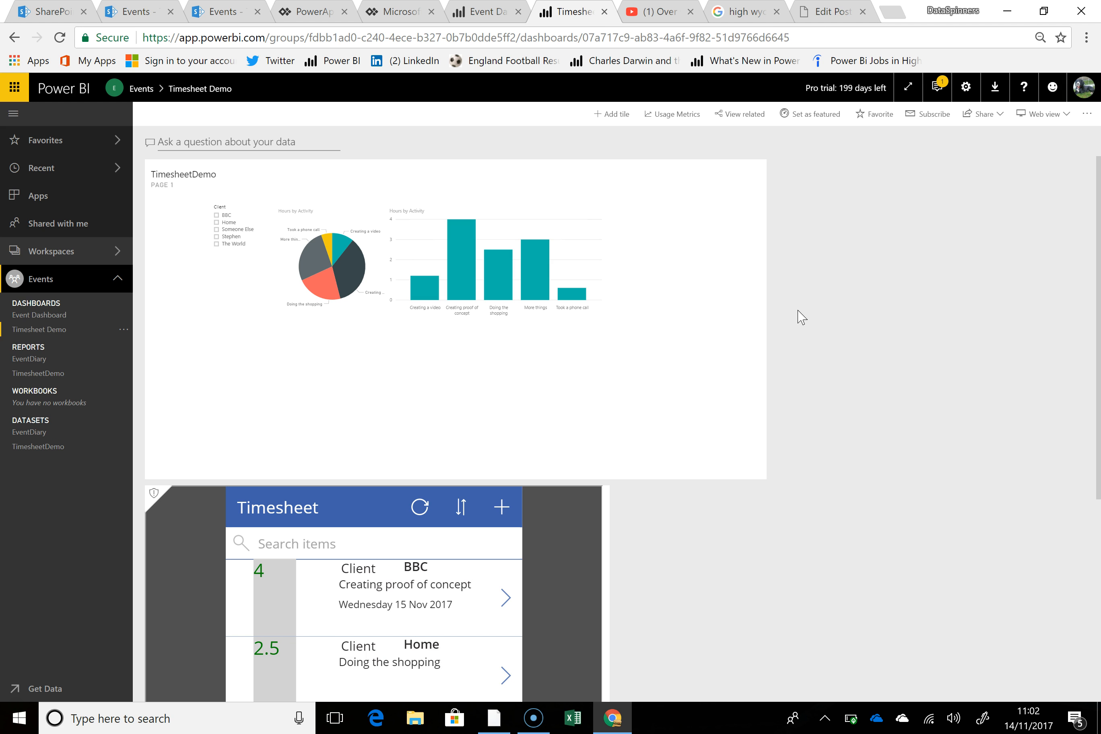
scroll(801, 316, down, 5)
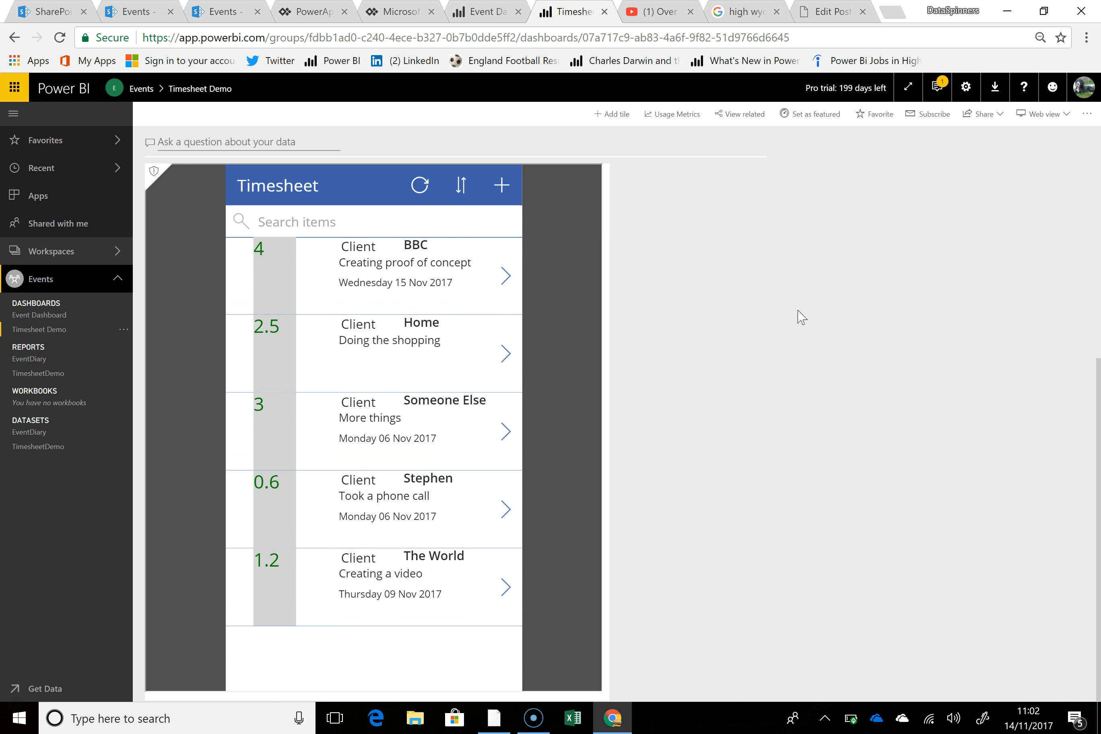
scroll(801, 316, up, 5)
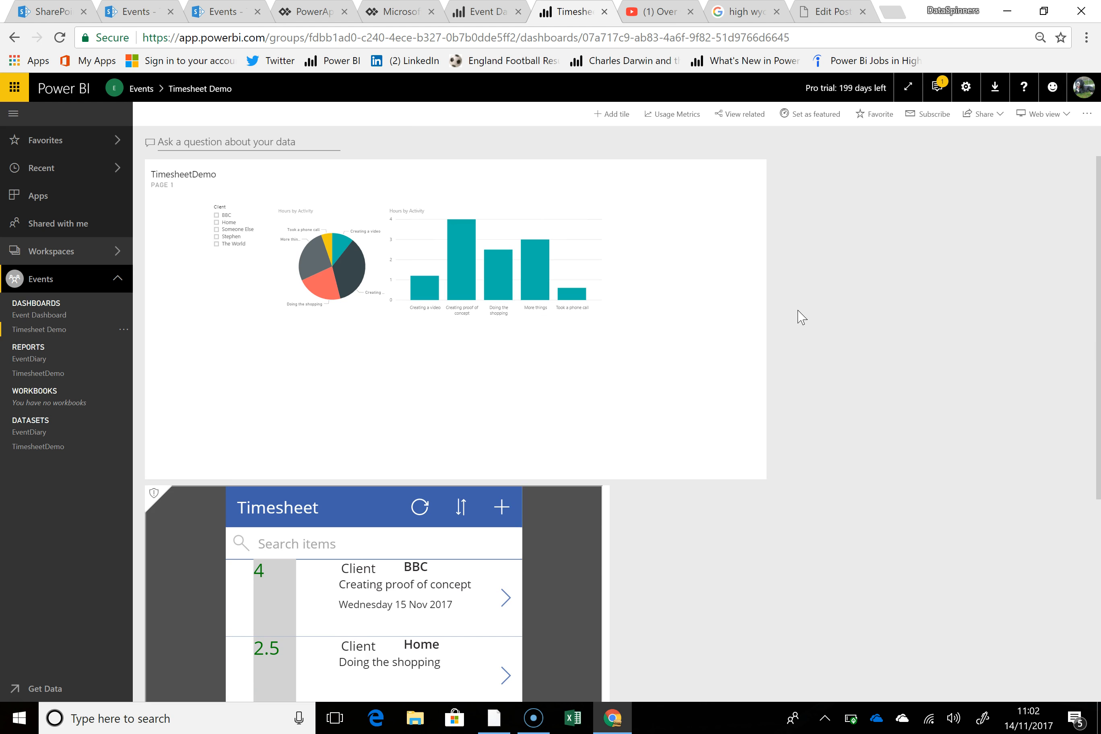
scroll(801, 316, down, 1)
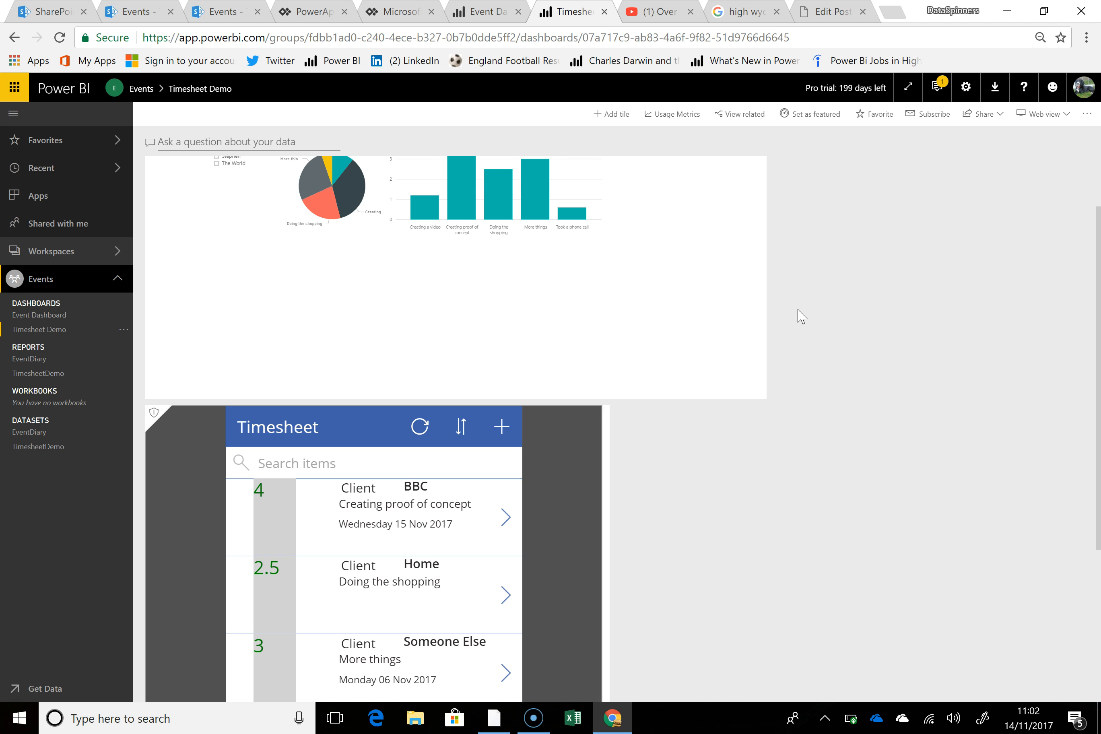
scroll(800, 316, down, 3)
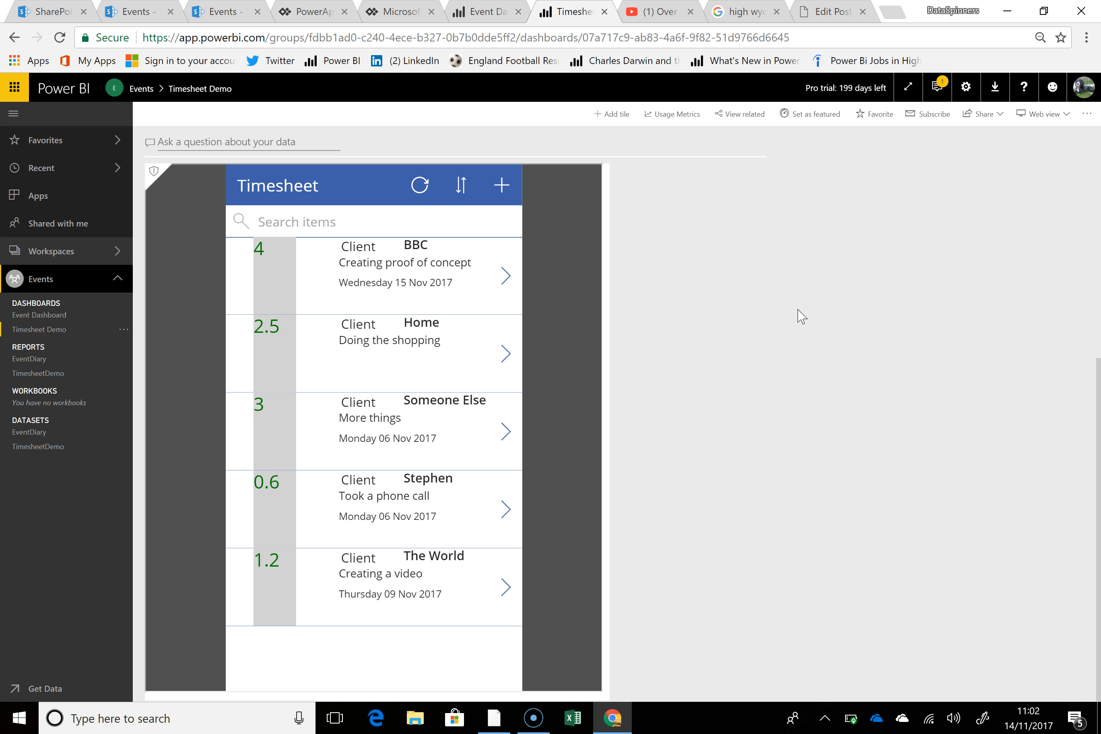
scroll(801, 317, up, 4)
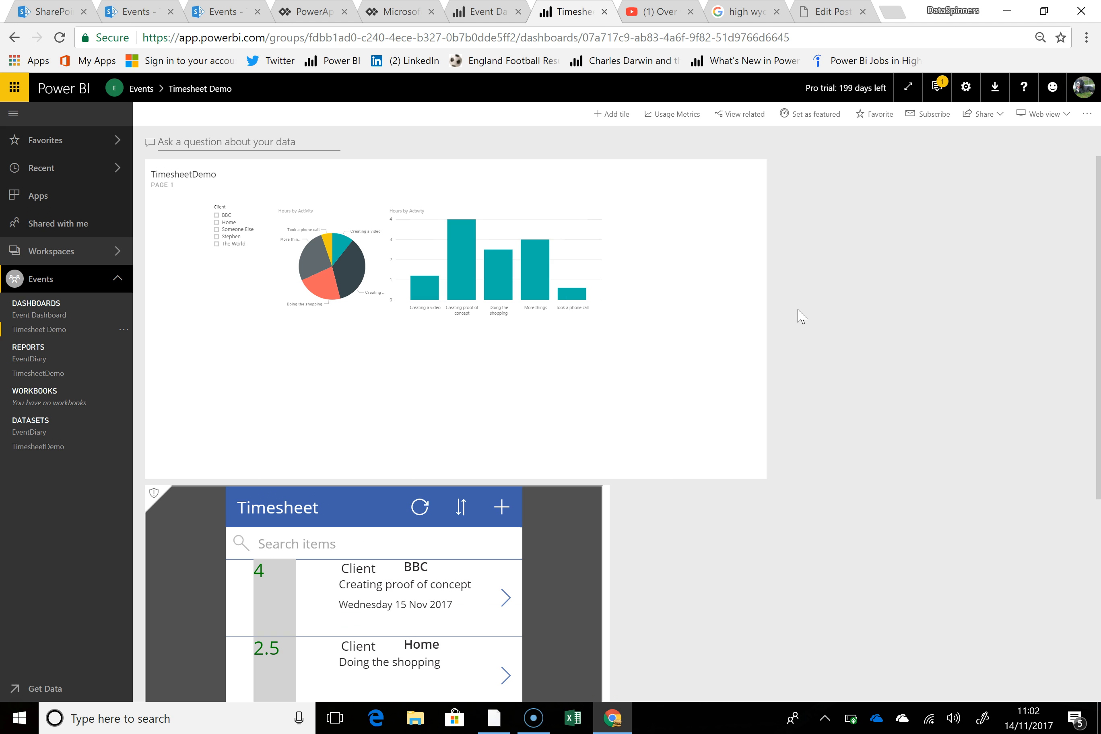
scroll(801, 316, down, 6)
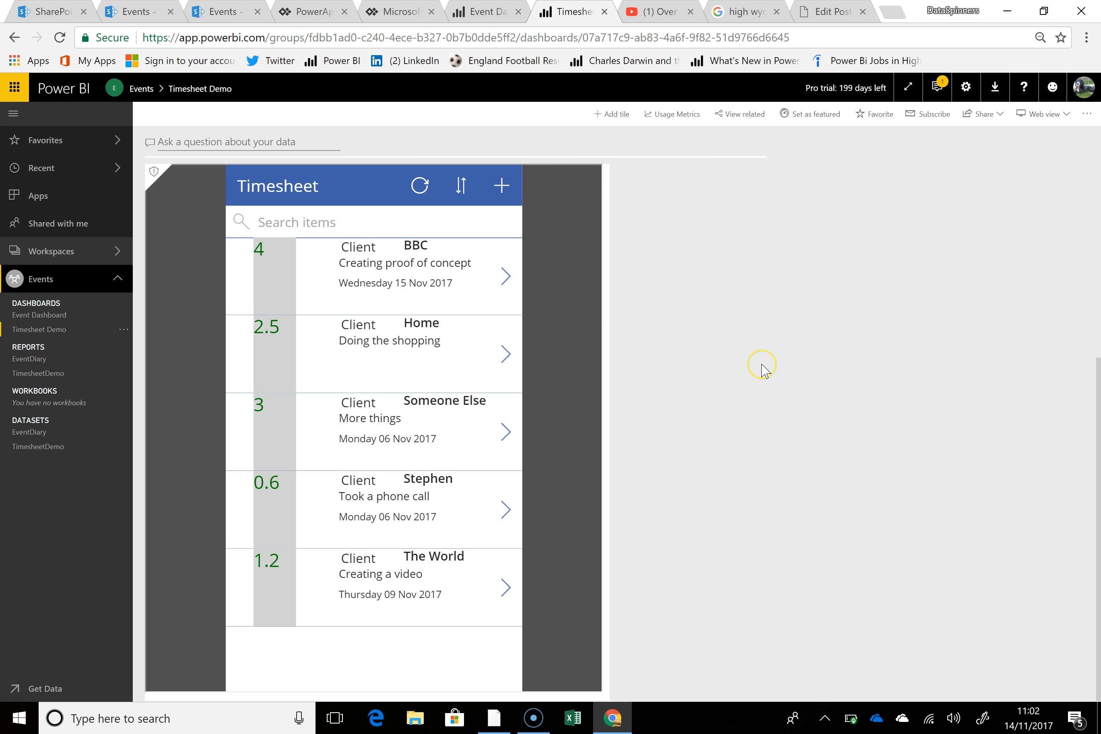
scroll(763, 369, up, 3)
scroll(764, 369, up, 2)
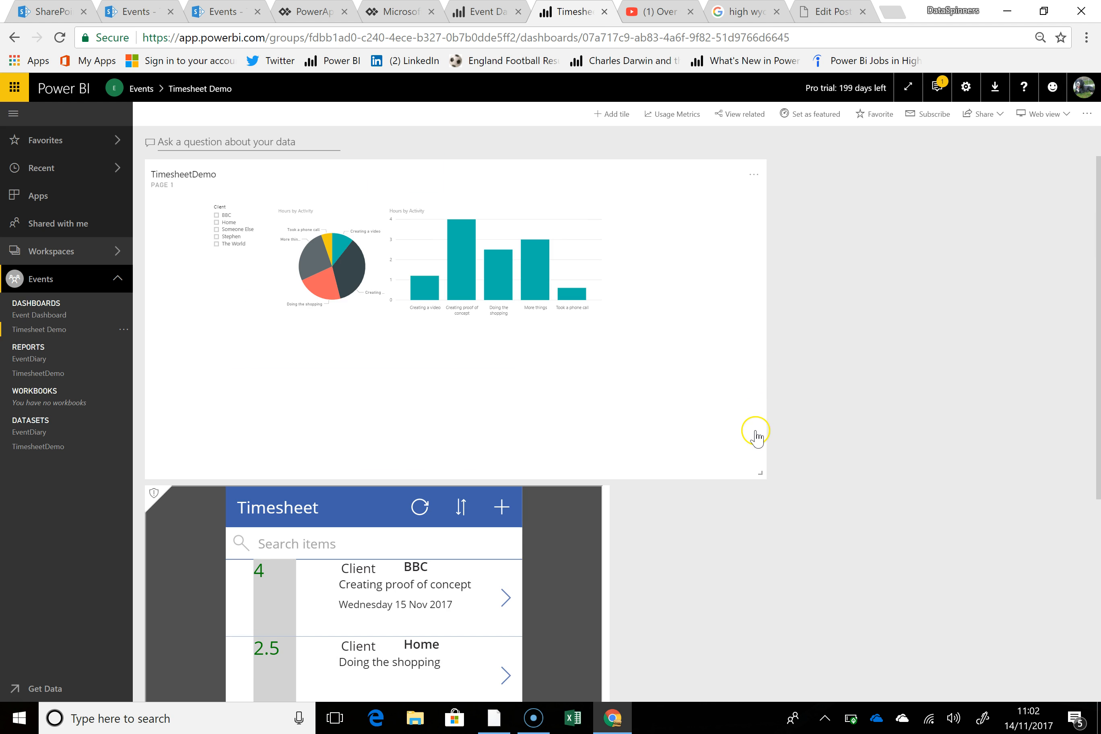
scroll(753, 445, down, 3)
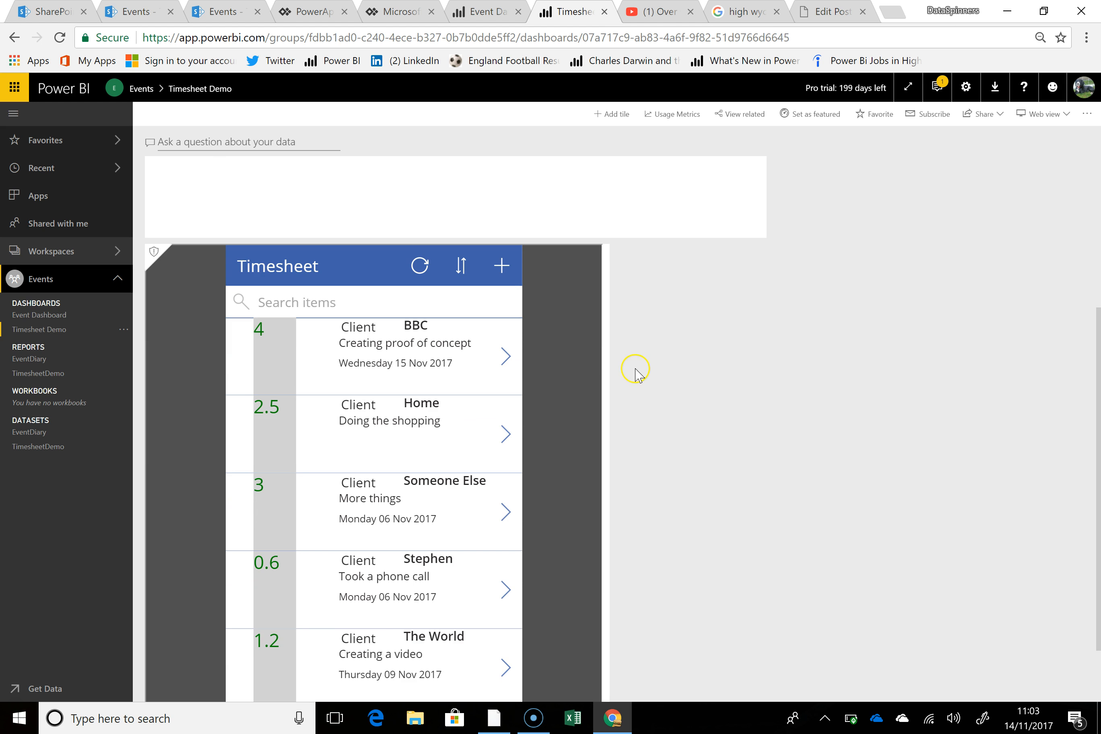
scroll(715, 428, up, 4)
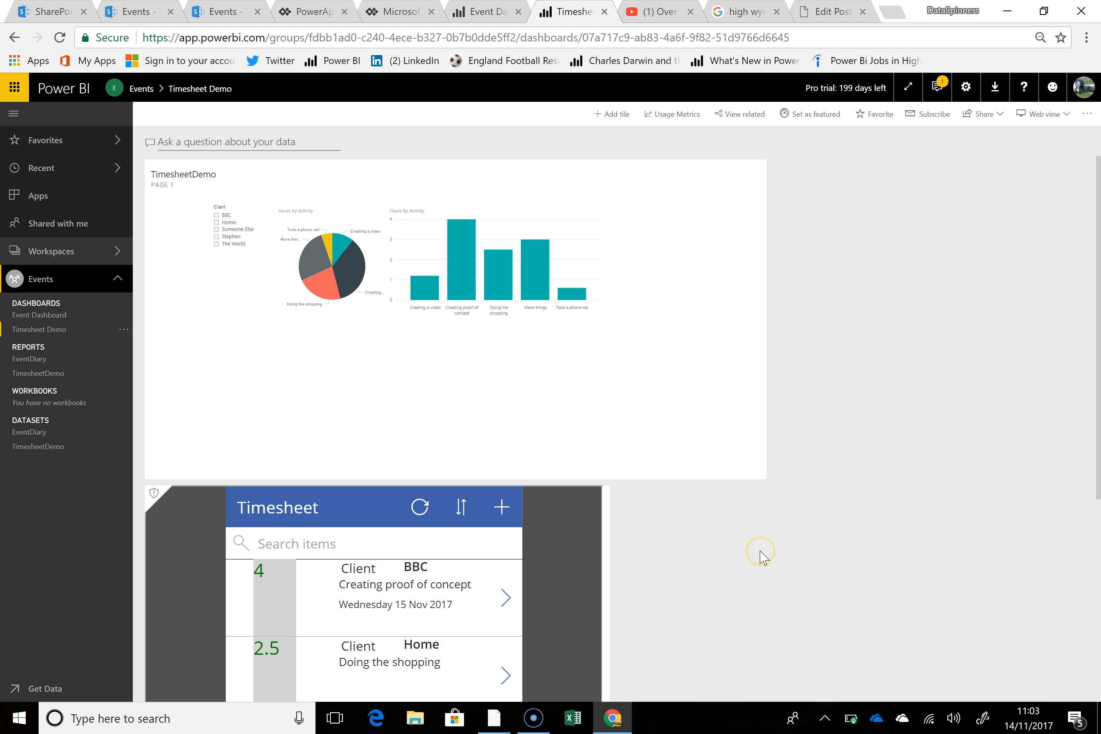
scroll(762, 558, down, 5)
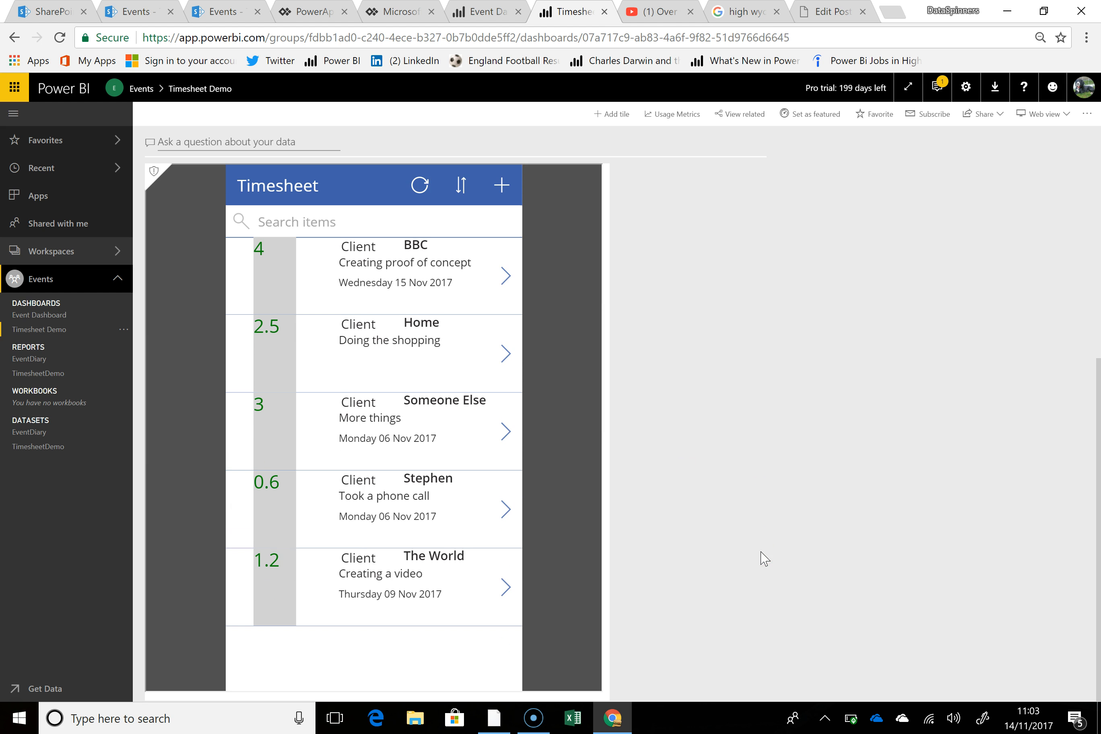